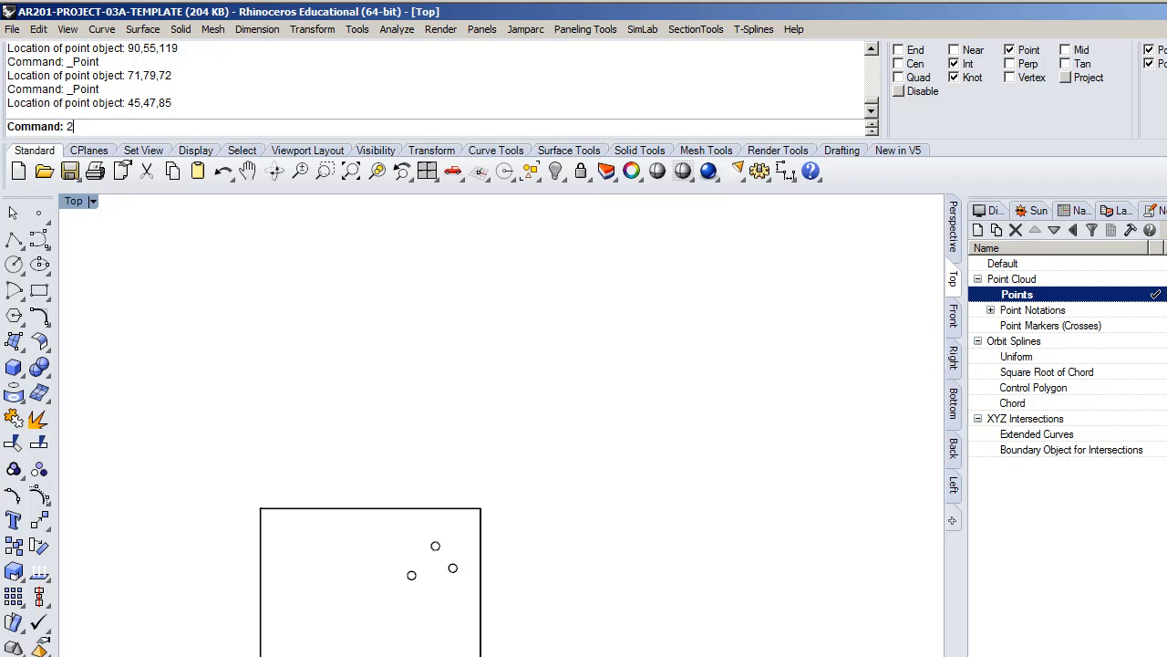
Step: Place a point object at coordinates 29,25,39 on the Points layer
text(,39)
key(Return)
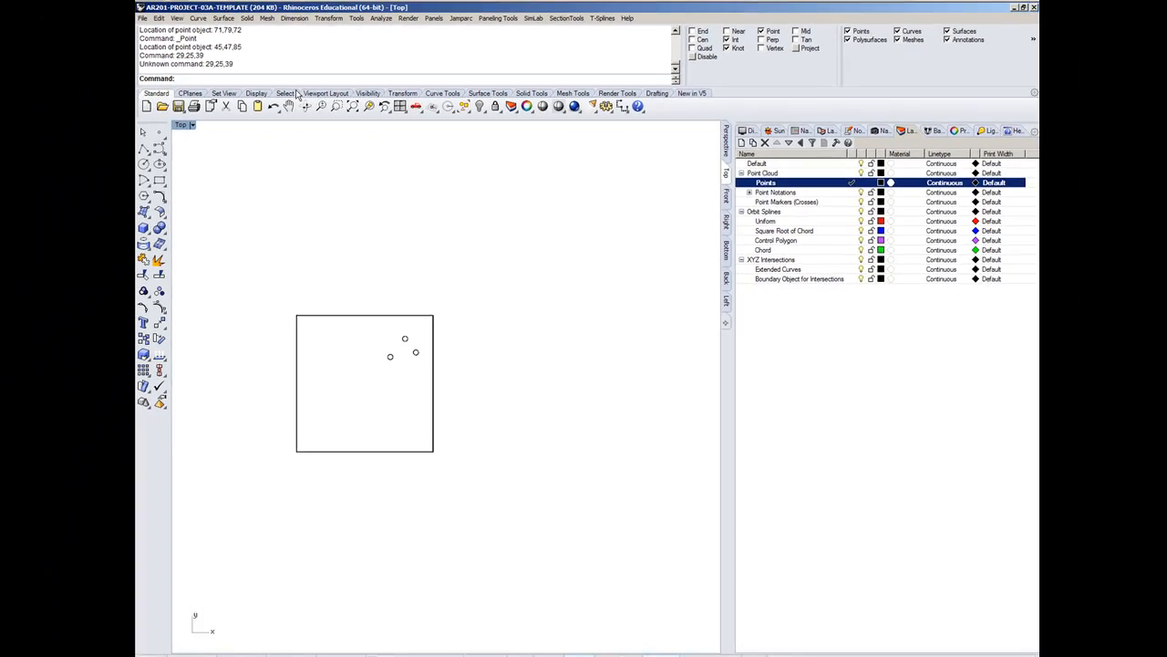
key(Return)
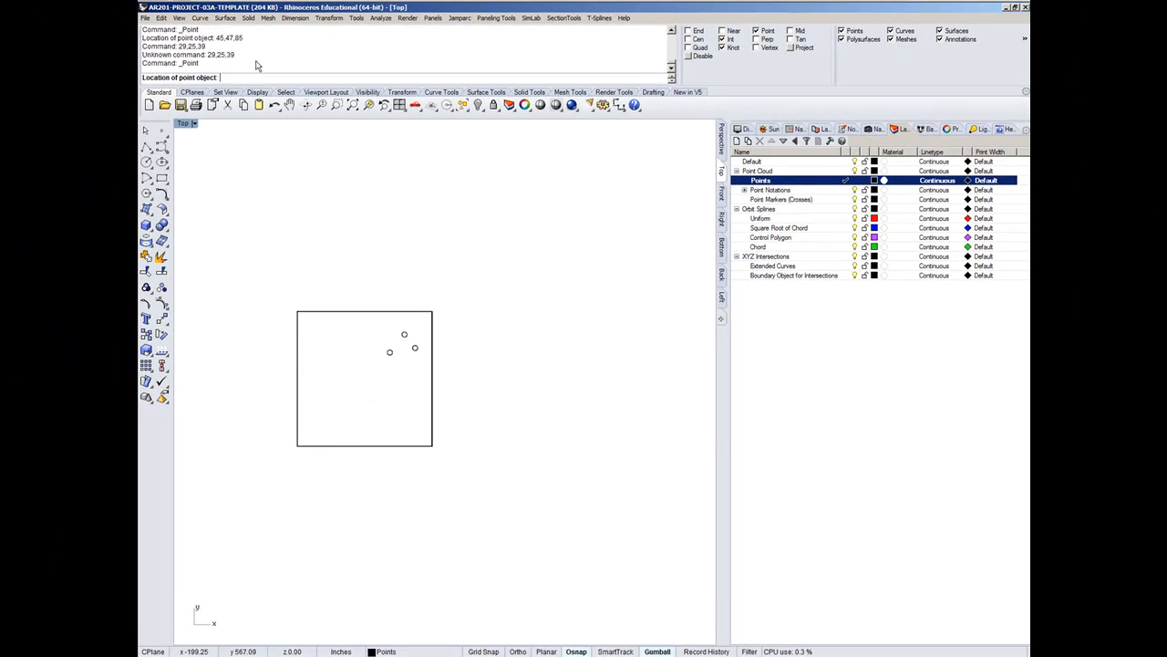
text(29,)
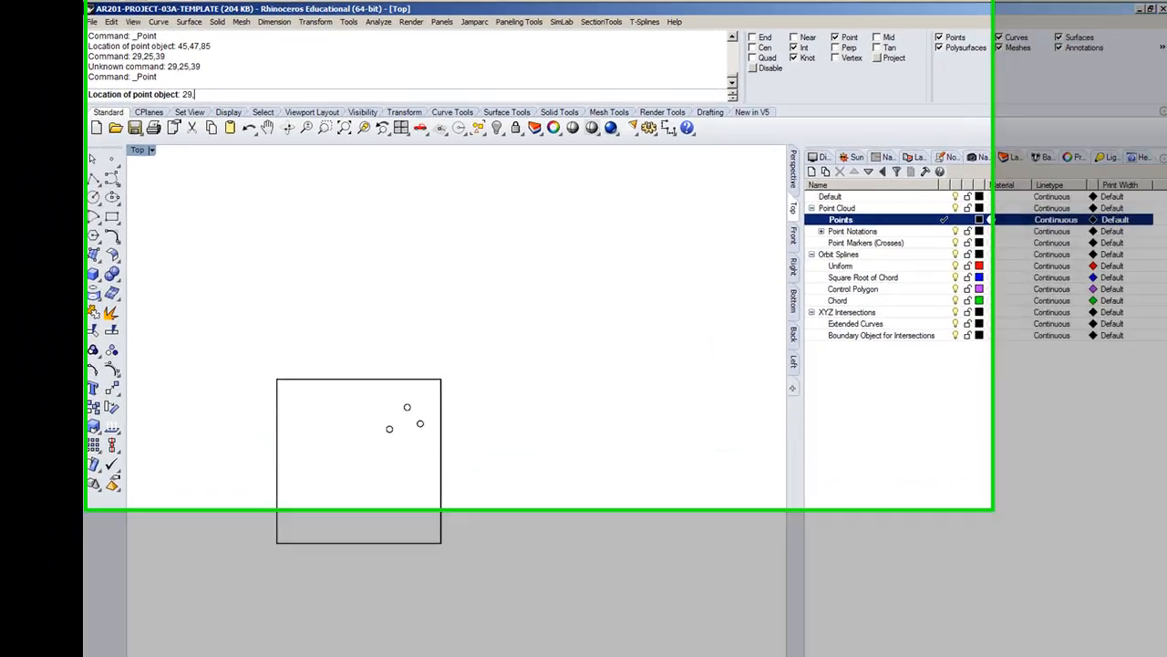
text(2)
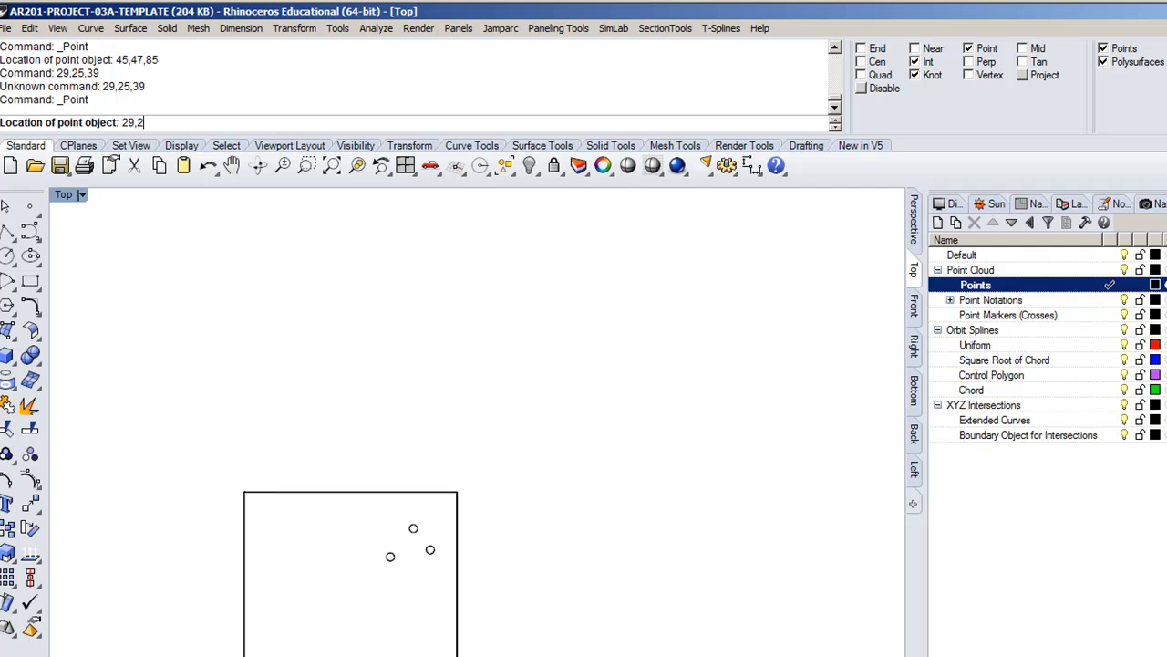
text(5,39)
key(Return)
Step: Place another point object at coordinates 45,35,30
key(Return)
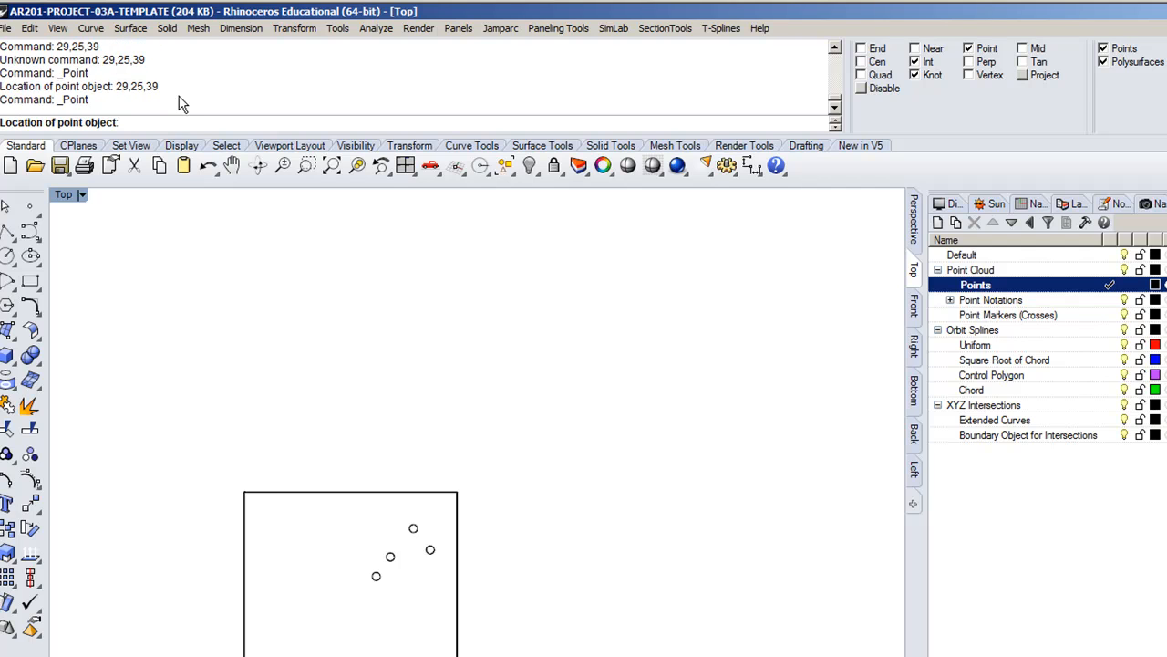
text(45,35,30)
key(Return)
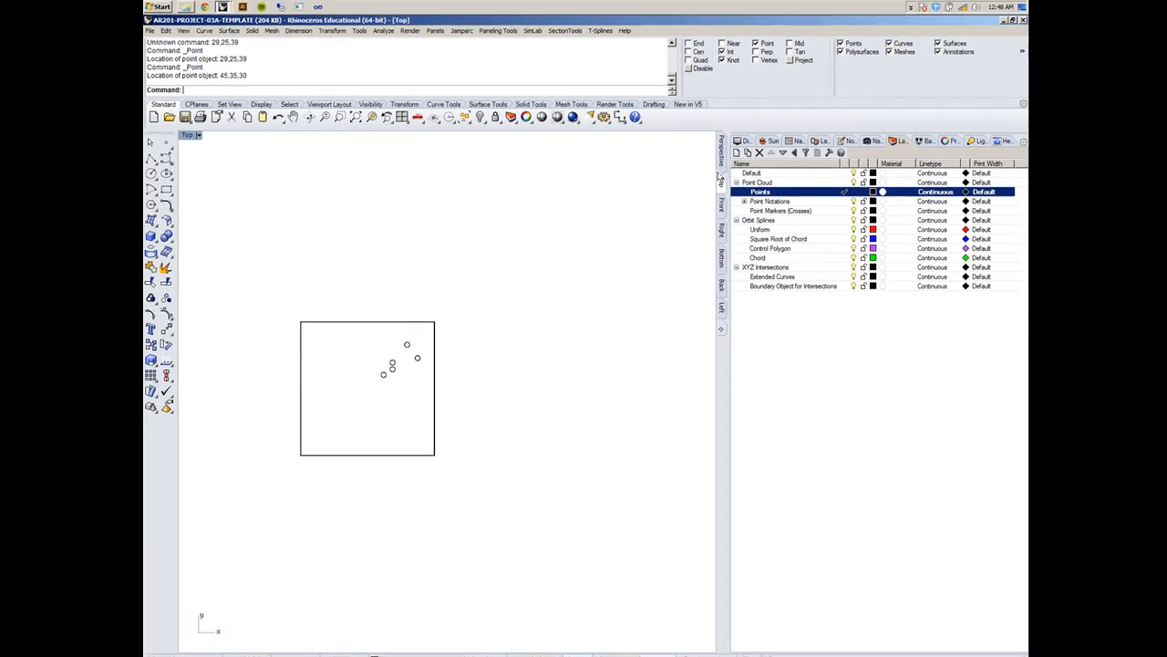
Step: Switch to the Perspective view and hide the Boundary Object for Intersections layer
click(721, 159)
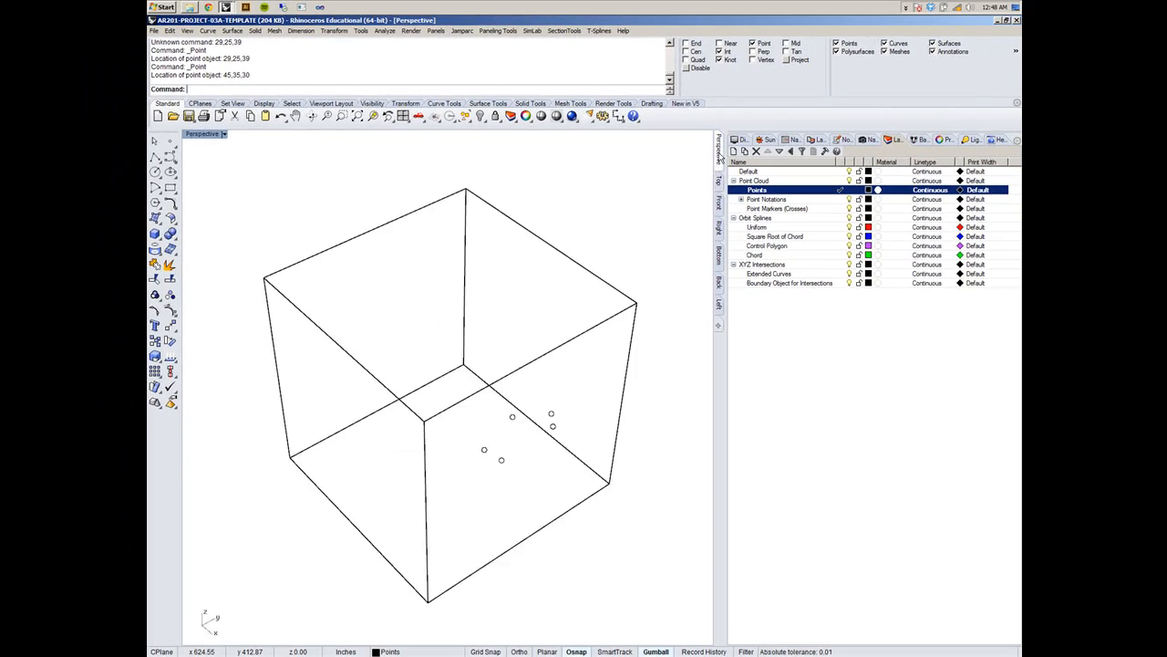
mouse_move(674, 398)
right_down()
mouse_move(701, 405)
mouse_move(678, 400)
mouse_move(662, 359)
right_up()
mouse_move(756, 514)
right_down()
mouse_move(1040, 362)
mouse_move(547, 315)
mouse_move(587, 445)
right_up()
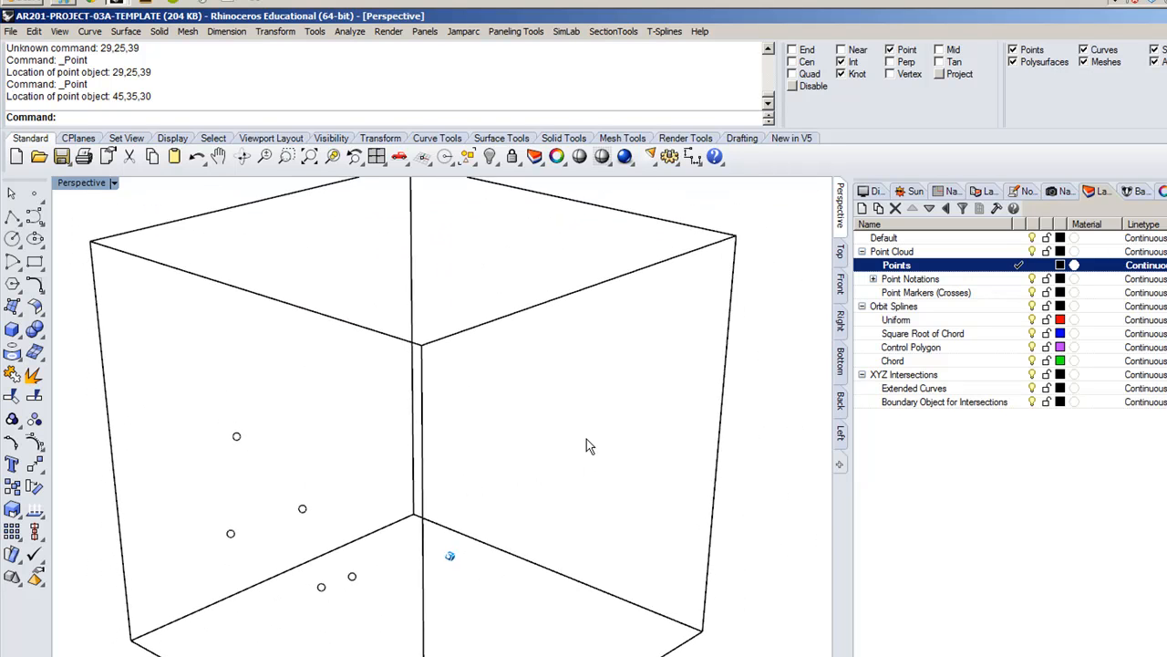
click(1033, 401)
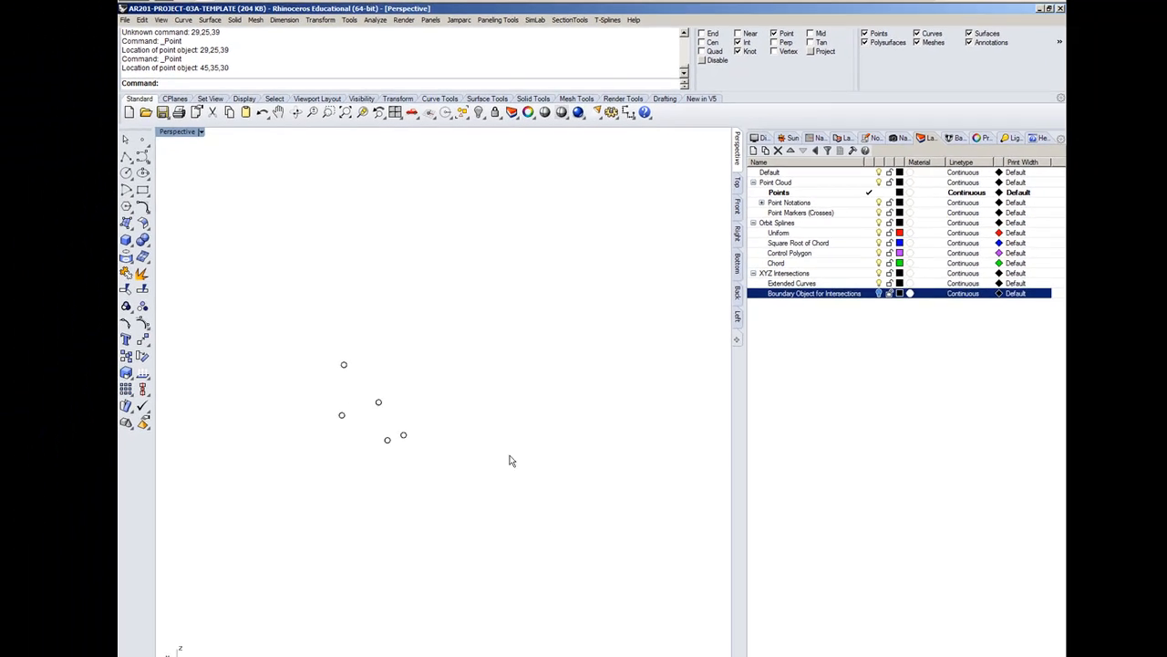
Step: Toggle the boundary object layer's visibility to examine the points with and without the enclosing cube, leaving the layer hidden
click(855, 275)
click(855, 276)
right_drag(490, 399, 493, 266)
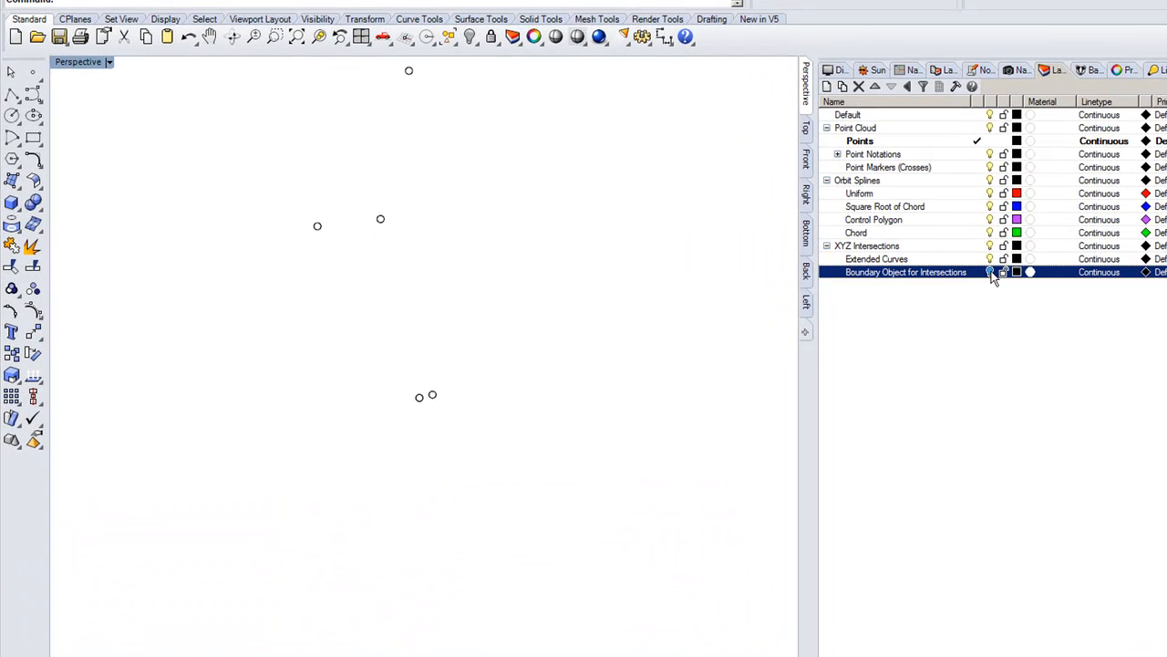
click(991, 272)
right_drag(407, 649, 436, 538)
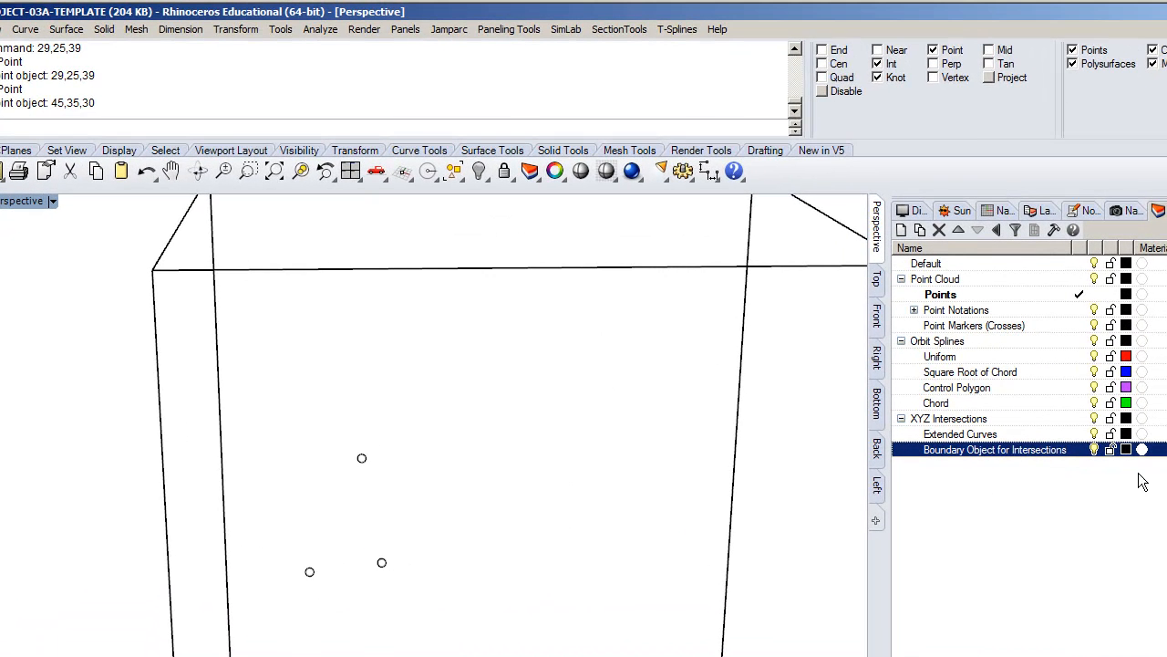
click(1094, 449)
right_drag(600, 571, 672, 514)
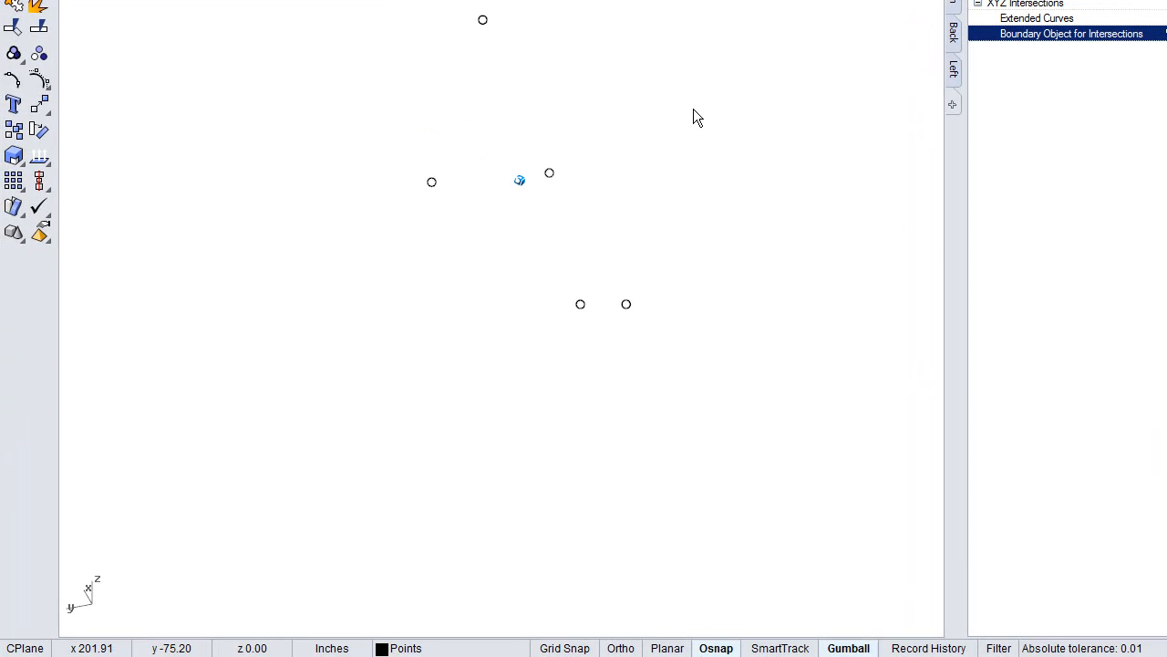
key(alt+Tab)
key(alt+Tab)
key(alt+Tab)
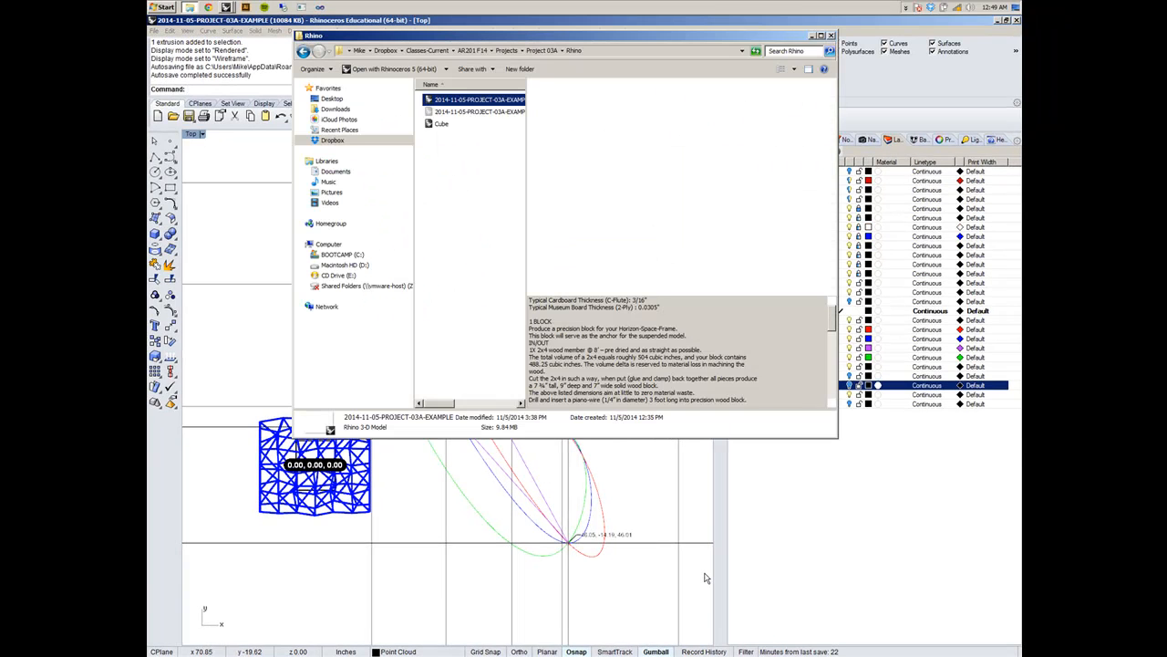
key(alt+Tab)
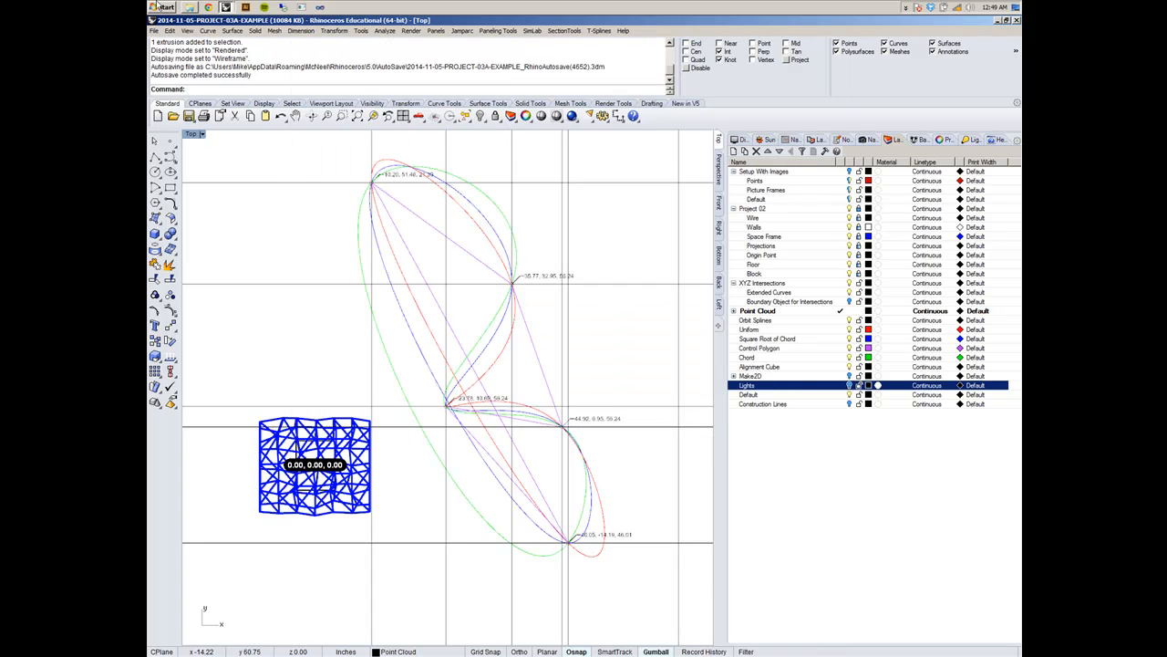
click(166, 9)
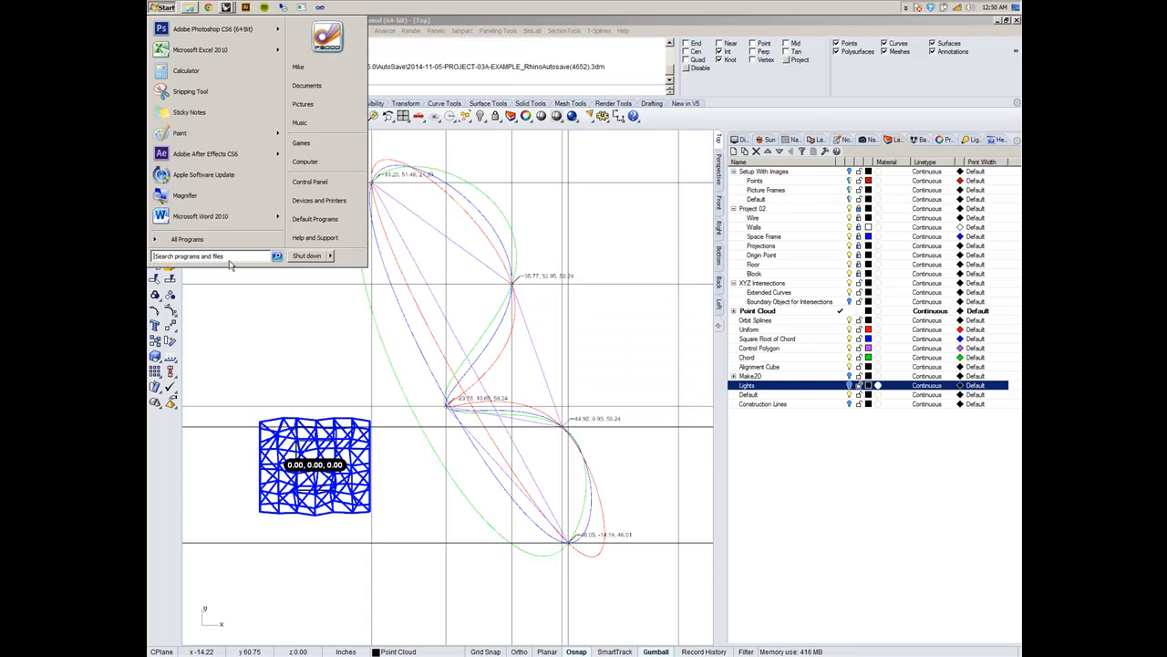
click(665, 197)
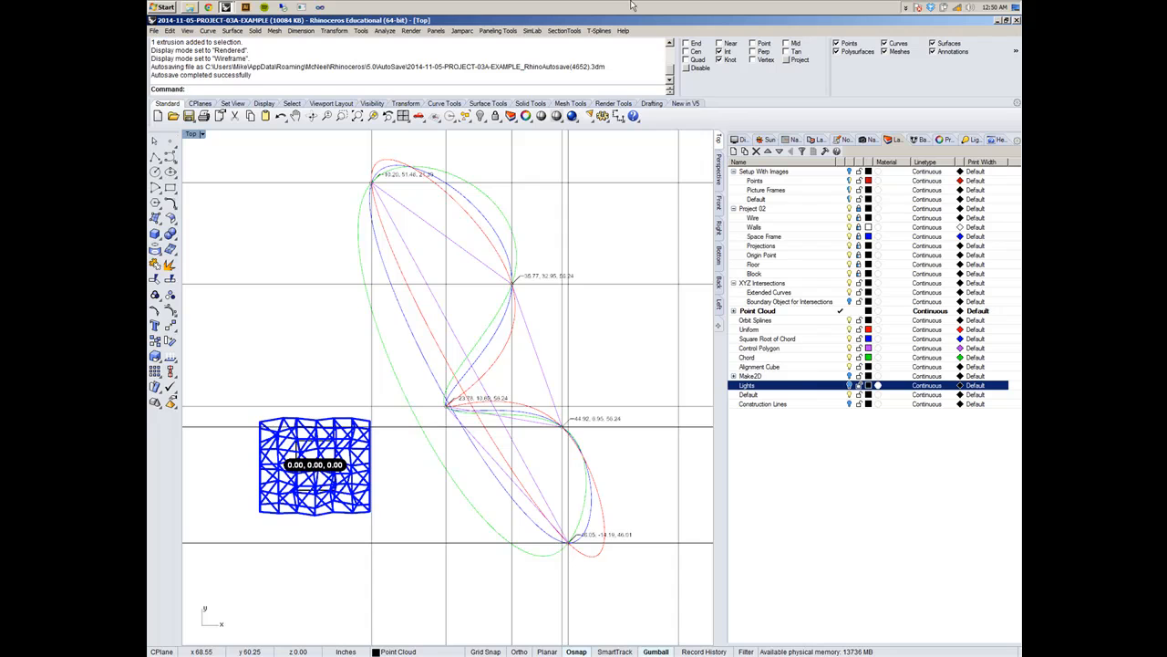
key(alt+Tab)
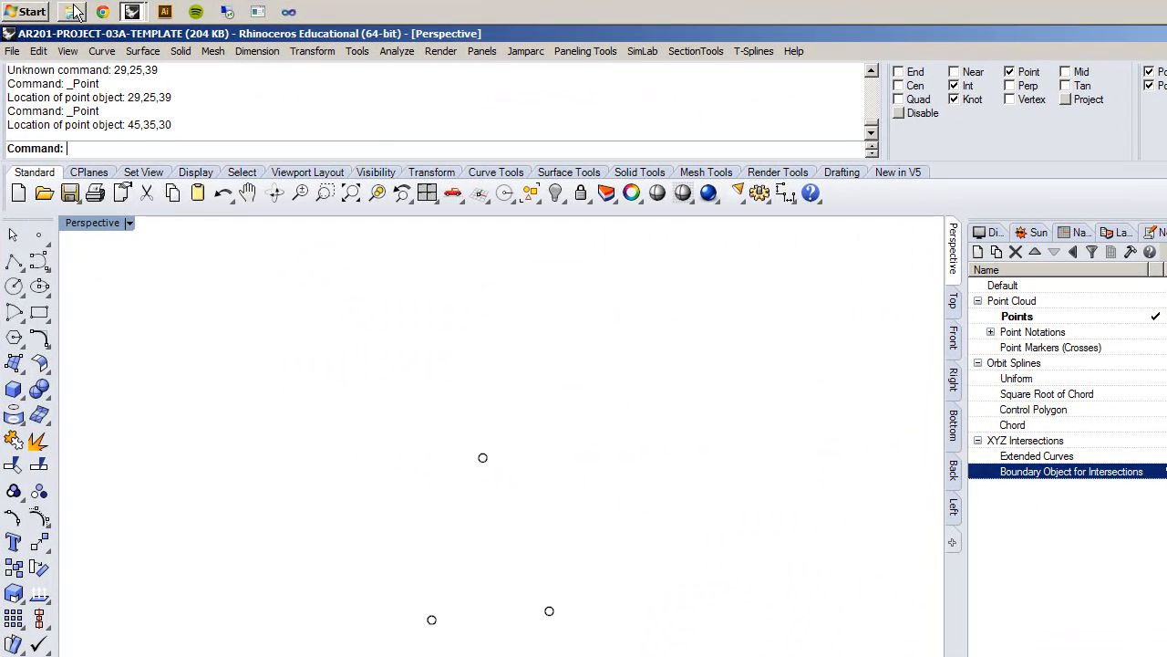
click(163, 10)
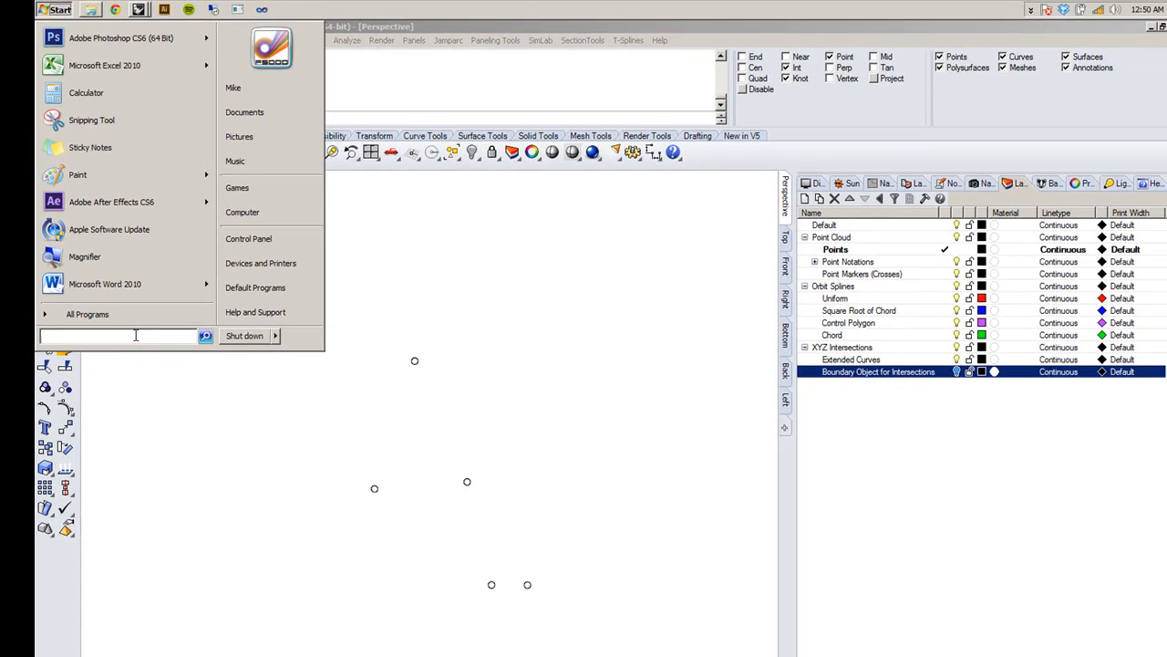
text(c)
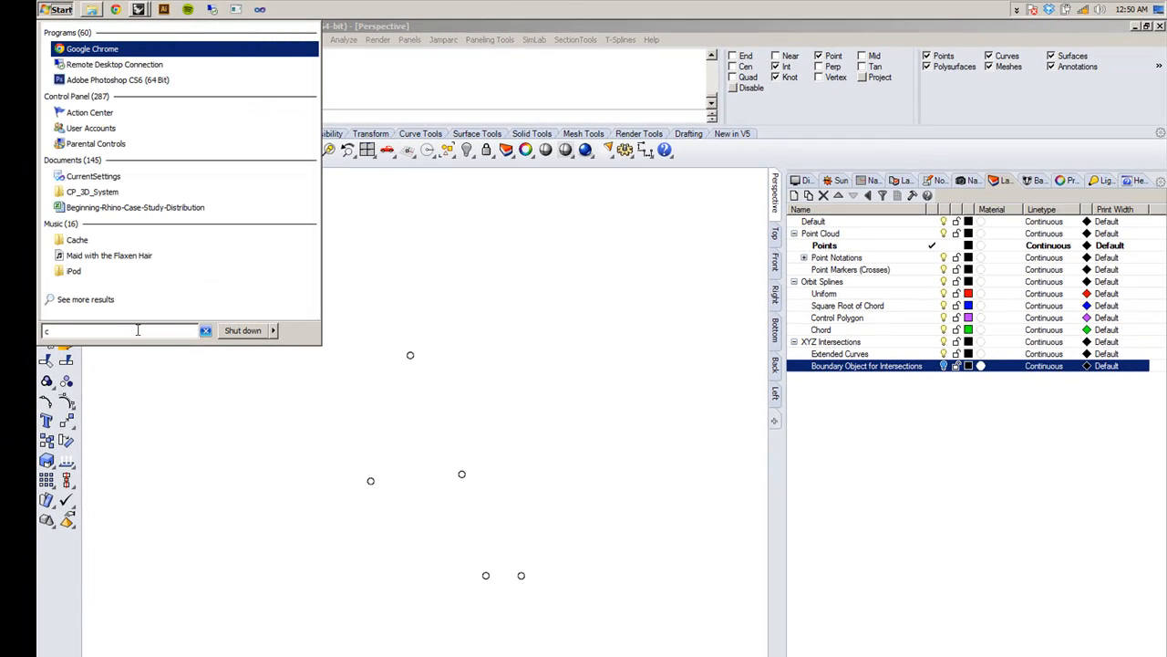
text(am)
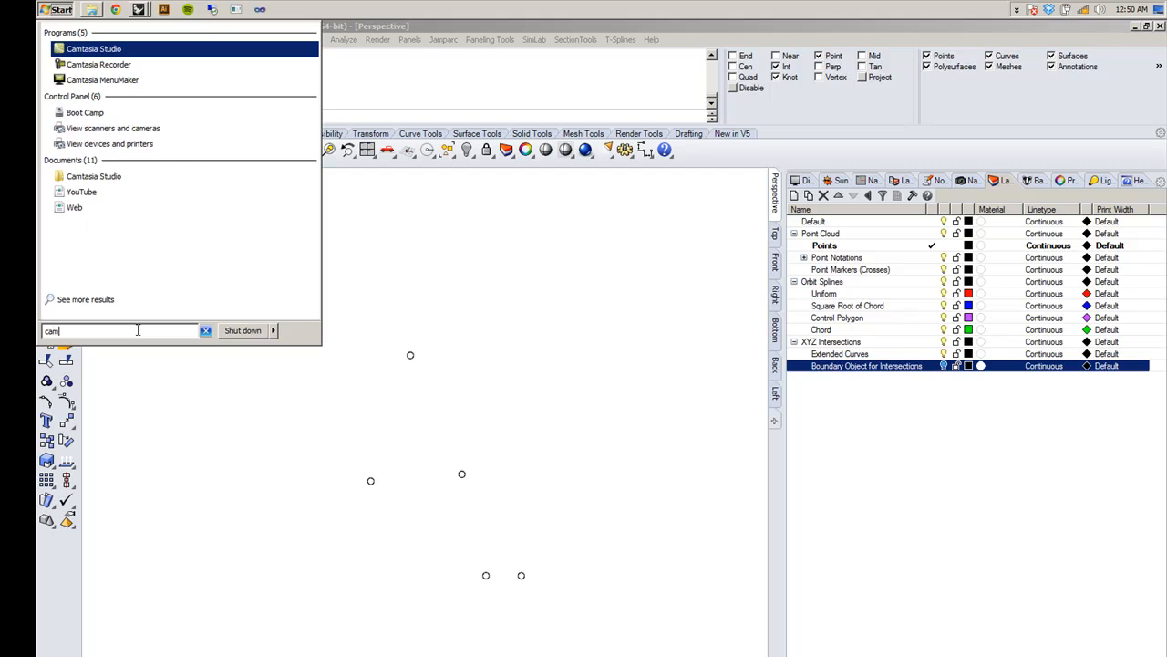
click(106, 66)
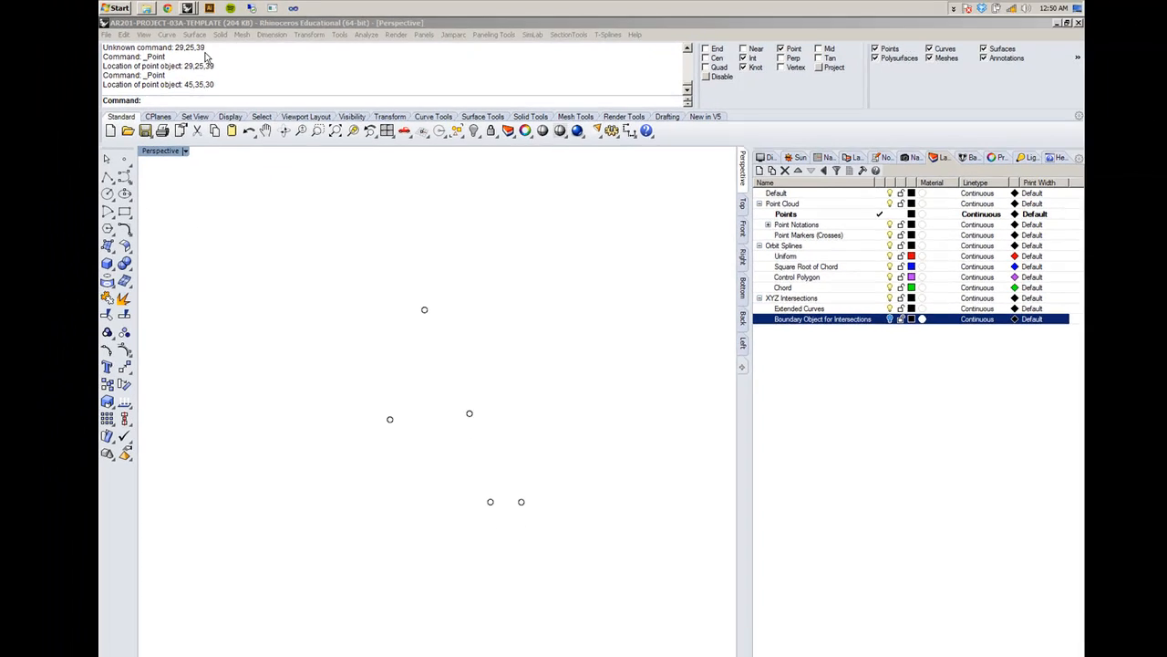
click(905, 8)
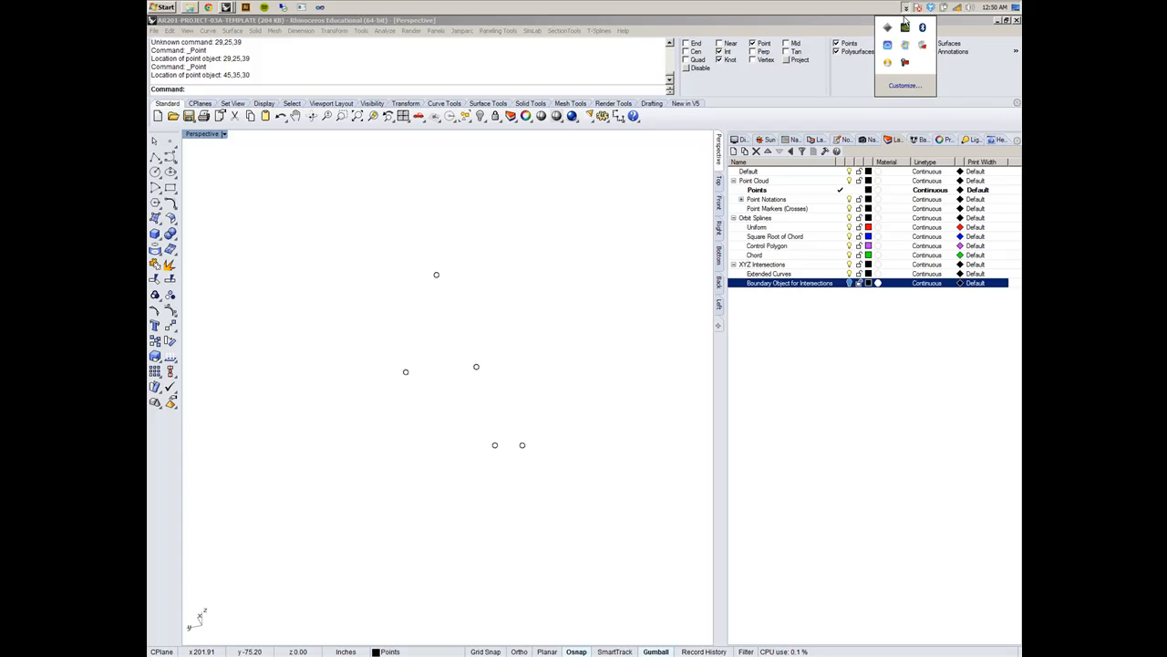
click(820, 10)
click(714, 536)
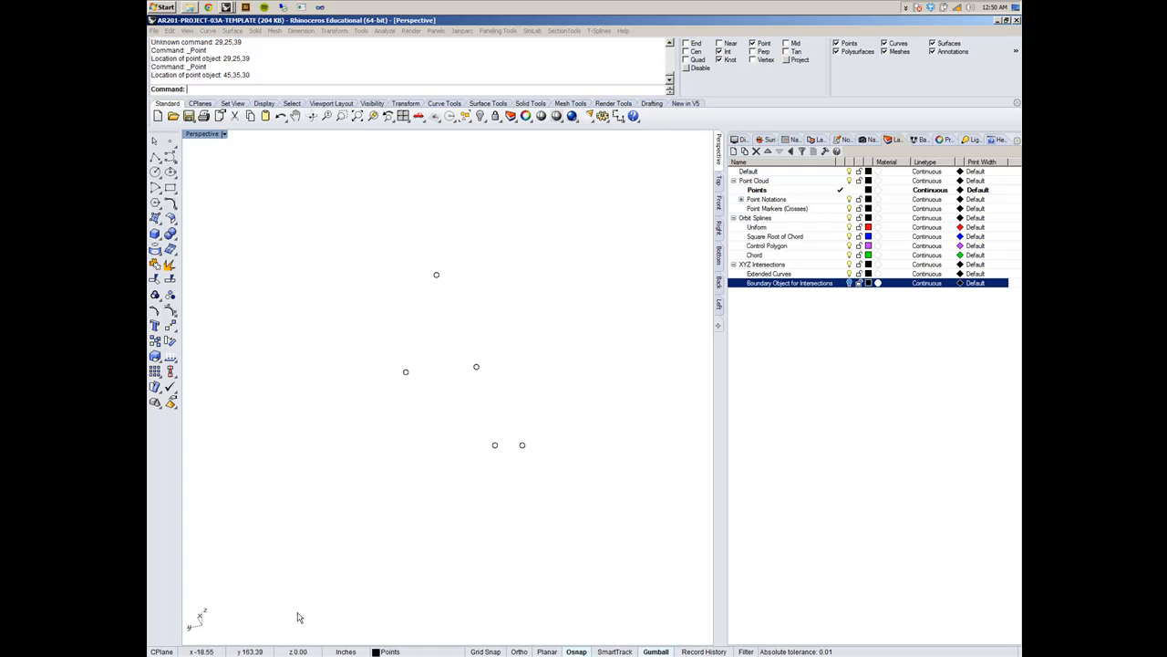
click(163, 8)
click(254, 258)
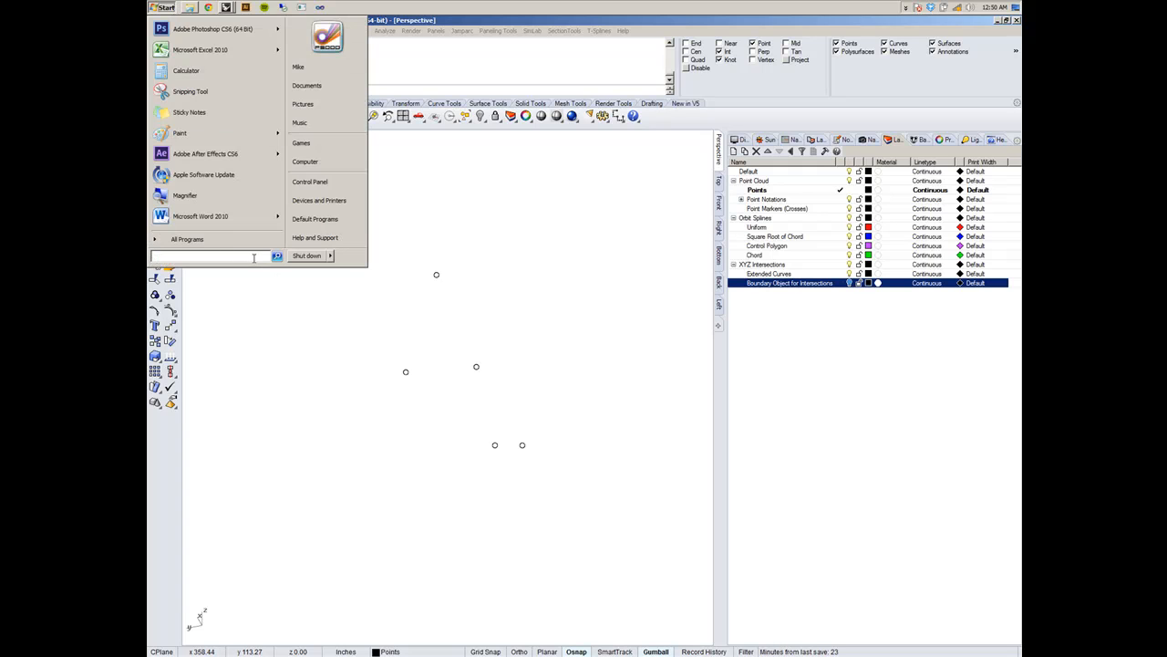
text(ca)
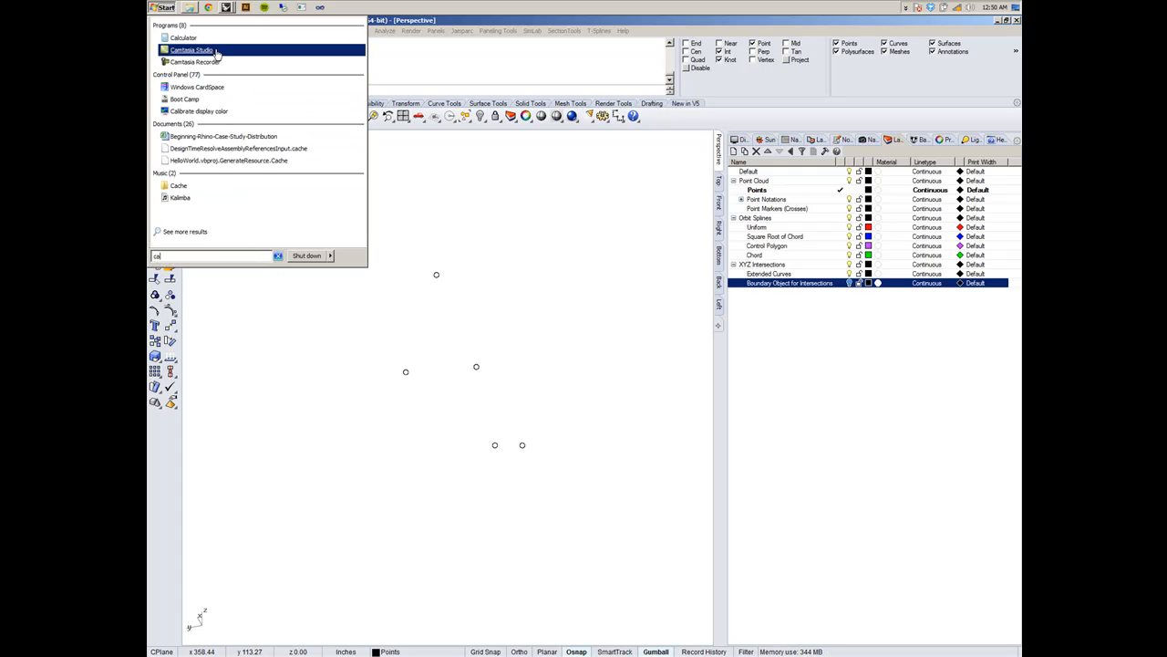
click(220, 63)
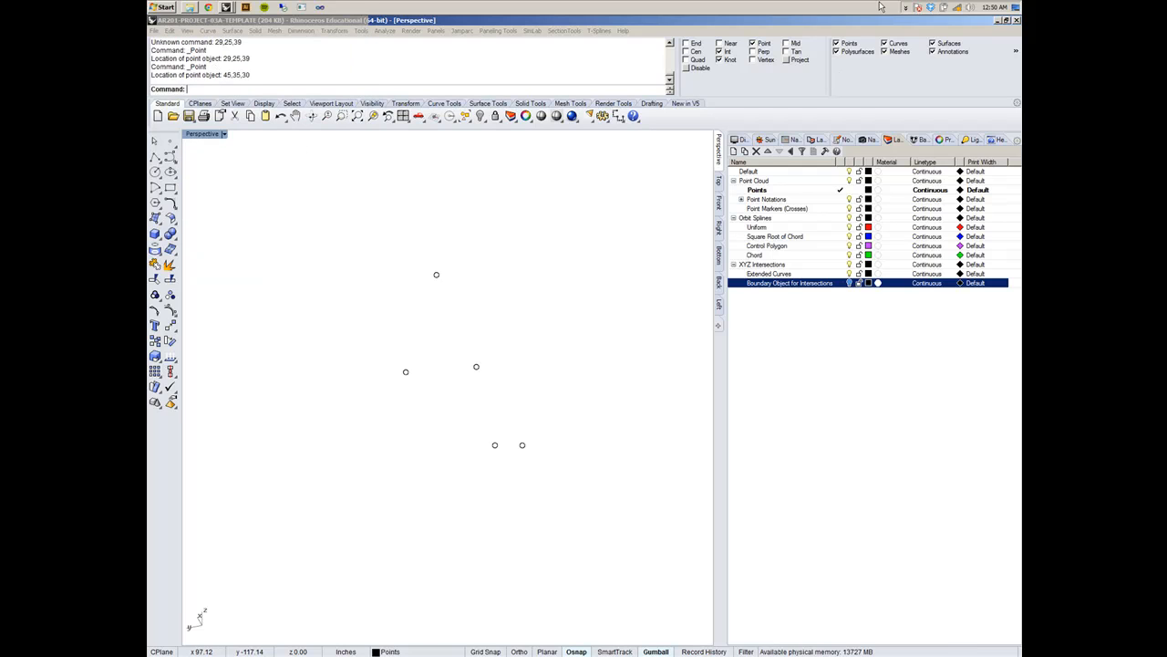
click(907, 7)
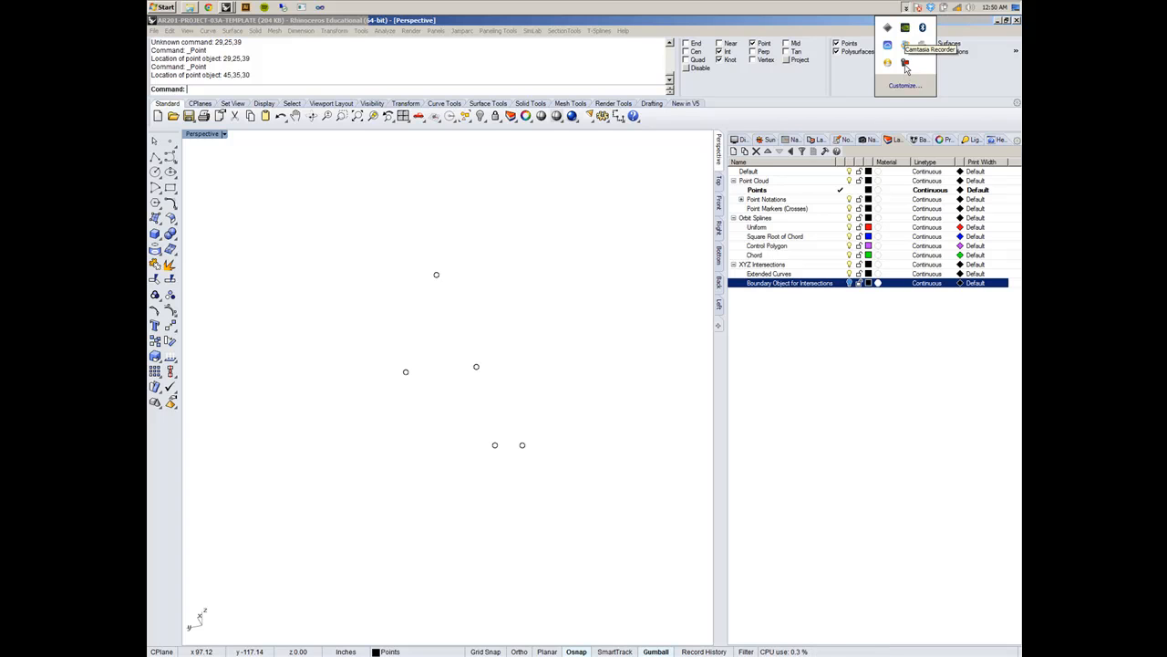
click(754, 20)
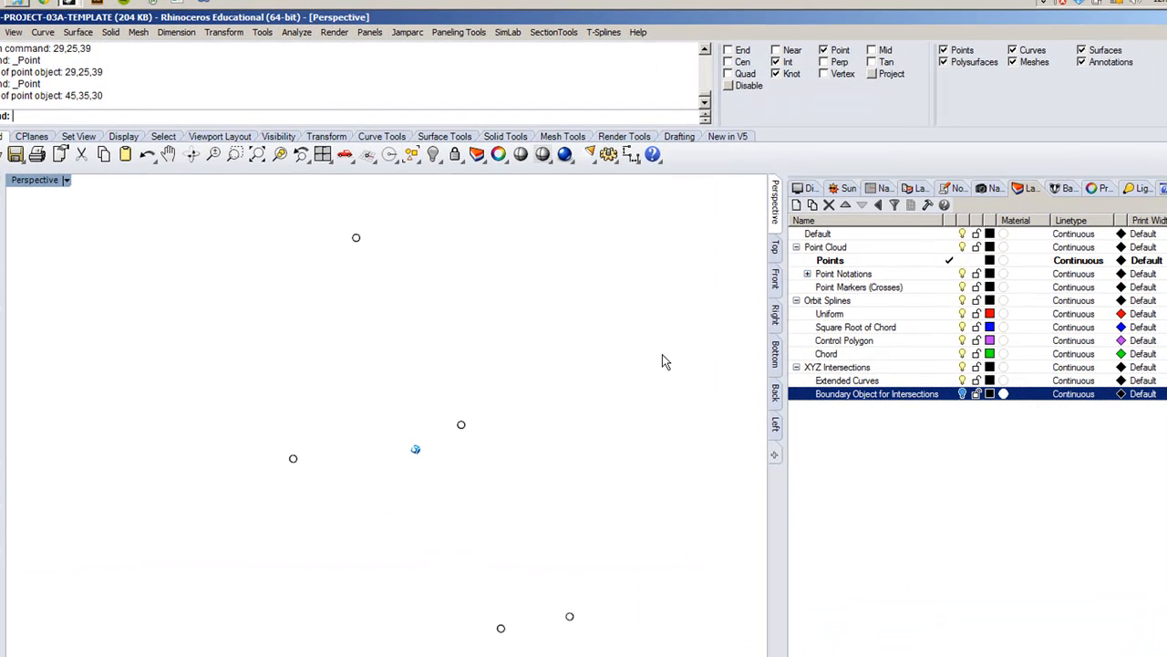
Step: Make the Uniform layer current and build a Fit To Points curve through all five points
click(949, 314)
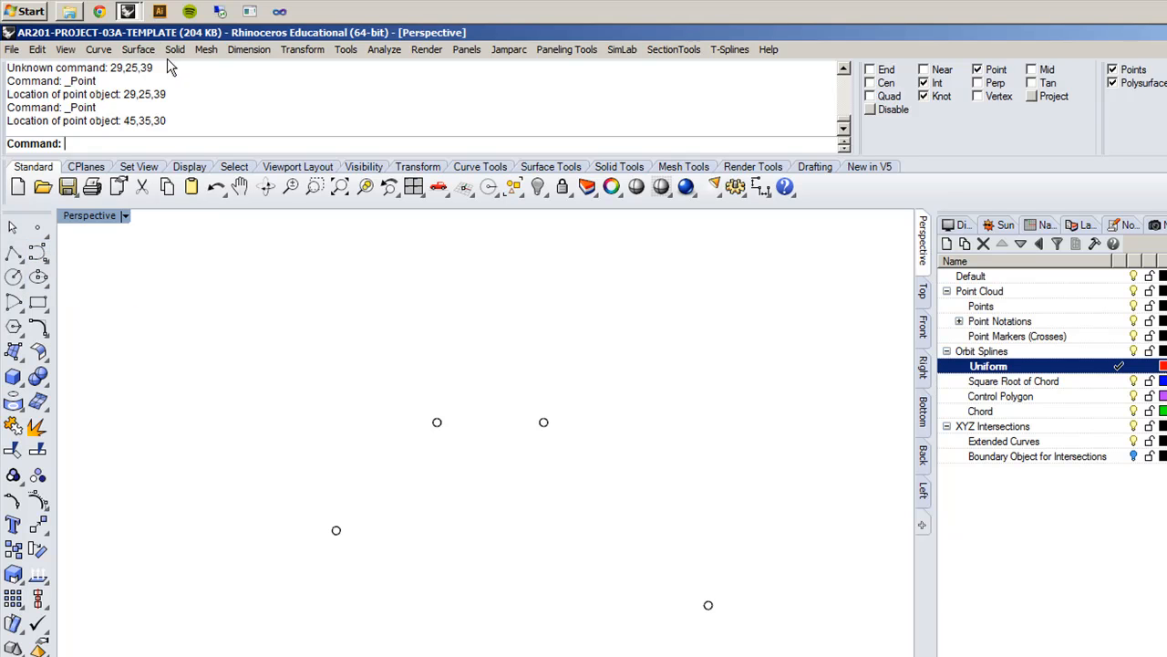
click(98, 50)
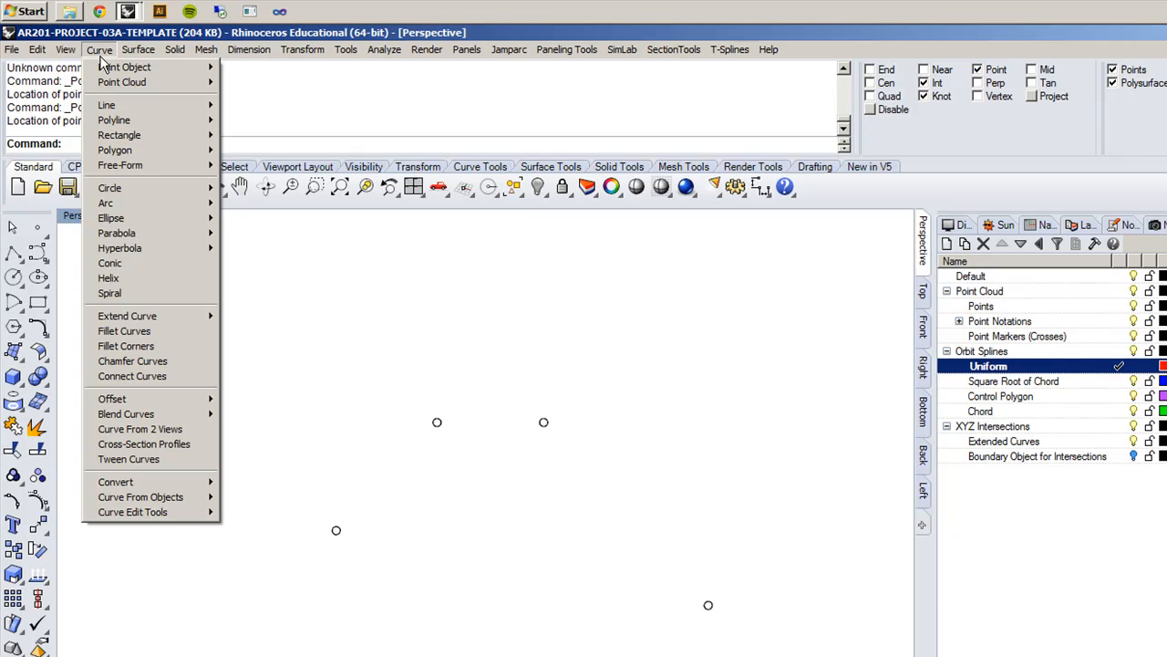
mouse_move(150, 165)
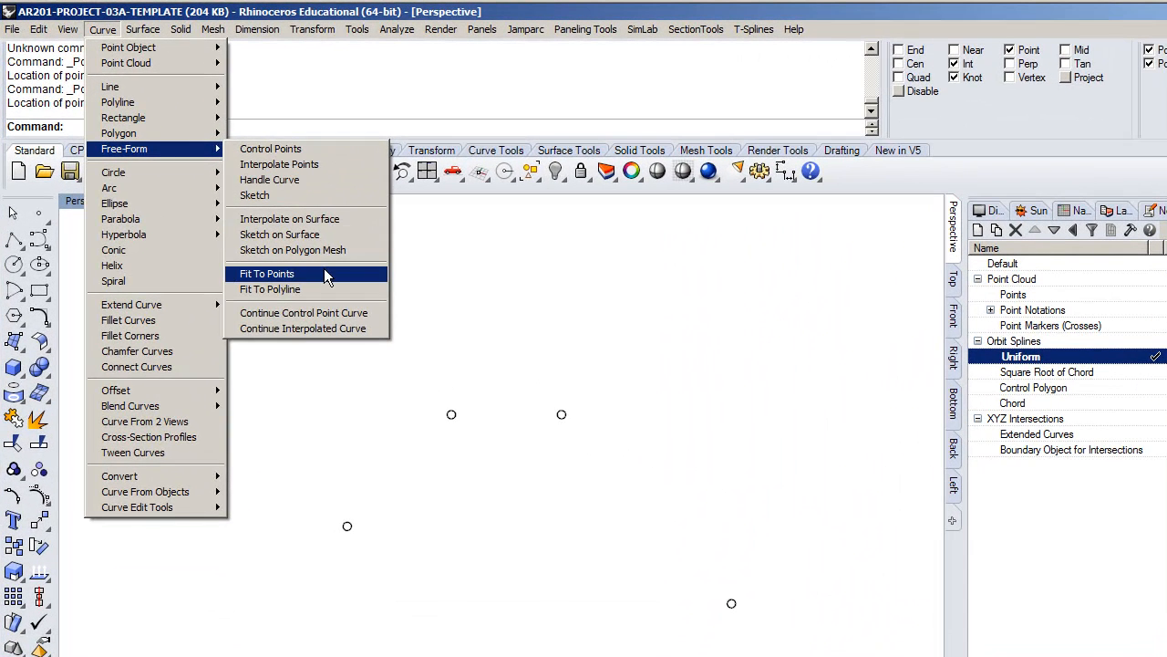
click(325, 272)
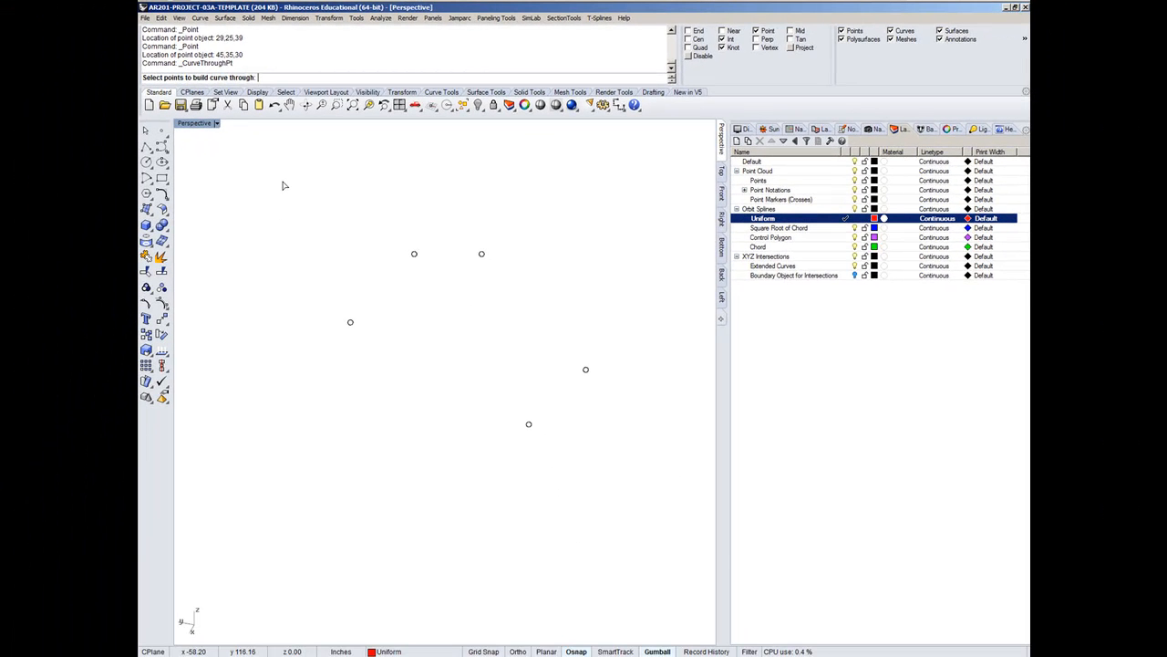
drag(235, 296, 851, 656)
drag(660, 522, 659, 520)
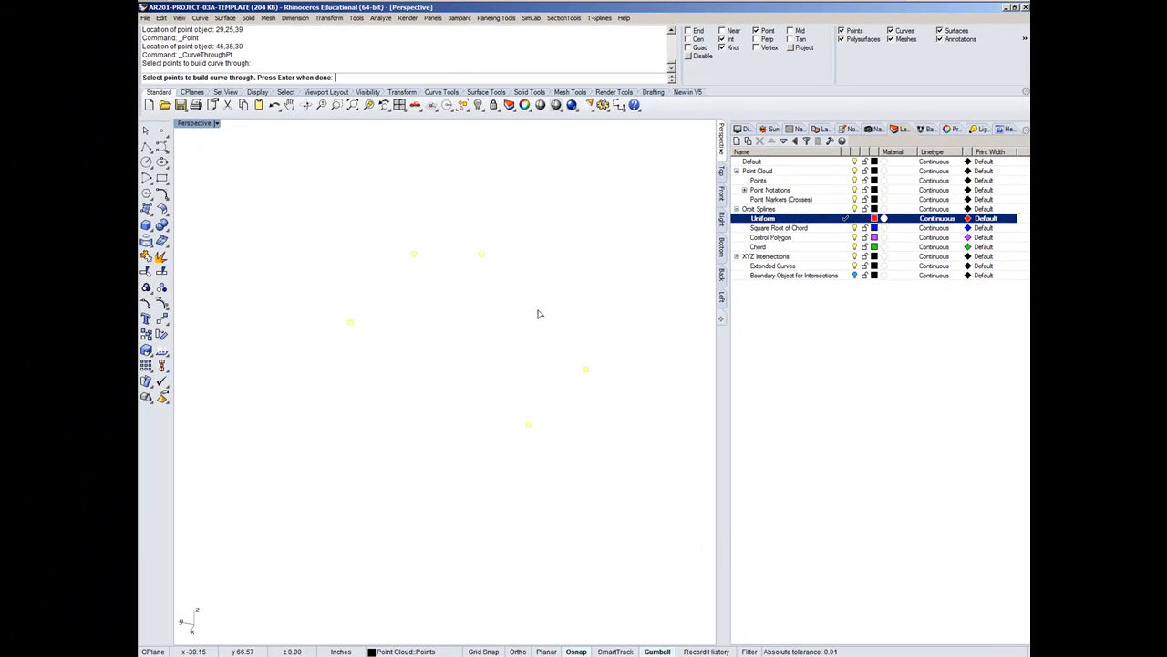
key(Return)
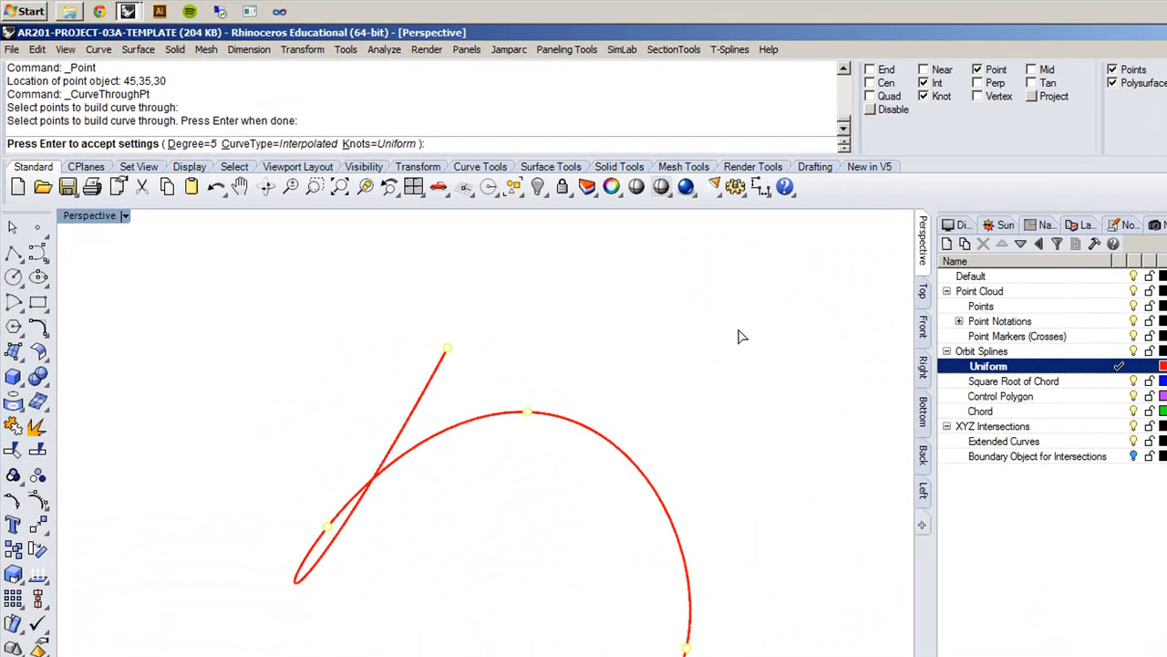
Step: Set the degree of the curve through the points to 3
click(195, 146)
text(3)
key(Return)
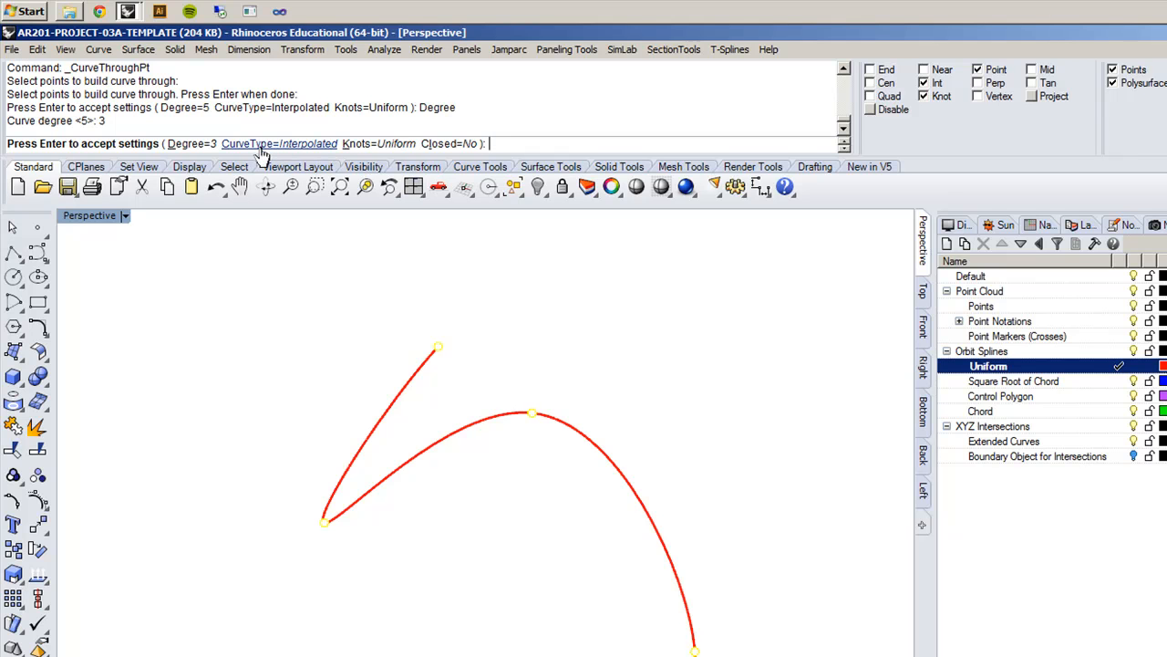
Step: Make the degree-3 interpolated curve through the five points a closed curve
click(444, 144)
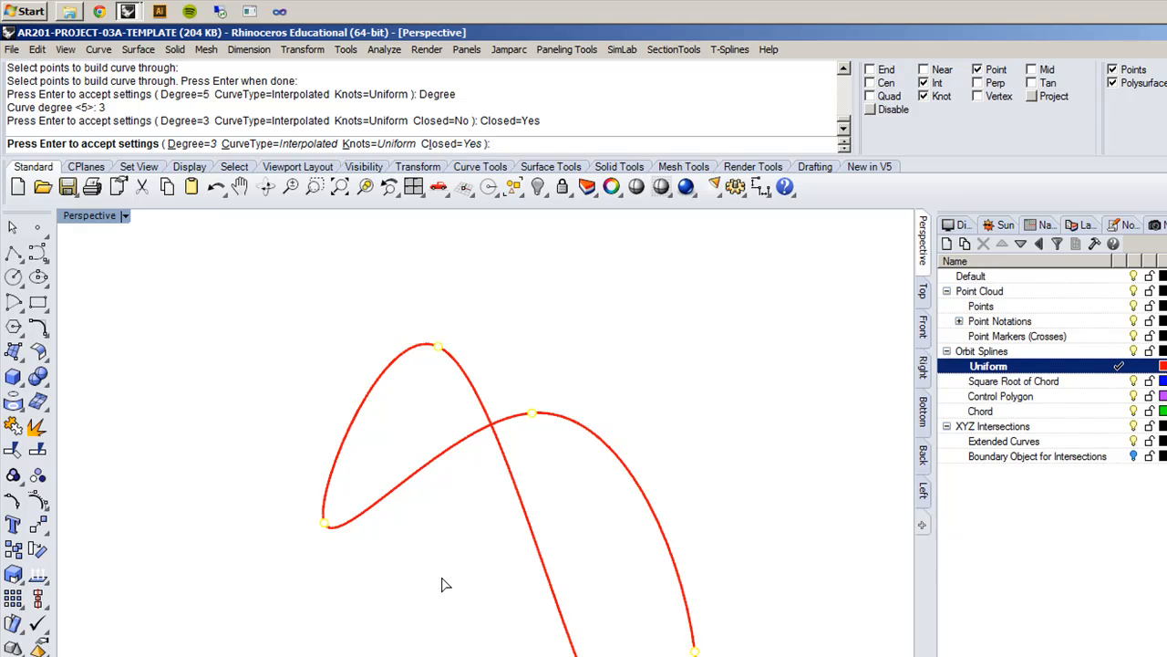
right_drag(443, 584, 477, 539)
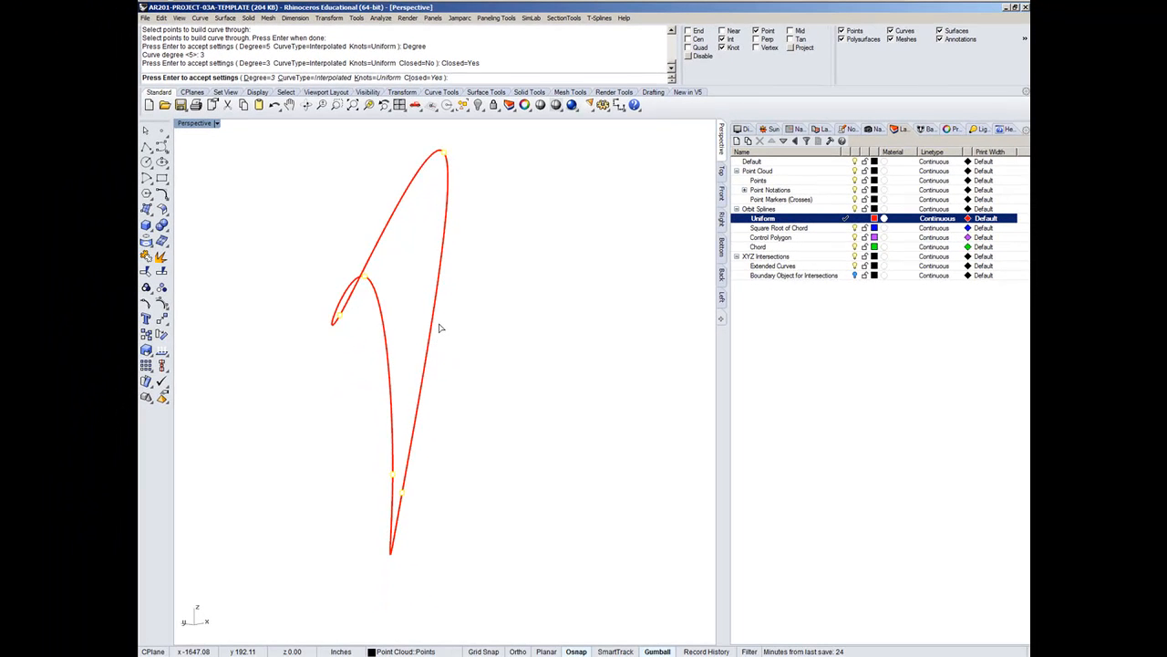
mouse_move(439, 328)
right_down()
mouse_move(446, 382)
mouse_move(441, 328)
right_up()
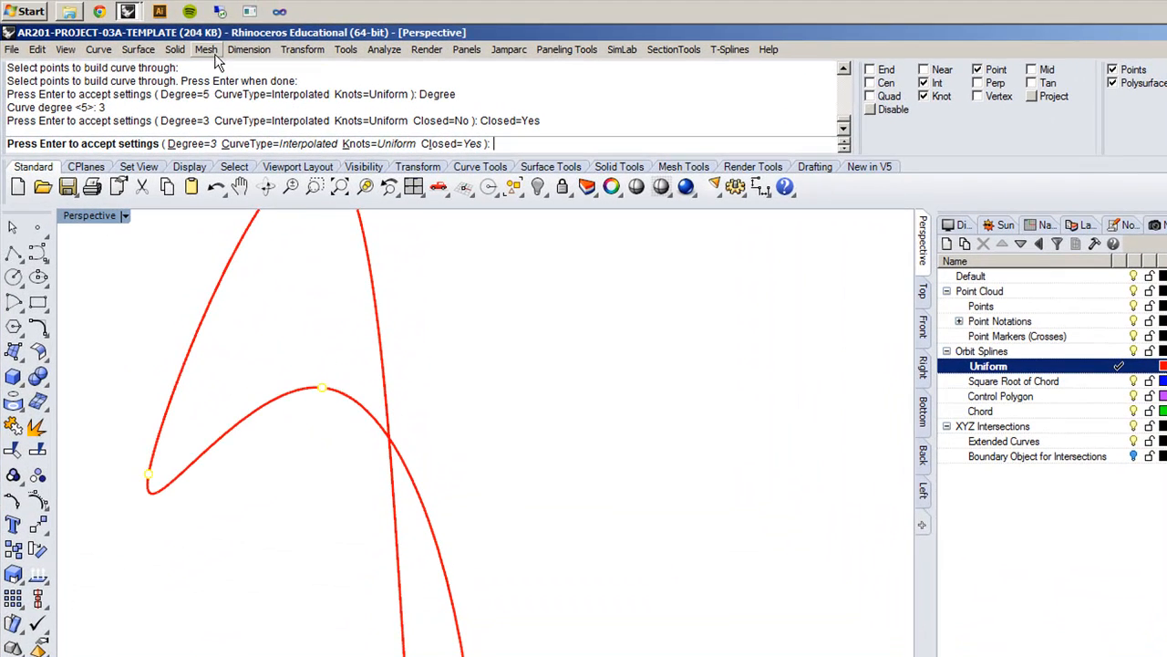
Step: Change the viewport background colour to Gray in the application's appearance colour options
click(345, 50)
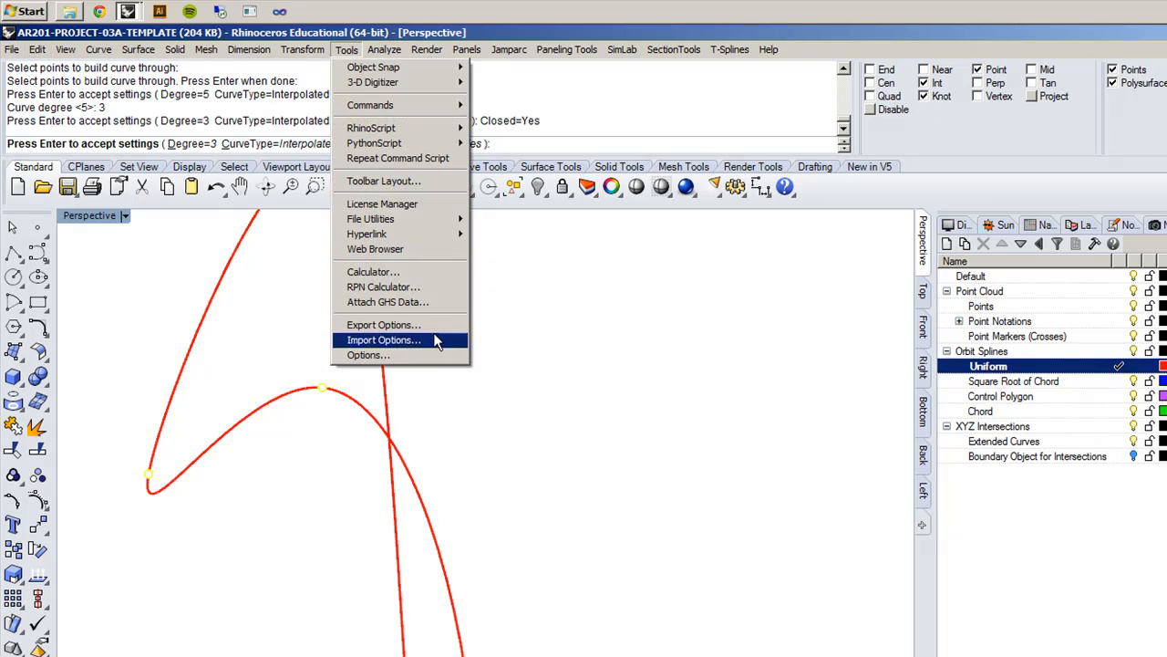
click(428, 356)
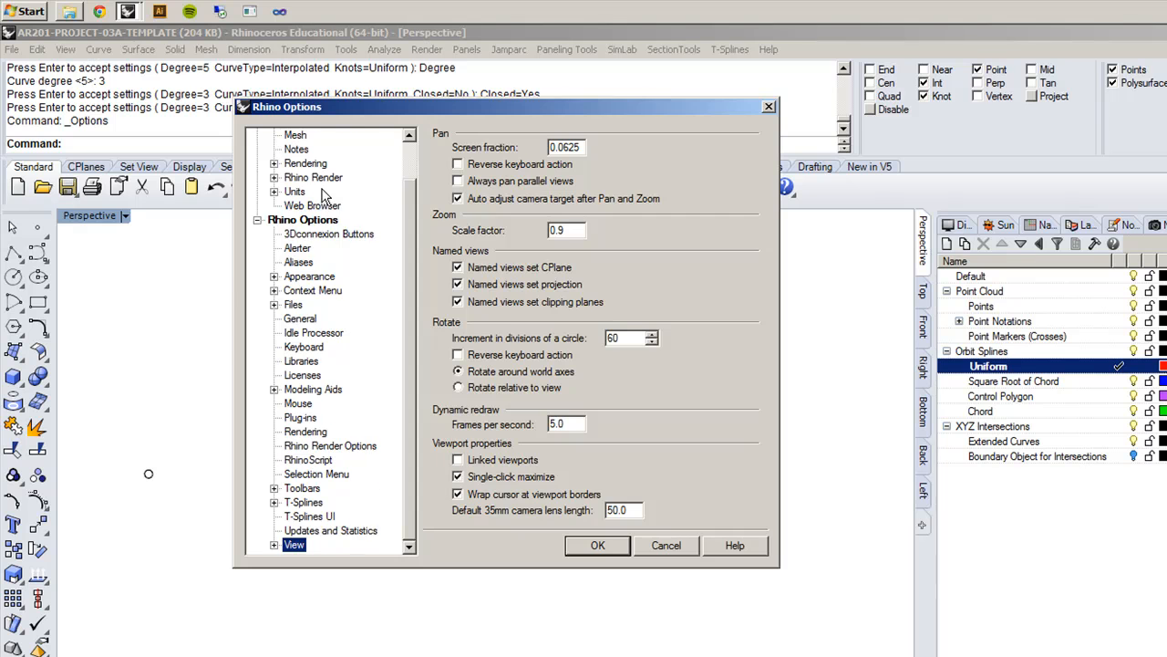
click(310, 219)
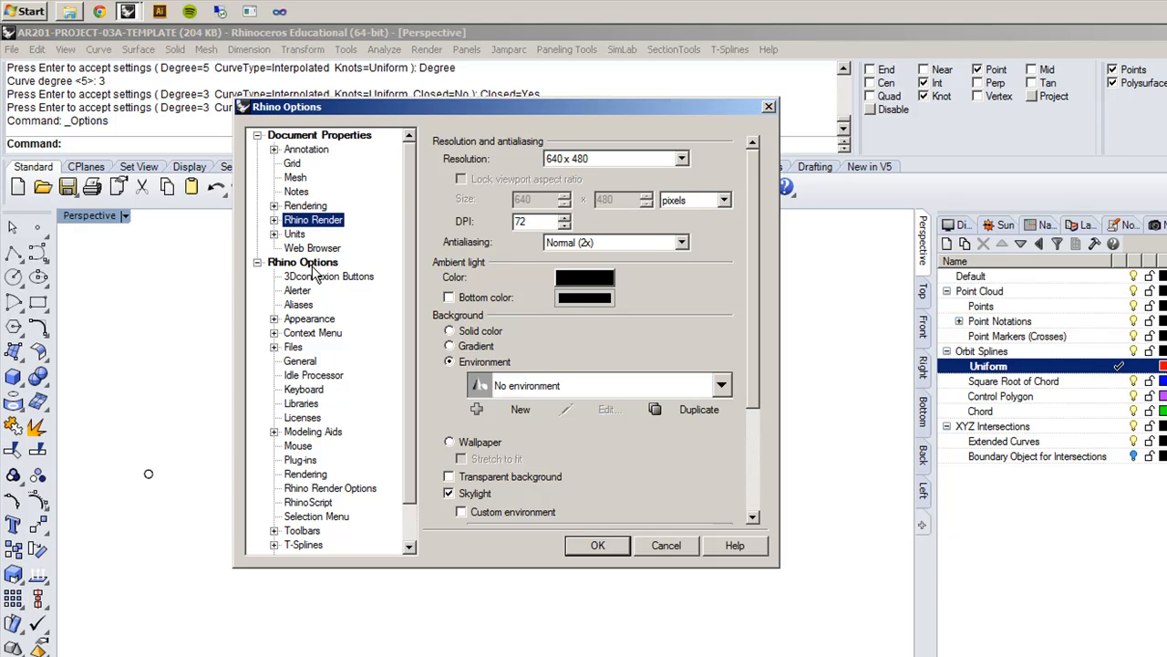
click(311, 320)
click(275, 319)
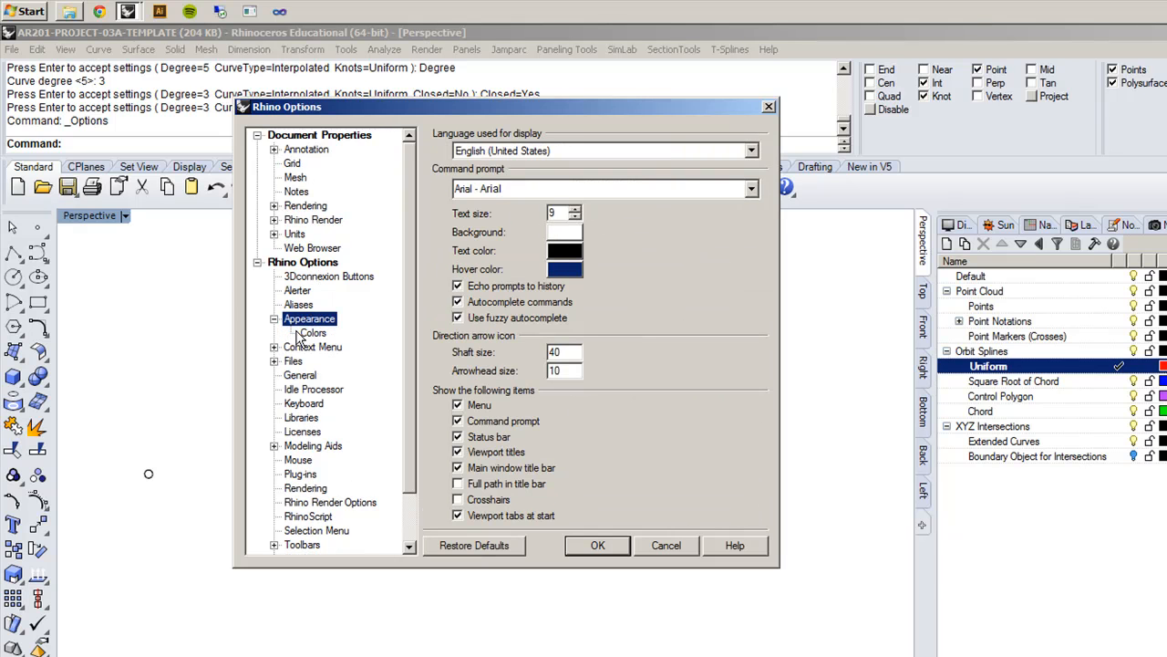
click(312, 334)
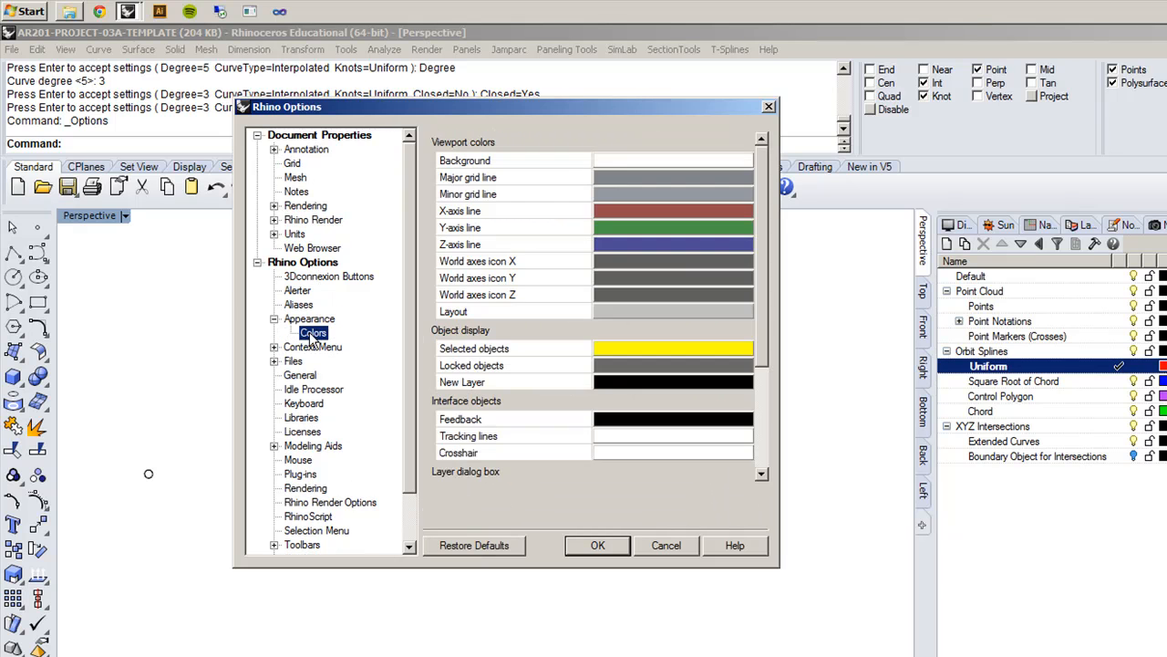
click(667, 162)
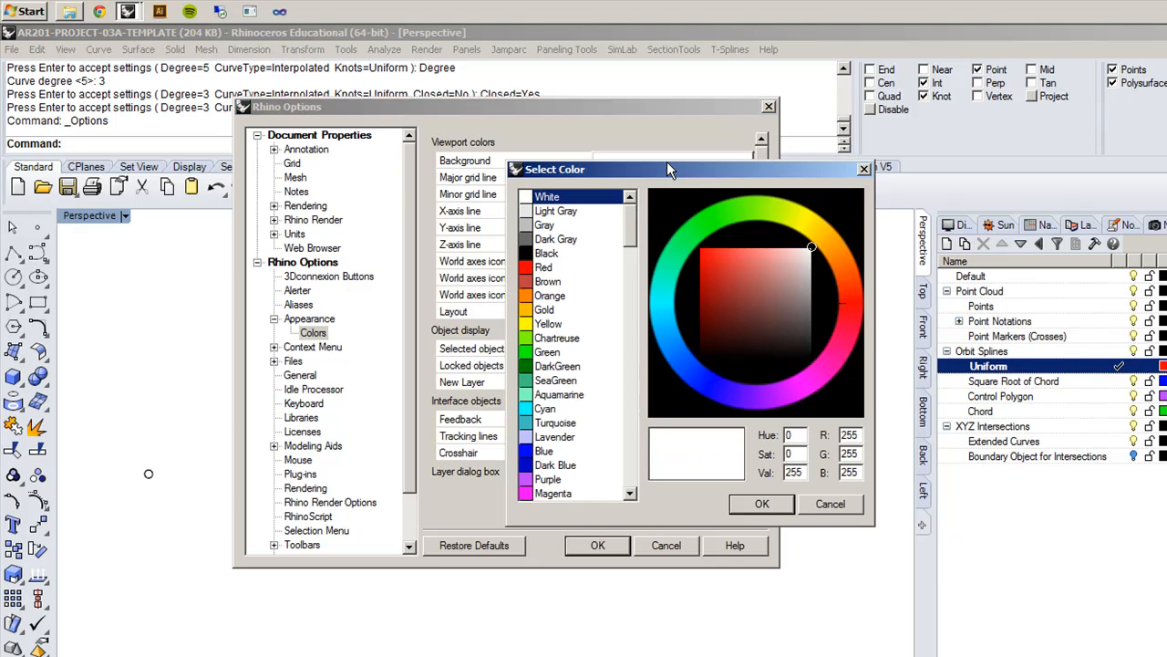
click(545, 225)
click(757, 506)
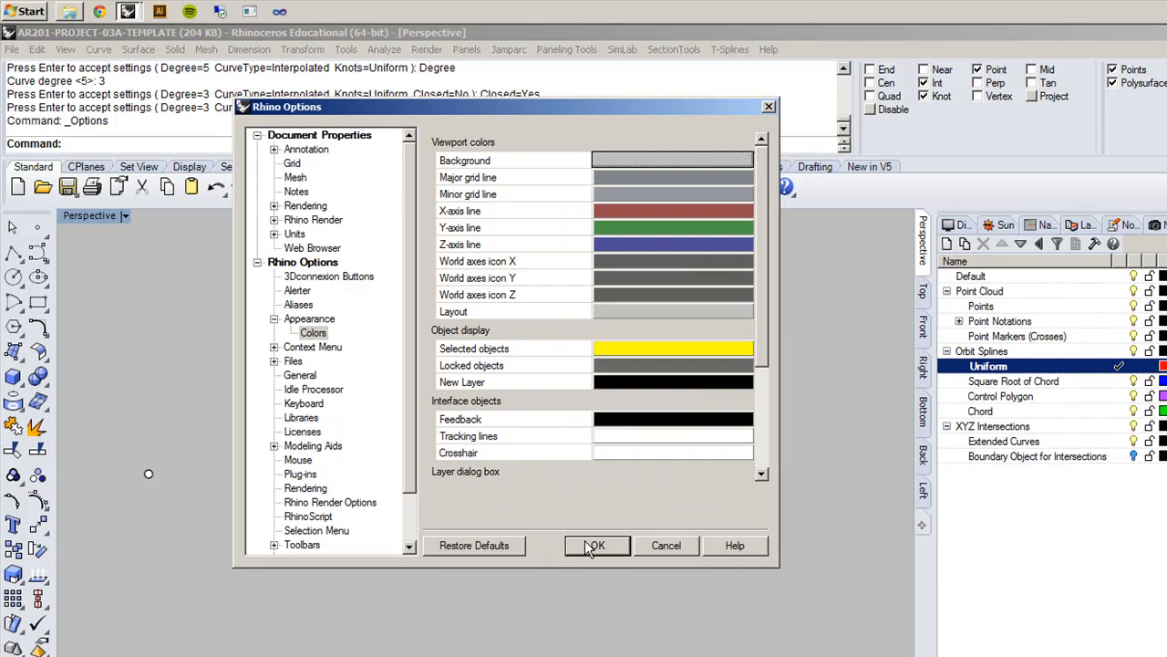
click(598, 545)
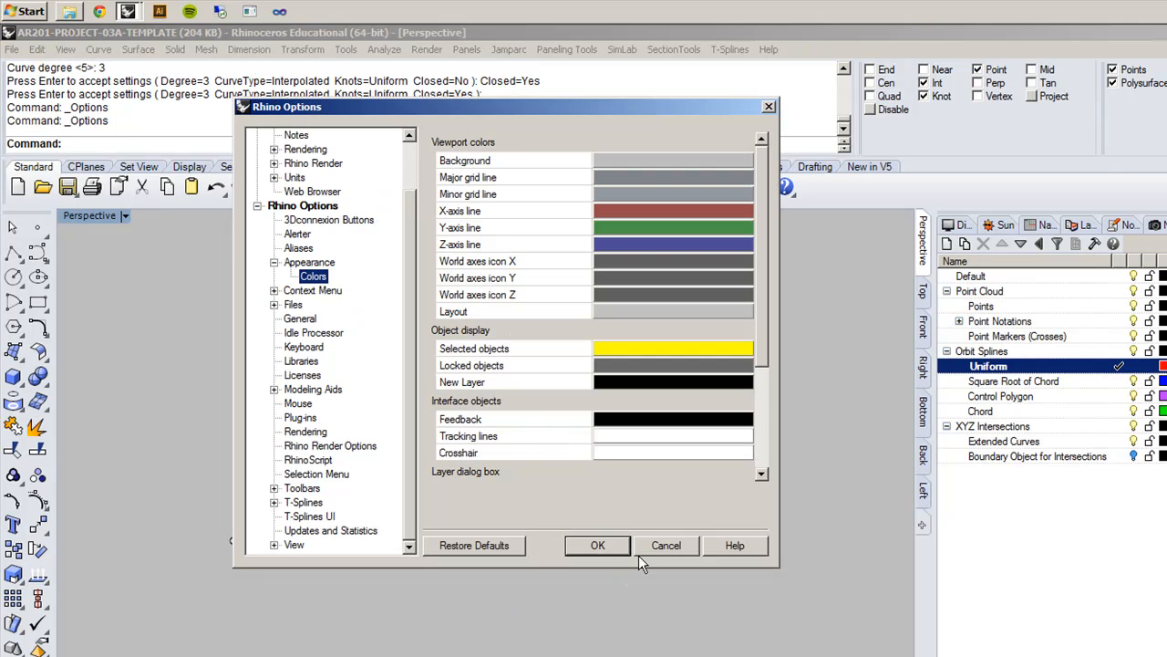
click(597, 544)
Step: Fit a closed degree-3 interpolated curve with Uniform knots through all five points, consulting the command help on knot options
right_click(453, 143)
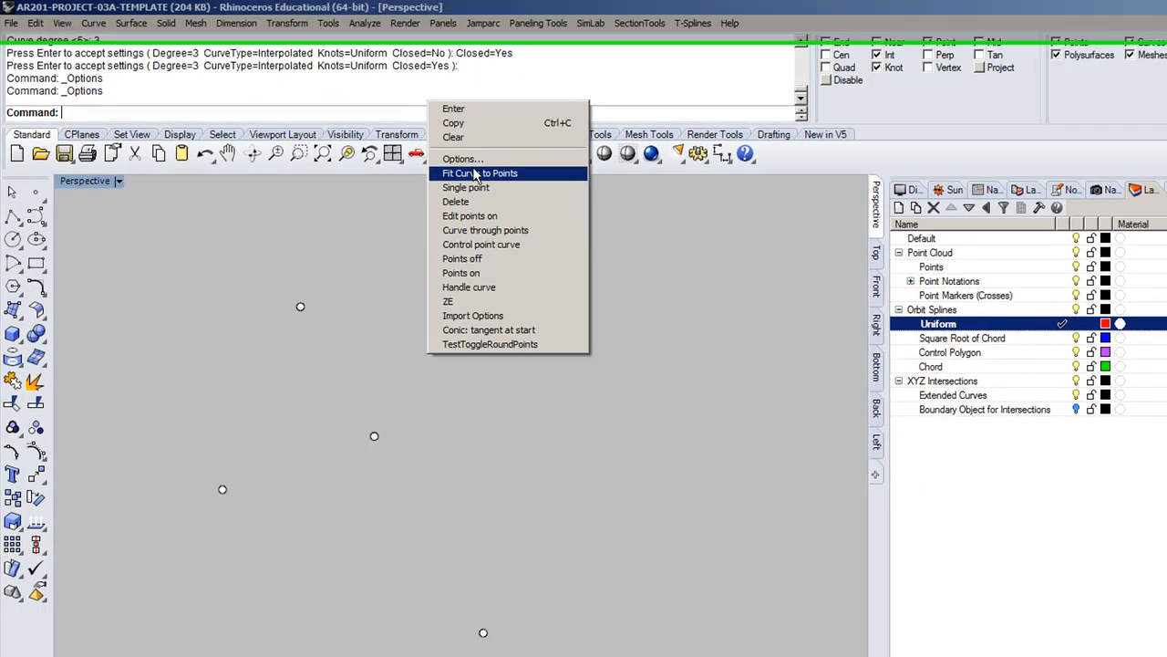
click(474, 173)
drag(191, 258, 637, 639)
key(Return)
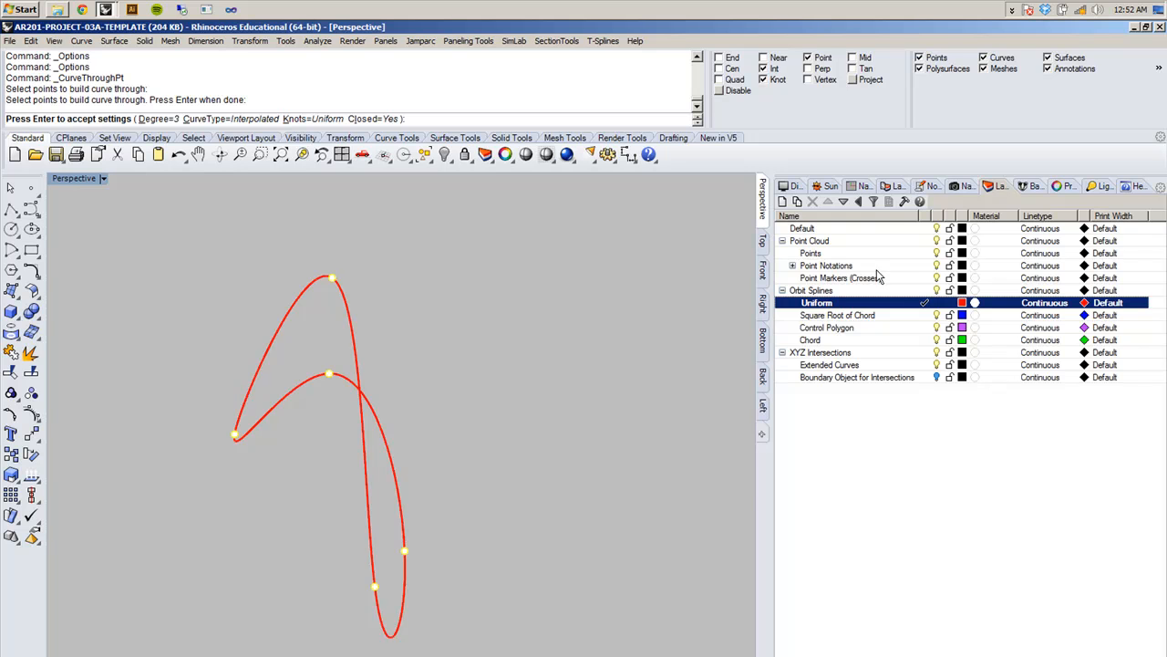
click(1133, 187)
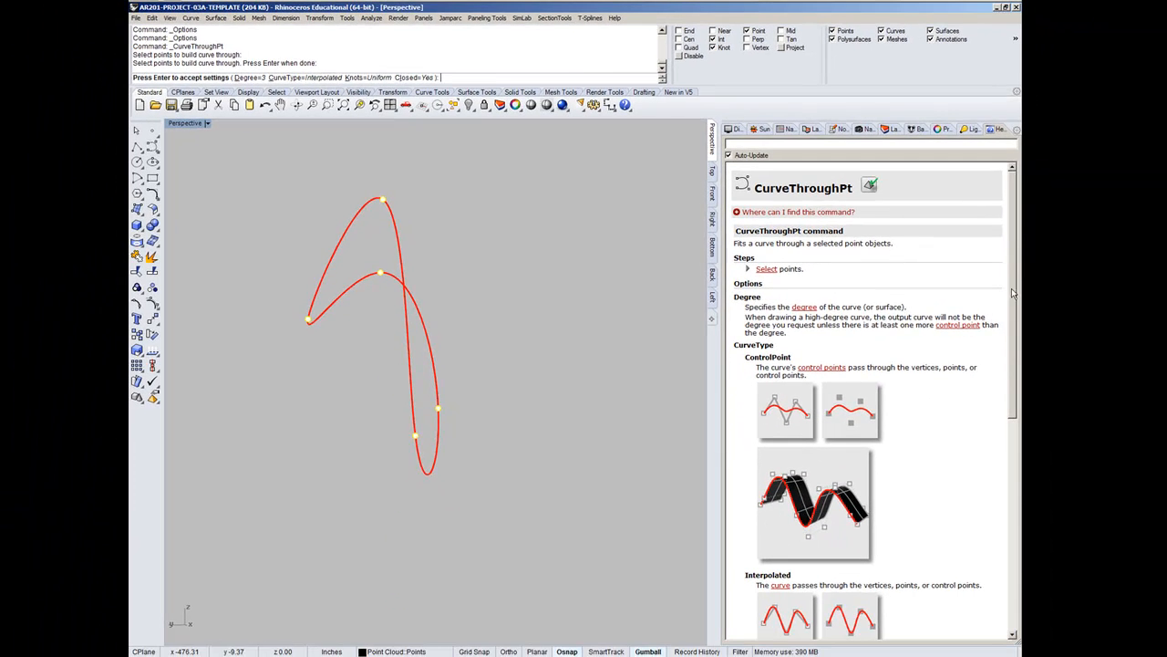
drag(1108, 363, 1099, 479)
drag(1004, 390, 996, 541)
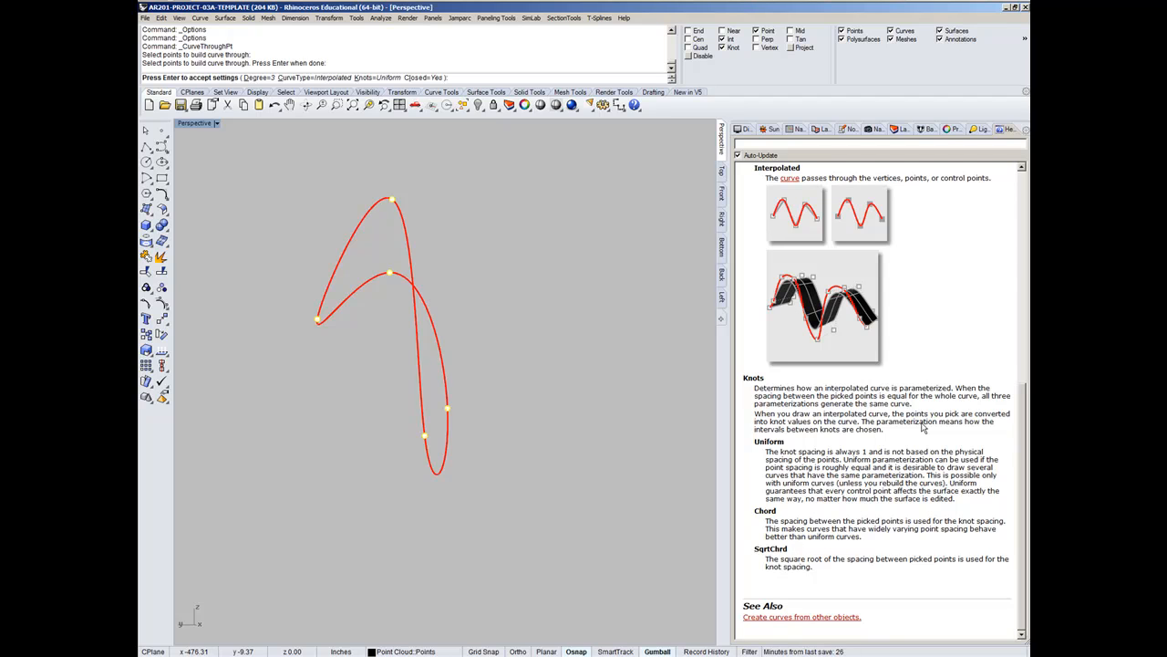
key(Return)
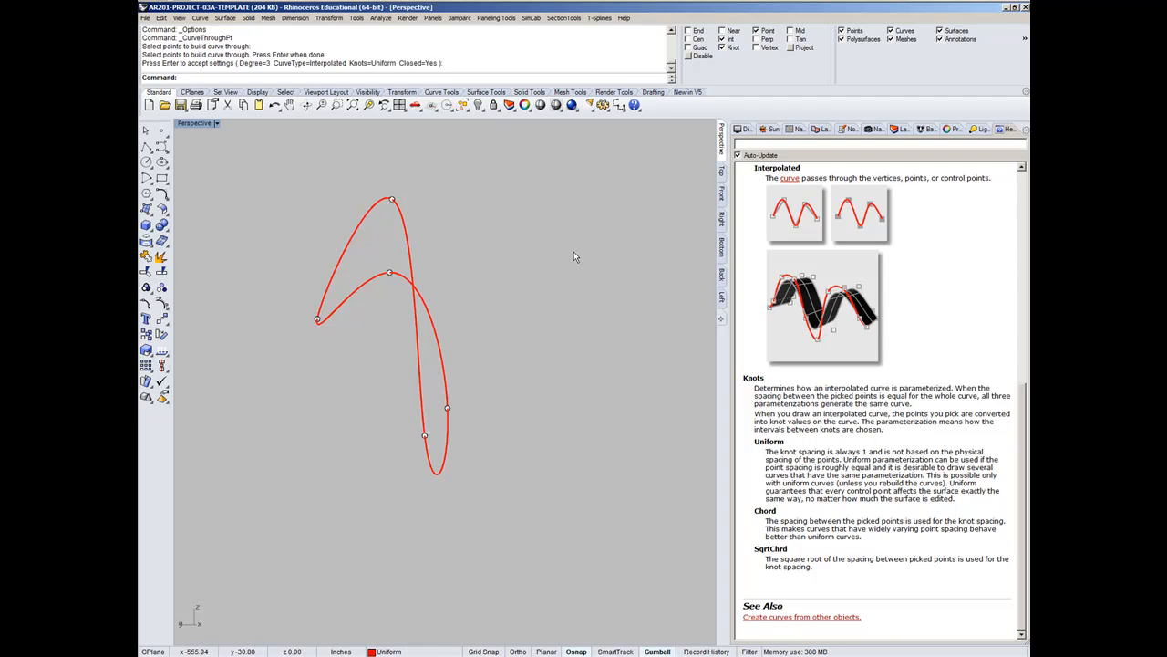
Step: Make the Chord layer current and move it up directly below Uniform in the Orbit Splines group
click(900, 130)
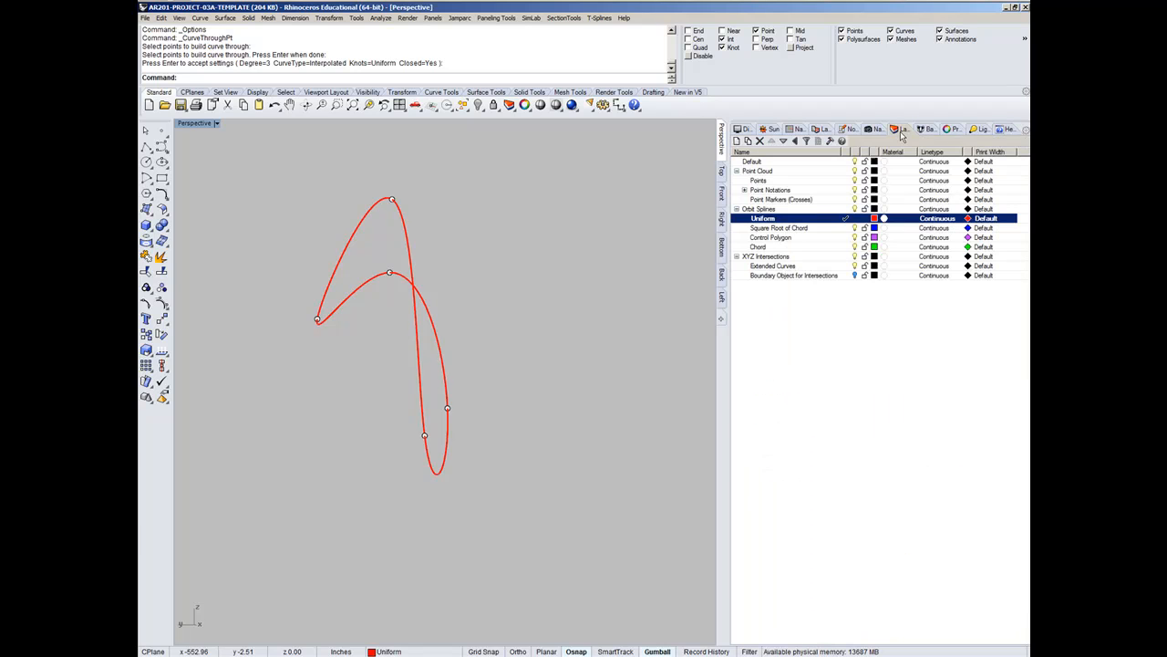
click(842, 247)
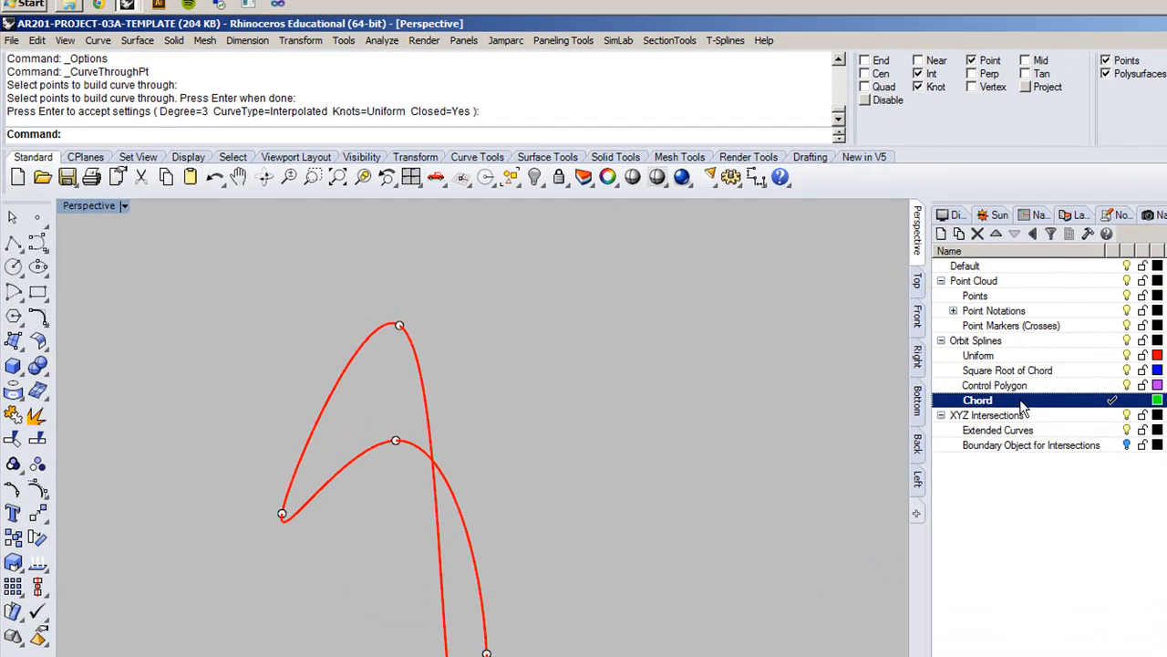
click(1001, 239)
click(1000, 239)
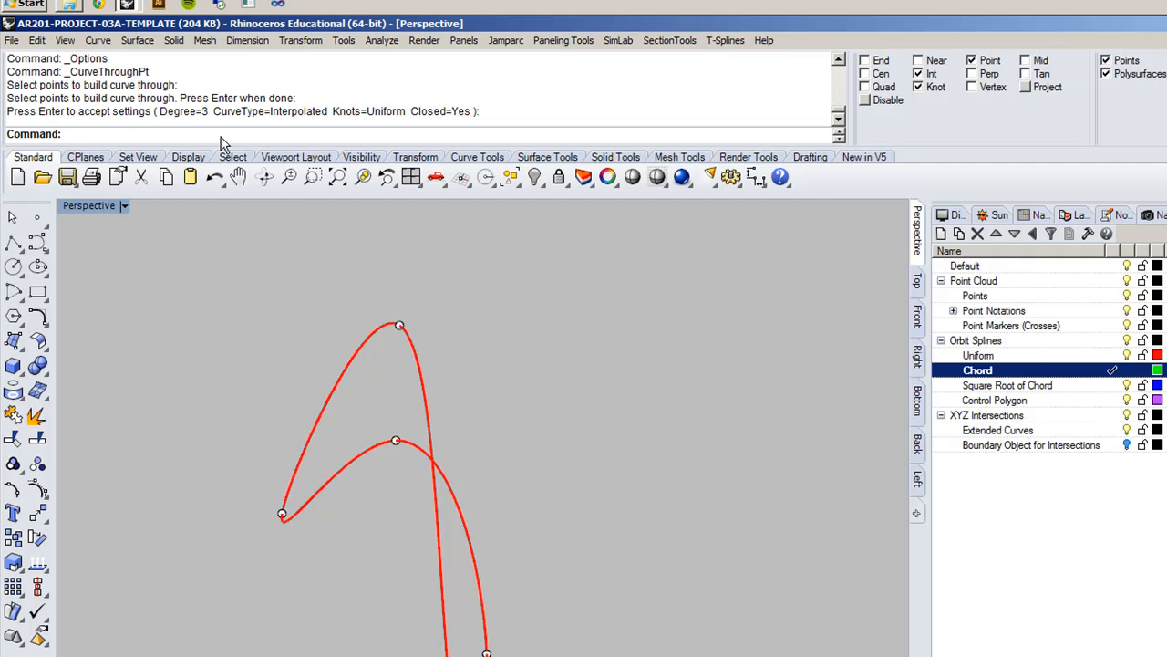
Step: Start a second curve through all five points on the Chord layer and compare its preview with the Uniform curve
right_click(435, 426)
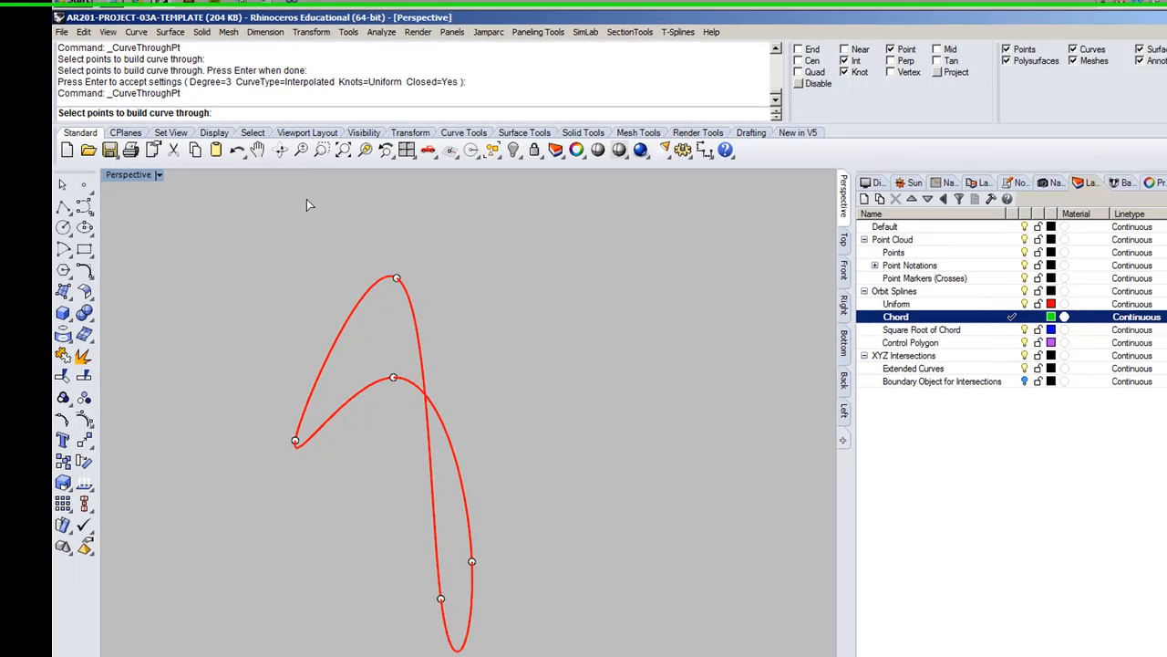
drag(196, 288, 653, 656)
drag(554, 531, 553, 513)
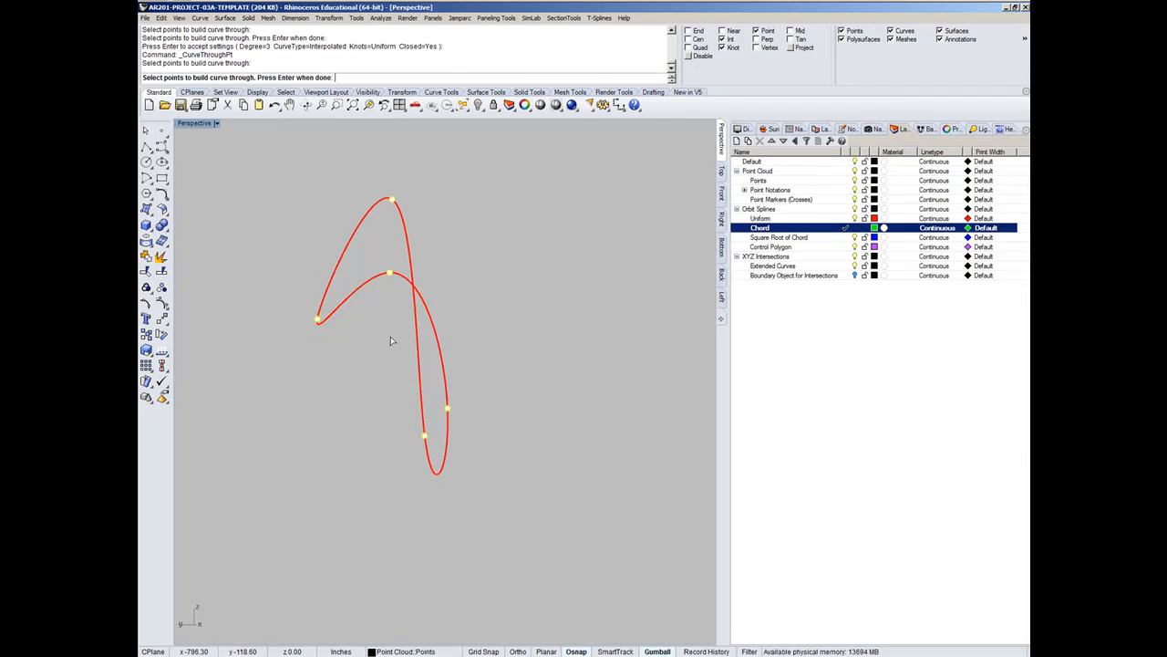
key(Return)
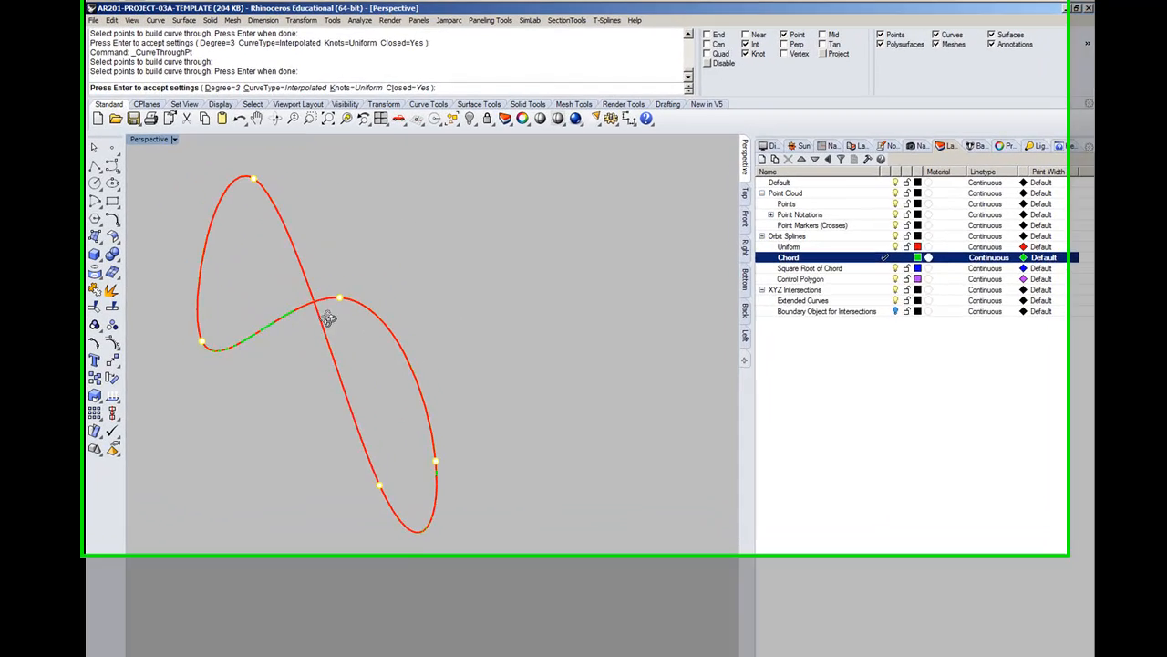
right_drag(328, 319, 379, 339)
right_drag(351, 405, 310, 392)
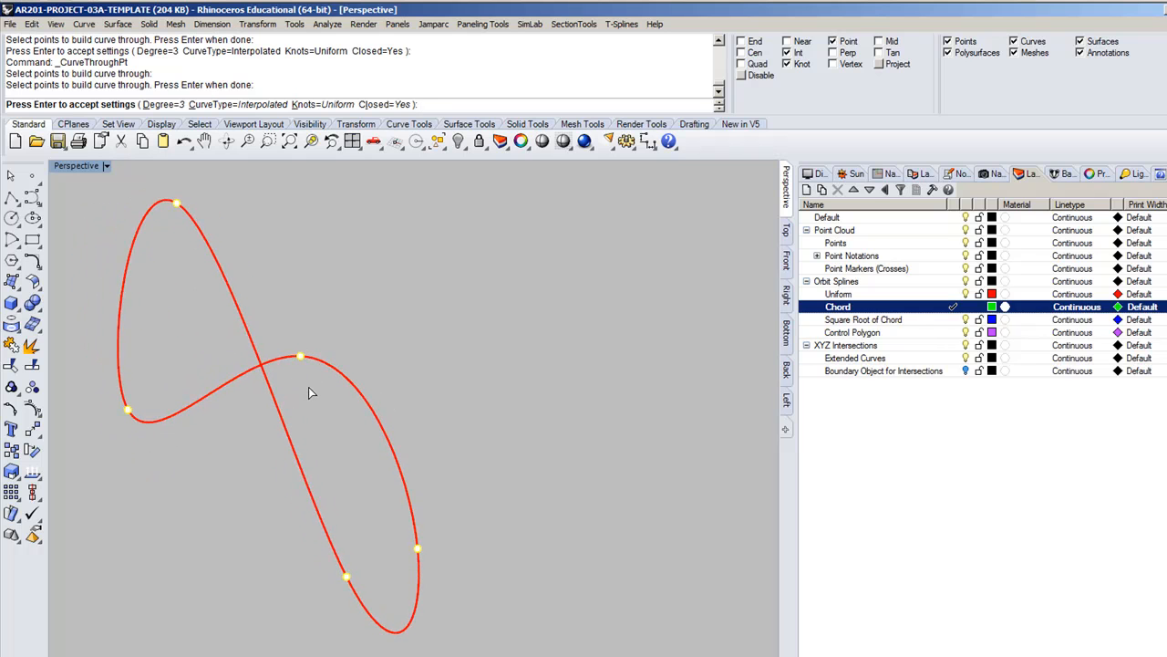
Step: Set the new closed curve's knots to Chord and finish it
click(332, 104)
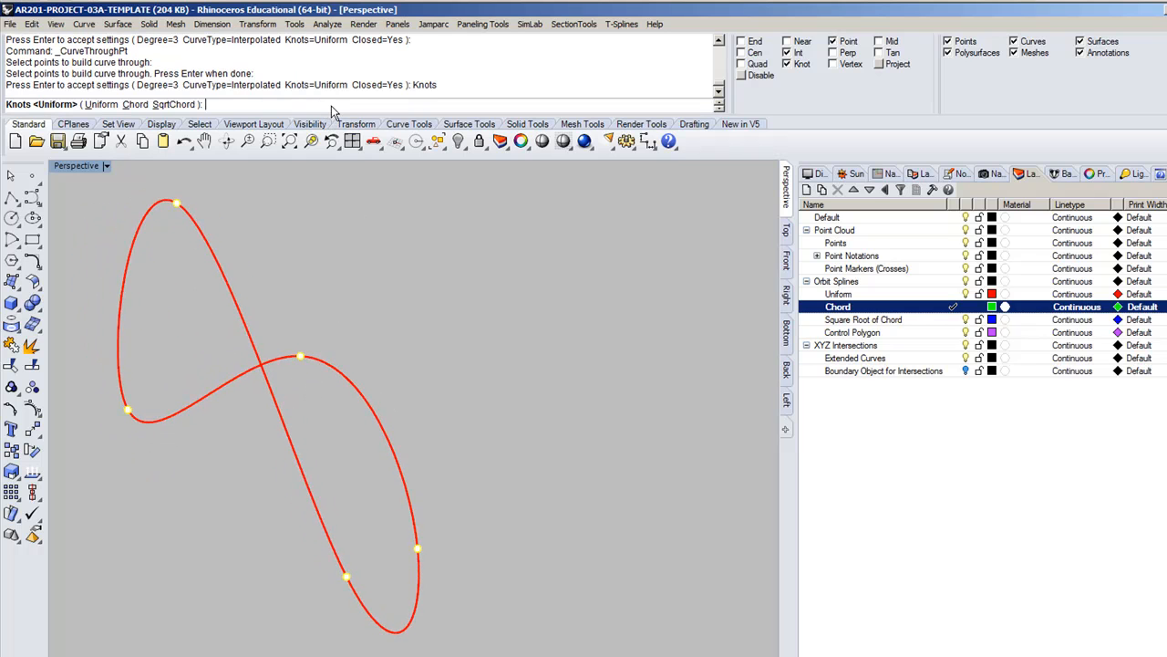
click(135, 104)
right_drag(693, 511, 717, 597)
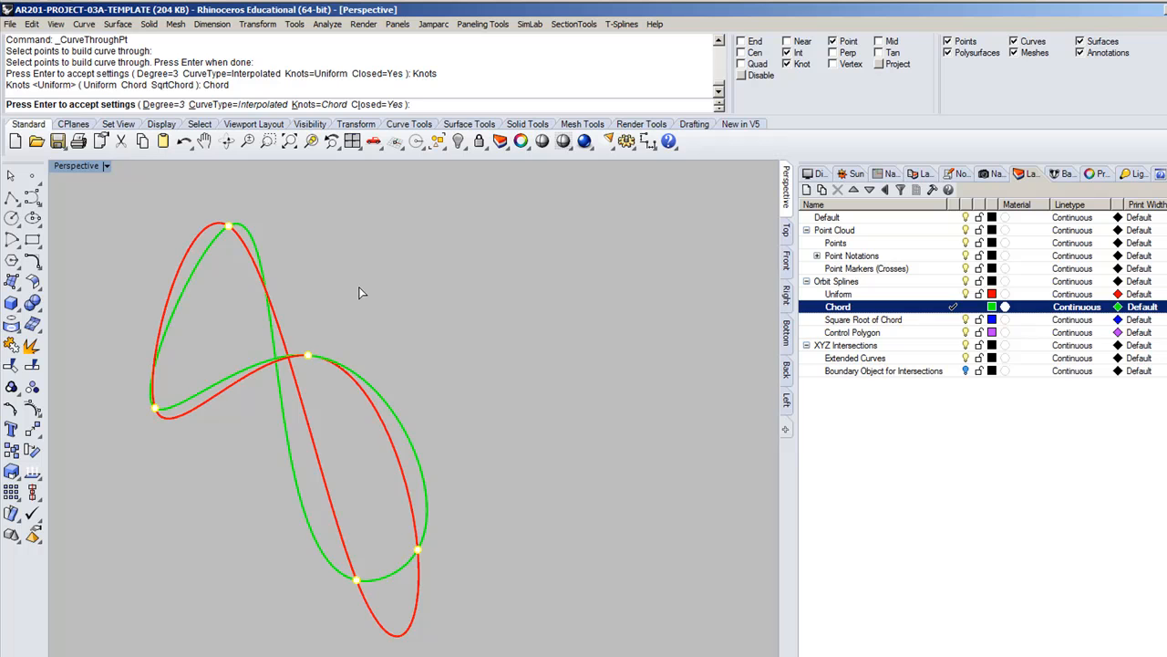
key(Return)
scroll(428, 636, down, 2)
scroll(372, 571, up, 5)
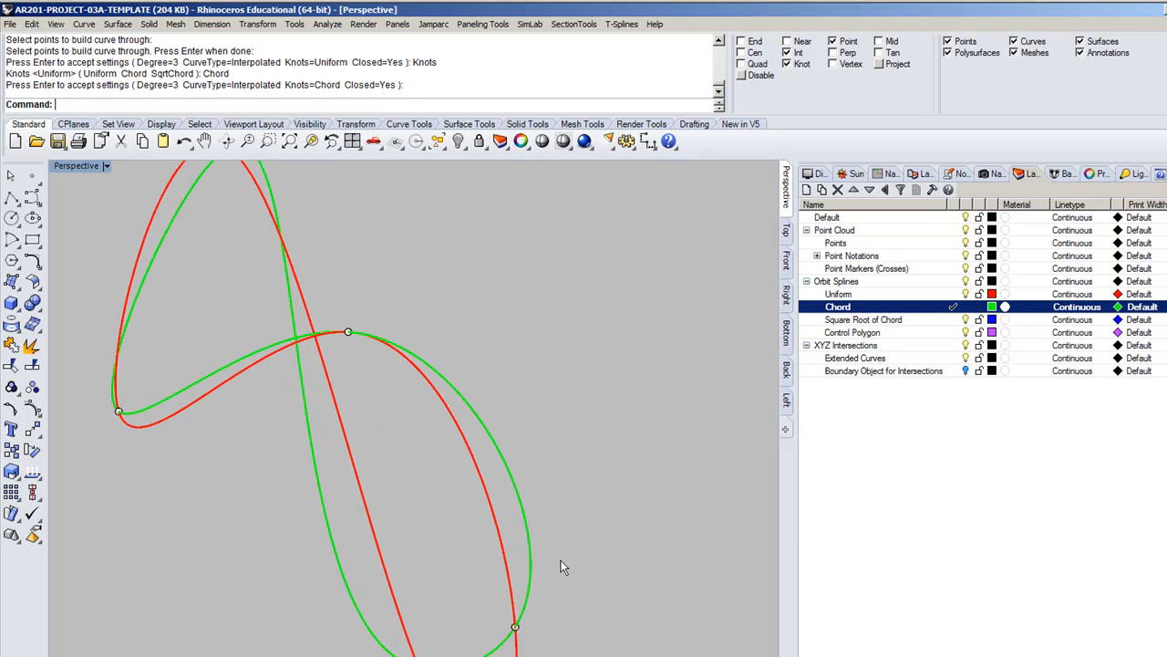
mouse_move(695, 550)
right_down()
mouse_move(645, 561)
mouse_move(396, 497)
mouse_move(612, 544)
mouse_move(702, 536)
right_up()
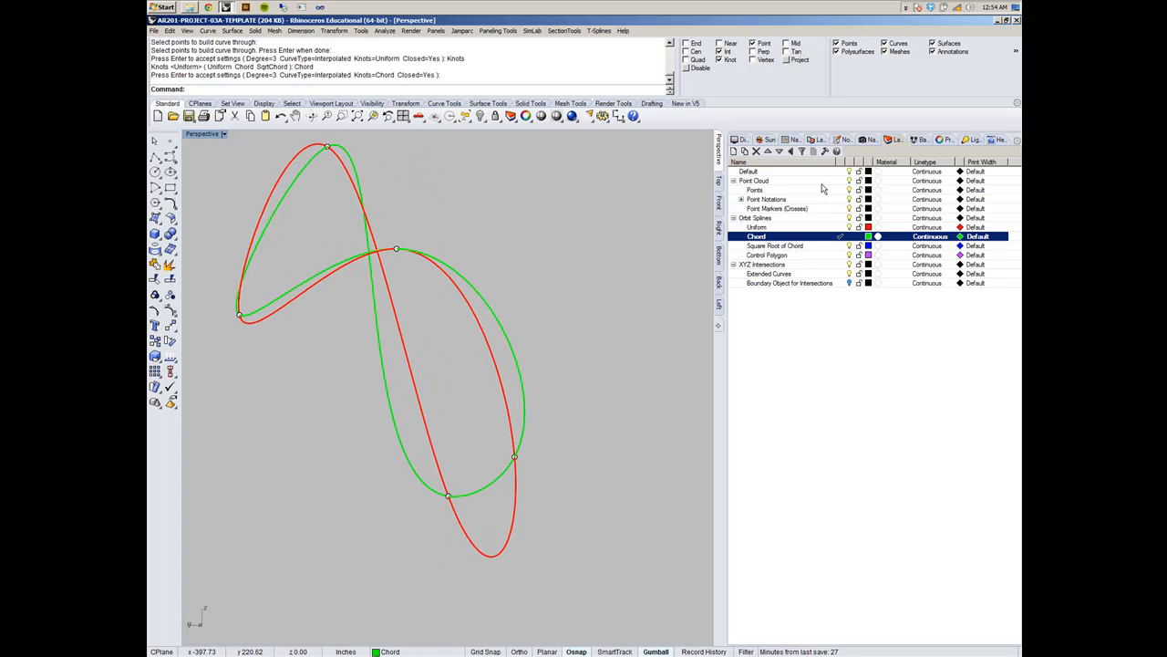
Step: Review the curve-through-points help on Uniform, Chord and SqrtChrd knot spacing
key(Return)
click(1001, 139)
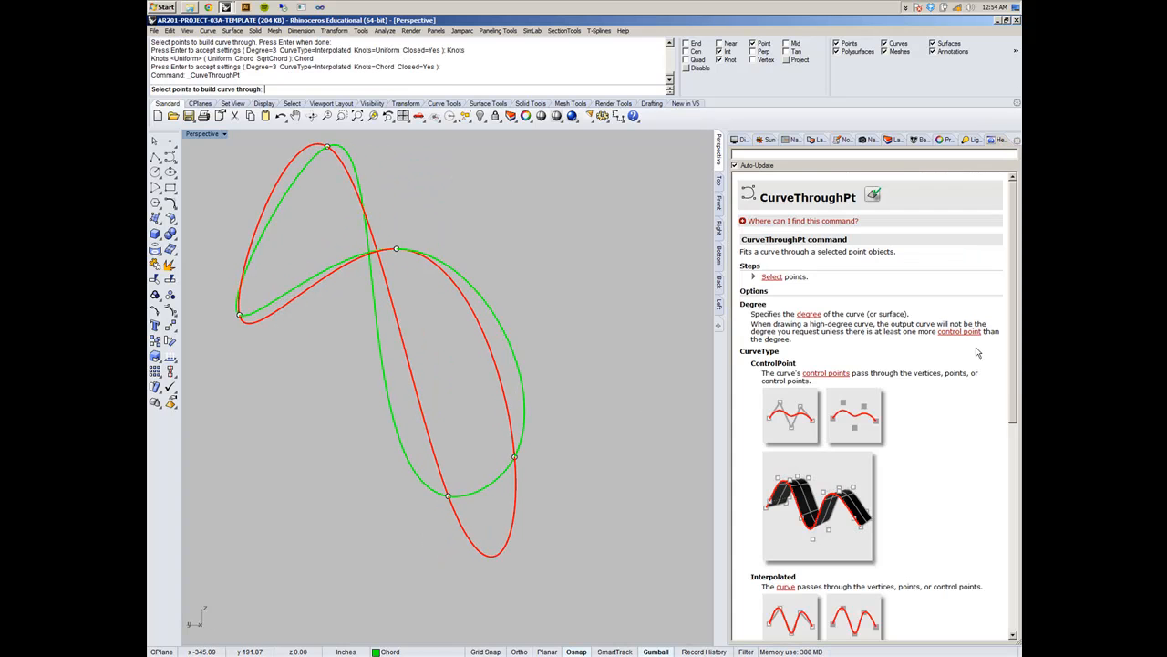
scroll(1014, 388, down, 5)
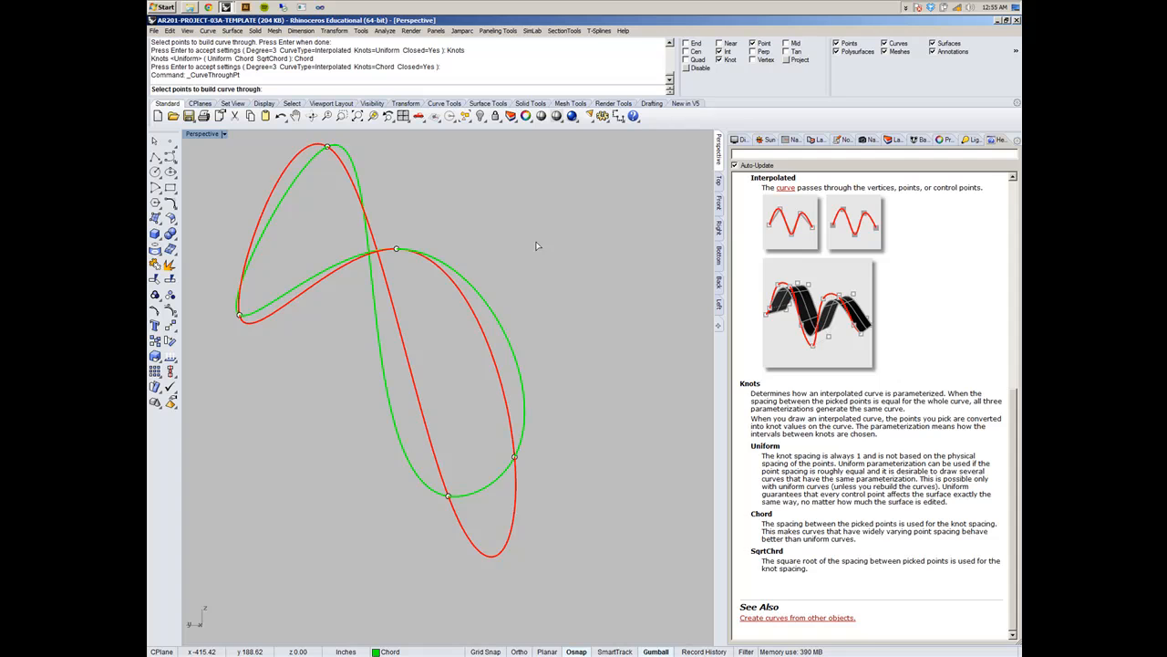
key(Return)
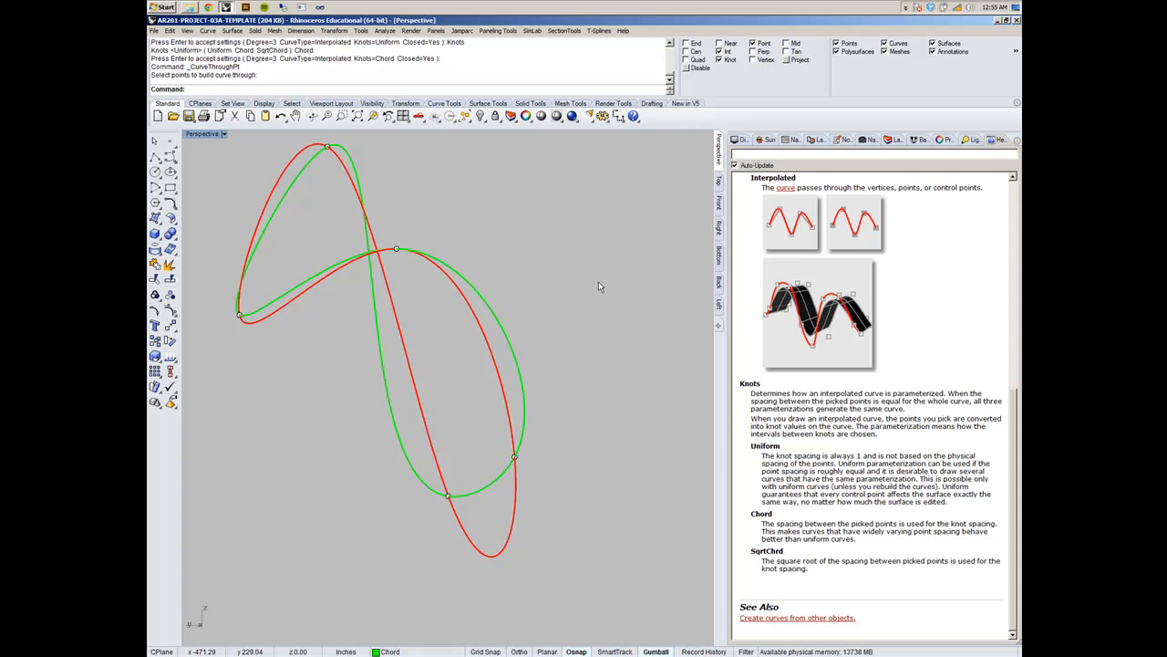
Step: Start a third closed degree-3 curve through all five points and set its knots to SqrtChord
key(Return)
drag(634, 580, 380, 216)
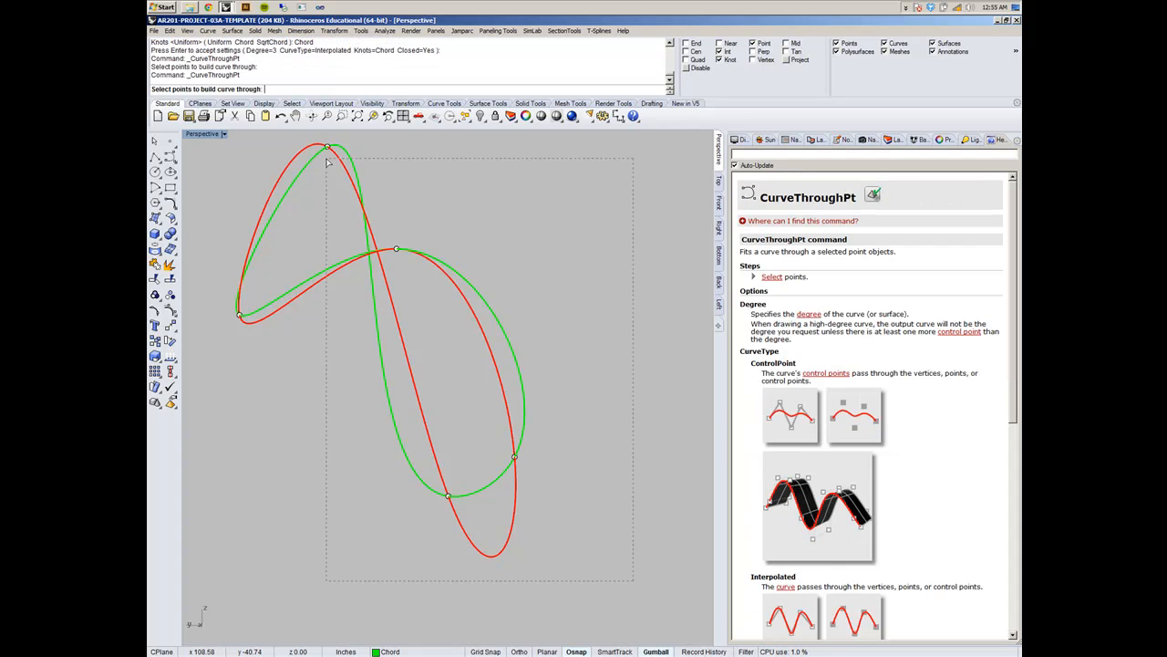
drag(221, 148, 221, 149)
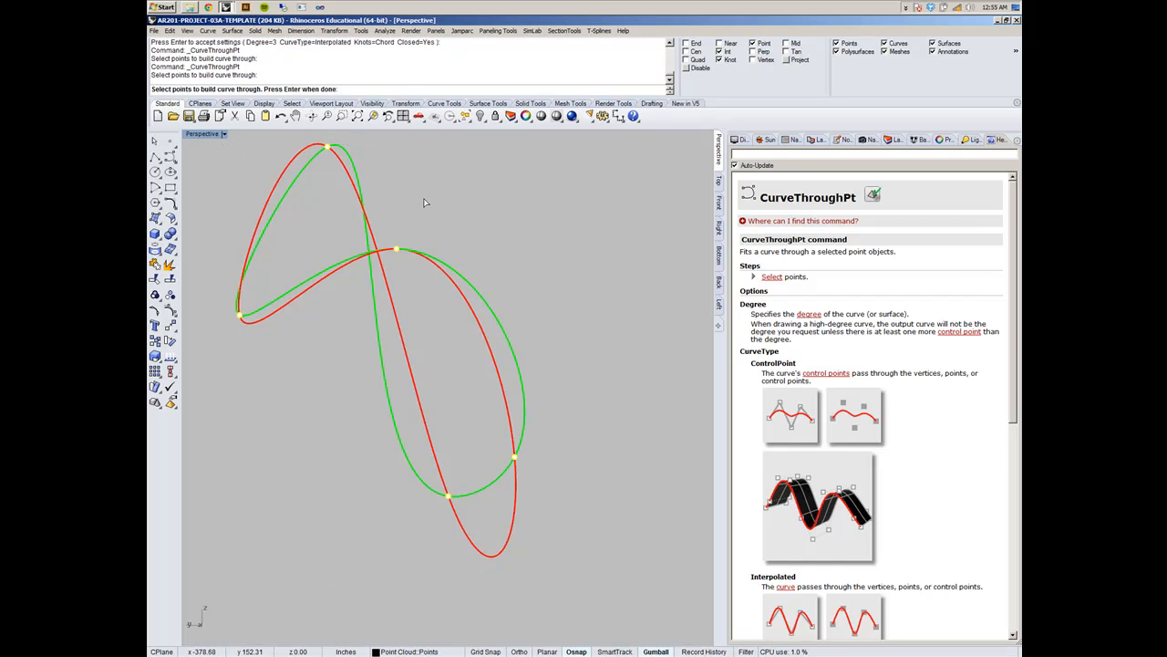
key(Return)
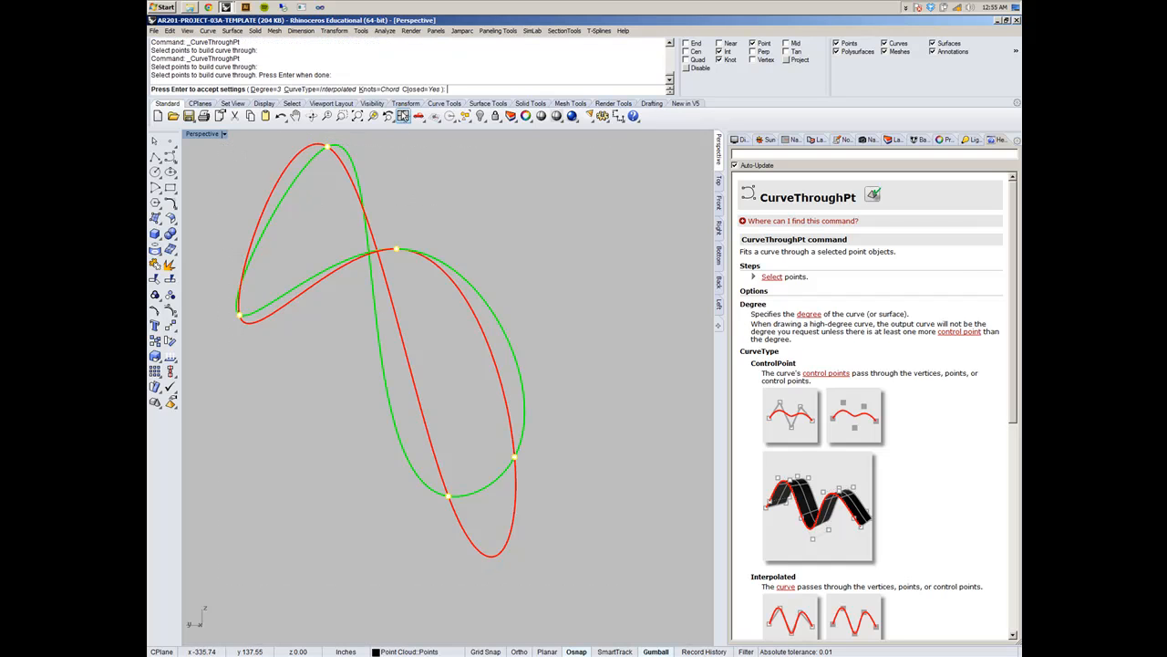
click(390, 89)
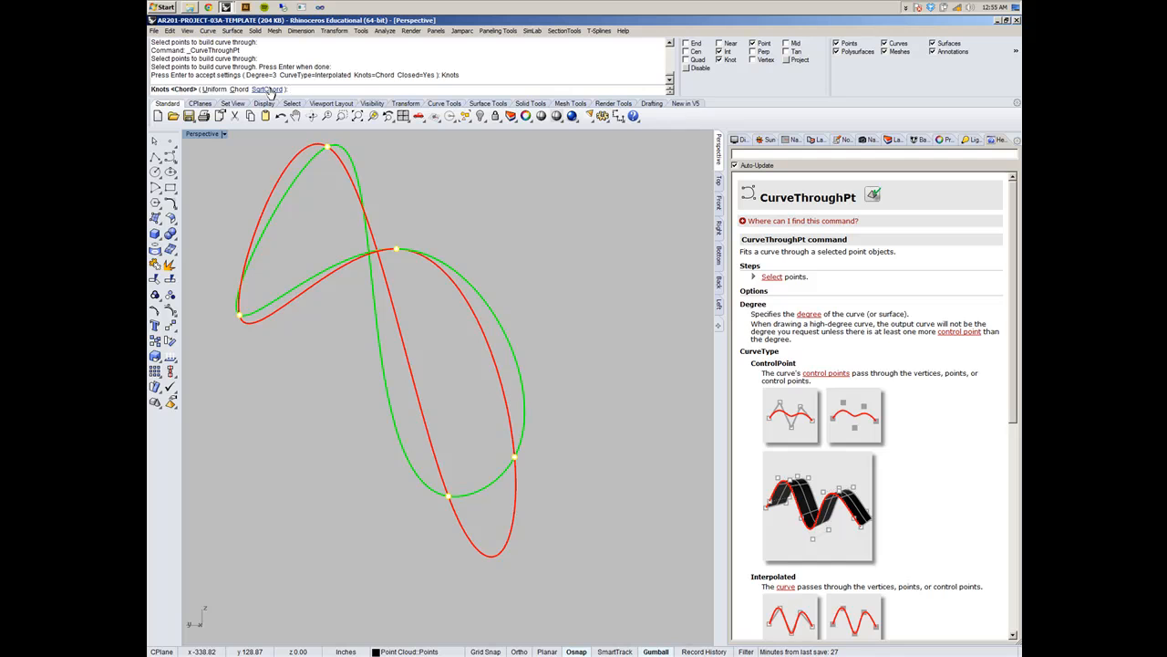
click(269, 89)
Step: Make the Square Root of Chord layer current, check the SqrtChrd knot help and finish the curve on that layer
scroll(971, 529, down, 8)
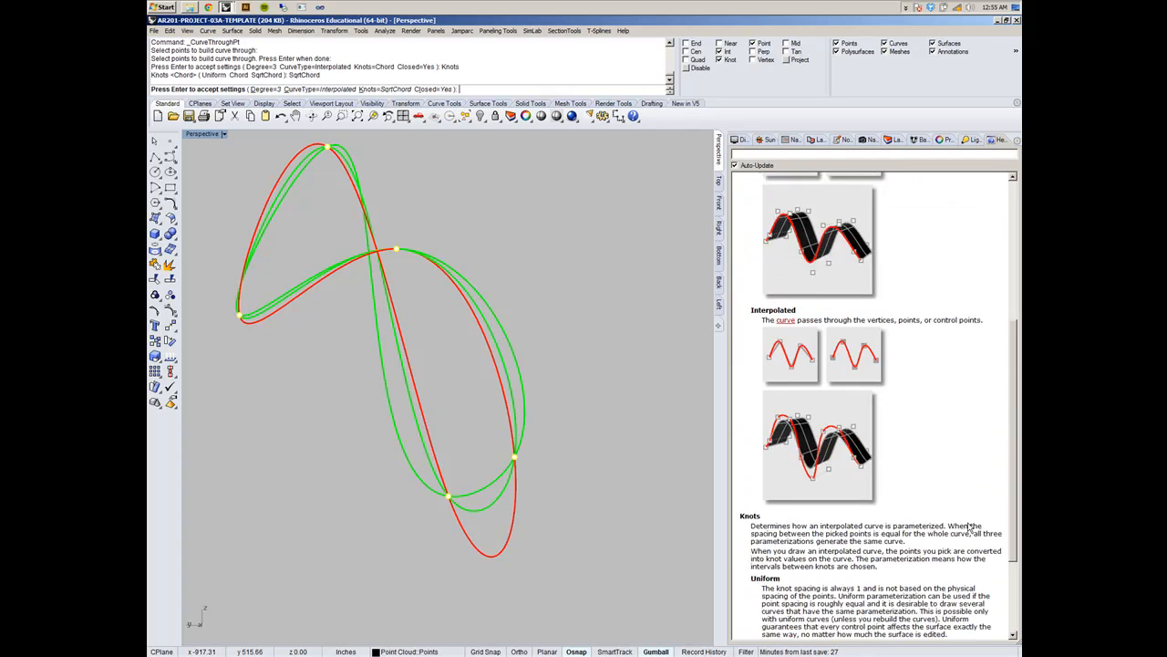
click(896, 140)
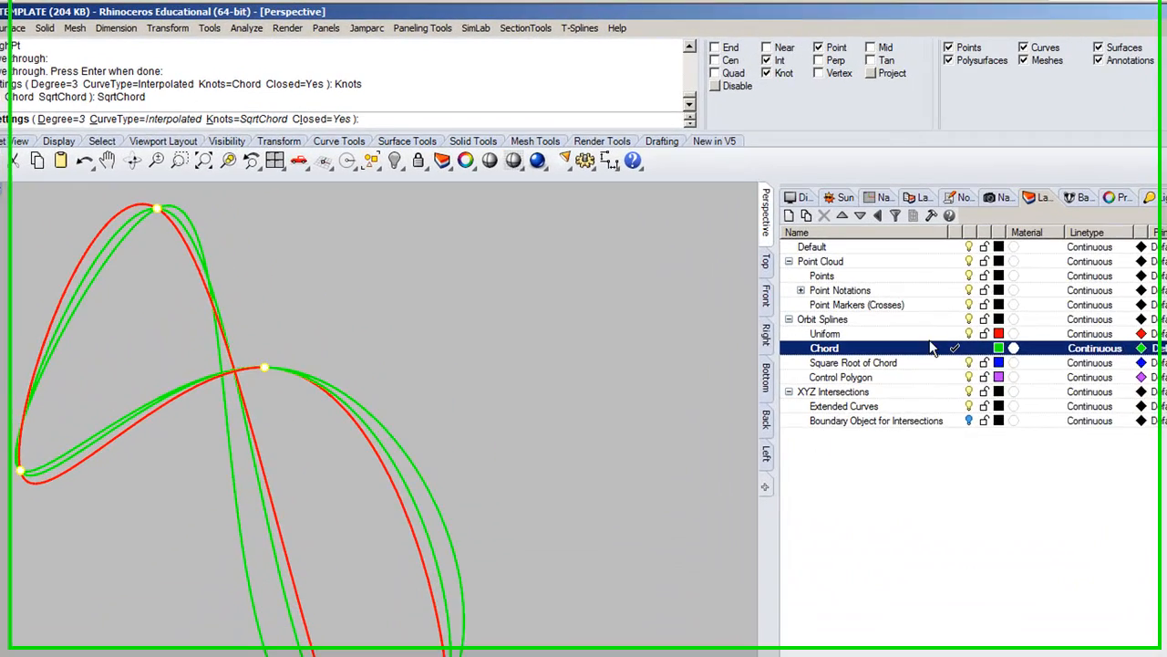
click(964, 371)
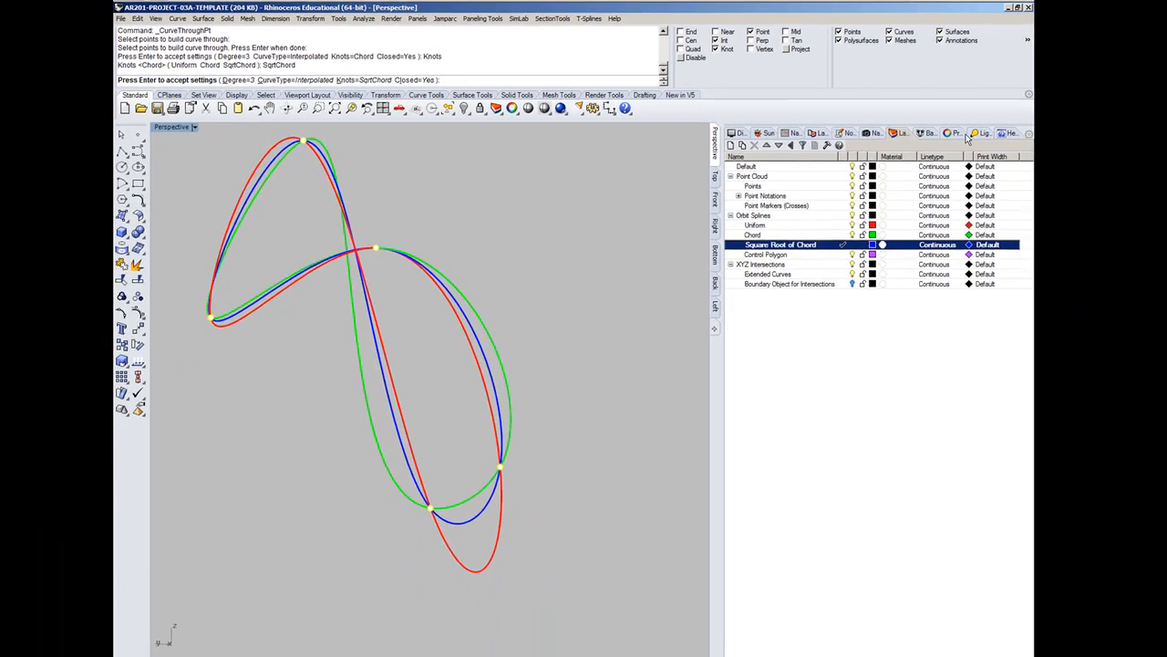
click(990, 131)
drag(1015, 258, 1022, 515)
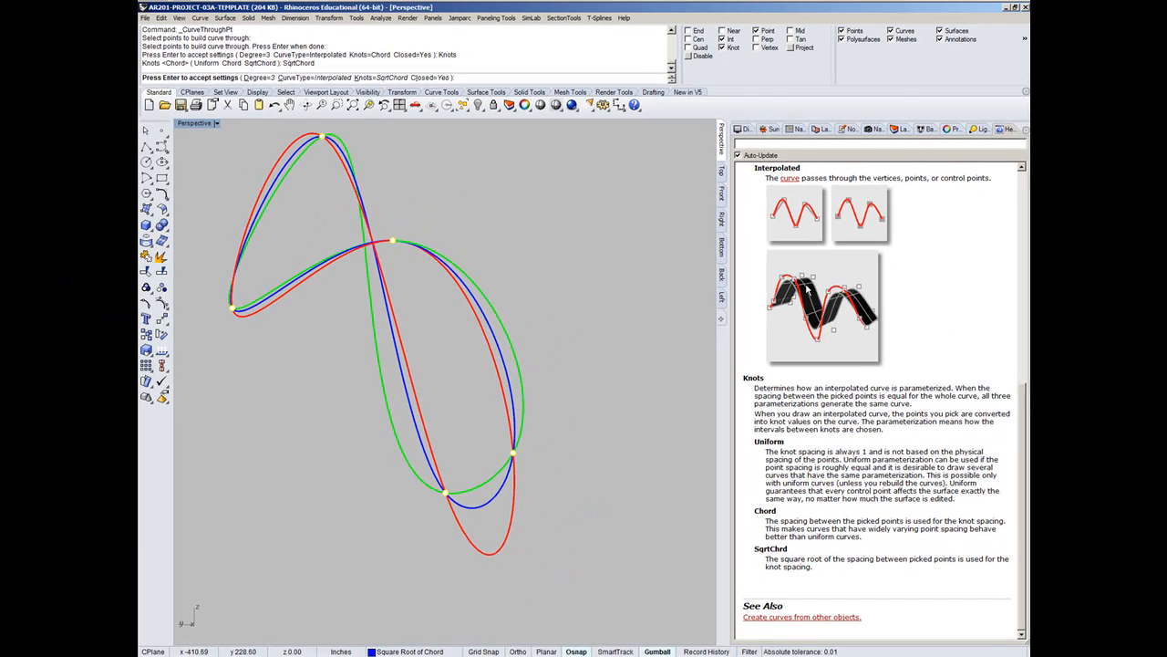
key(Return)
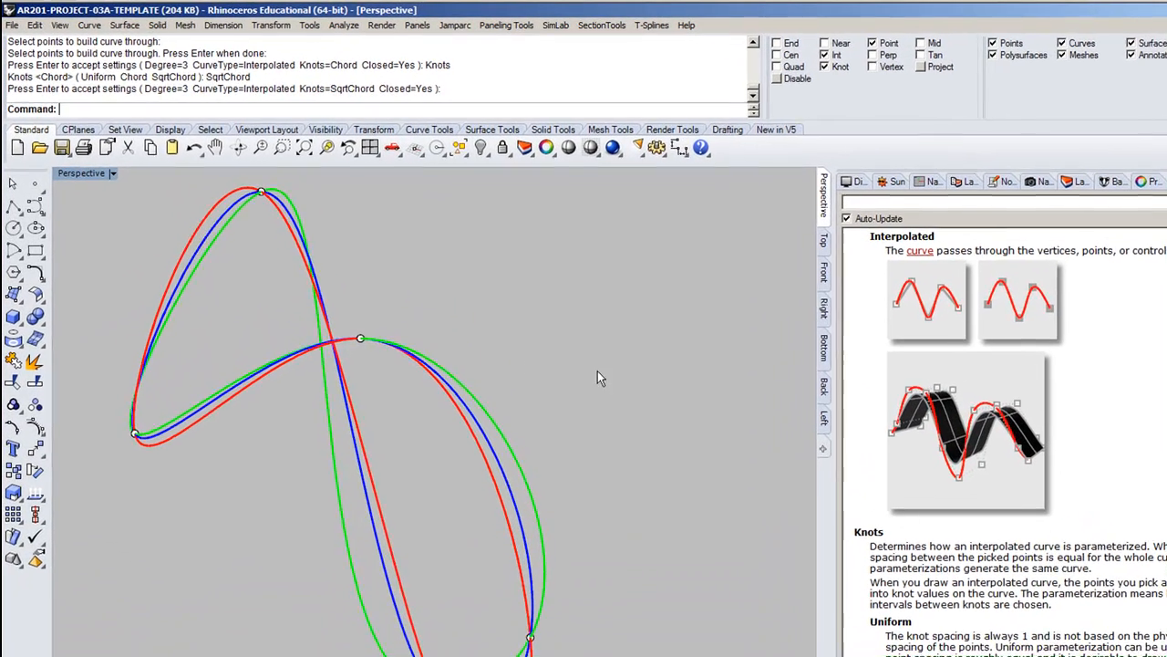
Step: Turn on the edit points of all three orbit curves and inspect where they lie relative to the point cloud
right_drag(417, 396, 537, 354)
key(ctrl+a)
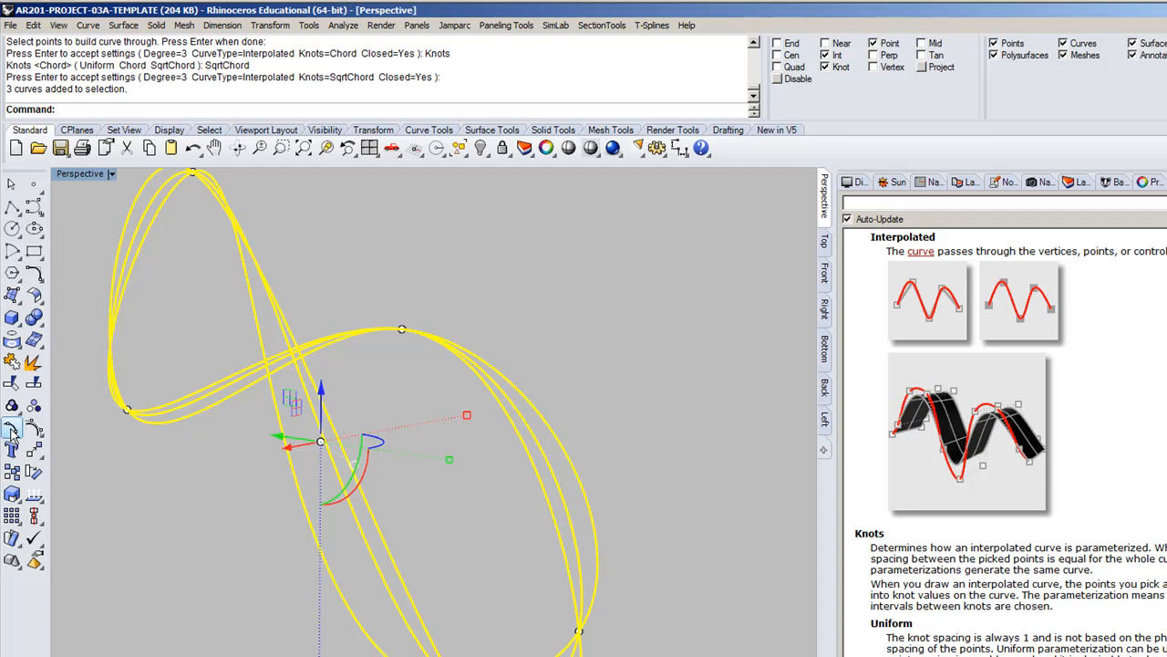
click(12, 432)
right_drag(187, 493, 122, 433)
scroll(123, 424, up, 5)
scroll(124, 418, down, 5)
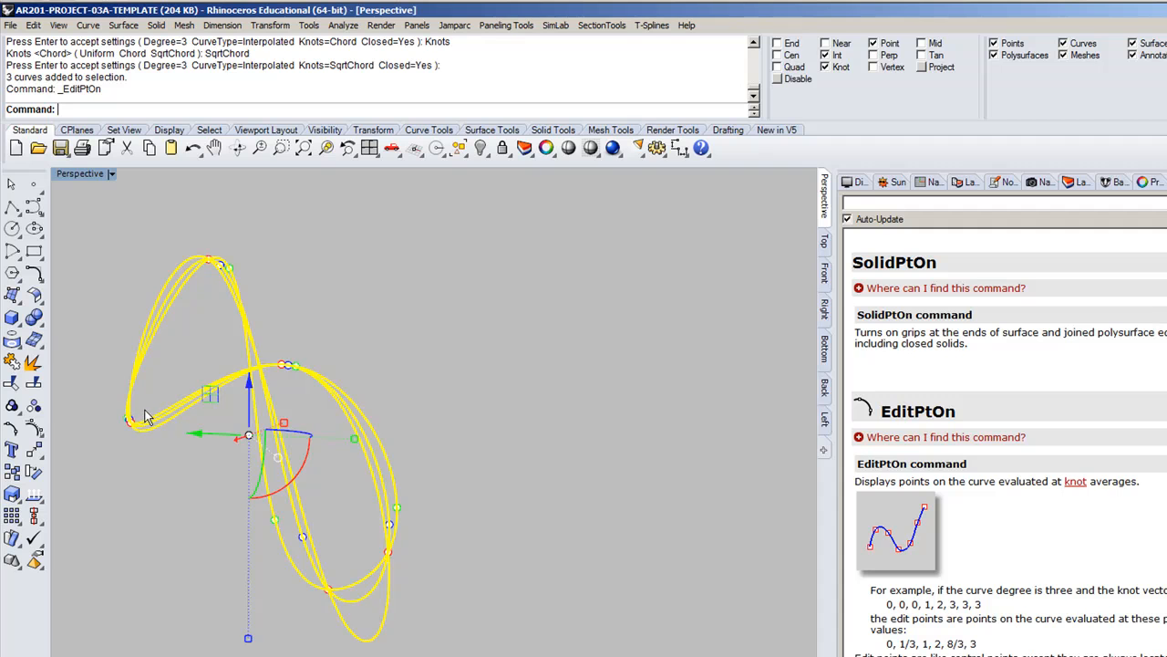
key(Escape)
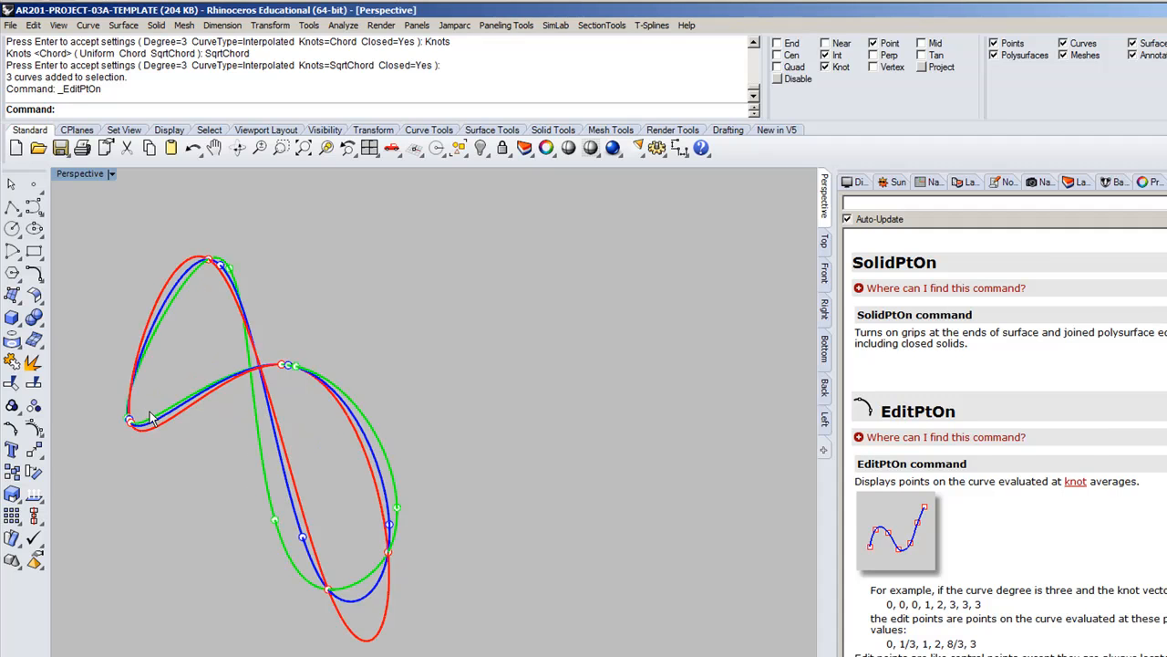
Step: Undo the square-root-of-chord curve and turn on control points for the Uniform and Chord curves
key(ctrl+z)
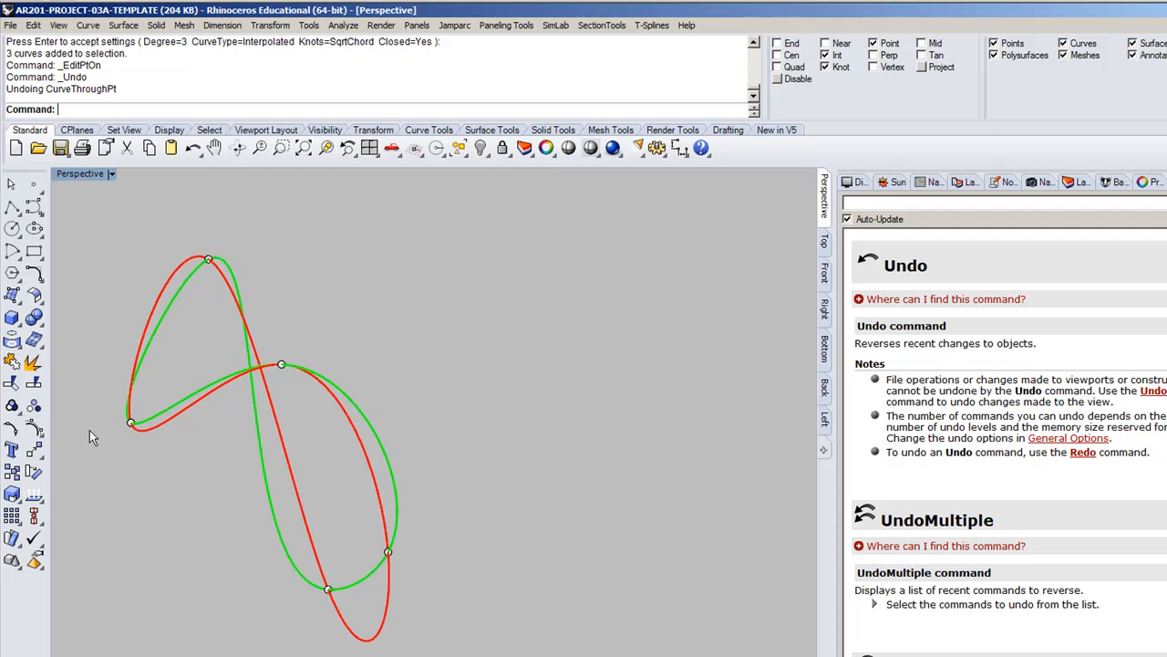
click(33, 428)
drag(442, 515, 333, 446)
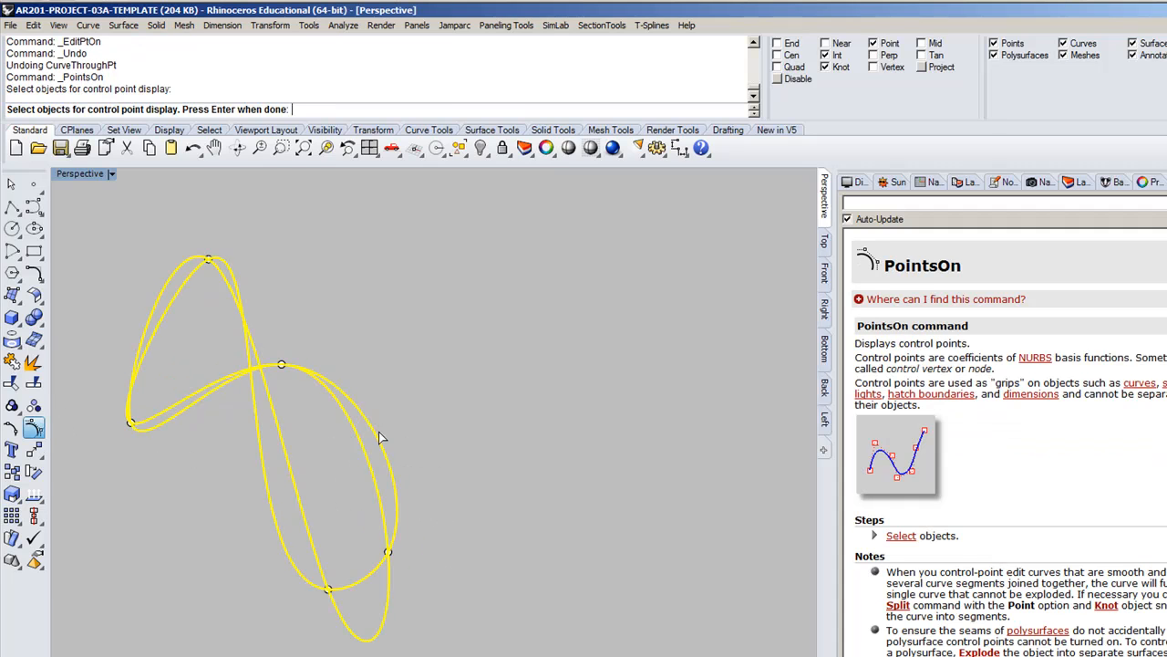
key(Return)
right_drag(421, 405, 464, 436)
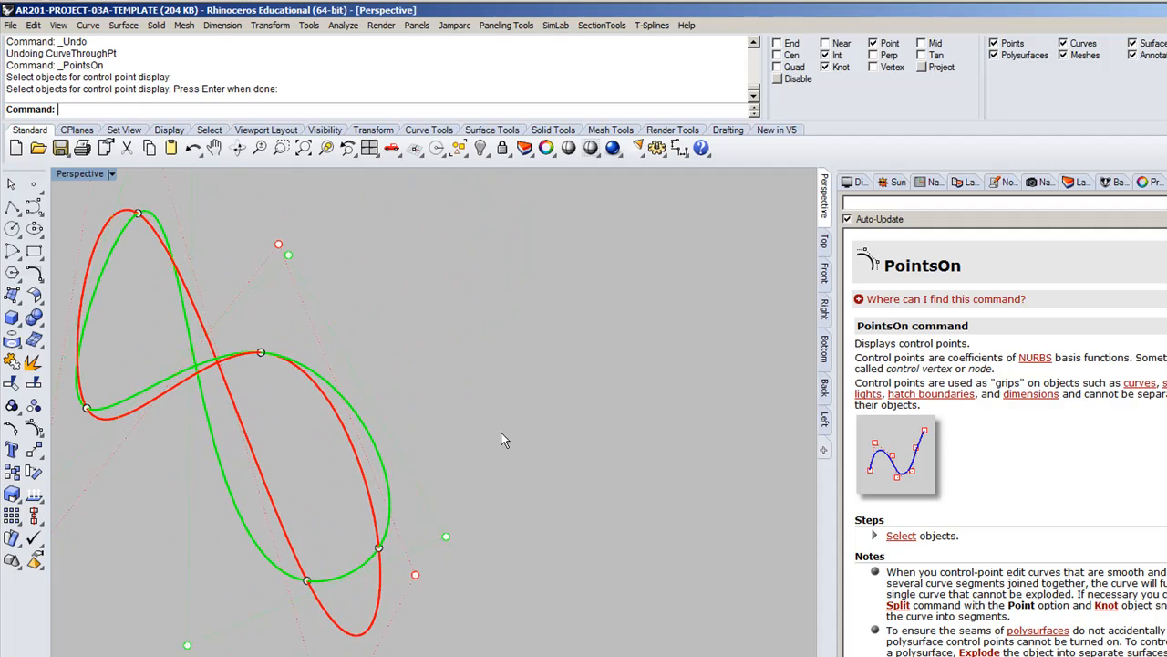
Step: Undo the Chord curve as well and redo both undone curves
key(ctrl+z)
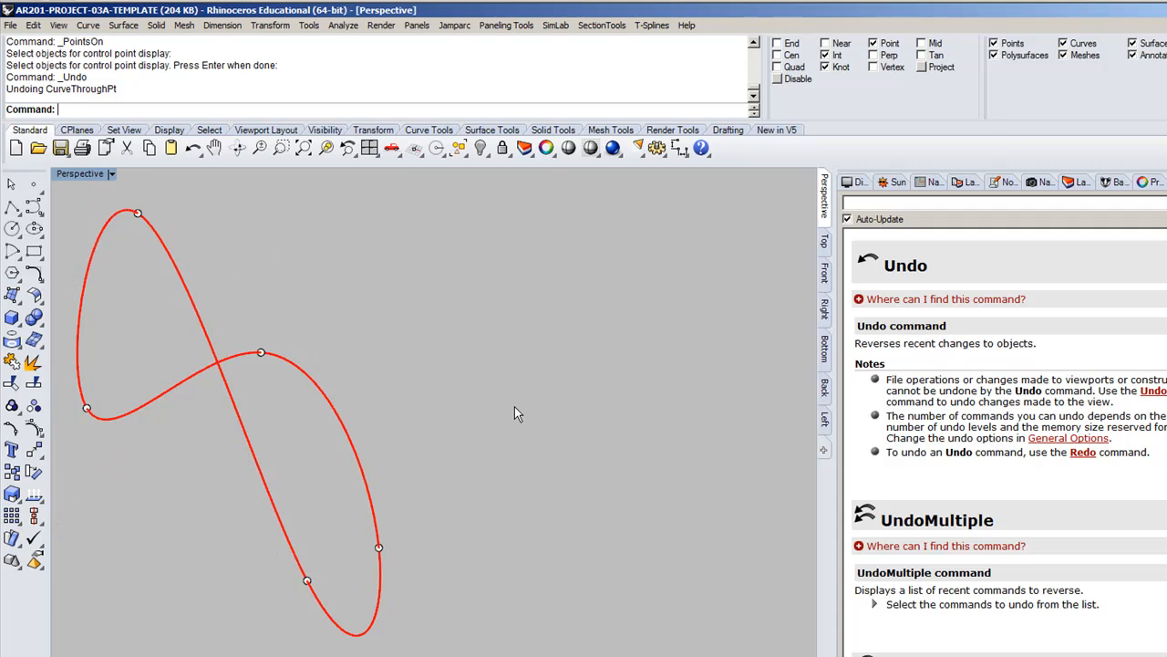
key(ctrl+y)
key(ctrl+y)
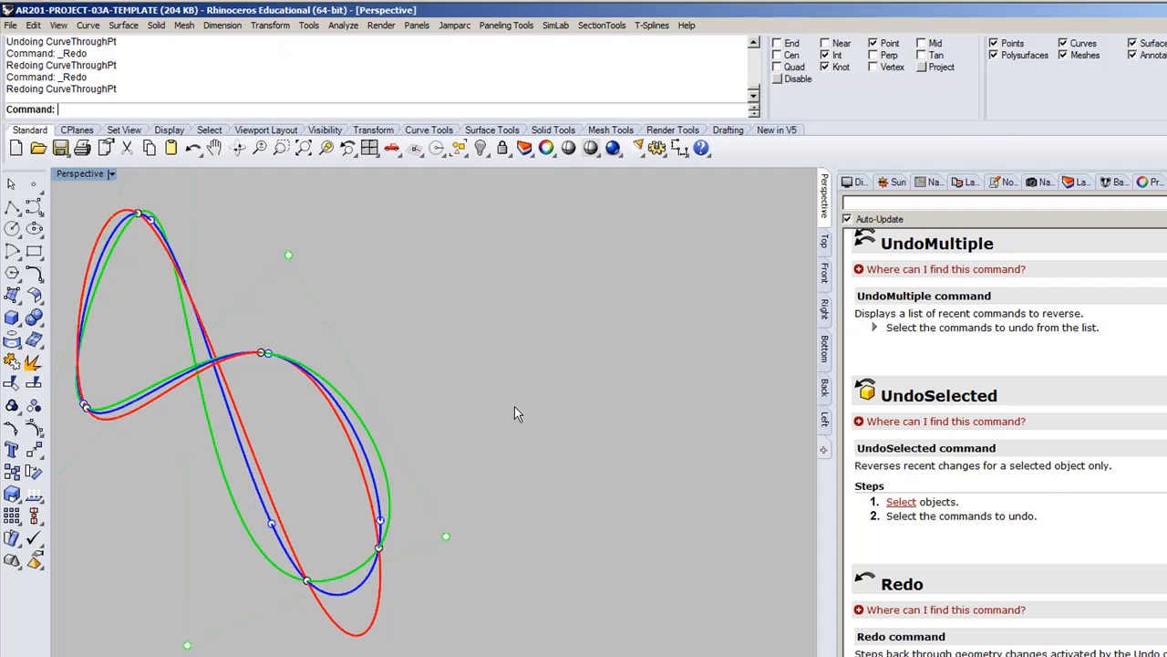
Step: Turn on the Uniform curve's control points and compare them with the Chord curve's control points from several angles
right_drag(513, 407, 480, 441)
drag(481, 442, 344, 417)
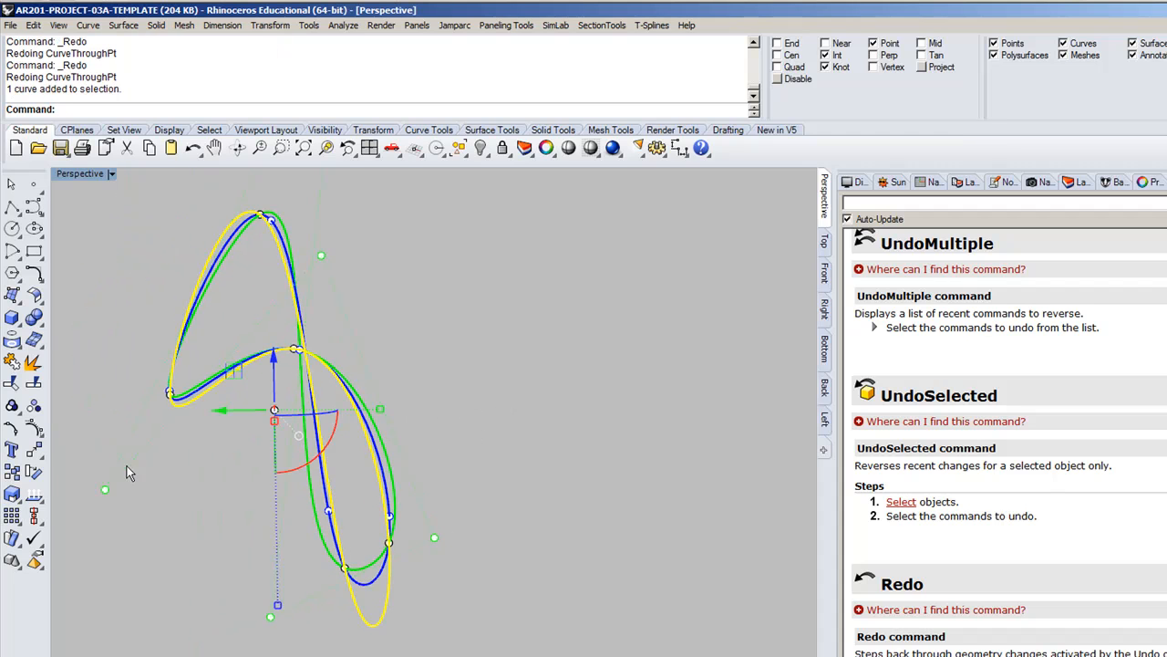
click(11, 432)
right_drag(428, 480, 368, 398)
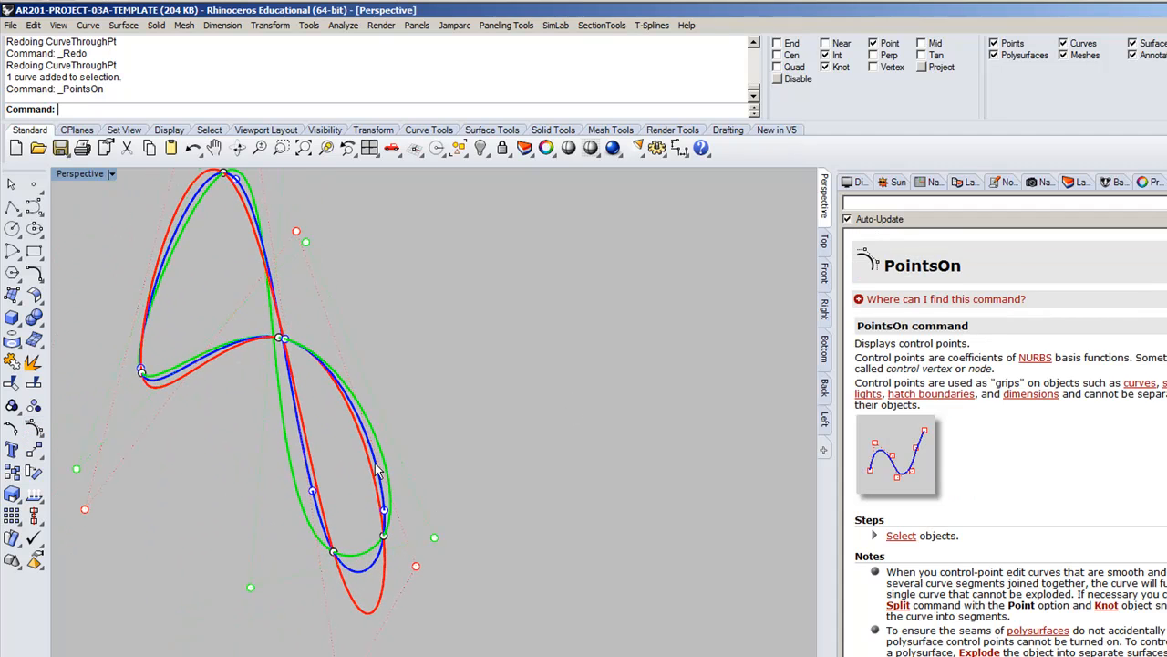
right_drag(381, 545, 228, 459)
scroll(386, 548, down, 7)
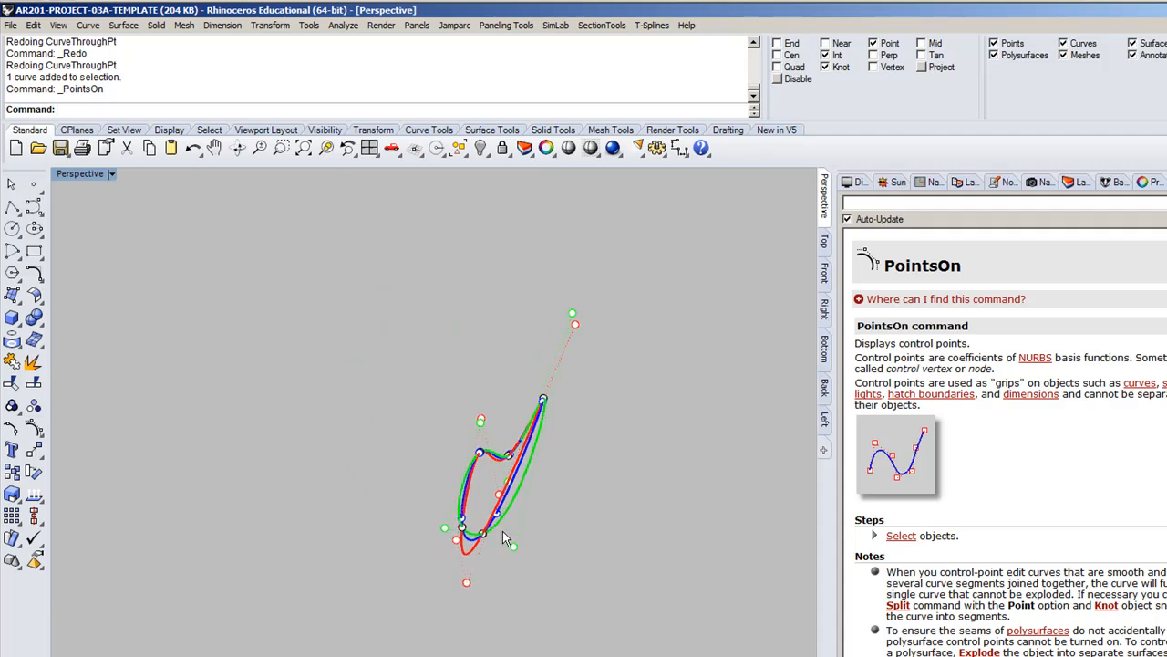
scroll(274, 465, up, 6)
right_drag(342, 472, 273, 358)
Step: Hide the displayed points and turn on control points for only the square-root-of-chord curve
key(Escape)
click(291, 348)
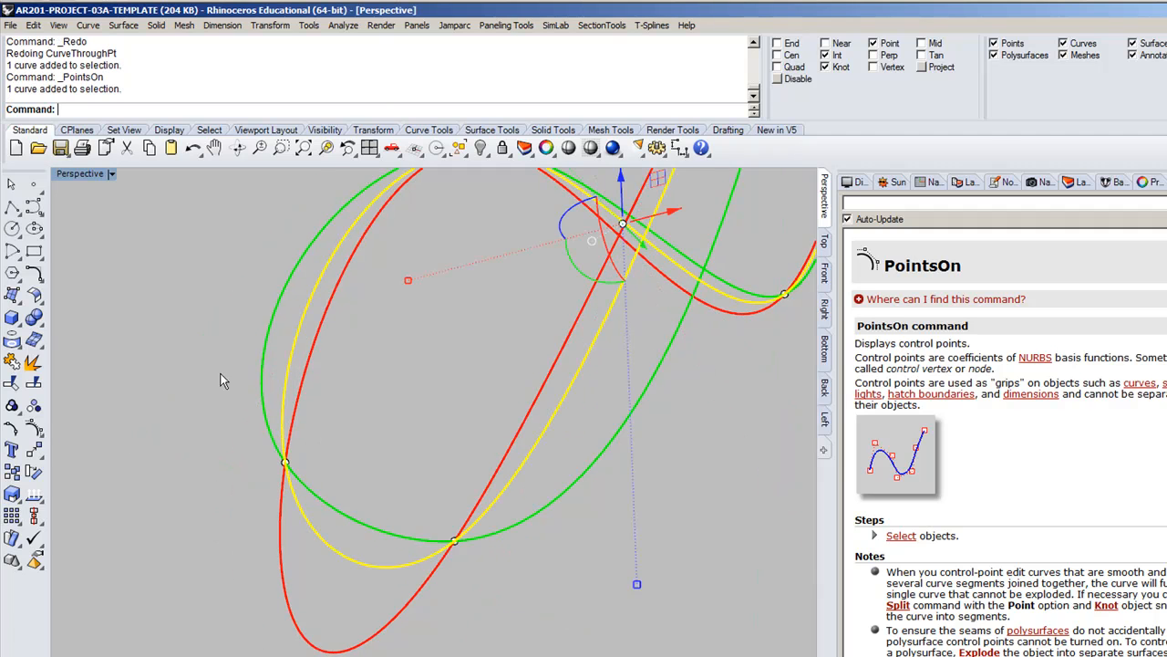
click(35, 428)
scroll(315, 552, down, 4)
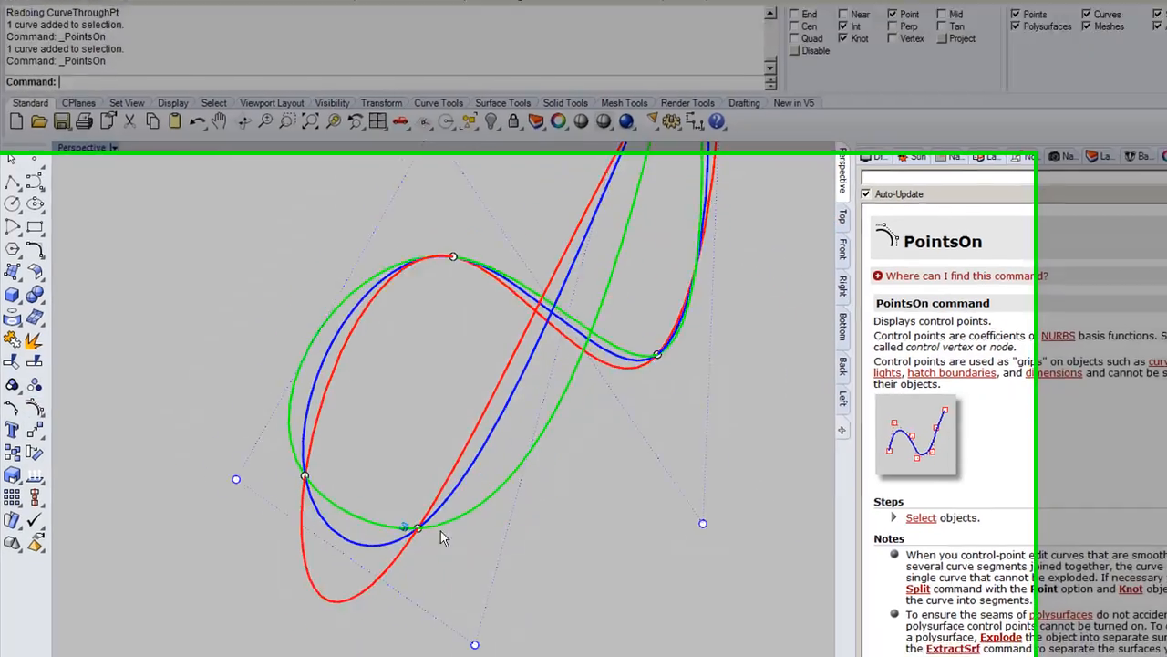
Step: Turn on control points for the Uniform and Chord curves too, compare all three, and hide every control point
drag(446, 562, 382, 439)
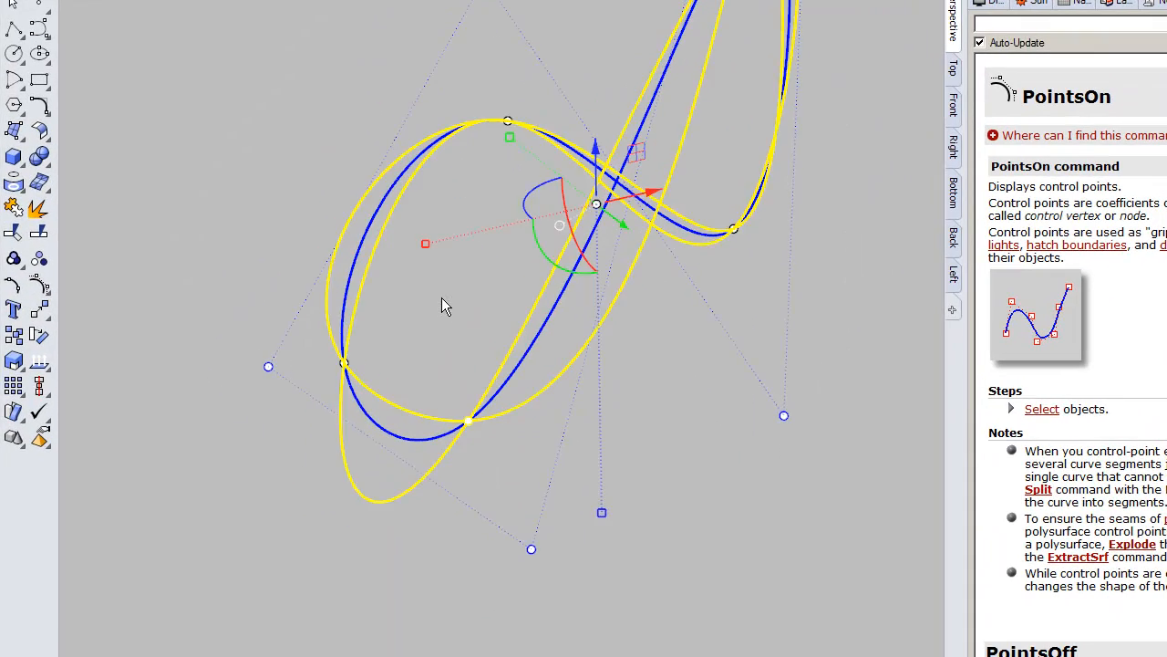
right_click(441, 297)
right_drag(465, 566, 657, 603)
key(Escape)
key(Escape)
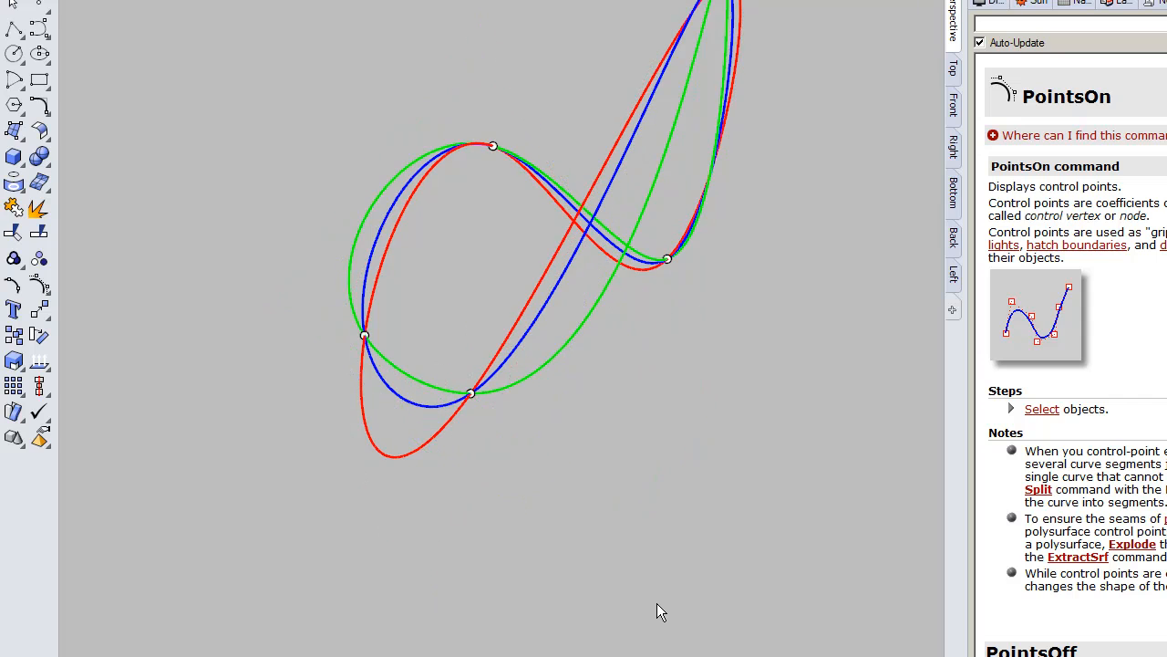
Step: Make the Control Polygon layer in the Orbit Splines group current
right_drag(636, 460, 661, 366)
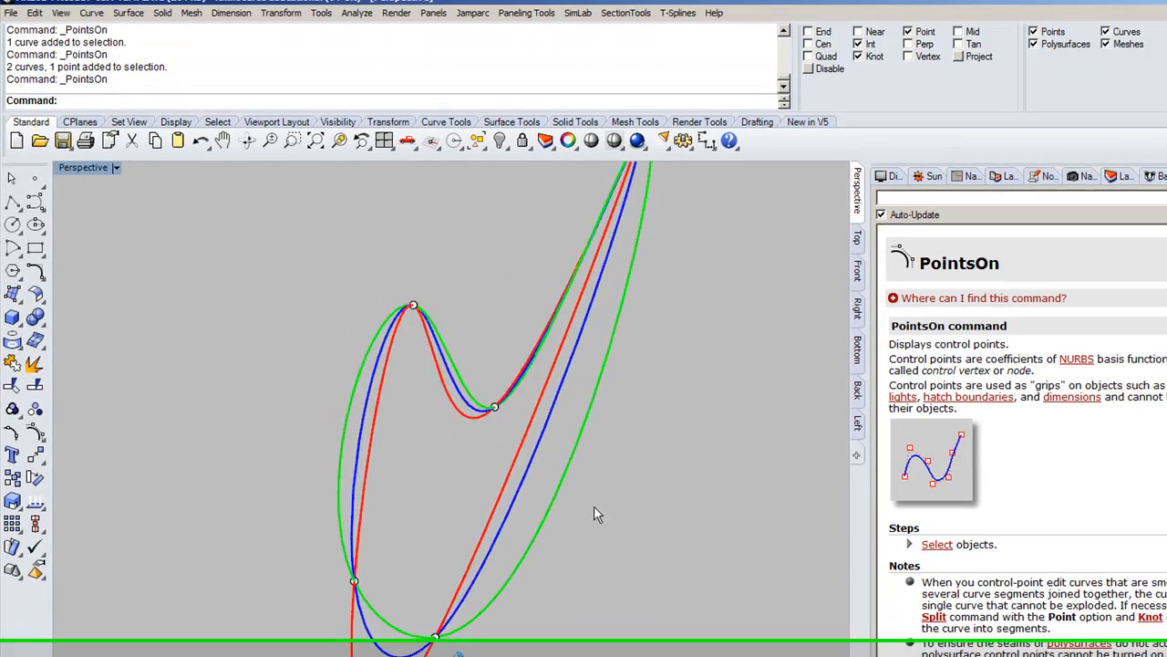
right_drag(594, 515, 680, 424)
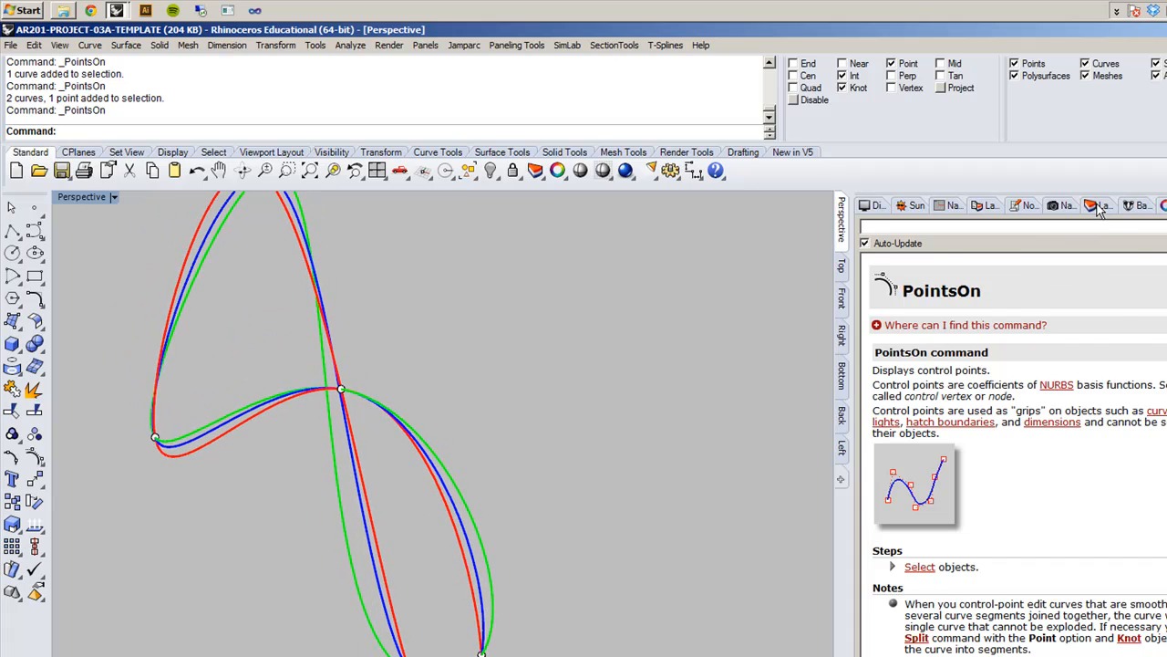
click(1102, 205)
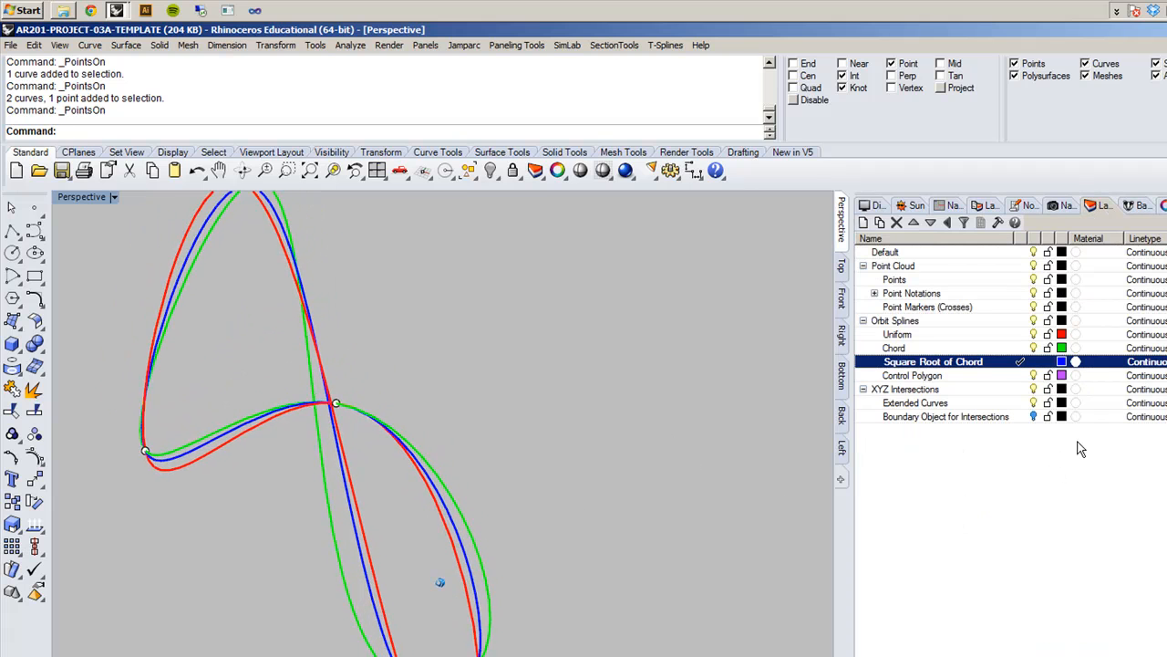
click(1017, 375)
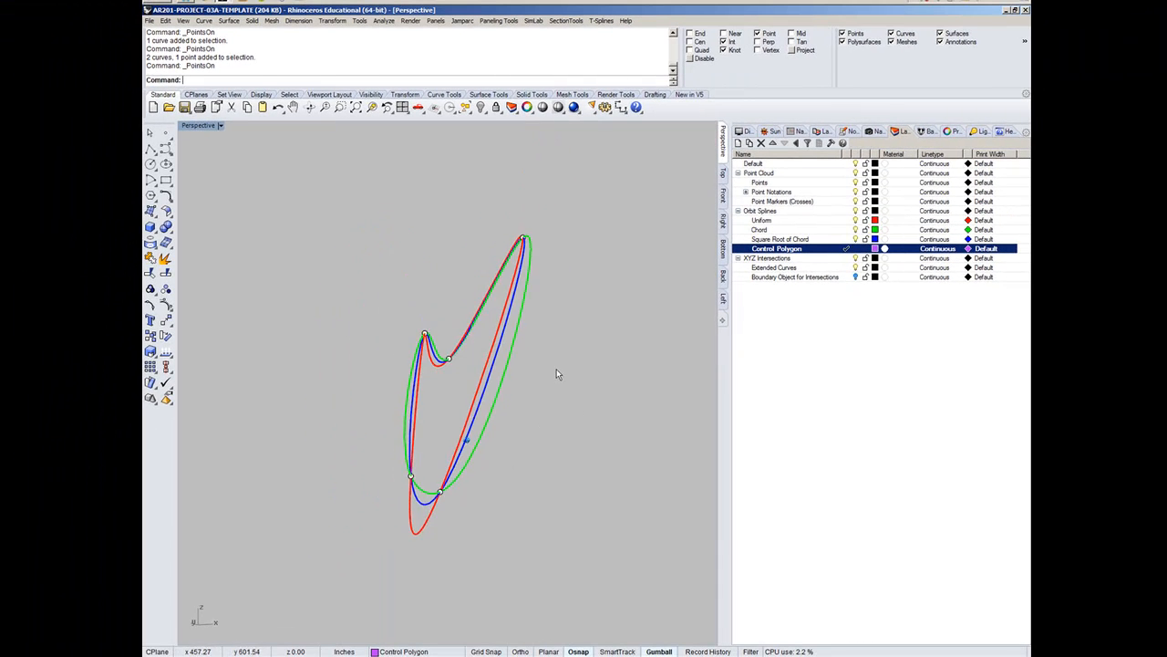
Step: Fit a closed degree-1 curve through all five points on the Control Polygon layer
right_click(557, 368)
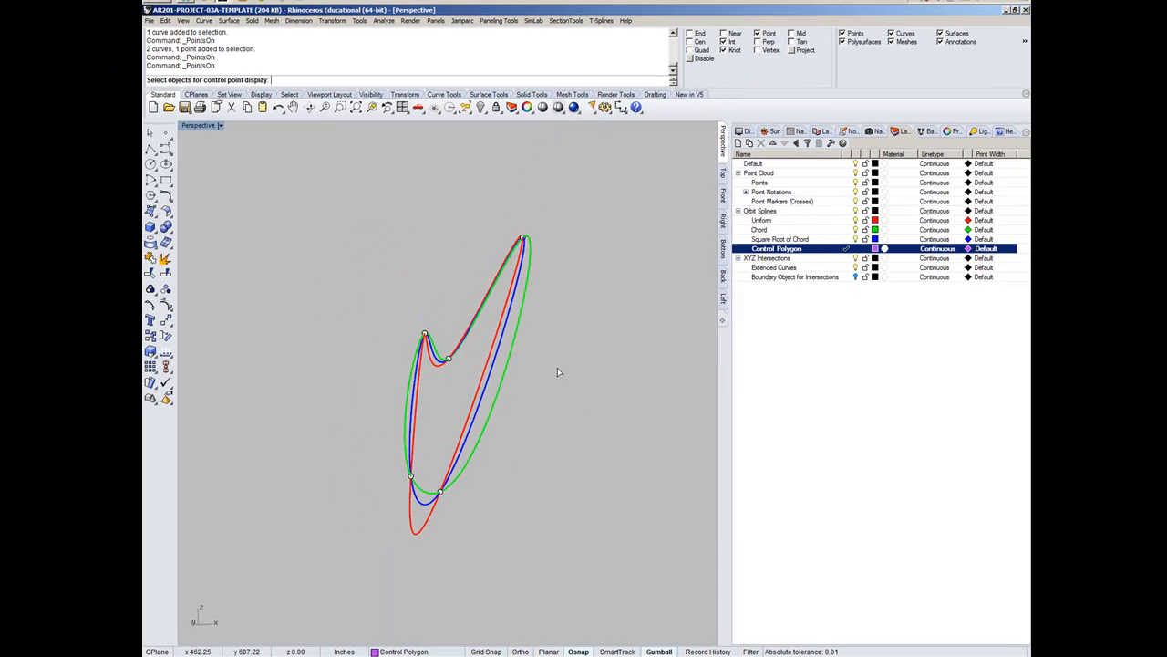
right_click(151, 149)
drag(317, 148, 717, 618)
right_drag(674, 565, 487, 325)
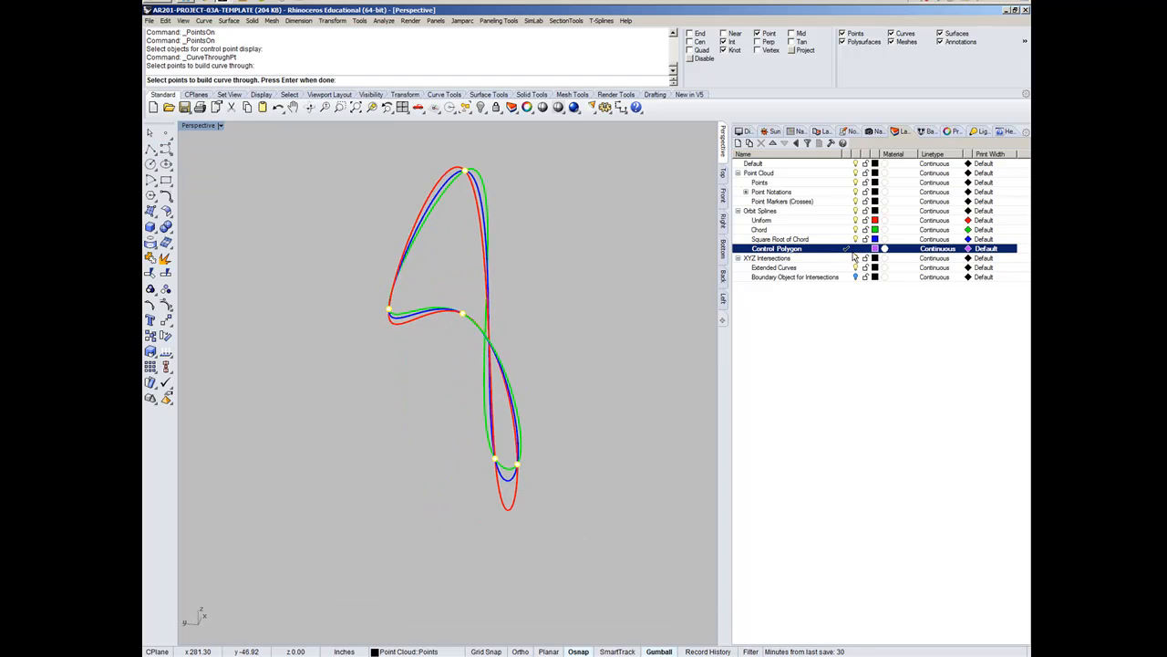
right_click(599, 330)
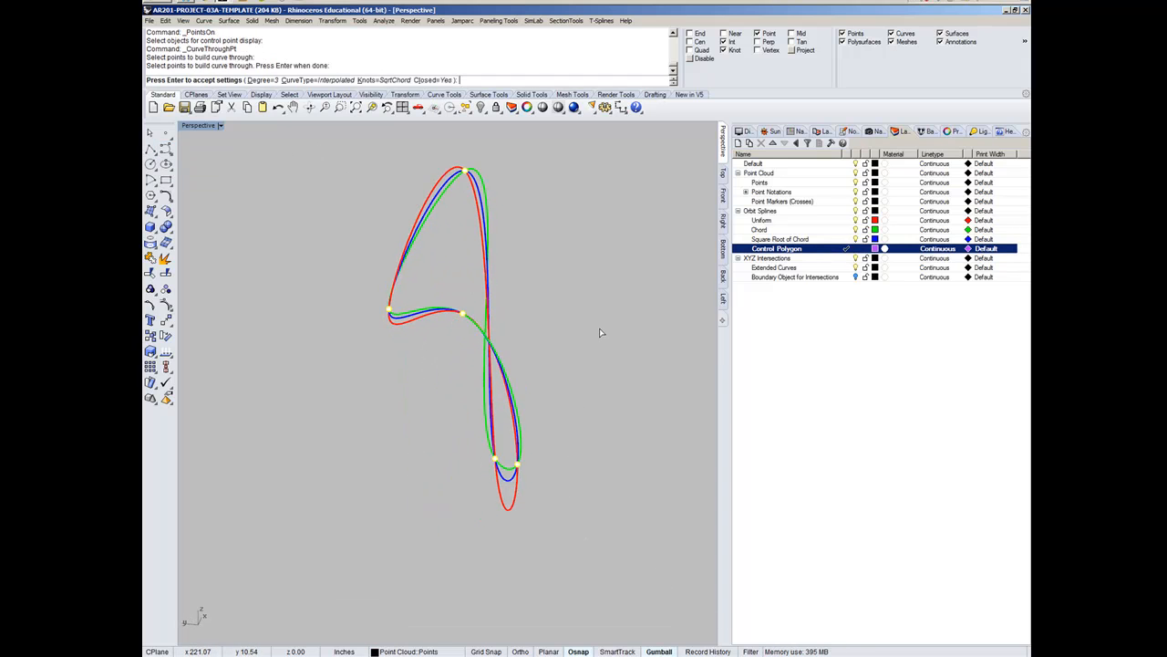
click(261, 80)
text(1)
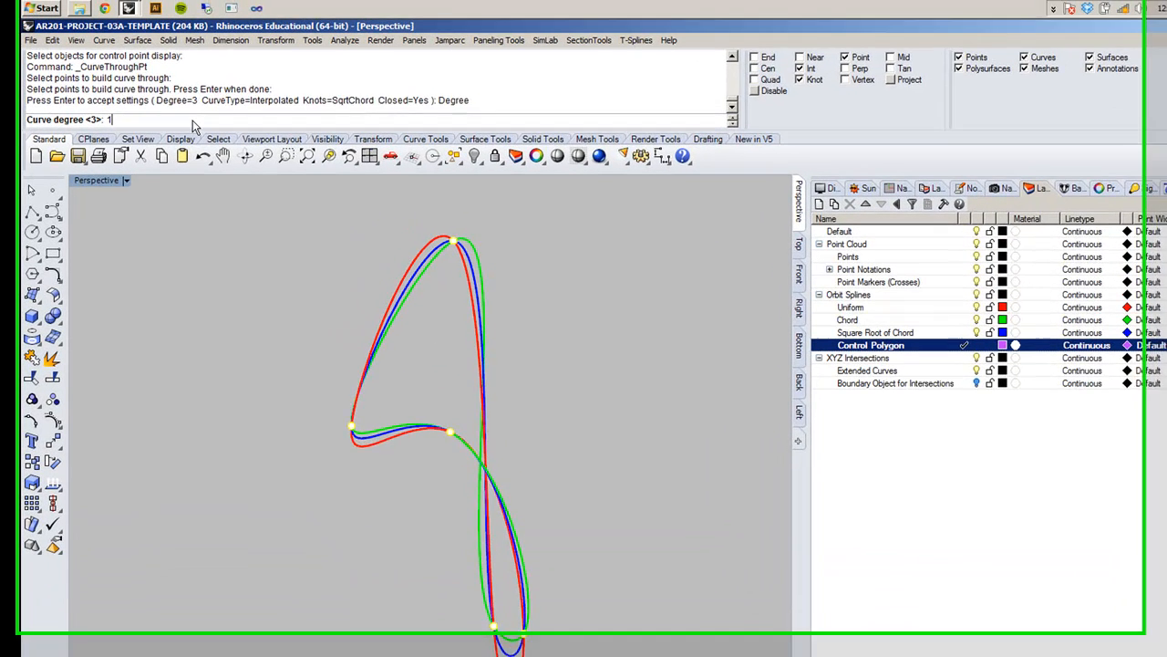
key(Return)
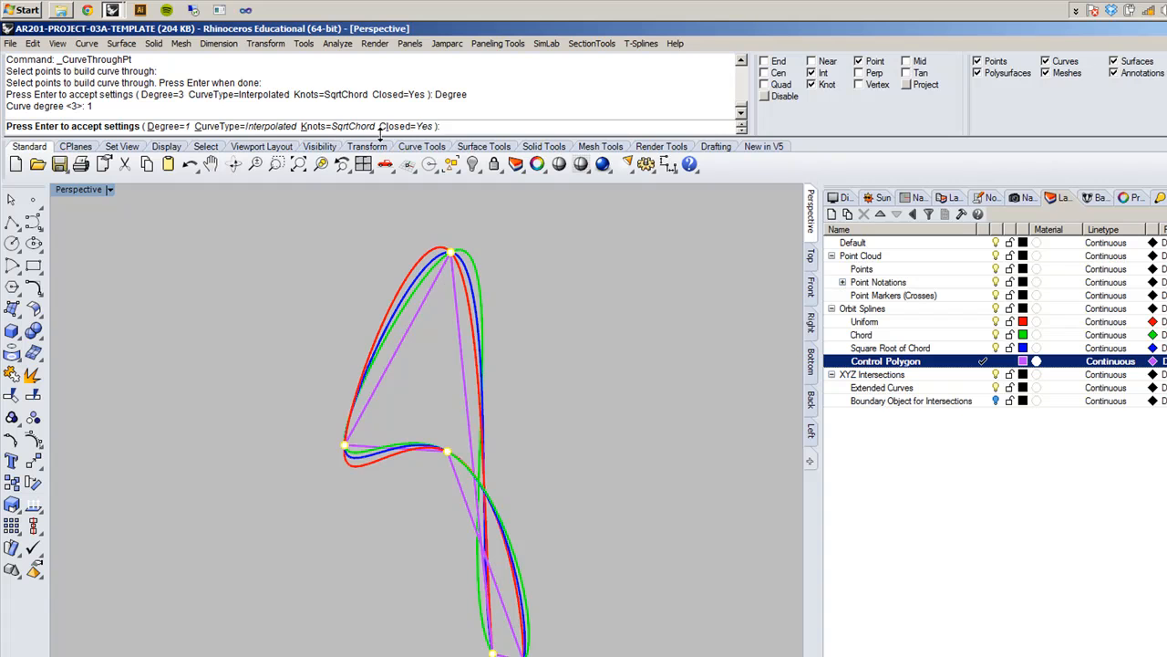
key(Return)
Step: Inspect the straight-segment control polygon against the three orbit splines from different angles
right_drag(663, 443, 612, 546)
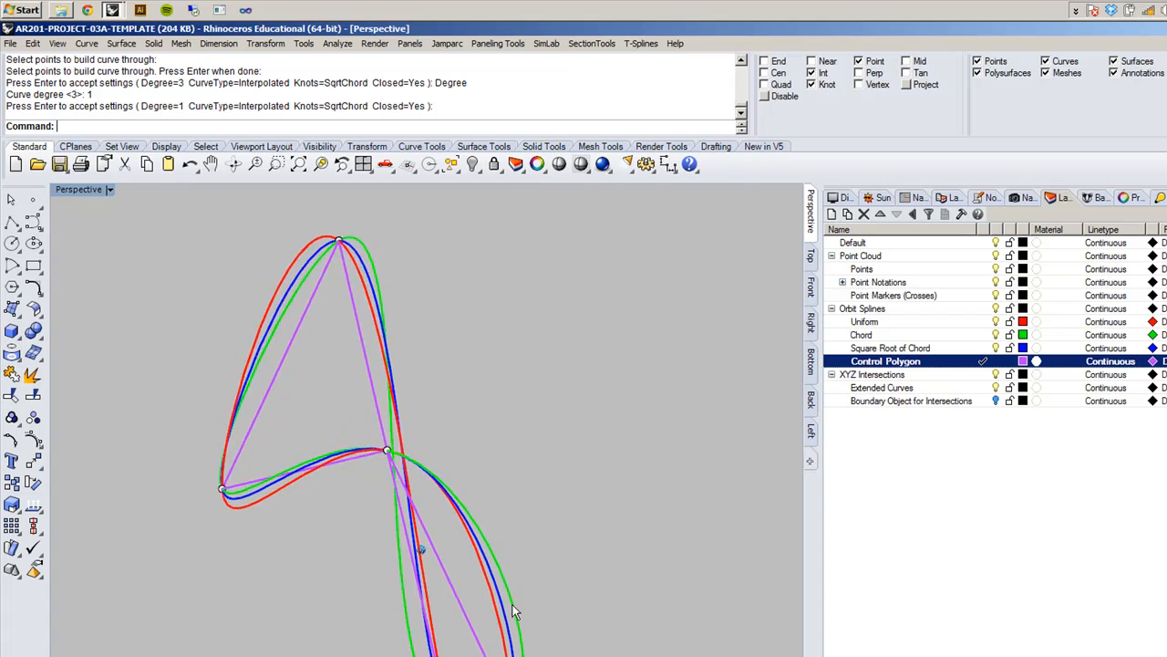
click(466, 584)
click(582, 518)
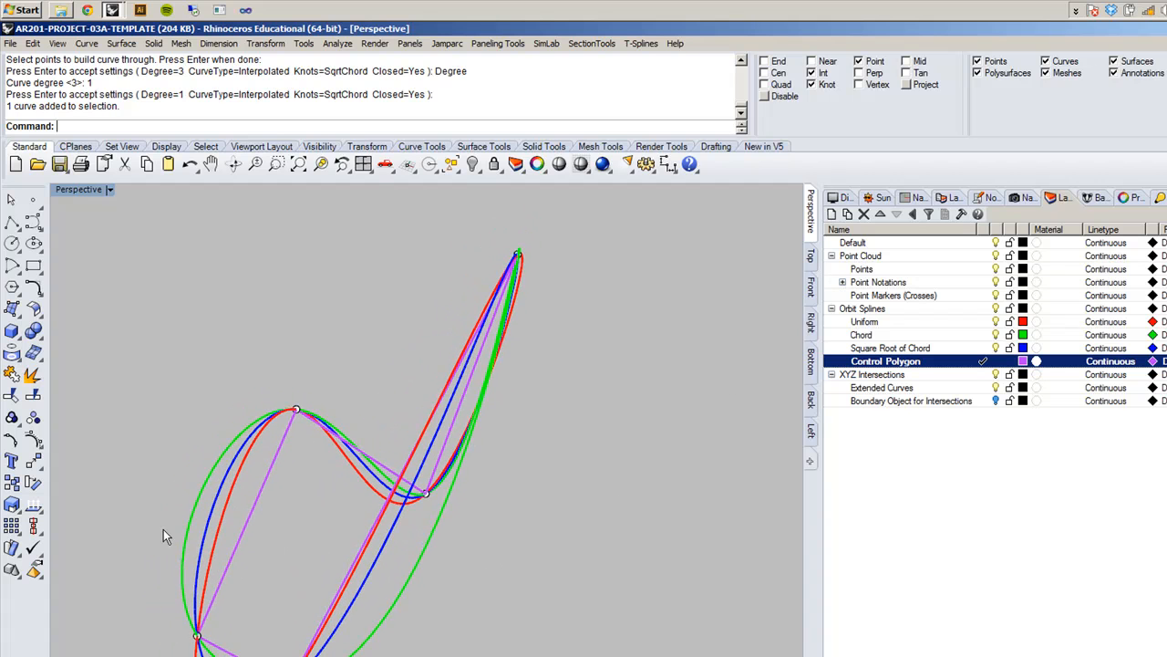
Step: Show the Chord curve's control points, examine how they lie off the curve, and hide them again
click(201, 511)
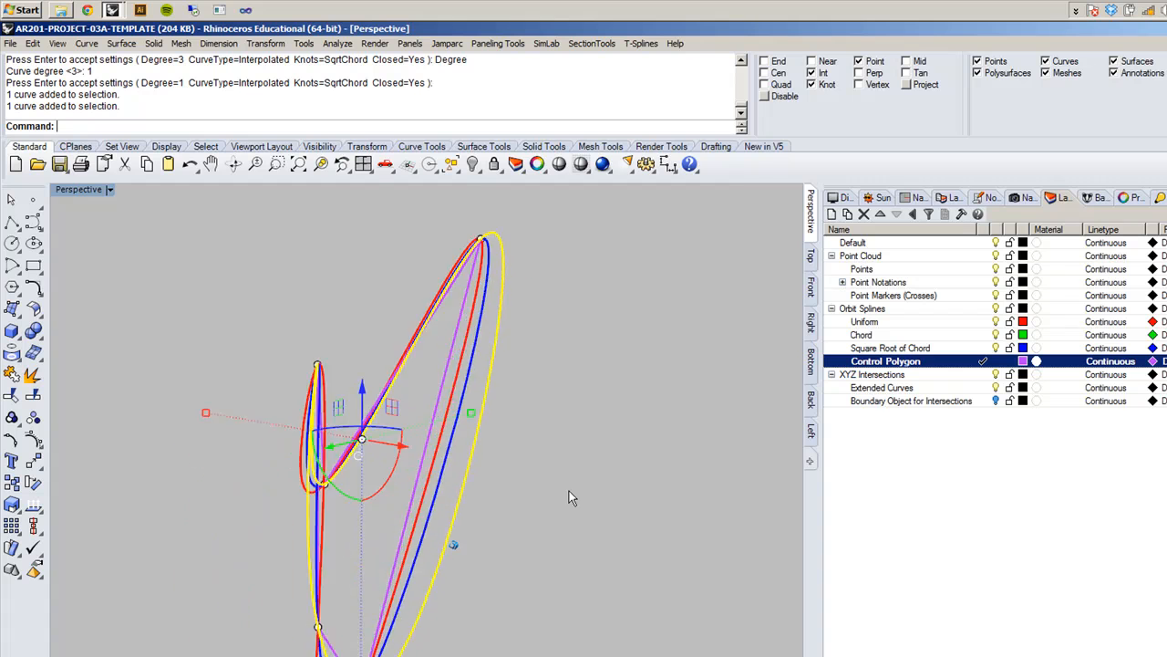
click(627, 451)
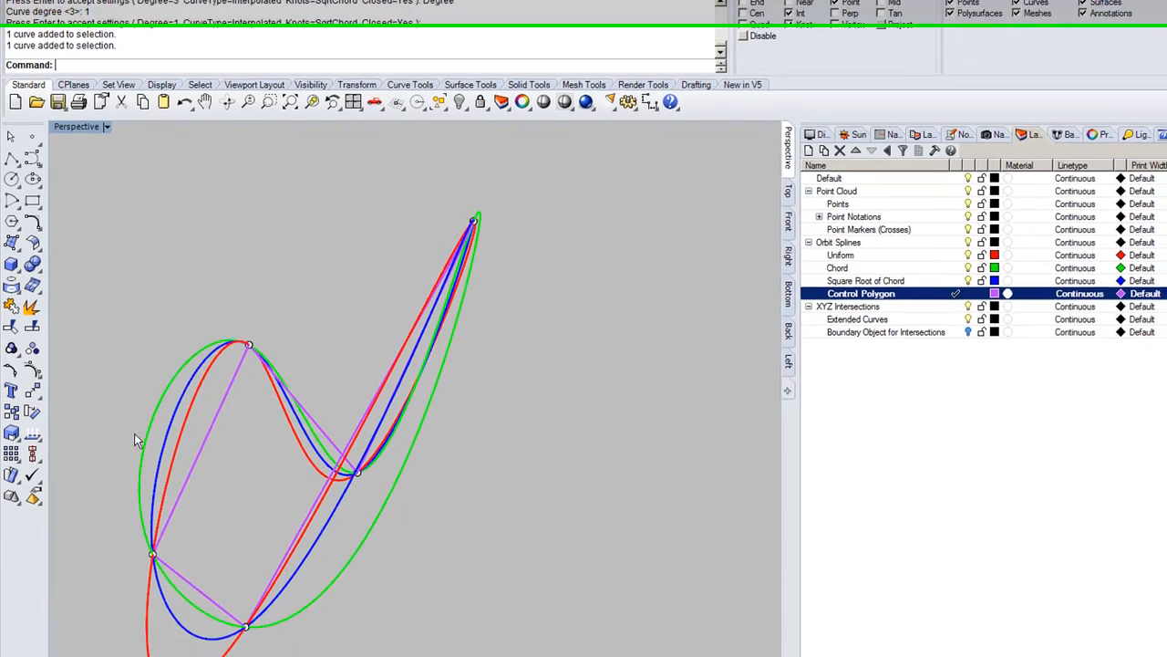
click(139, 509)
click(32, 338)
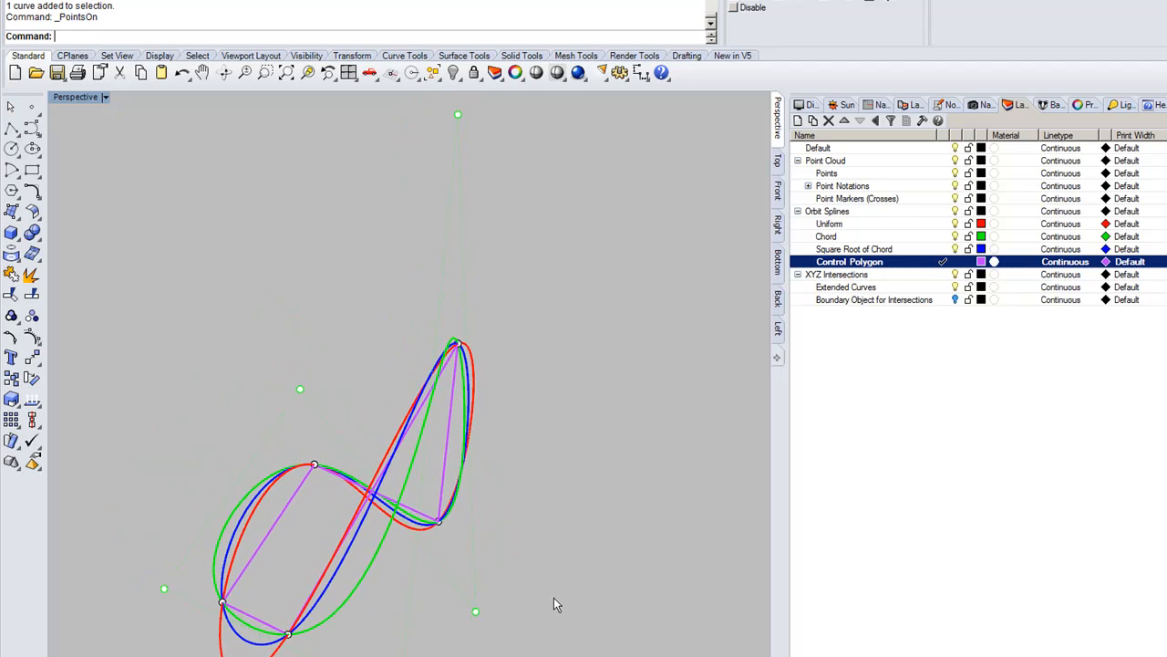
key(Escape)
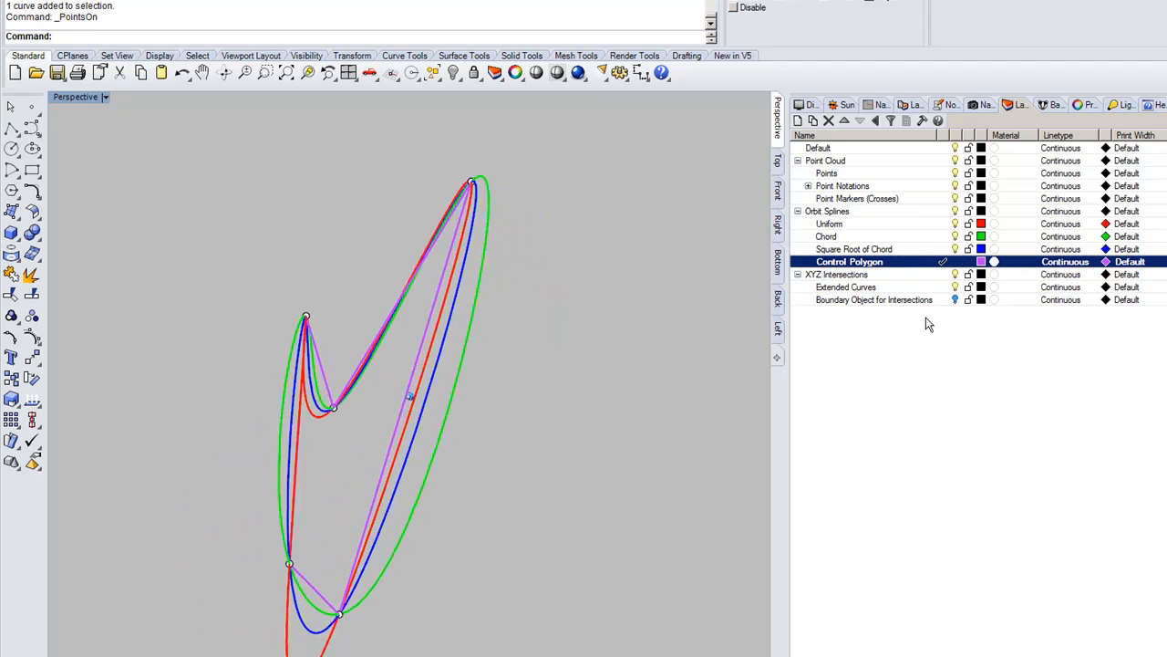
Step: Make the XYZ Intersections layer current and turn on the Boundary Object for Intersections layer
click(943, 276)
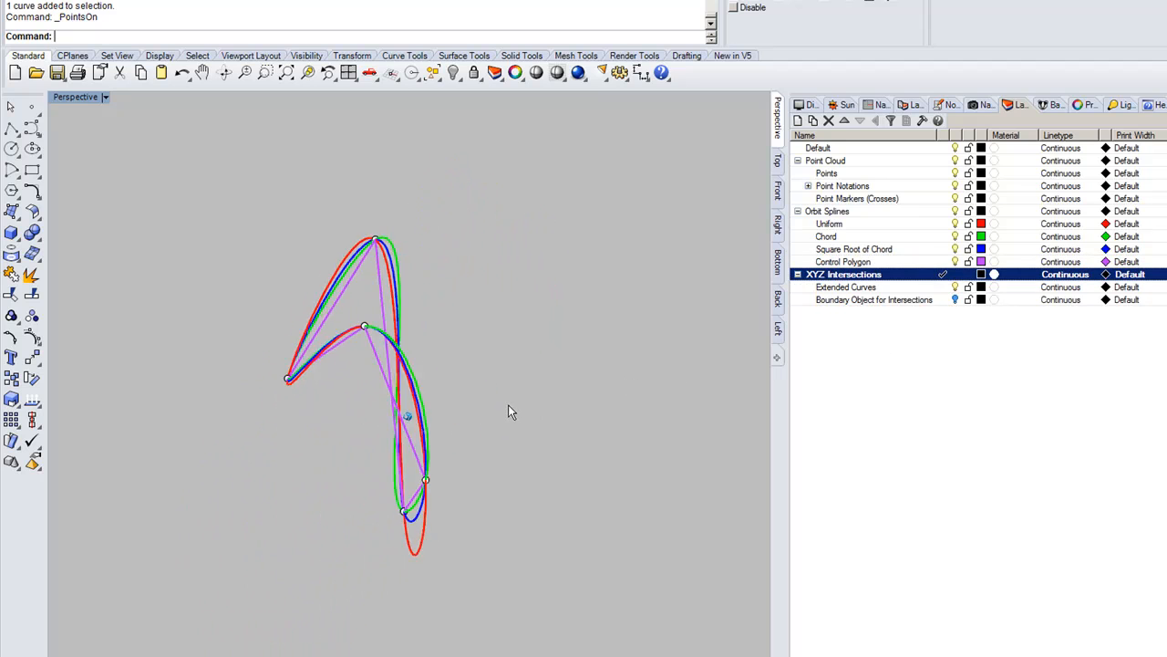
click(956, 301)
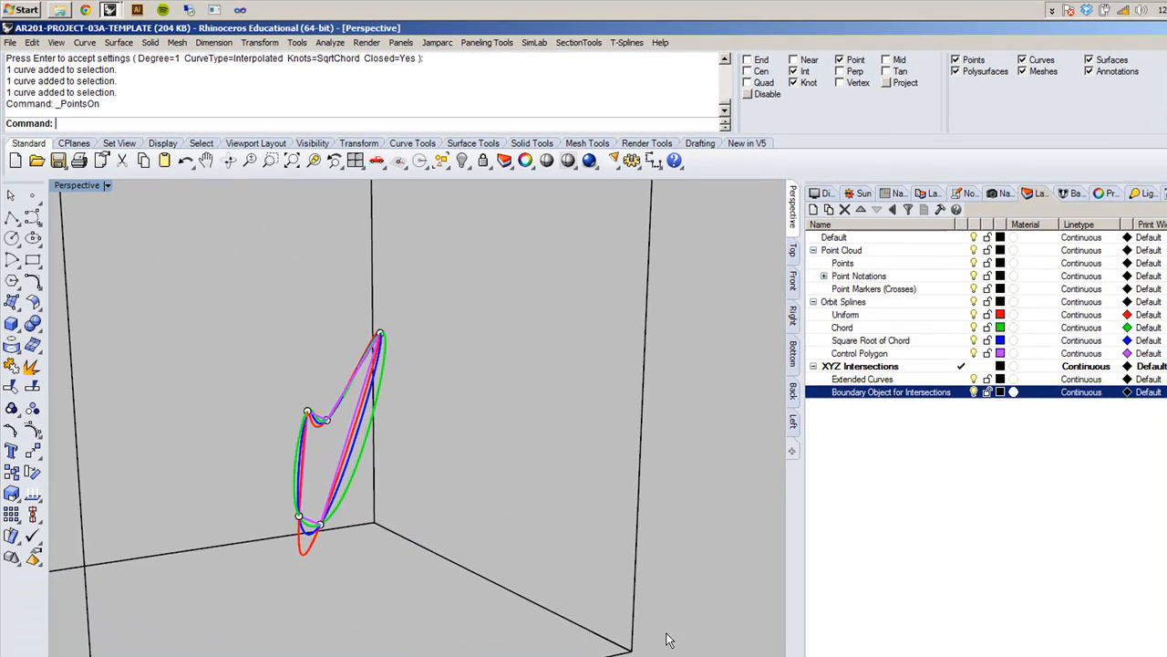
Step: Make Point Notations the current layer and hide the Orbit Splines group and the Boundary Object for Intersections layer
click(962, 276)
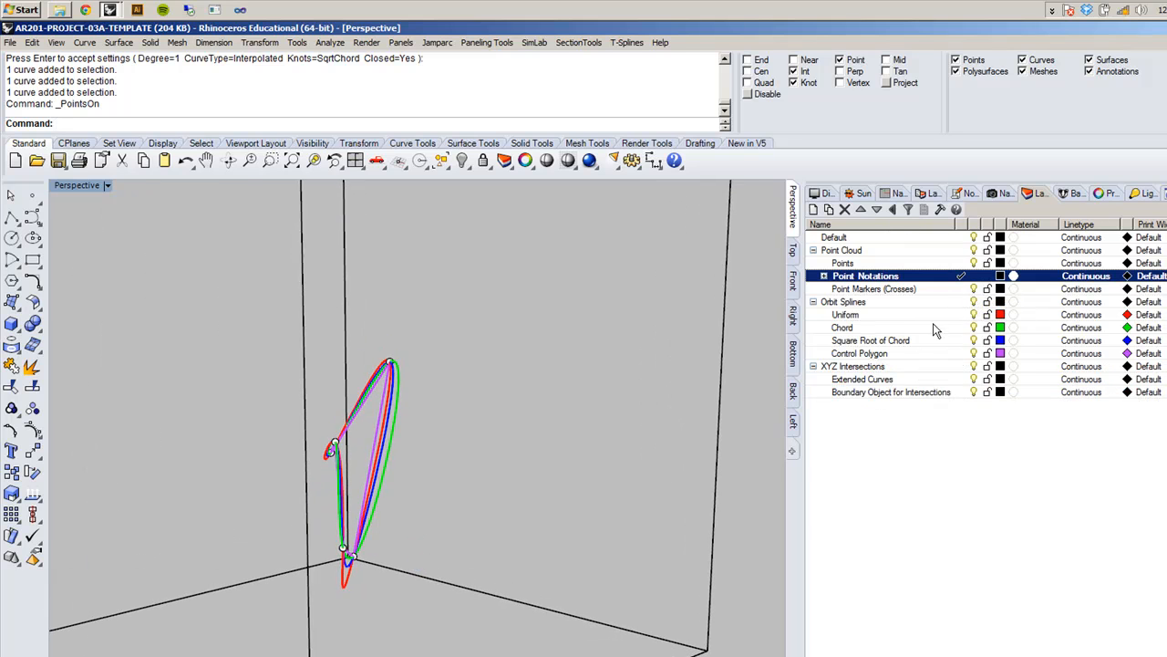
click(974, 301)
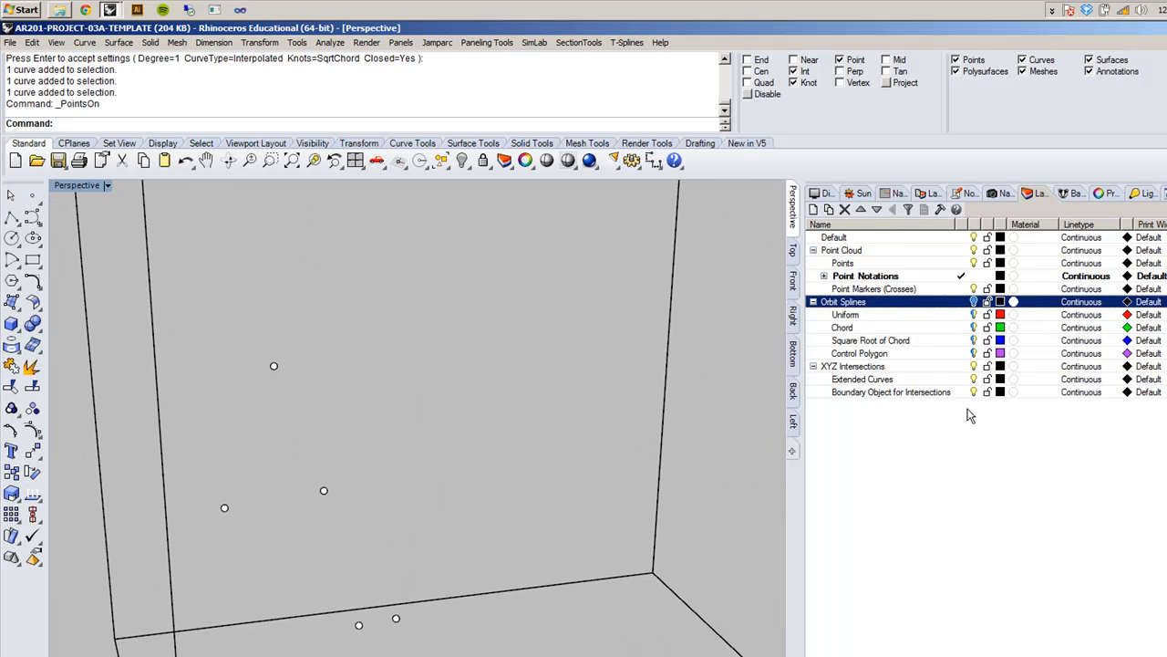
click(974, 392)
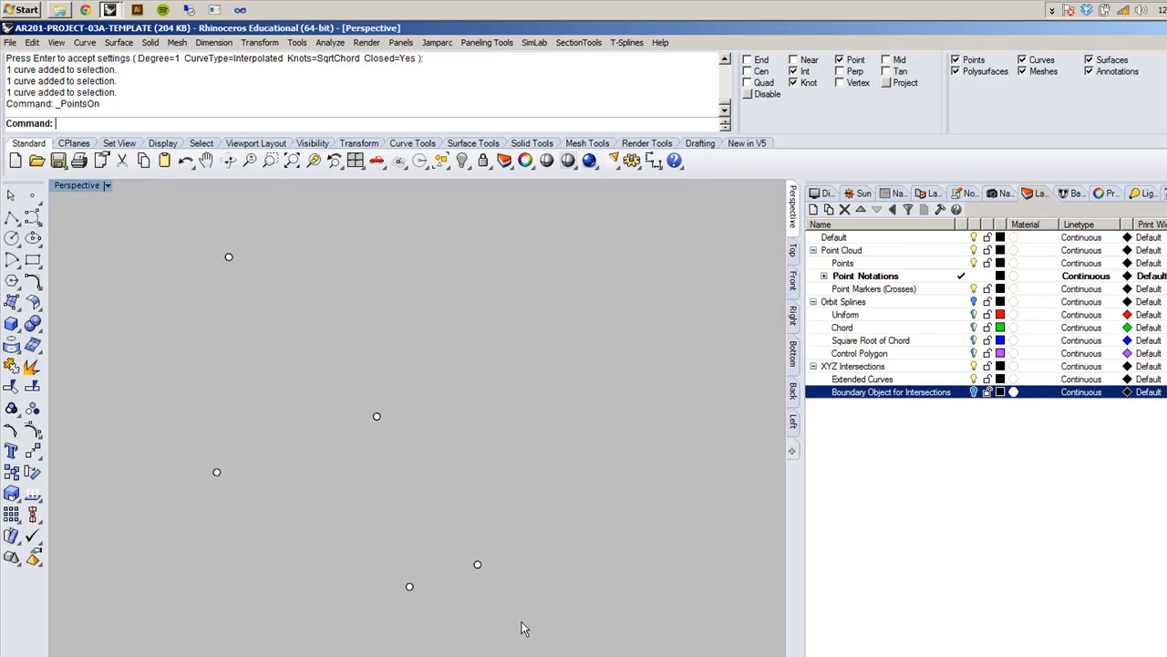
Step: Switch to the Top view and make Point Markers (Crosses) the current layer
click(793, 250)
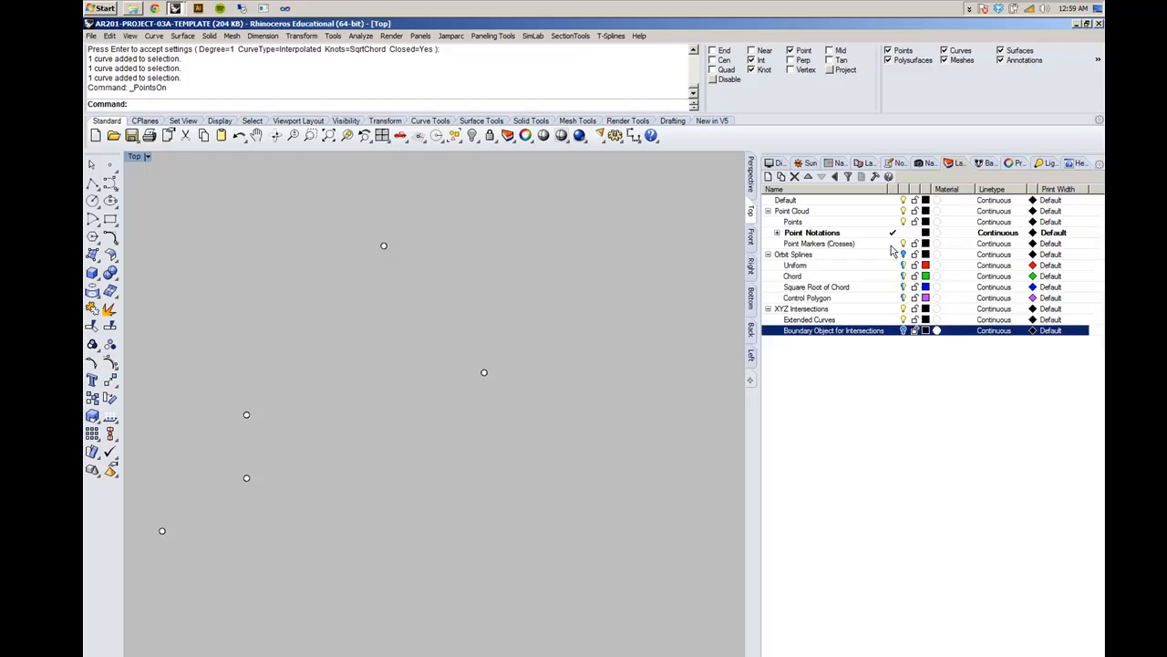
double_click(896, 290)
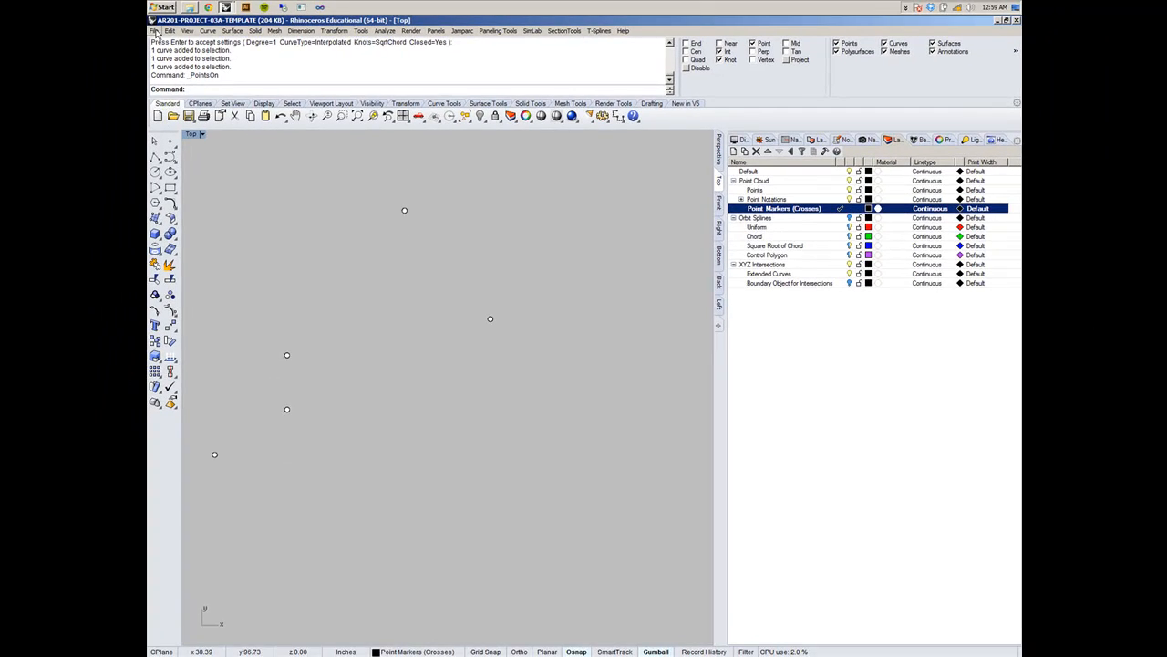
Step: Draw a horizontal BothSides line centred on the rightmost cloud point, extending 2" to each side, with Ortho on
click(208, 30)
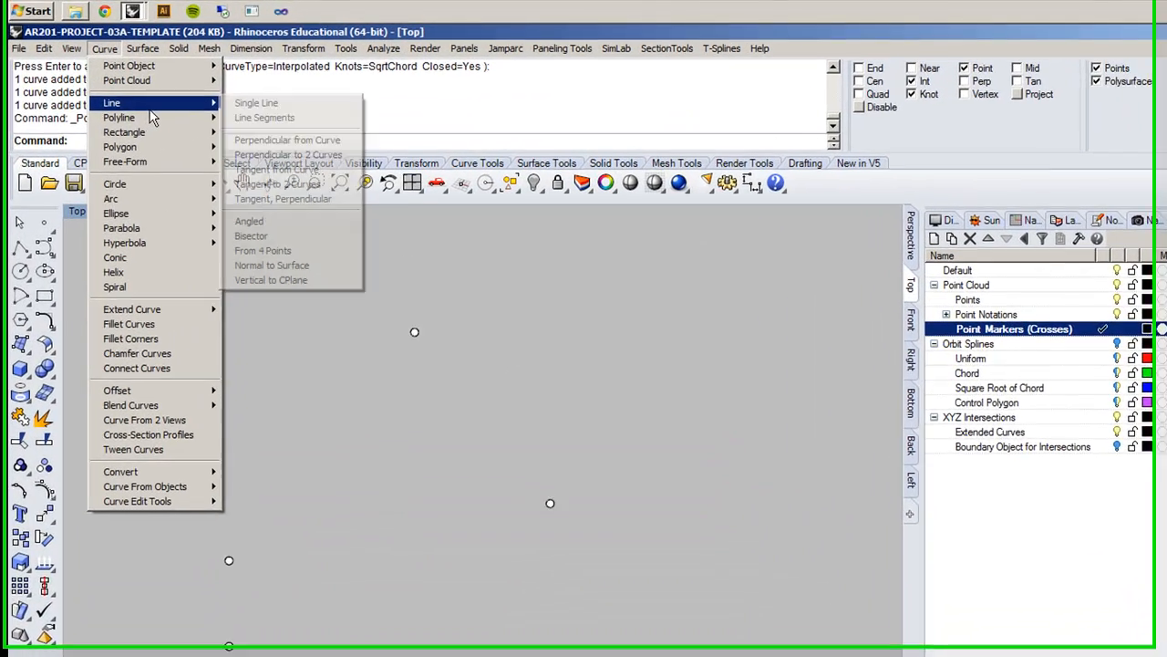
click(242, 103)
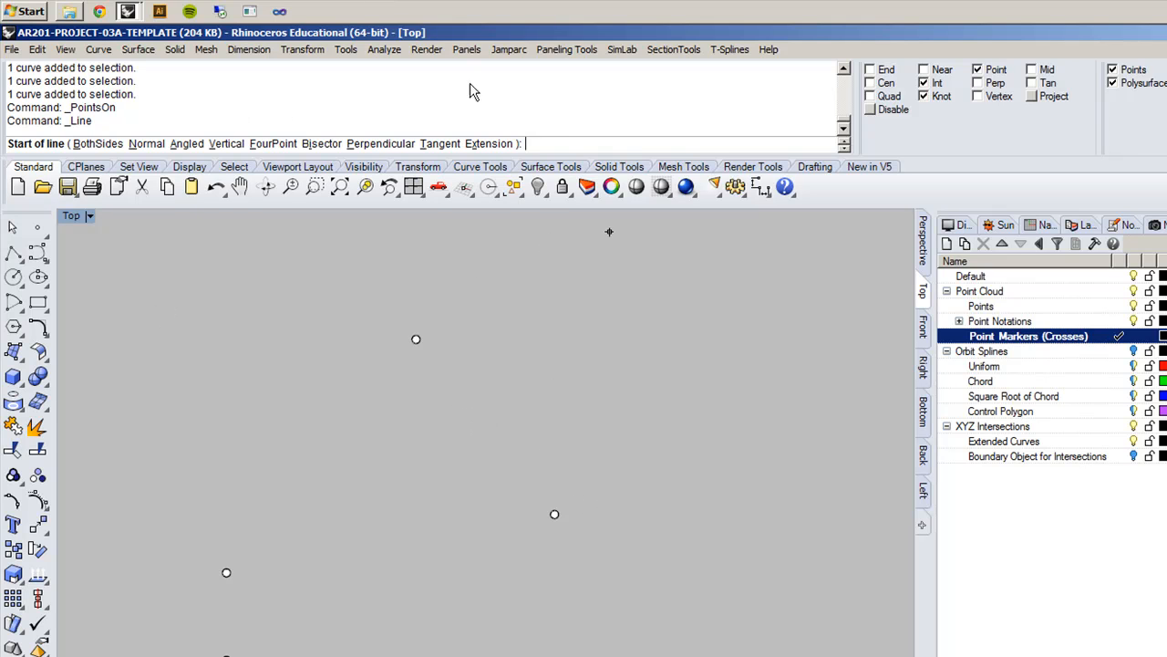
click(102, 144)
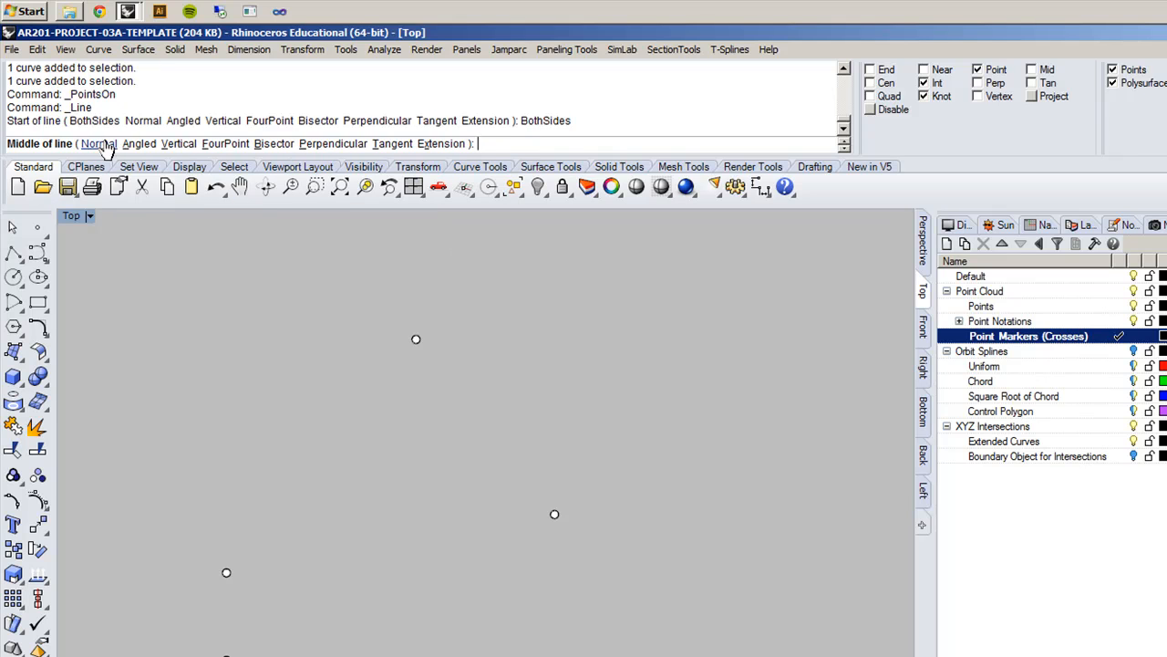
click(553, 515)
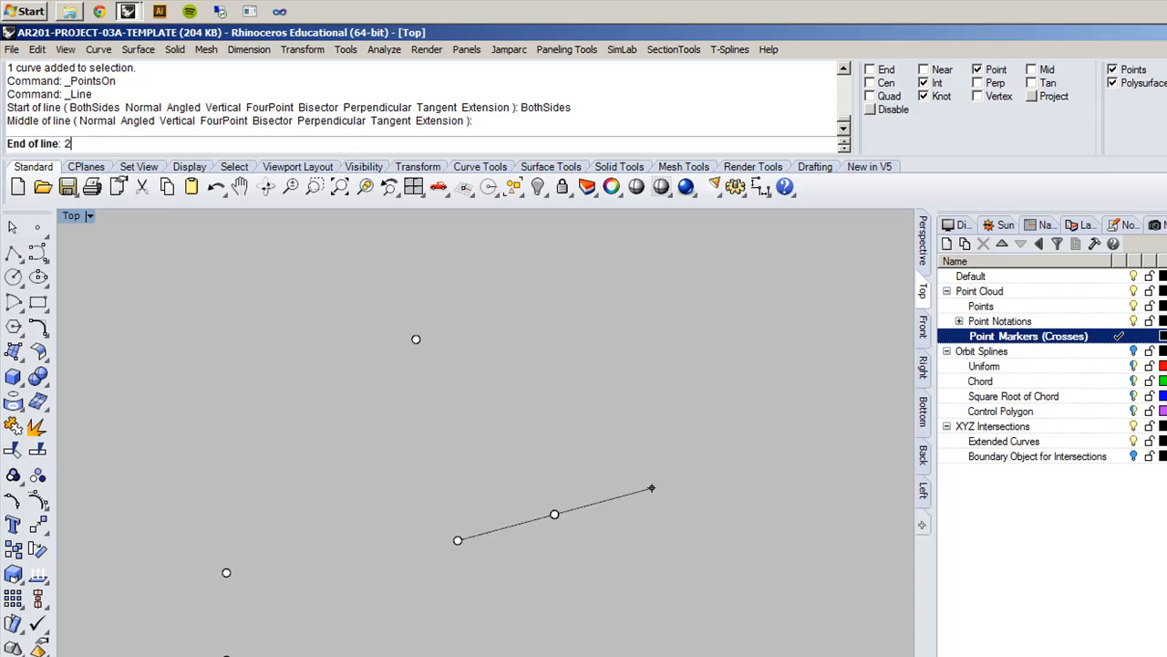
text(2)
key(Return)
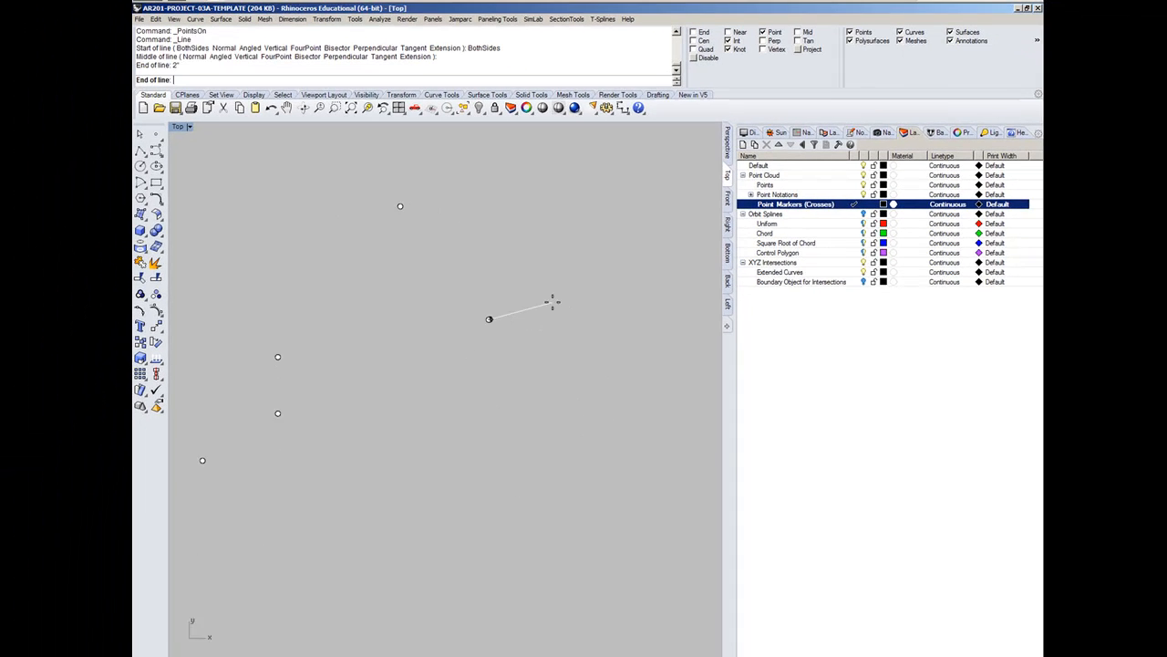
scroll(639, 322, up, 10)
scroll(615, 316, down, 8)
scroll(411, 287, up, 8)
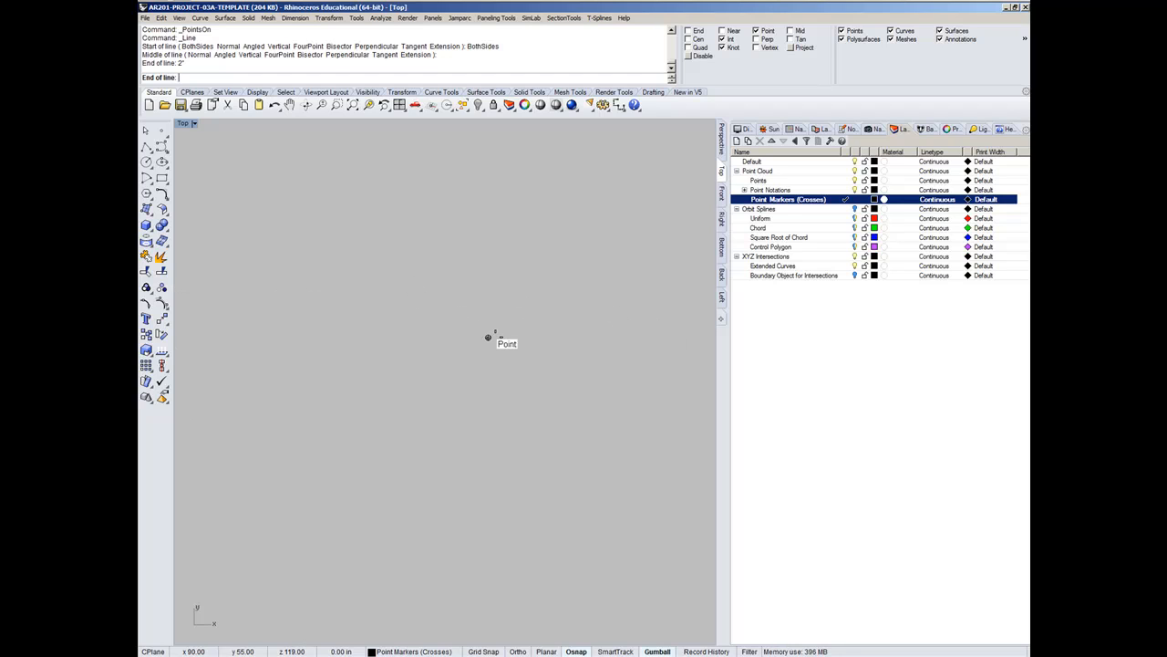
key(F8)
scroll(598, 359, down, 8)
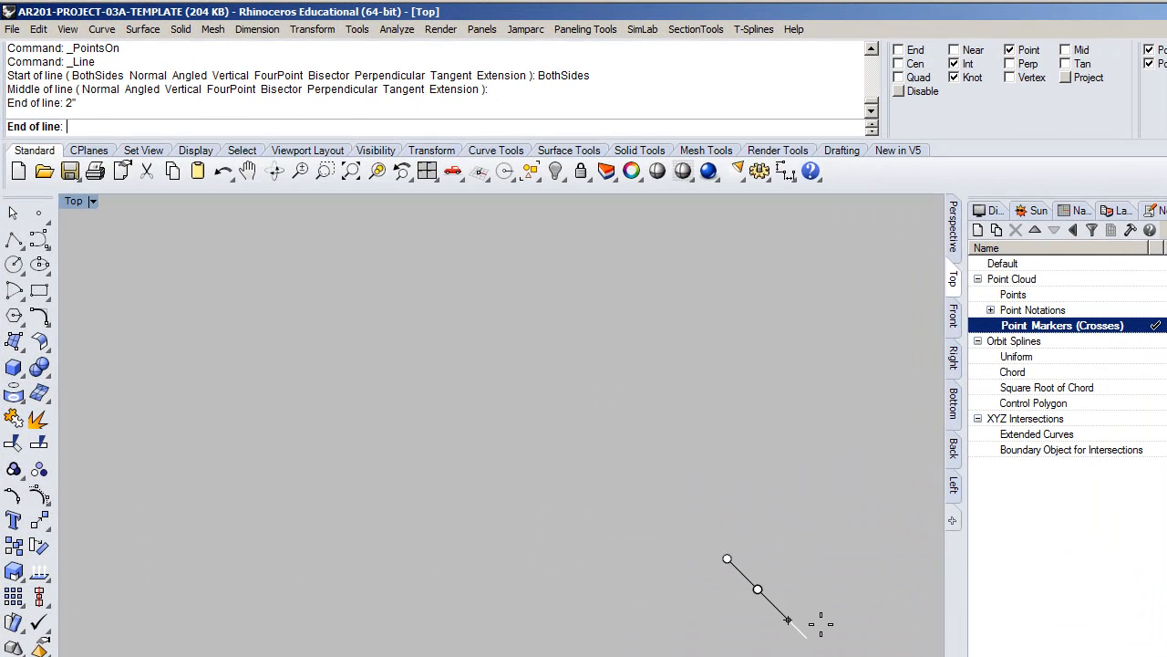
click(884, 587)
scroll(857, 610, down, 4)
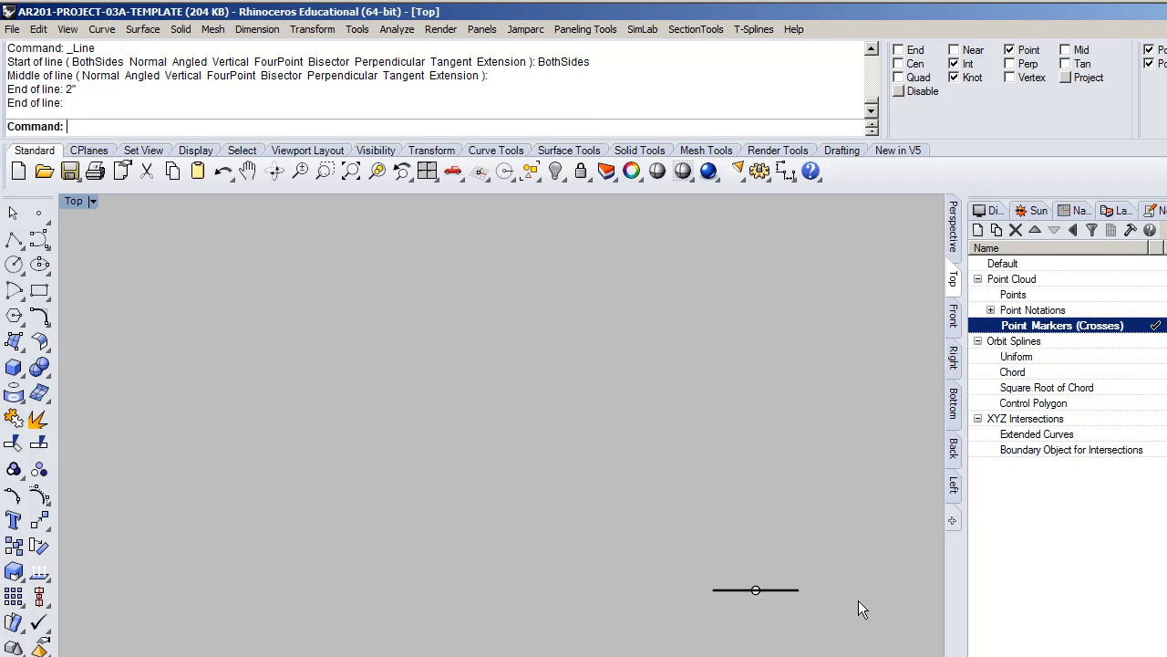
scroll(835, 588, up, 5)
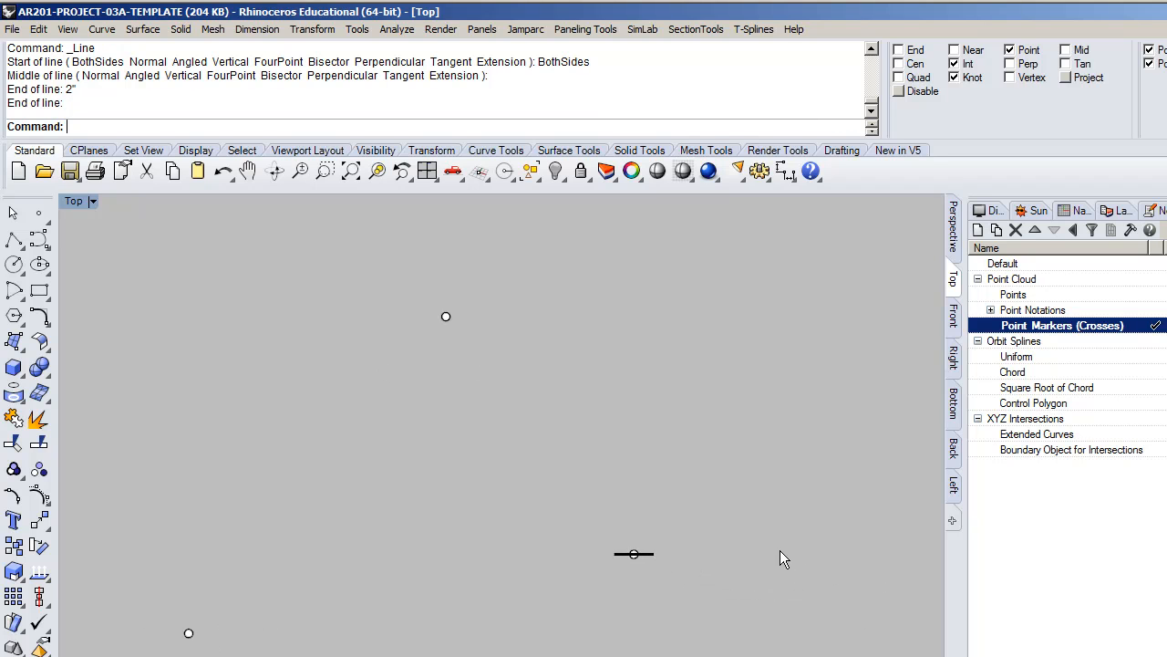
Step: Switch to the Perspective view and locate the newly drawn marker line with SelLast
click(954, 219)
right_drag(554, 580, 731, 236)
text(SelPt)
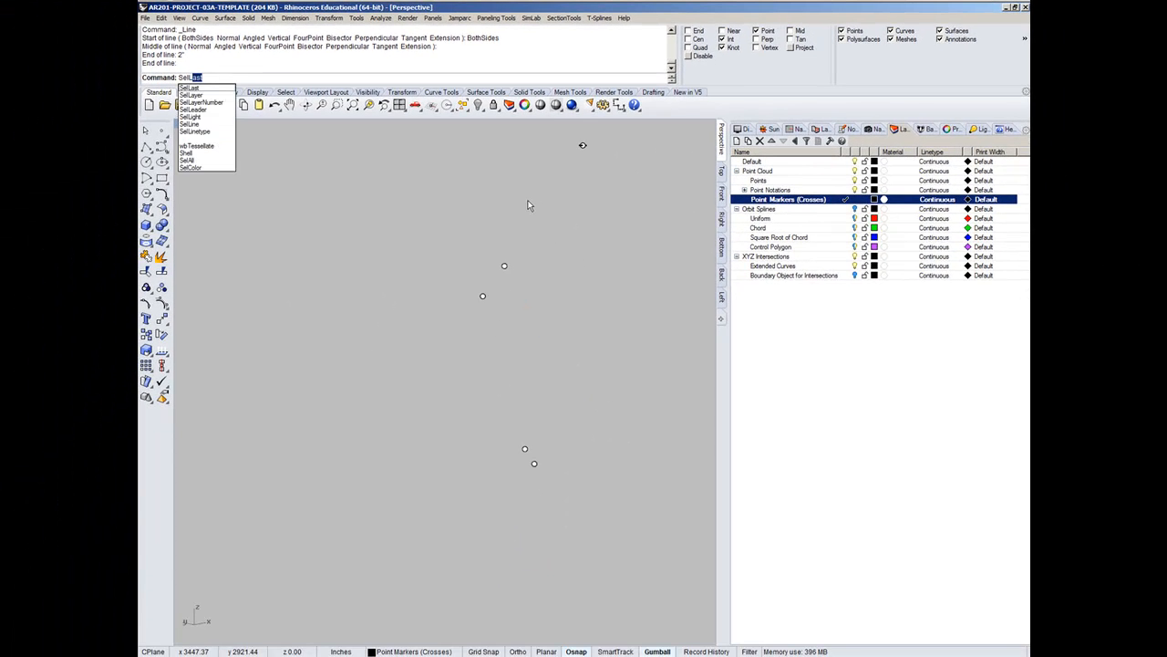
key(Return)
right_drag(627, 156, 570, 223)
key(Escape)
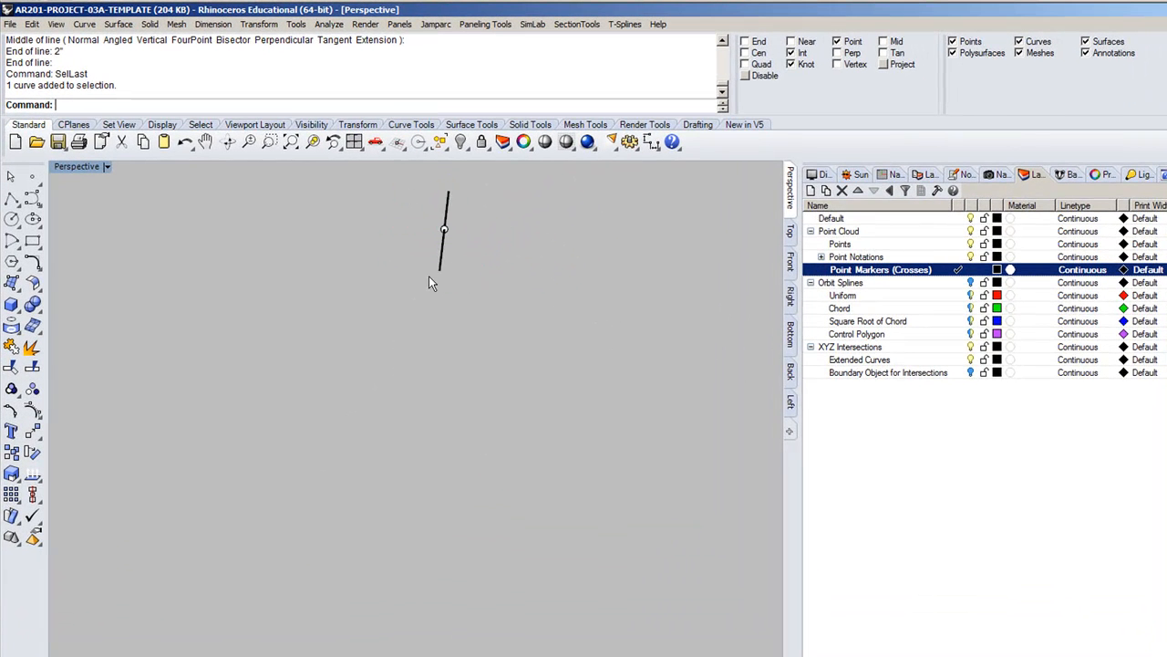
Step: Zoom to the selected marker line in Perspective and clear the selection
click(440, 267)
text(ZS)
key(Return)
key(Escape)
right_drag(502, 305, 644, 335)
click(486, 510)
key(Escape)
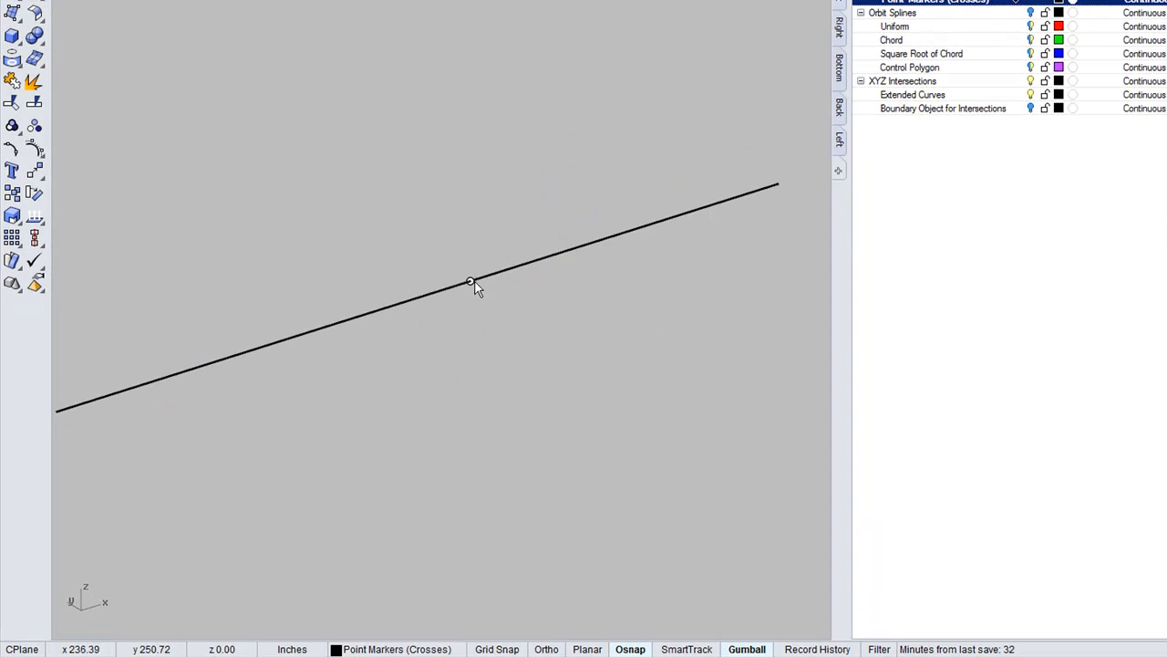
Step: Select the point at the marker line's midpoint and examine its gumball from different angles
click(470, 283)
right_drag(589, 459, 652, 459)
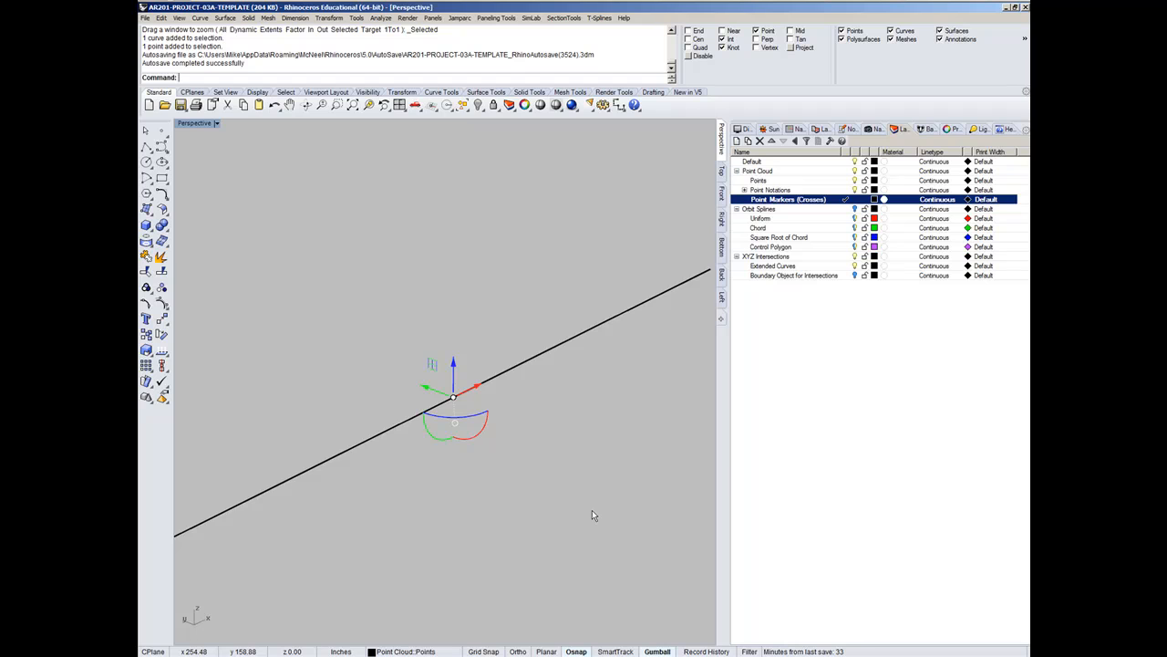
right_drag(592, 509, 576, 476)
scroll(577, 476, down, 3)
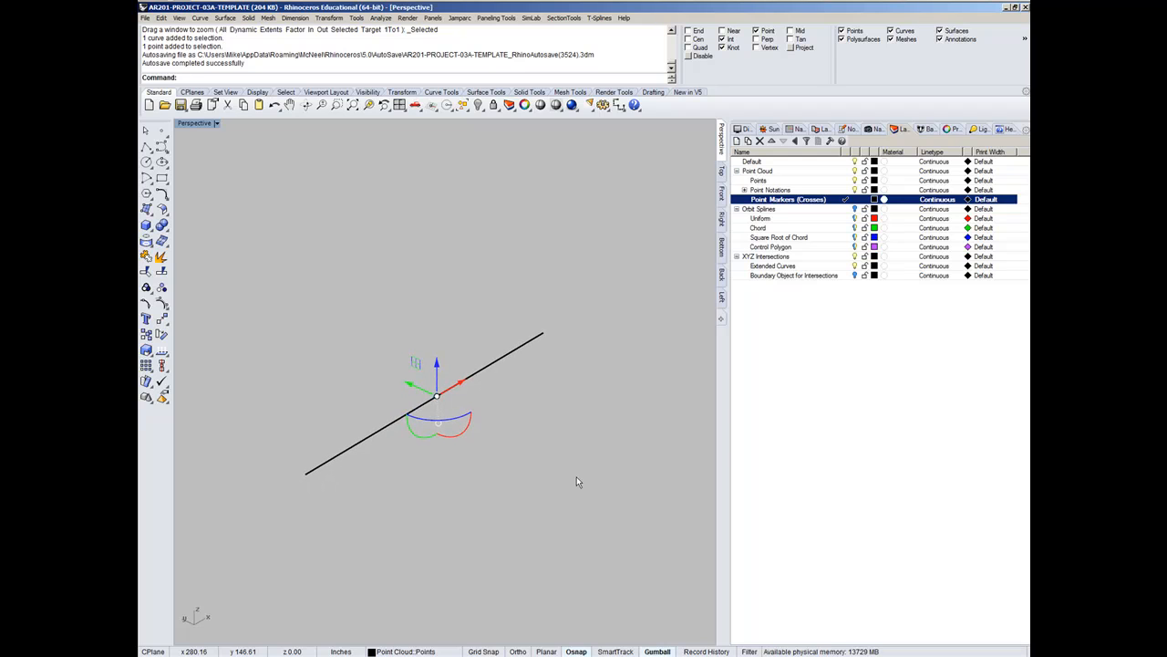
right_drag(576, 476, 580, 366)
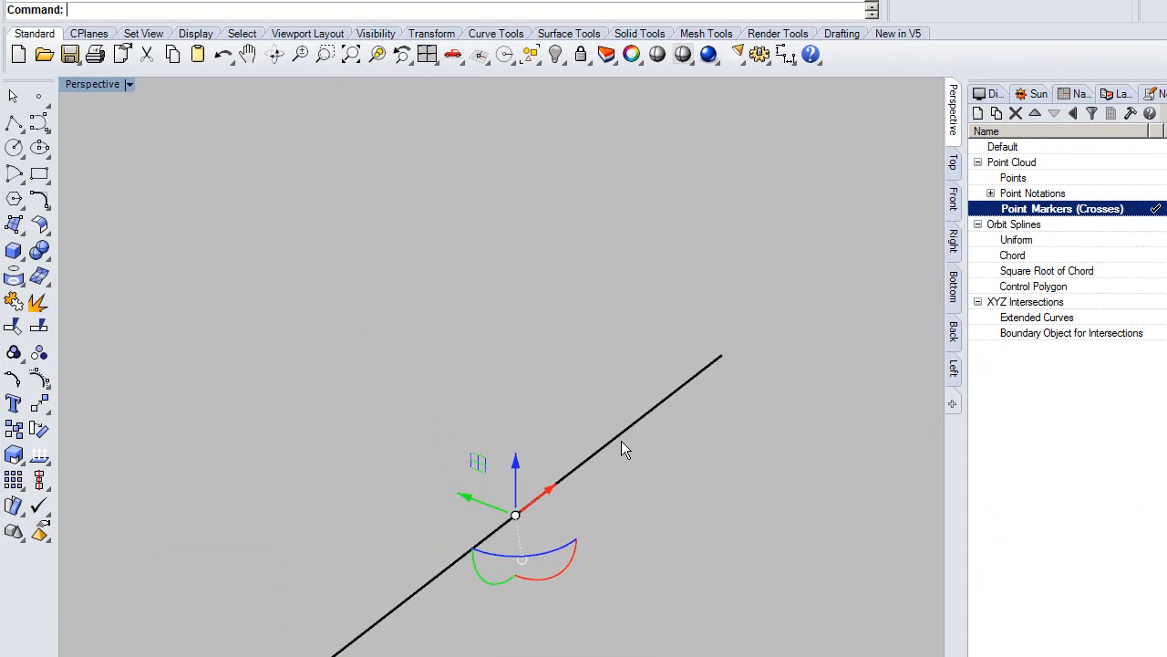
Step: Select the marker line and examine its gumball's rotation arcs to find the suitable rotation axis
click(518, 341)
click(553, 409)
right_drag(553, 409, 548, 401)
click(598, 449)
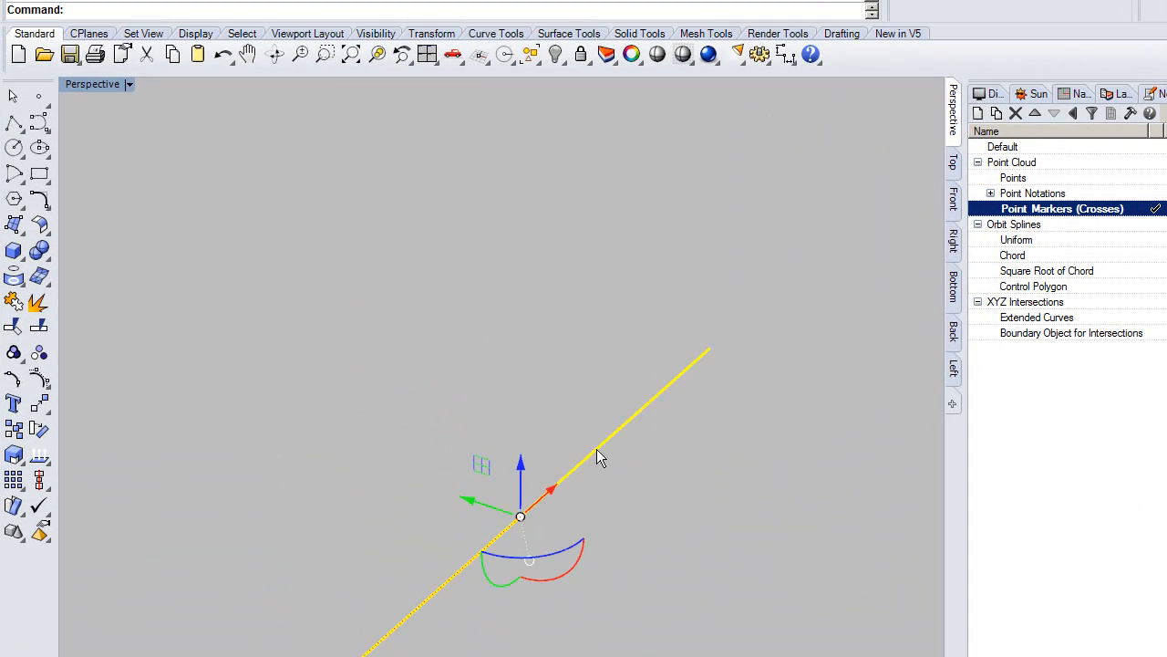
click(624, 542)
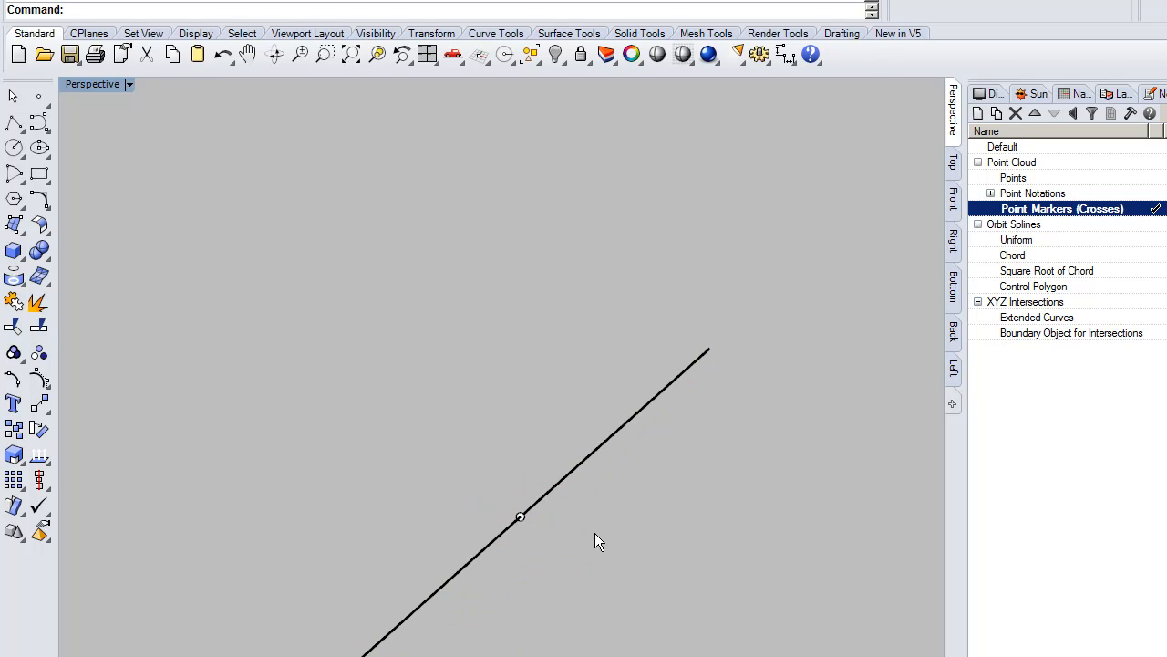
click(587, 468)
right_drag(599, 497, 614, 555)
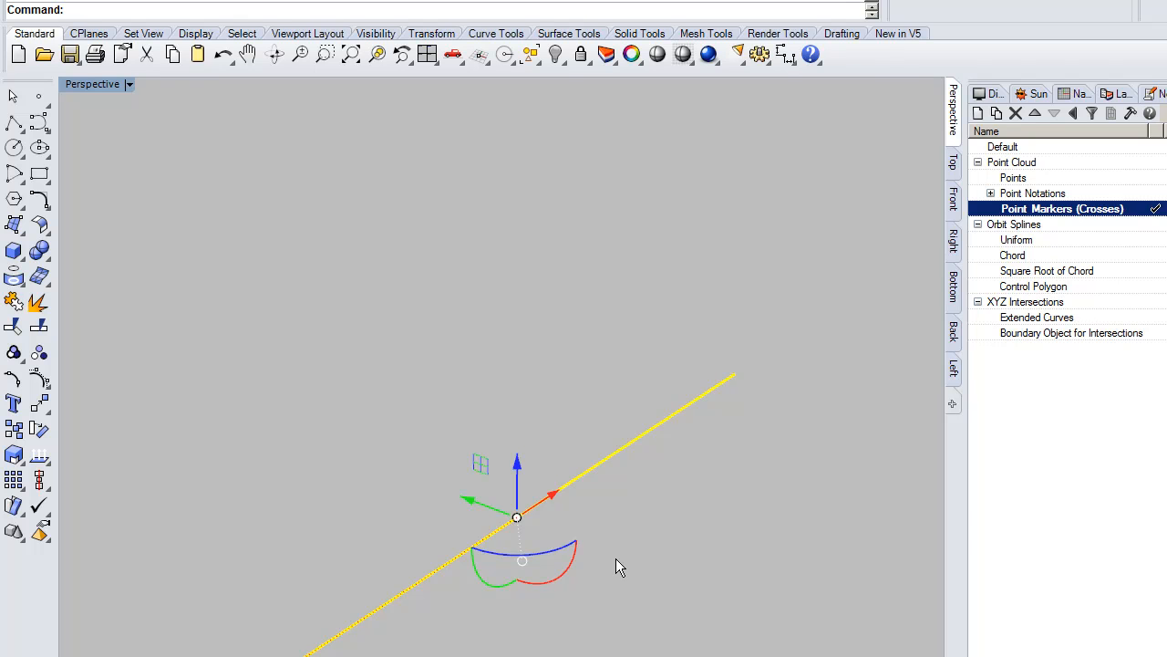
right_drag(584, 633, 614, 533)
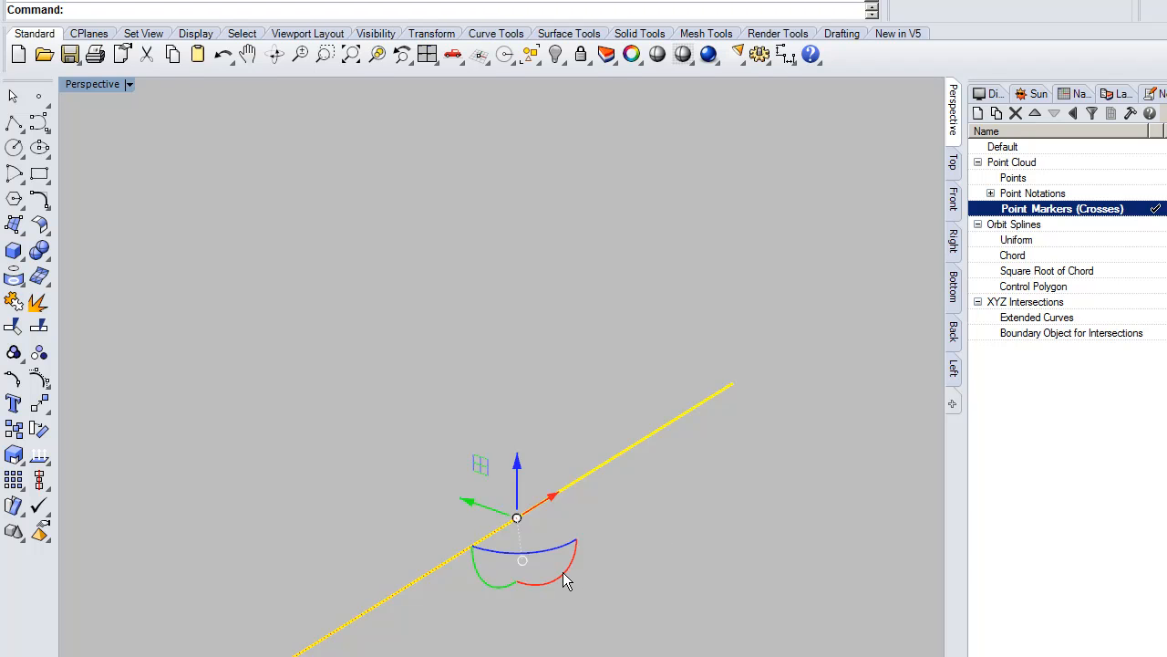
mouse_move(561, 576)
right_down()
mouse_move(612, 447)
mouse_move(602, 596)
mouse_move(555, 572)
right_up()
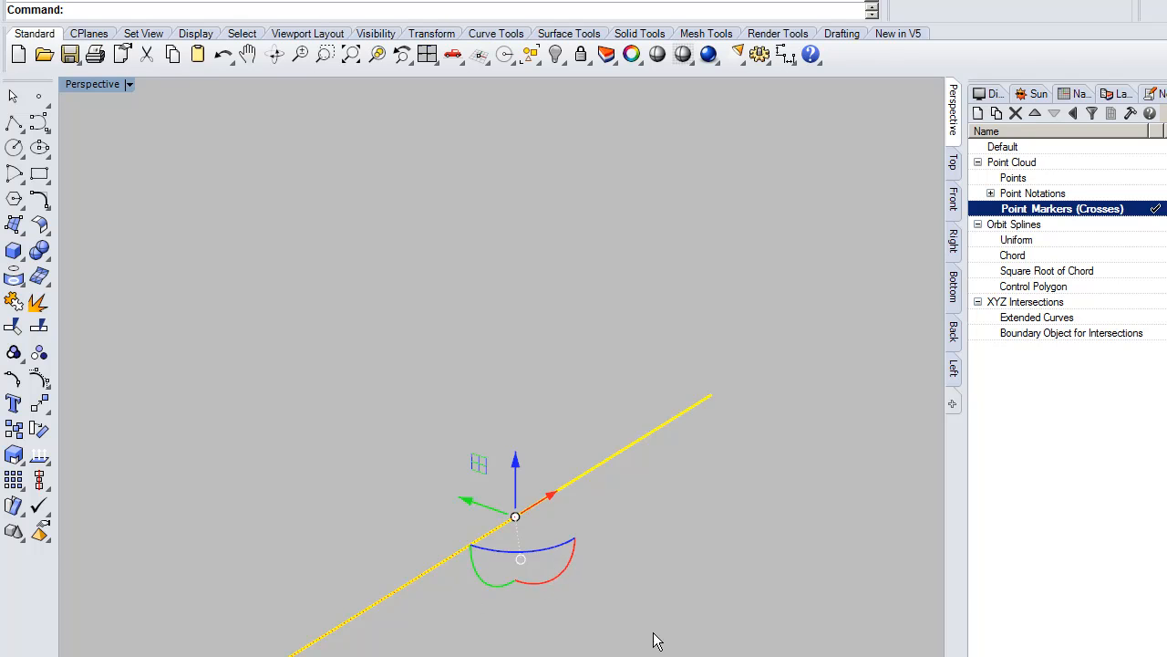
Step: Try rotating the marker line 90° about the gumball's red axis, and undo the rotation
click(565, 578)
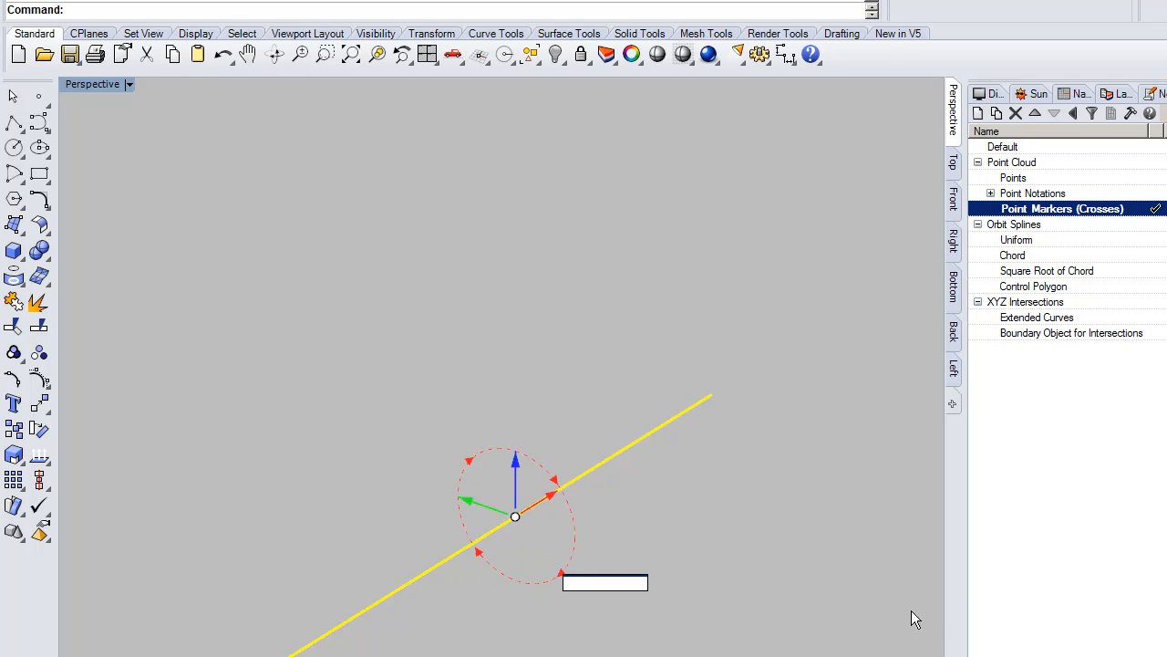
text(90)
key(Return)
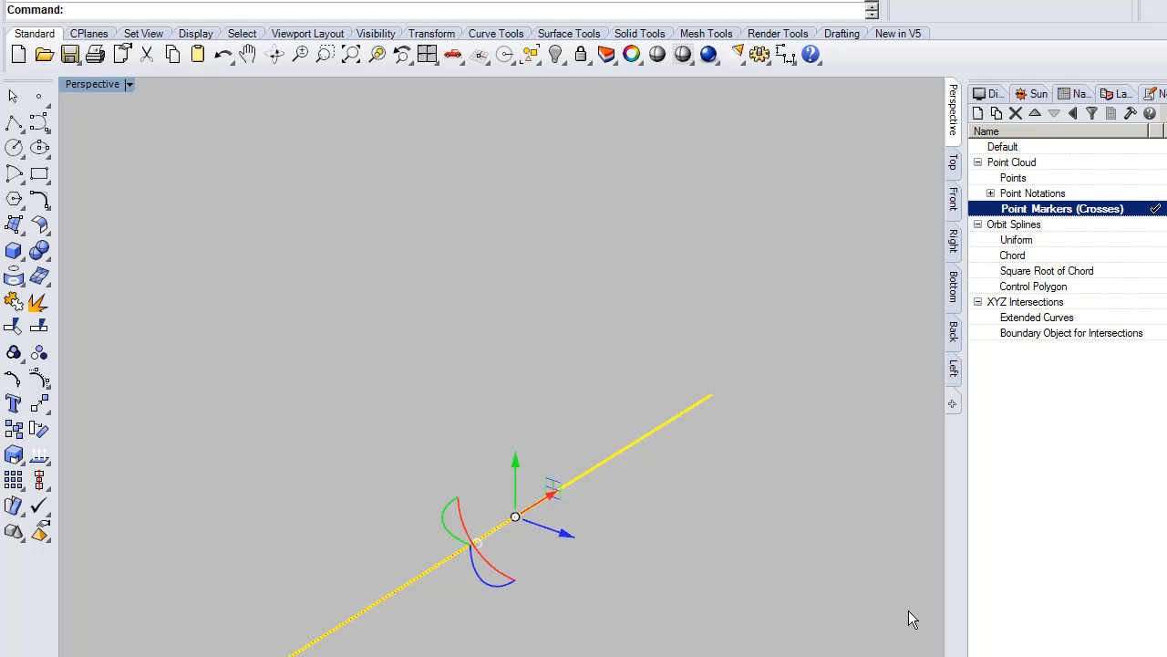
key(ctrl+z)
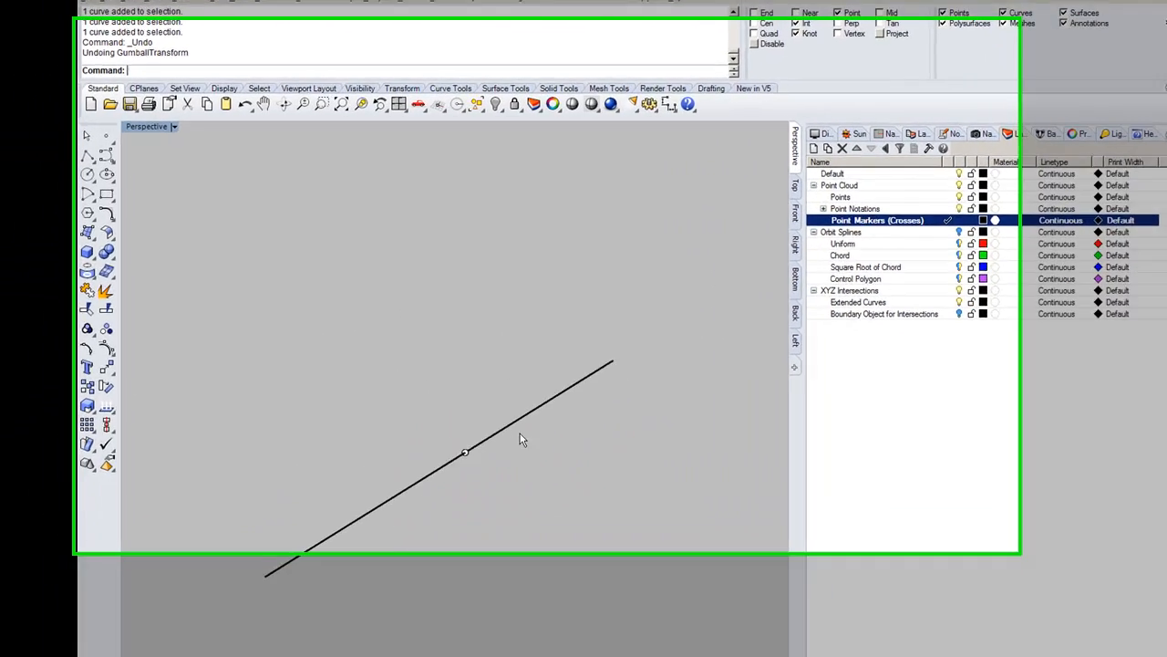
click(494, 370)
mouse_move(536, 532)
right_down()
mouse_move(542, 628)
mouse_move(574, 599)
mouse_move(559, 584)
right_up()
drag(533, 563, 526, 600)
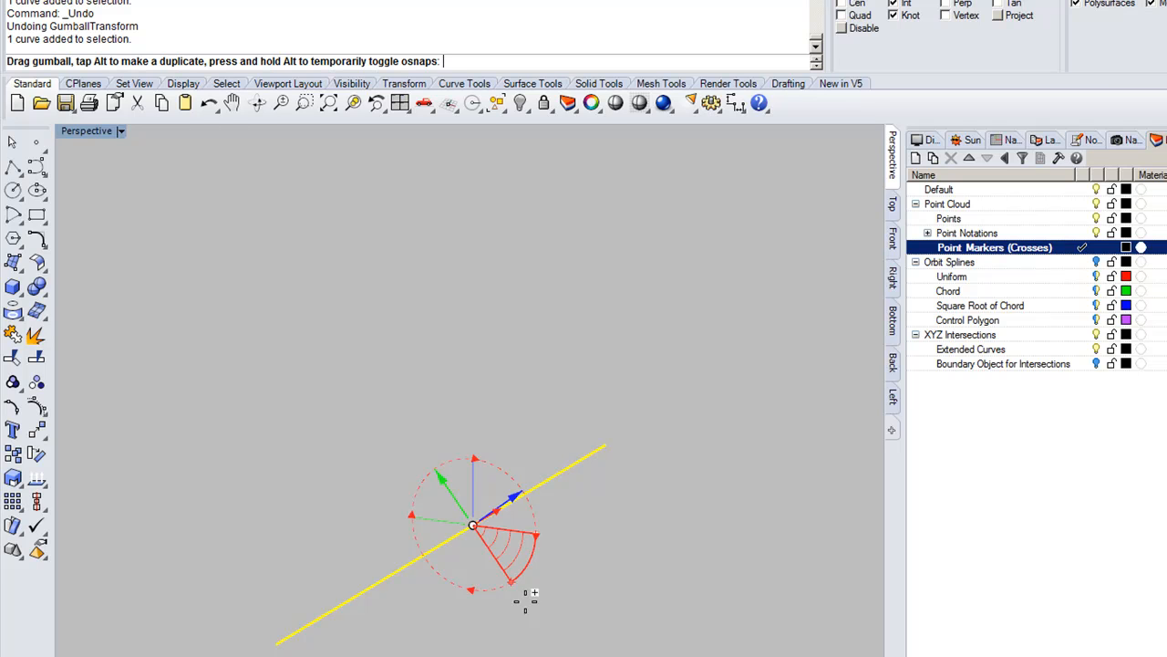
drag(525, 601, 525, 602)
key(Escape)
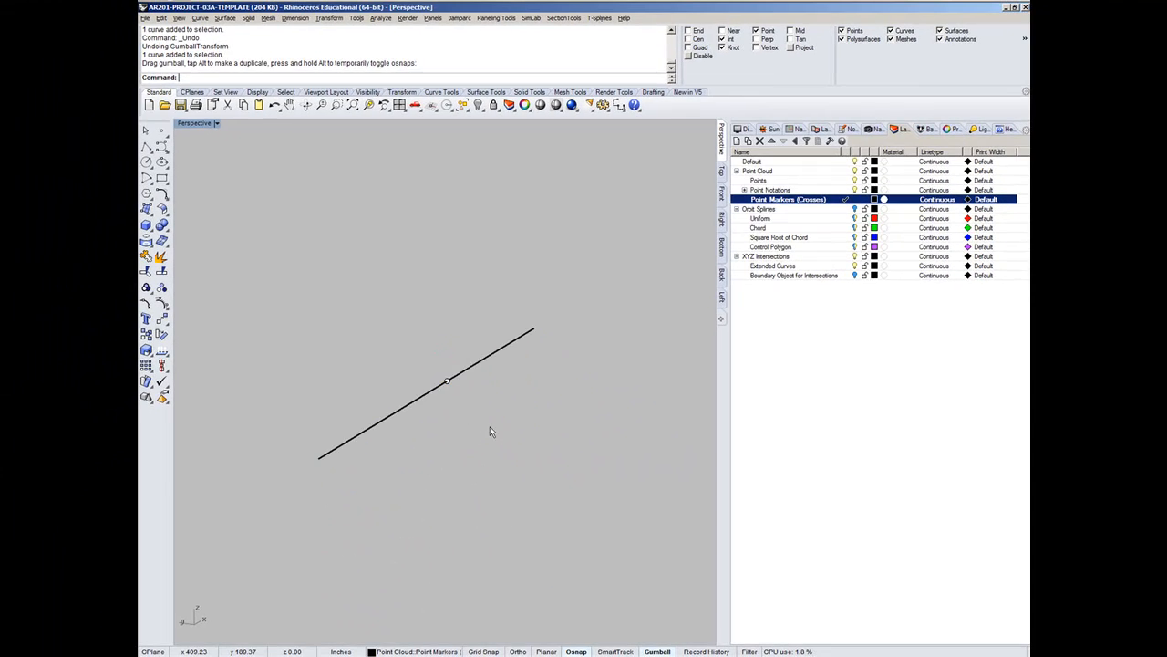
Step: Create a copy of the marker line rotated horizontally about the gumball's blue axis, perpendicular to the original at the point
click(461, 376)
click(535, 406)
right_drag(513, 404, 490, 432)
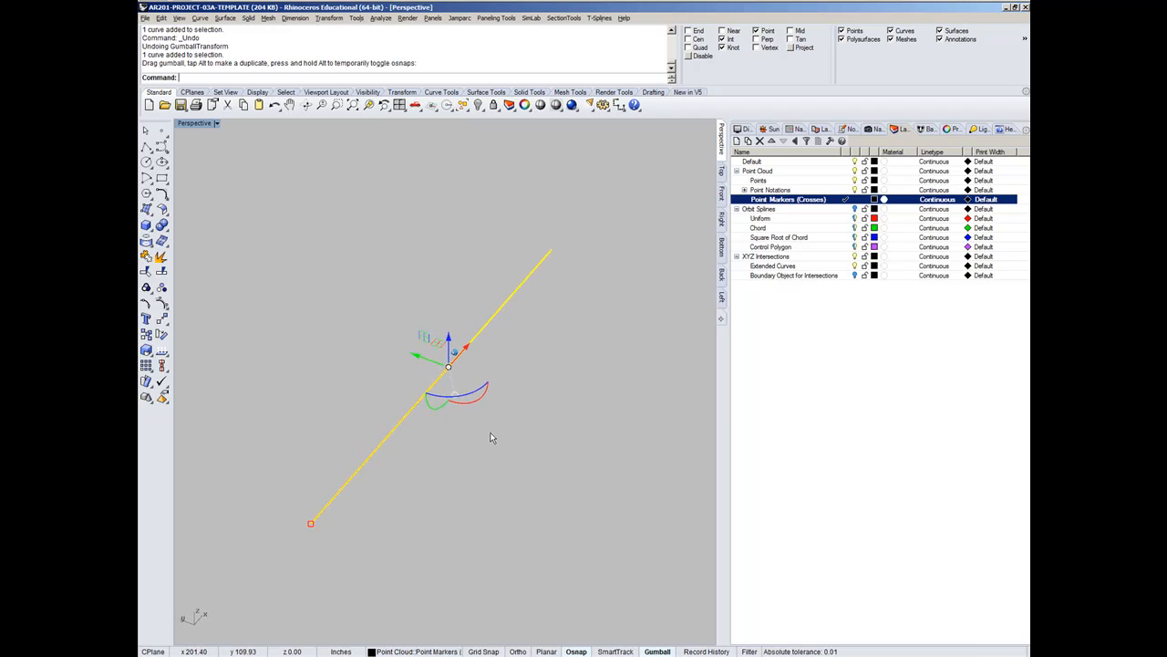
click(473, 391)
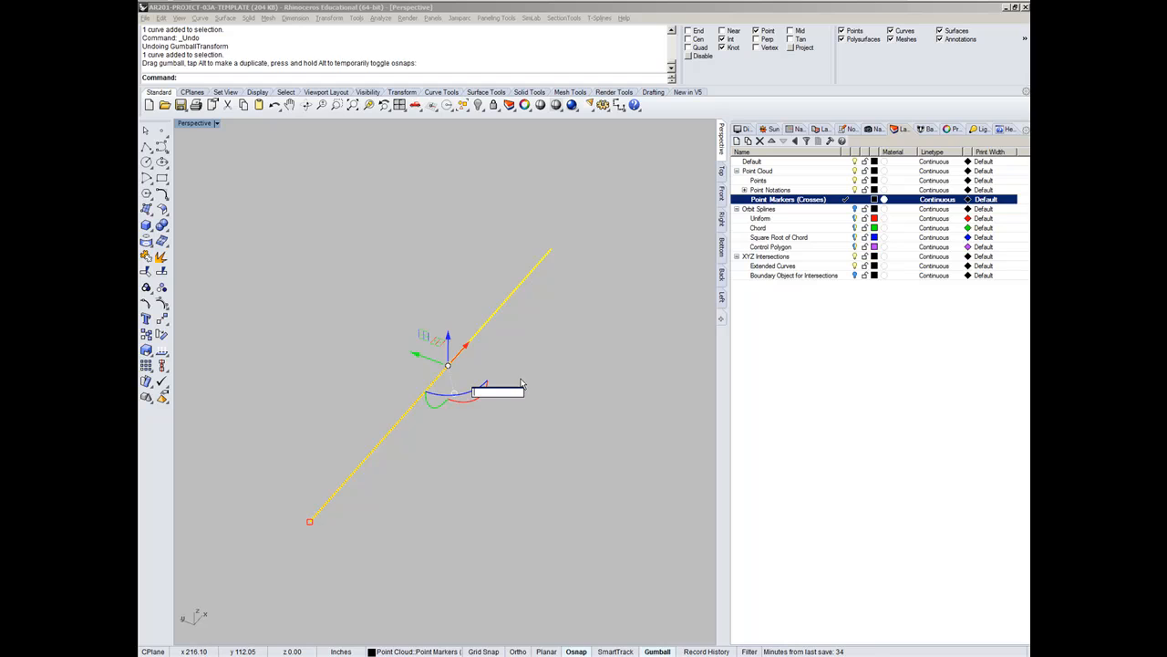
key(Return)
key(Escape)
Step: Try rotating one of the two crossed marker lines 90° about the gumball's red axis
click(477, 345)
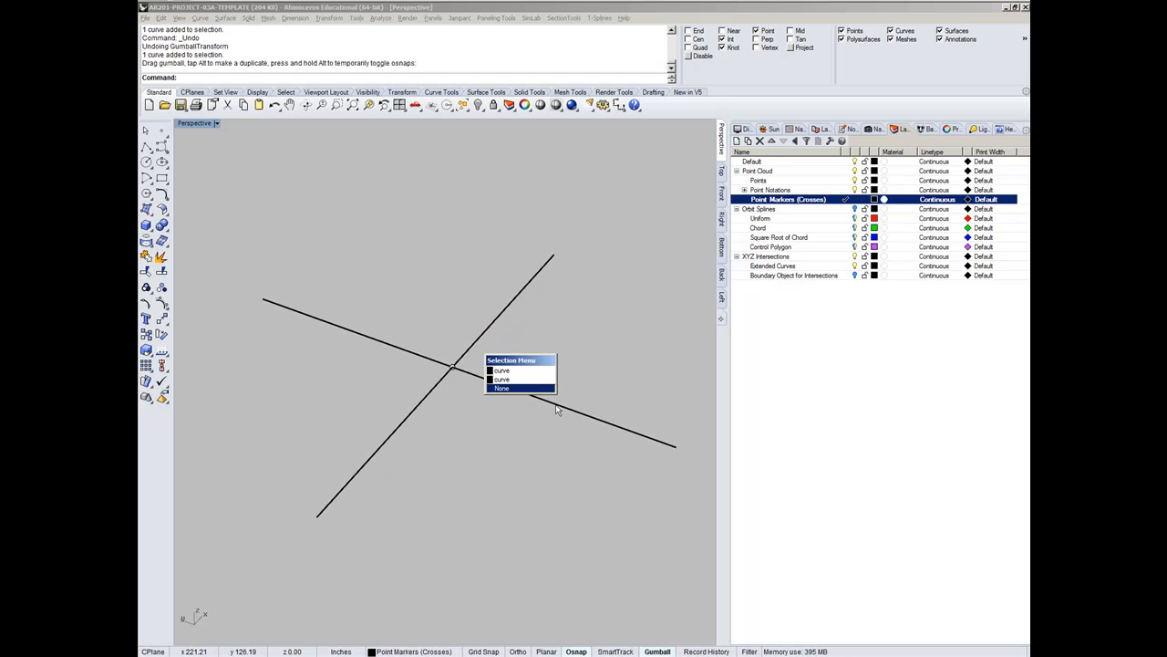
click(435, 391)
click(489, 411)
right_drag(489, 412, 499, 467)
click(500, 464)
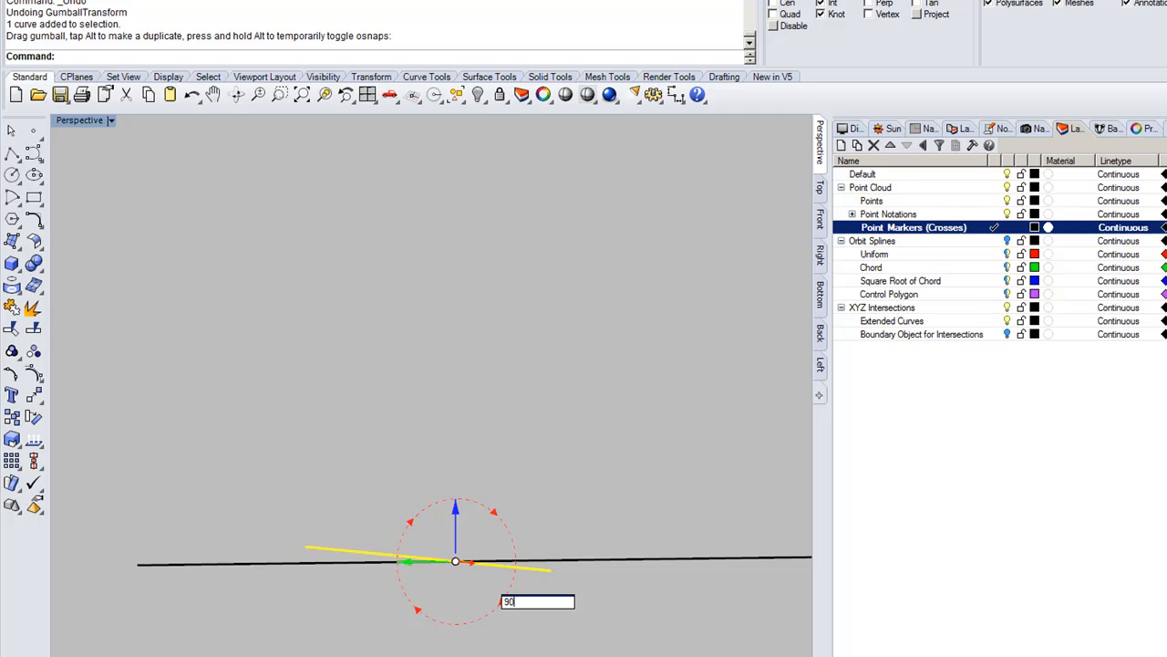
text(90)
key(Return)
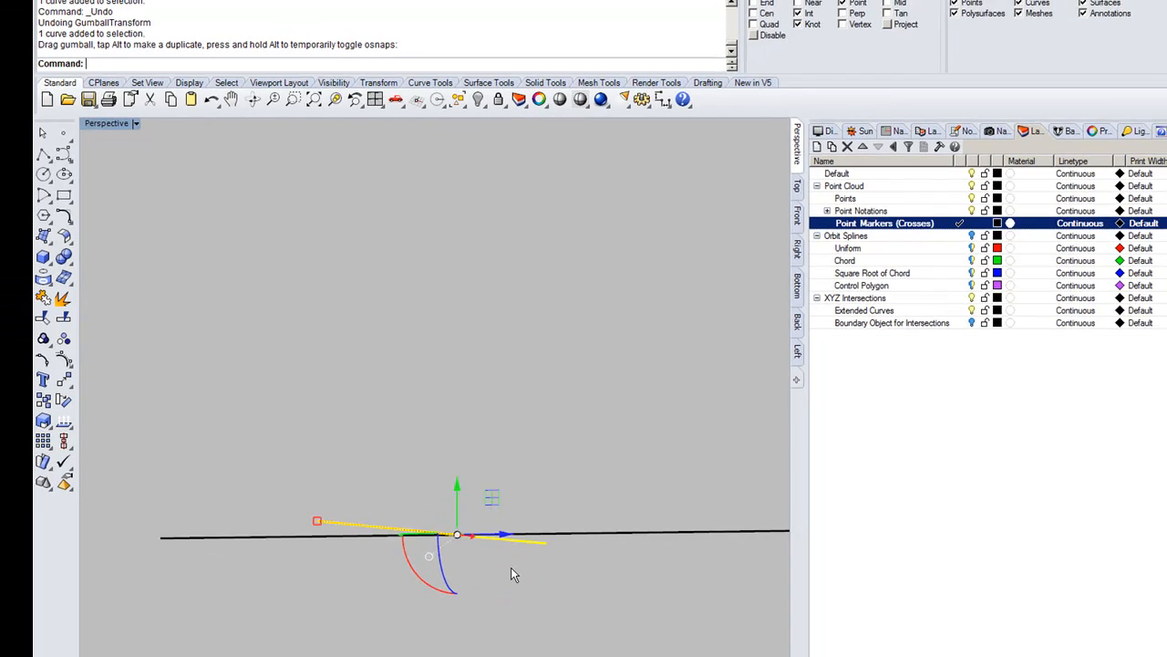
right_drag(631, 639, 600, 608)
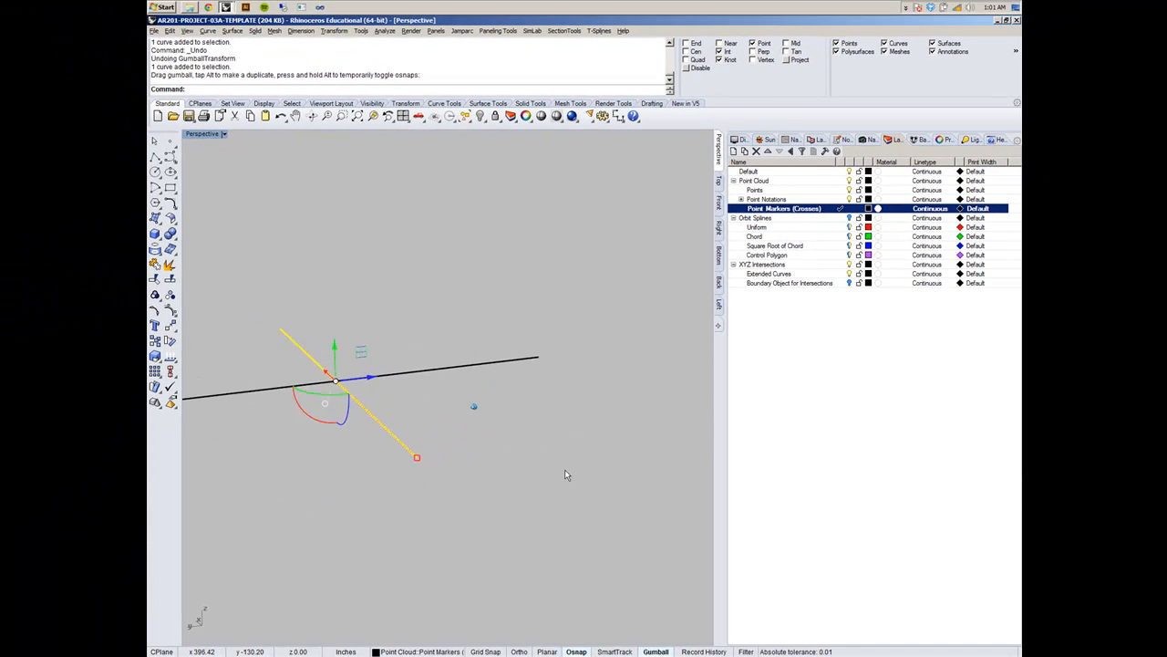
Step: Zoom to the selected marker lines and their point in Perspective, and clear the selection
click(564, 471)
right_drag(564, 470, 508, 448)
drag(508, 449, 368, 272)
text(ZS)
key(Return)
right_drag(570, 483, 571, 467)
key(Escape)
Step: Create the vertical third line of the cross by rotating a copy of a horizontal line 90° about the gumball's green axis
click(571, 490)
right_drag(507, 520, 503, 521)
click(503, 522)
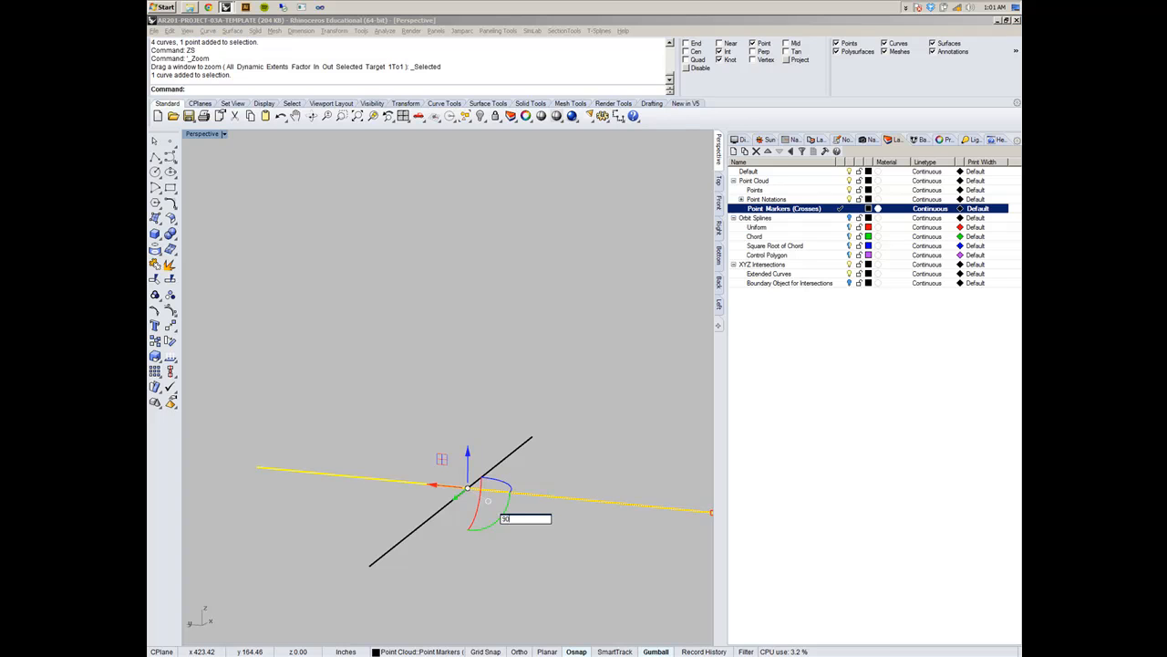
text(90)
key(Return)
click(515, 415)
right_drag(514, 415, 511, 477)
click(511, 477)
key(Escape)
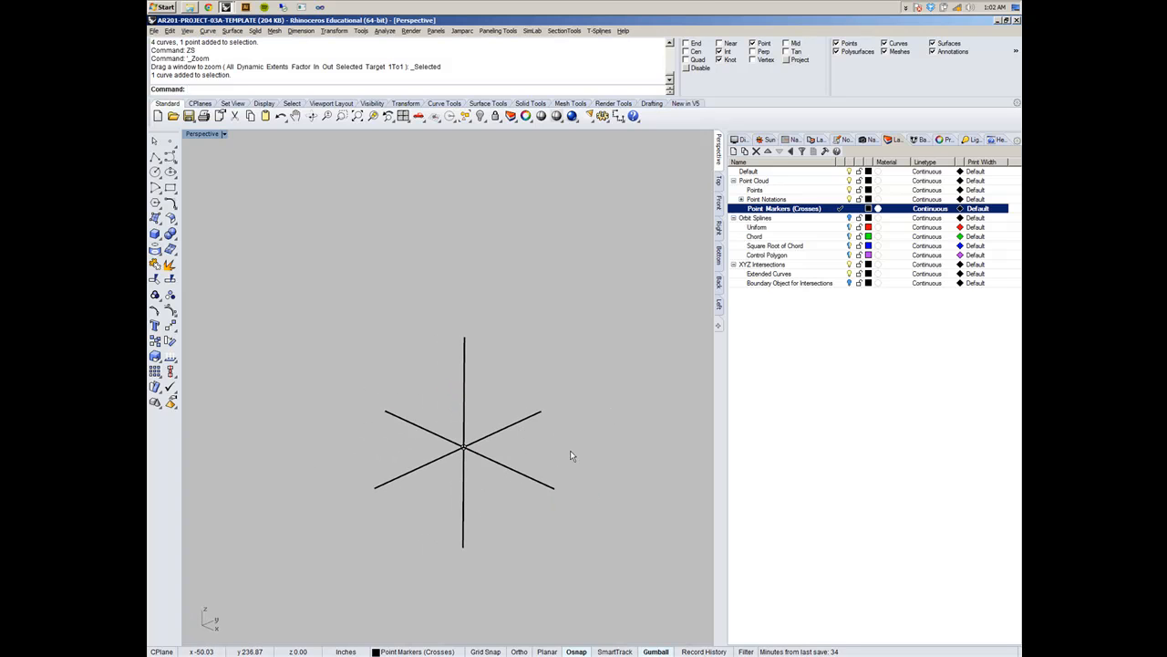
Step: Select all the lines of the 3D cross, group them, and clear the selection
drag(573, 538, 502, 346)
shift+click(465, 368)
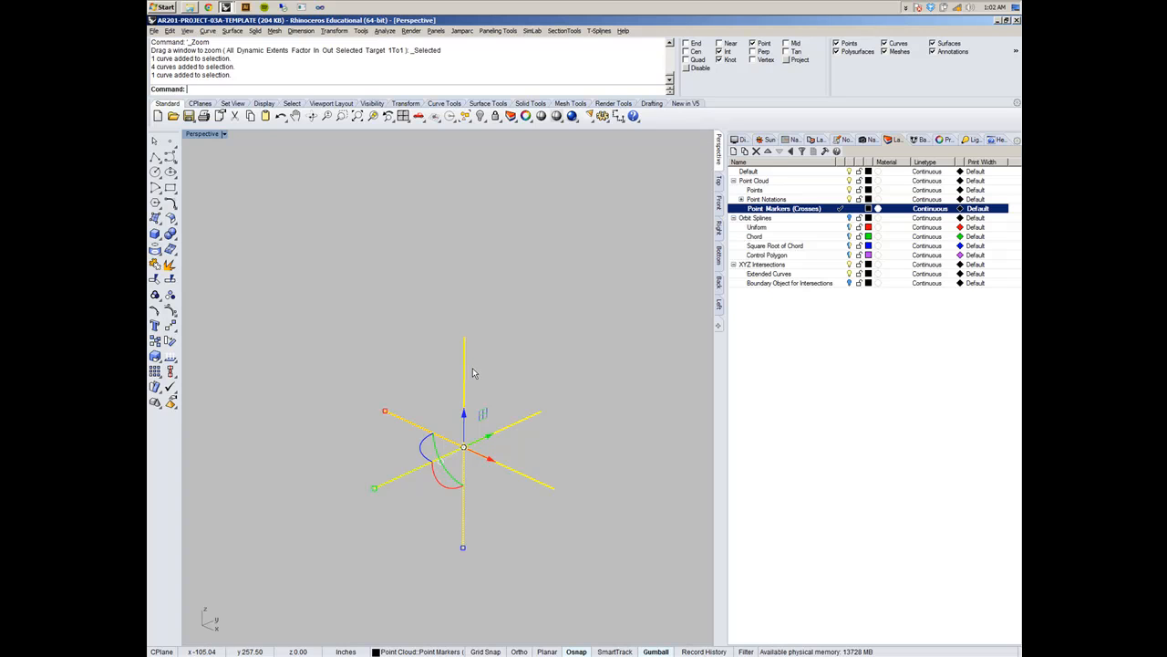
click(171, 31)
mouse_move(193, 177)
click(267, 177)
click(529, 325)
Step: Copy the grouped cross from its center point onto another point of the cloud
scroll(547, 468, down, 8)
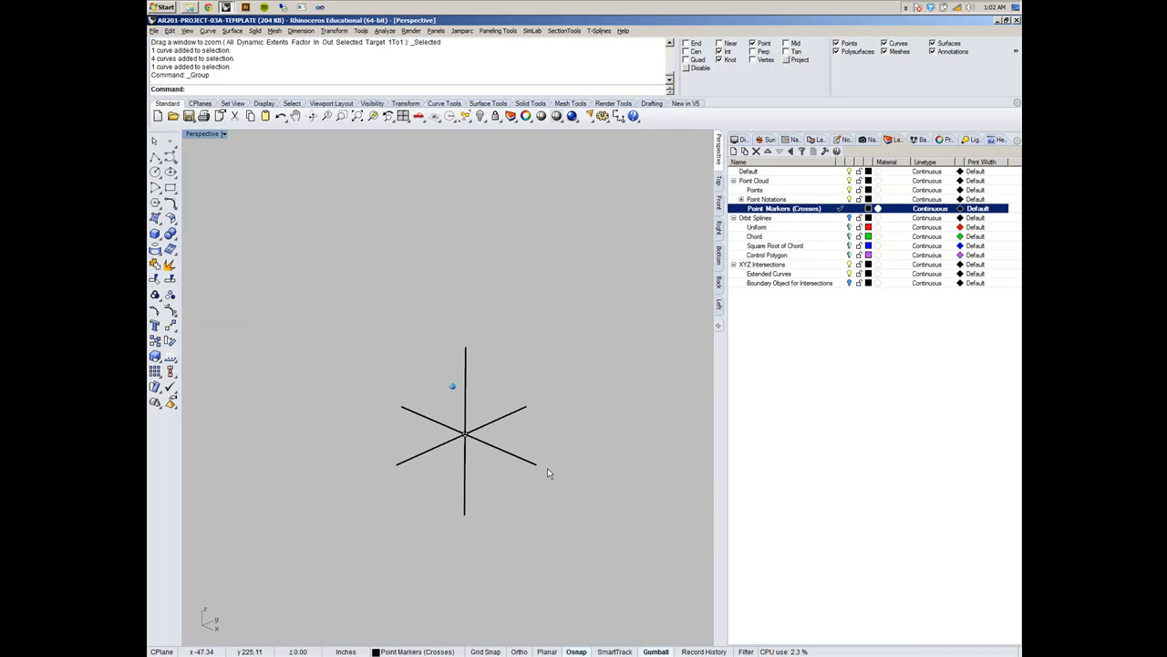
scroll(547, 481, up, 6)
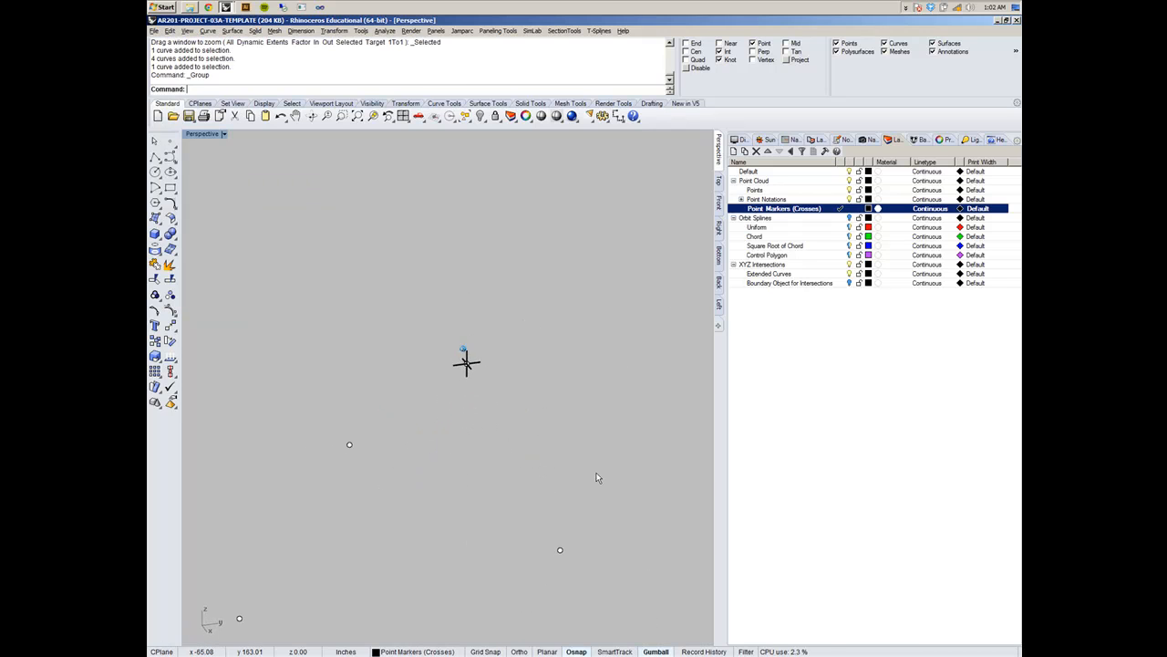
scroll(537, 443, up, 6)
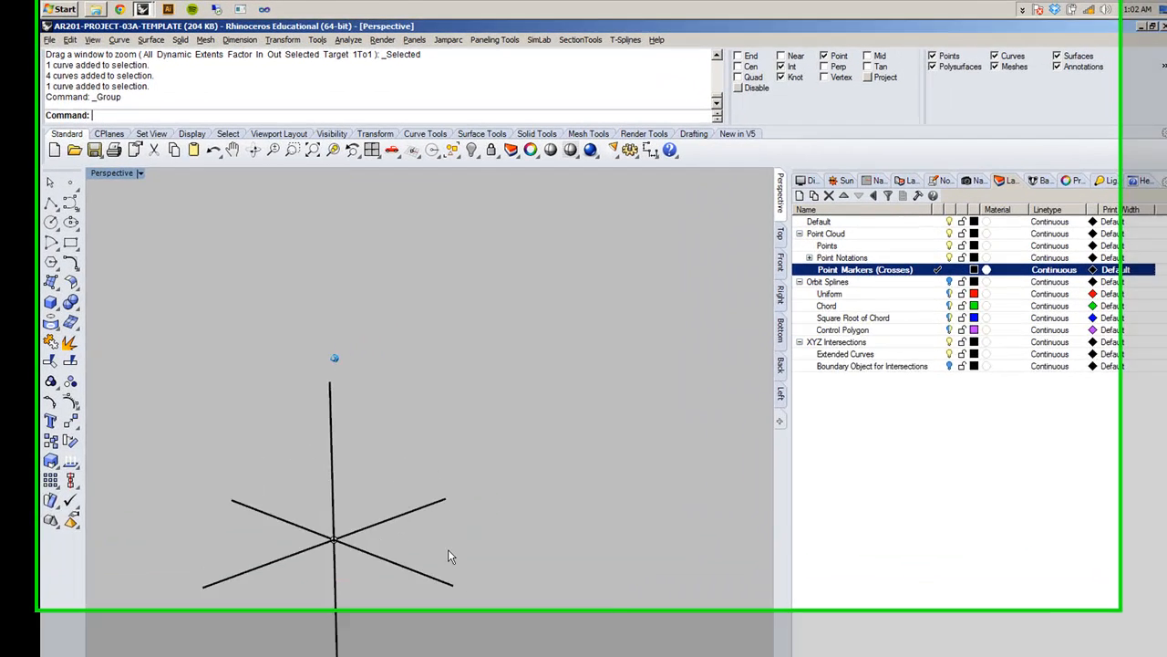
click(406, 433)
scroll(475, 388, down, 6)
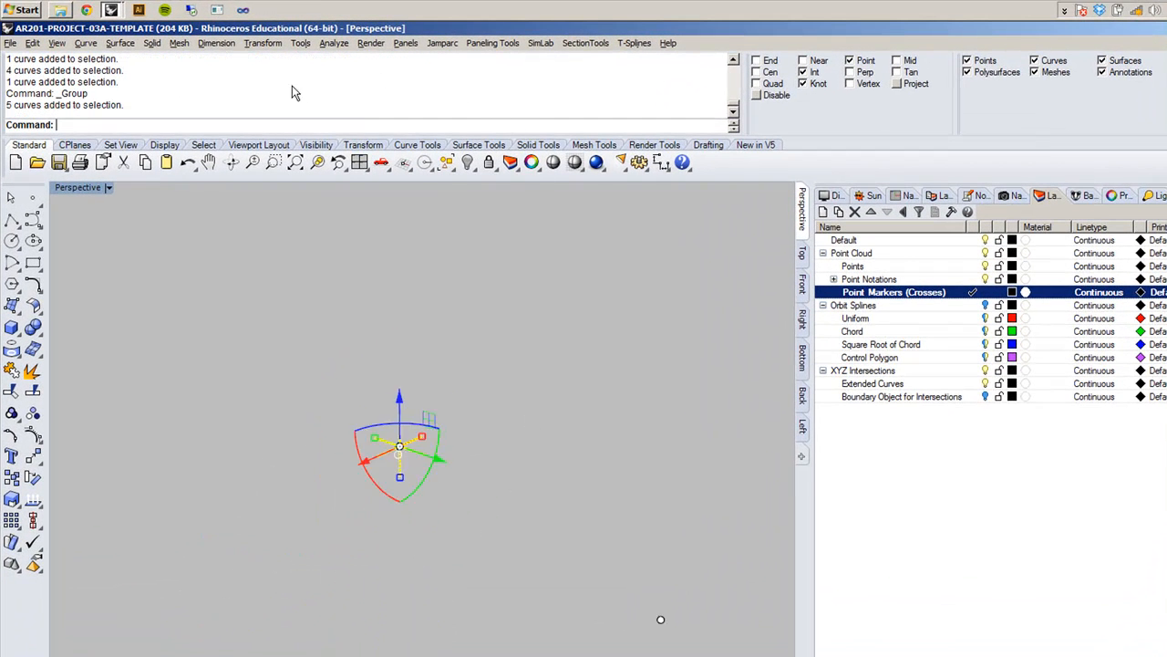
click(263, 42)
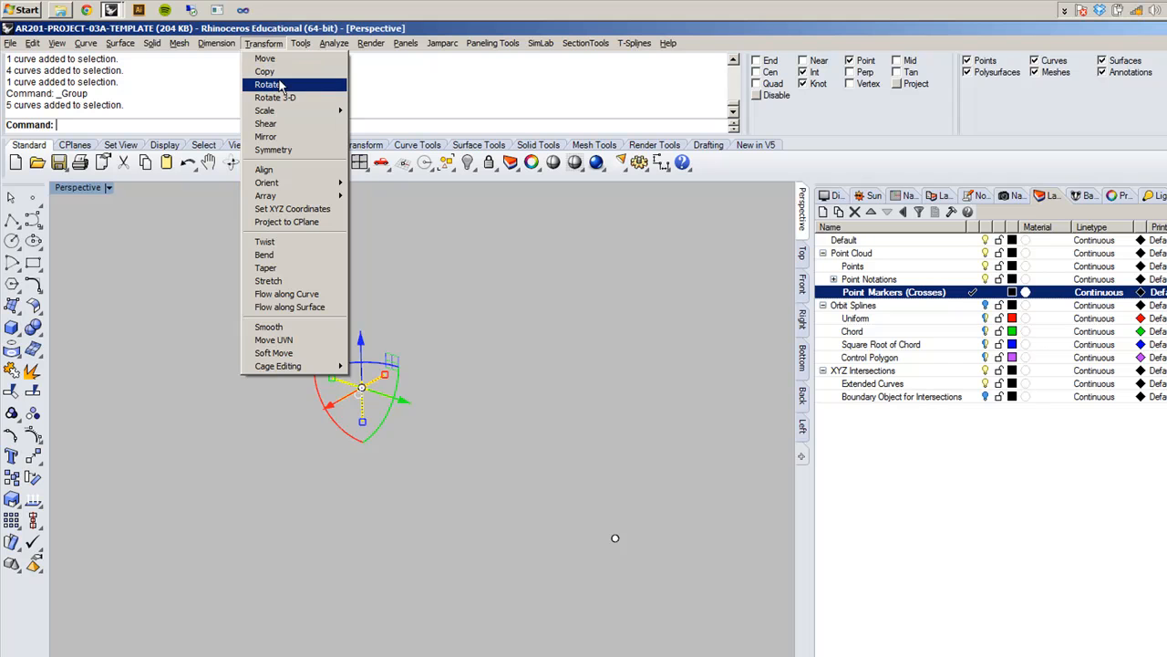
click(269, 71)
scroll(300, 505, up, 5)
click(272, 474)
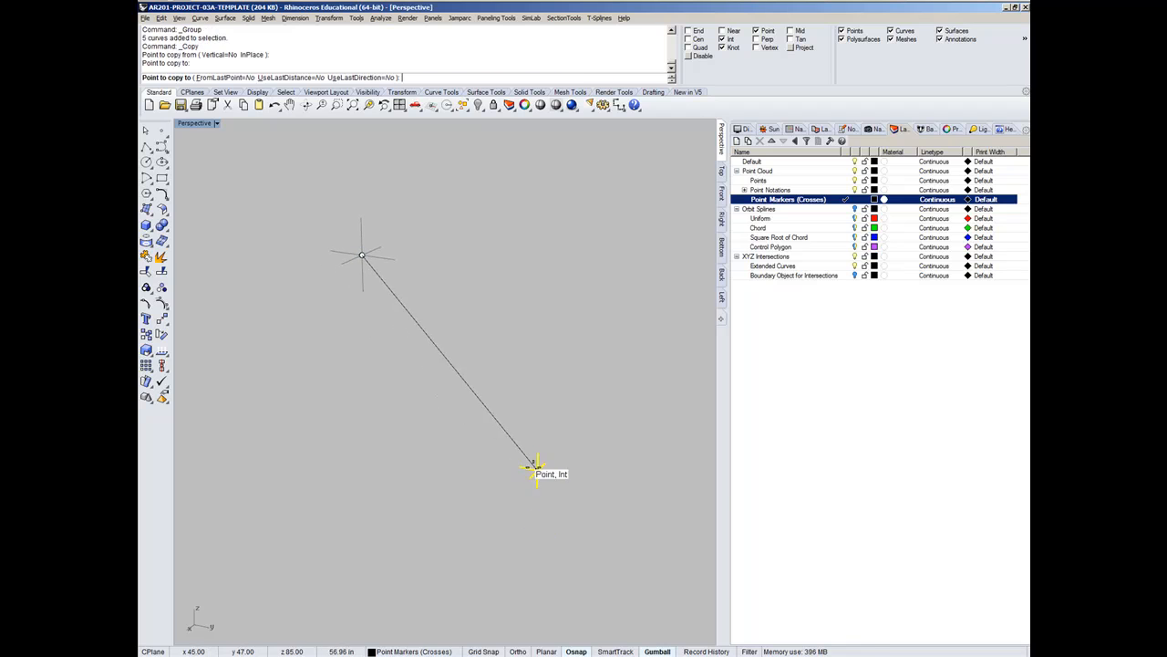
Step: Place copies of the cross on the remaining three points of the cloud and finish copying
scroll(538, 465, down, 5)
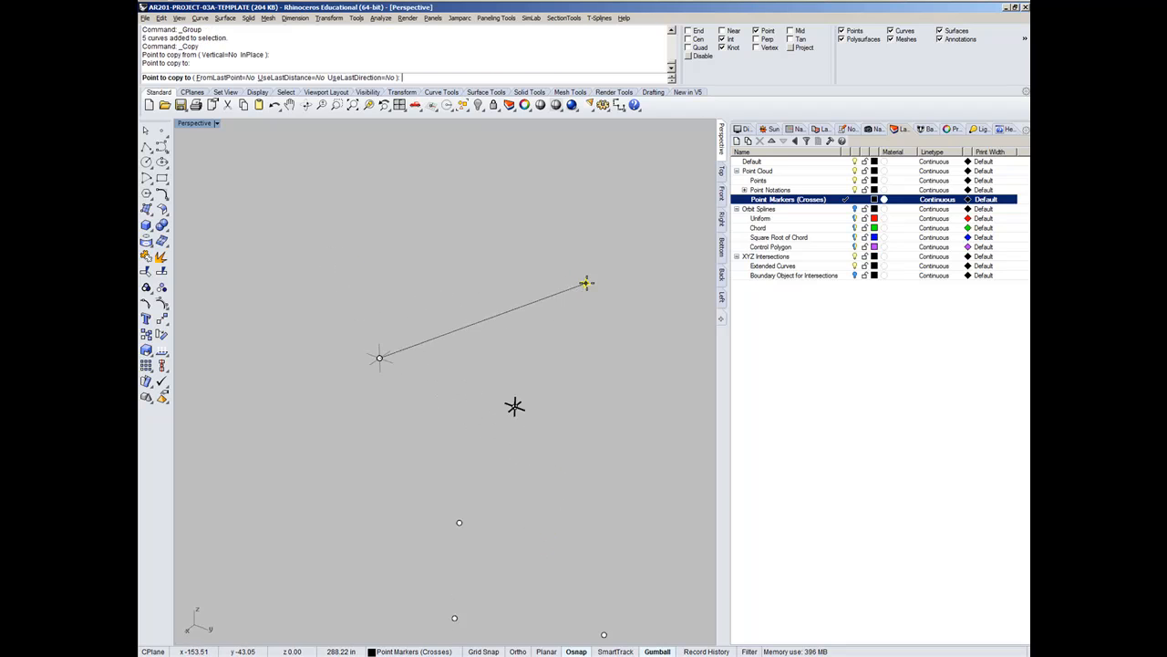
click(460, 465)
click(459, 530)
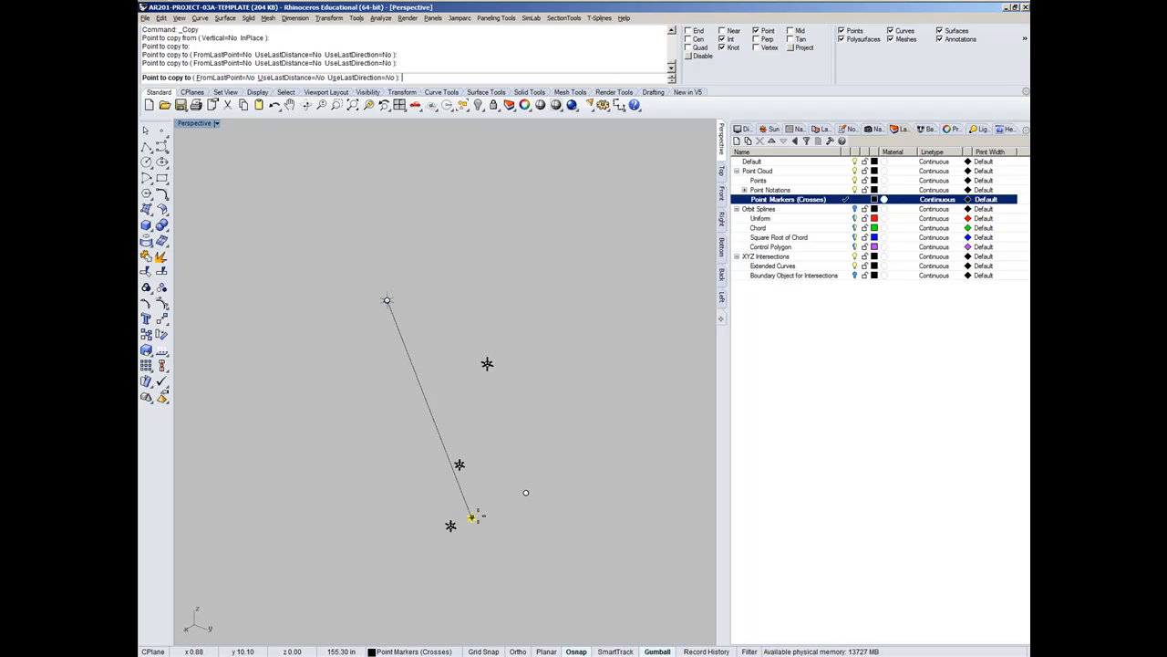
click(526, 493)
key(Return)
right_drag(544, 334, 584, 542)
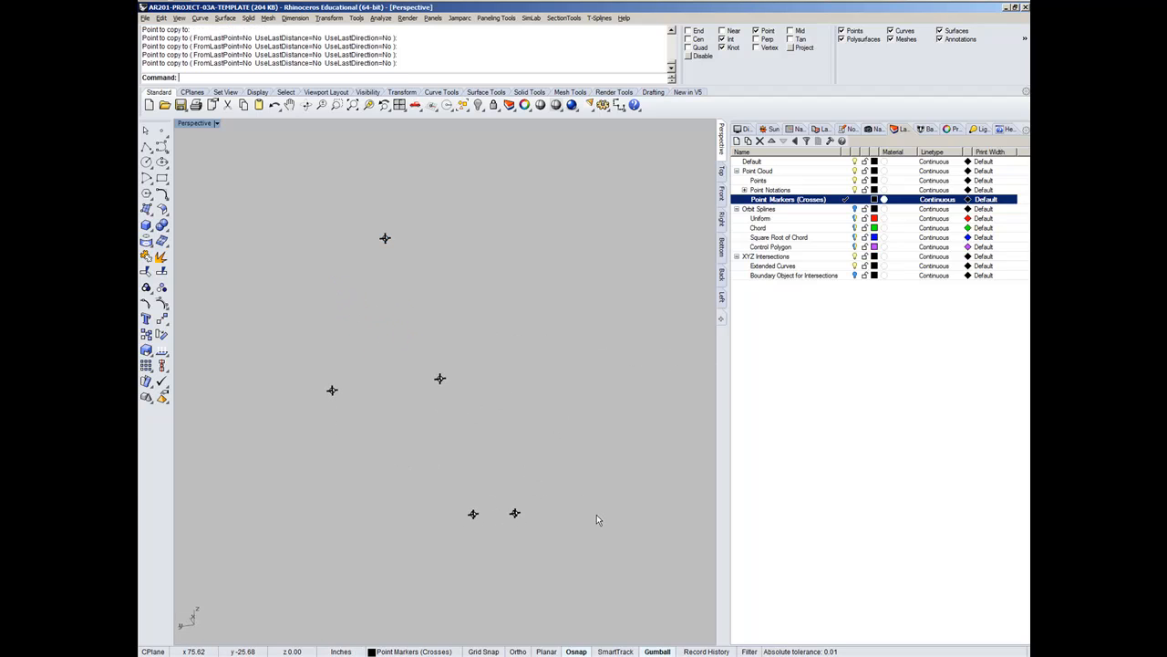
right_drag(600, 513, 654, 420)
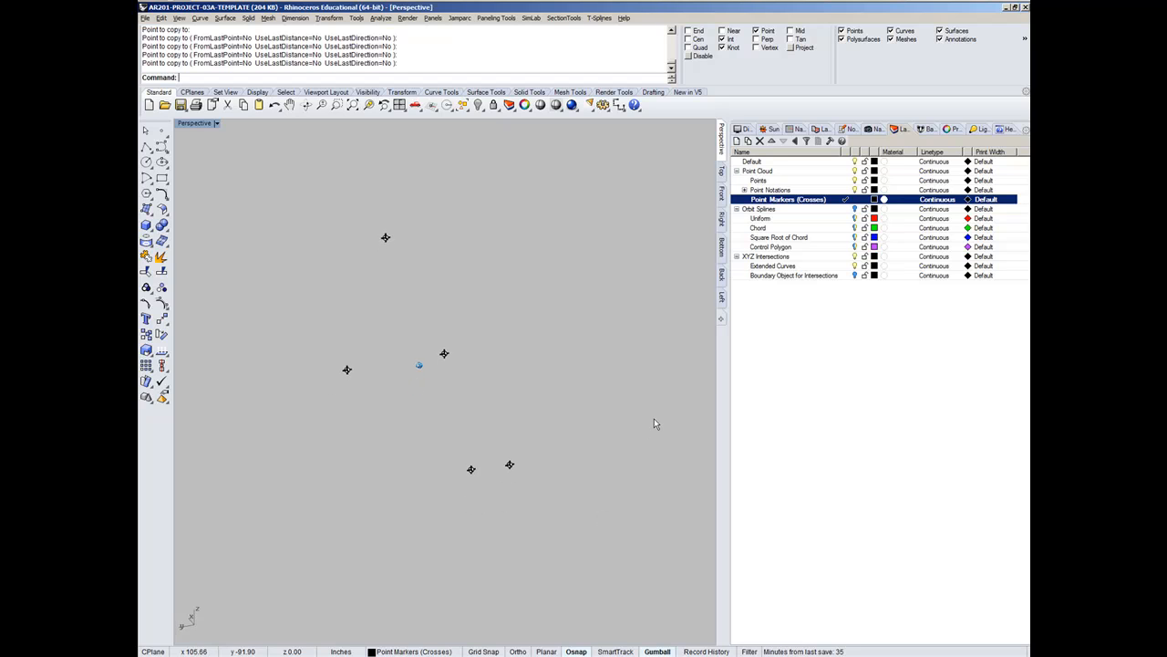
Step: Make Point Notations the current layer
click(846, 190)
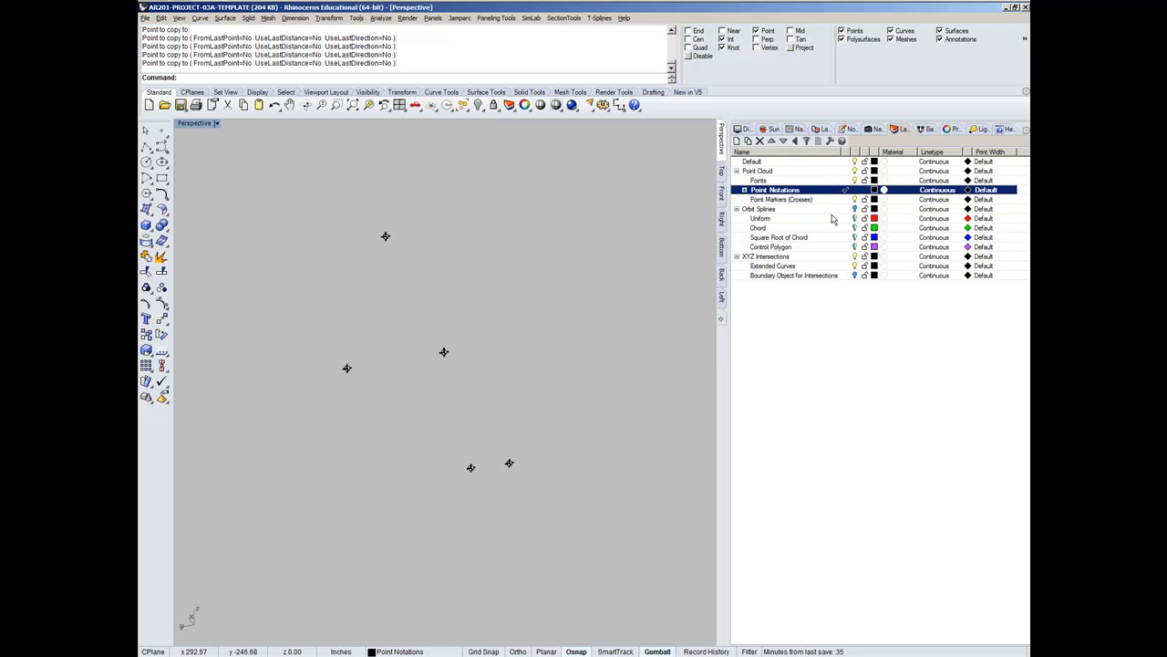
right_drag(423, 331, 445, 332)
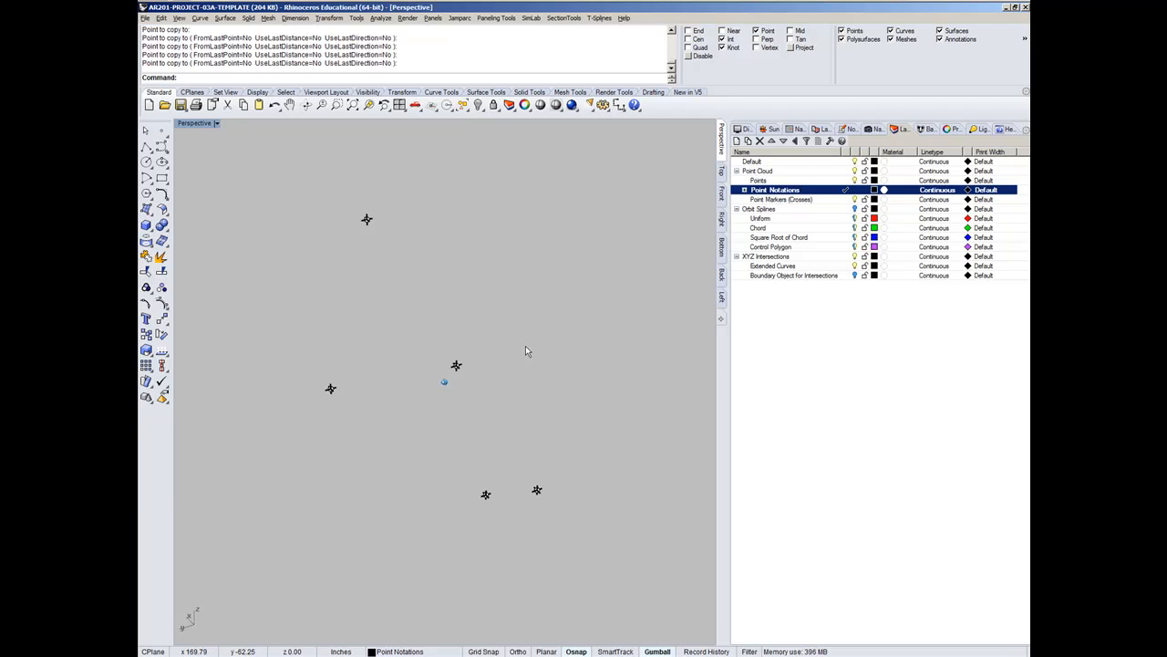
right_drag(525, 345, 525, 347)
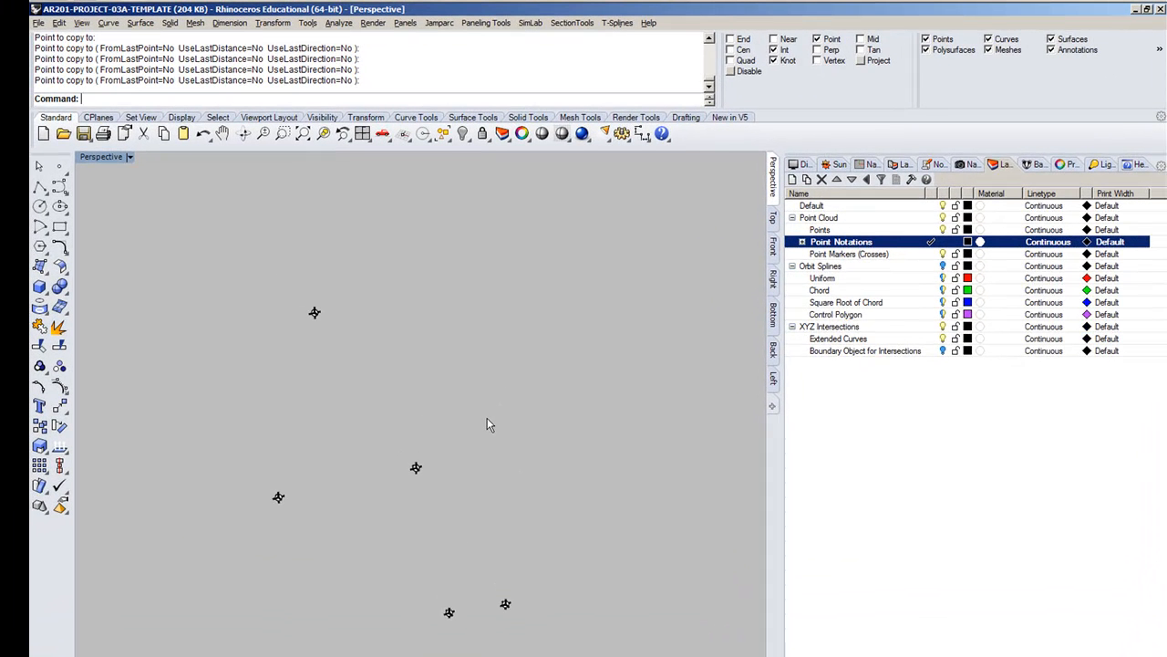
right_drag(487, 418, 489, 456)
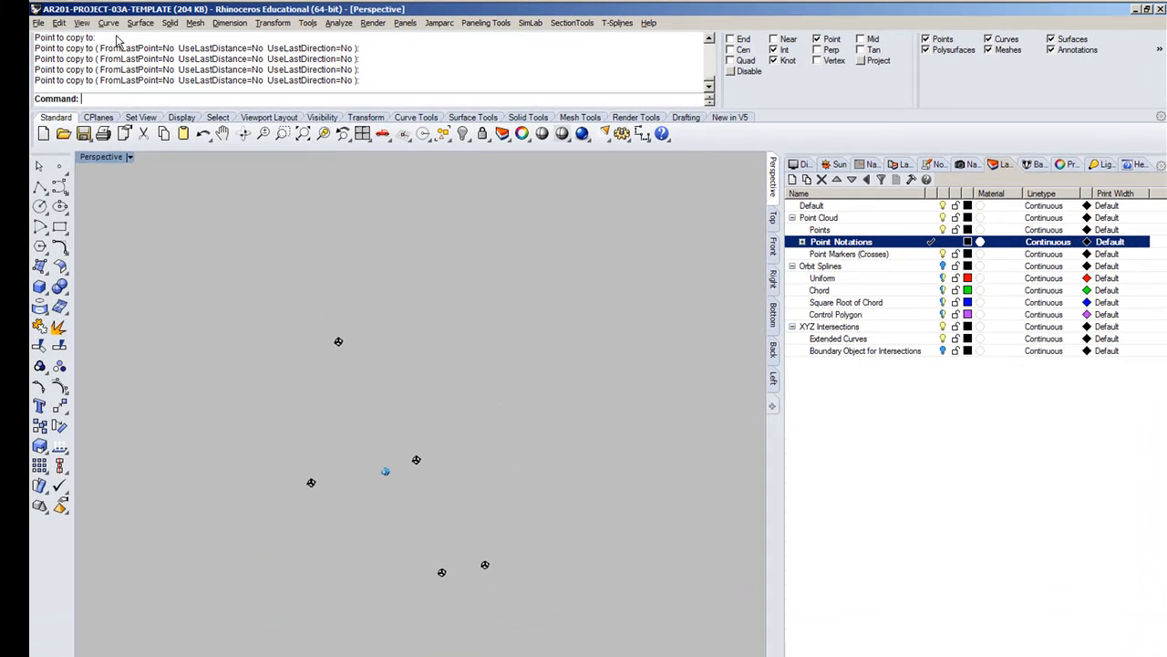
Step: Switch to the 2014-11-05-PROJECT-03A-EXAMPLE file and examine its point coordinate notations in the Top view
key(alt+Tab)
scroll(550, 273, up, 10)
scroll(550, 273, down, 6)
scroll(556, 352, down, 5)
scroll(559, 356, up, 3)
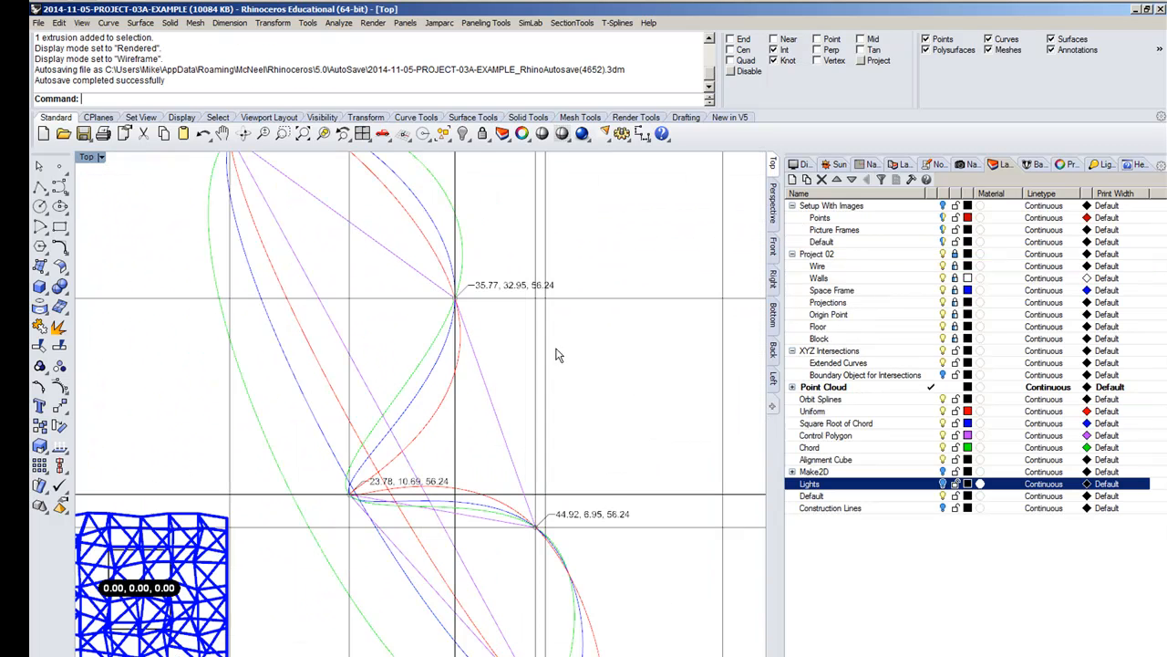
scroll(517, 286, up, 4)
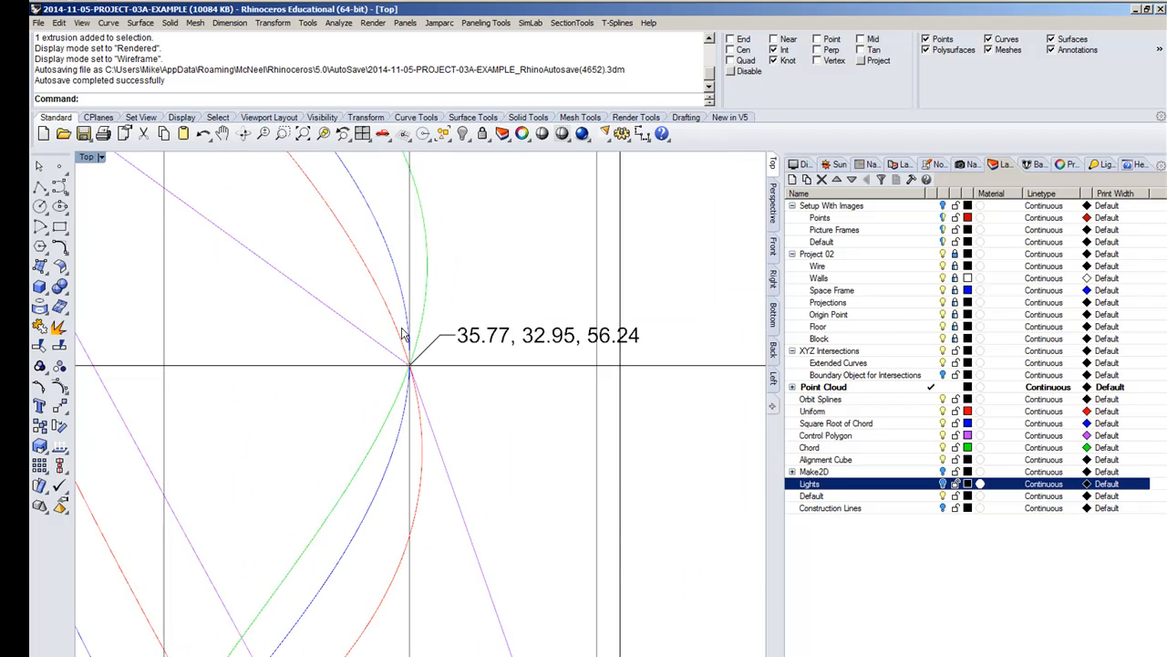
scroll(482, 353, down, 3)
scroll(532, 478, up, 2)
scroll(532, 478, down, 2)
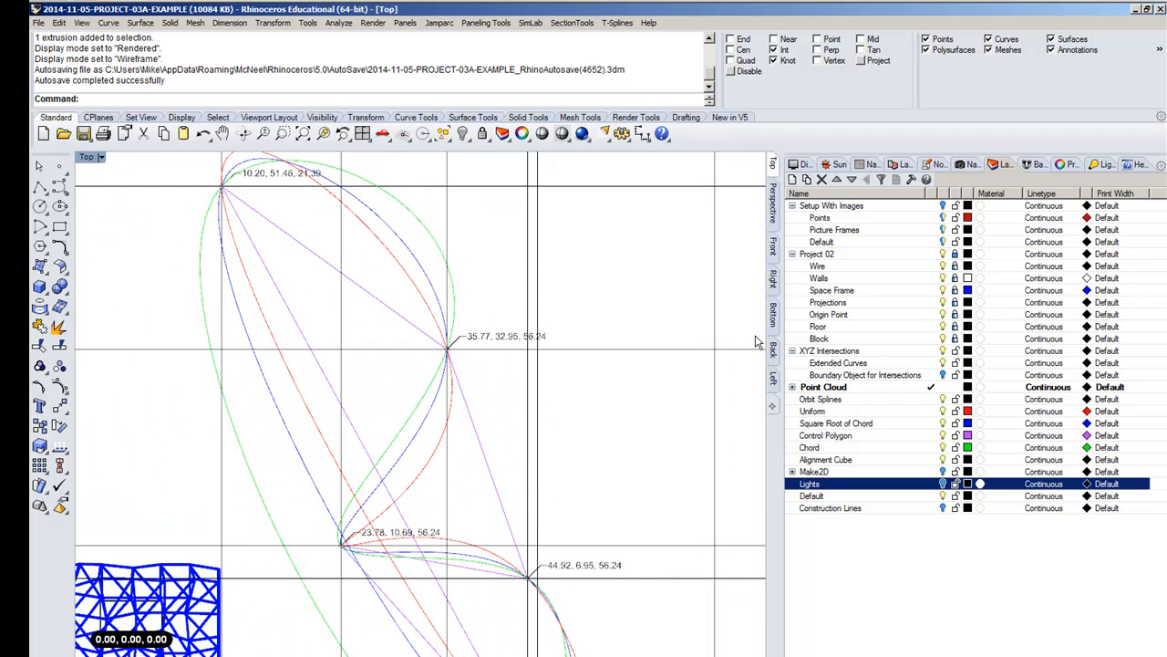
Step: Select a marker cross and its point in the example's Right view and examine how the point is shown there
click(777, 272)
scroll(659, 261, down, 4)
scroll(604, 472, up, 5)
scroll(616, 438, down, 2)
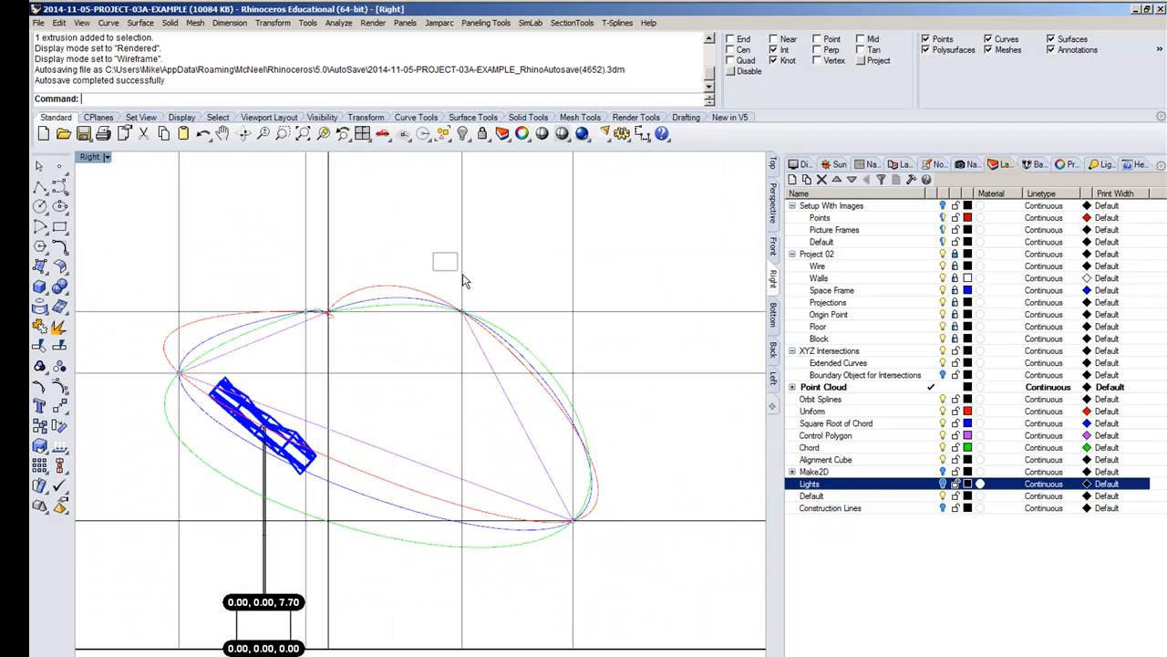
drag(435, 254, 514, 371)
scroll(481, 341, up, 8)
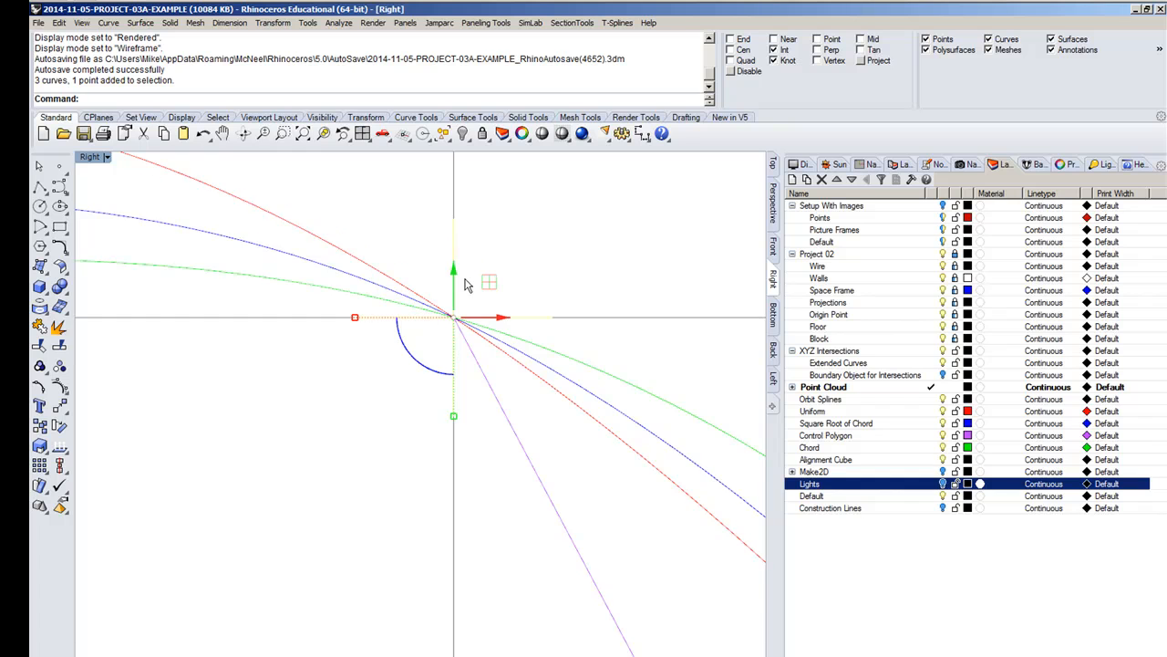
scroll(465, 285, down, 4)
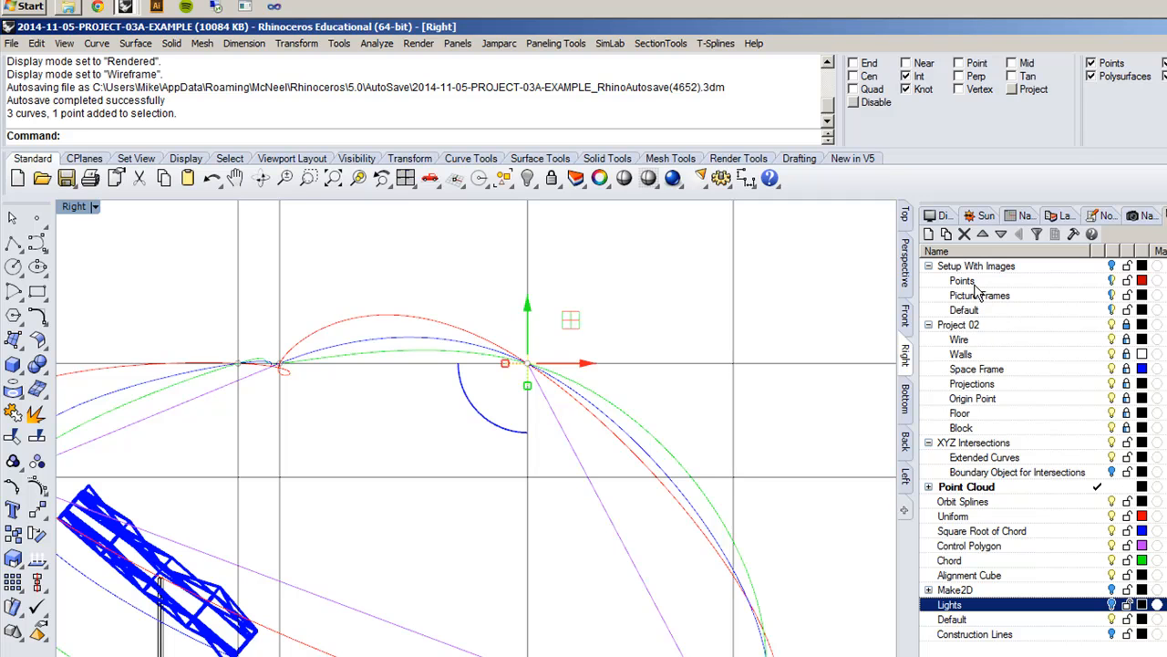
Step: Expand the example's Point Cloud and Point Notations layers, and show and hide the Right View sublayer to examine its notations
click(929, 487)
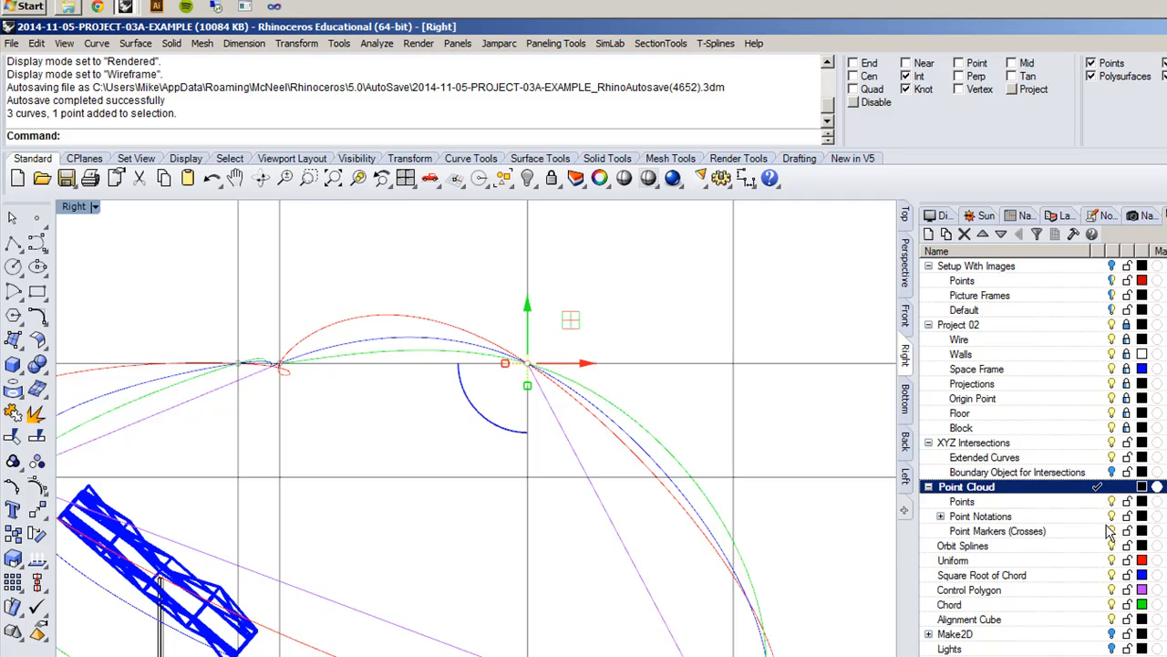
click(941, 516)
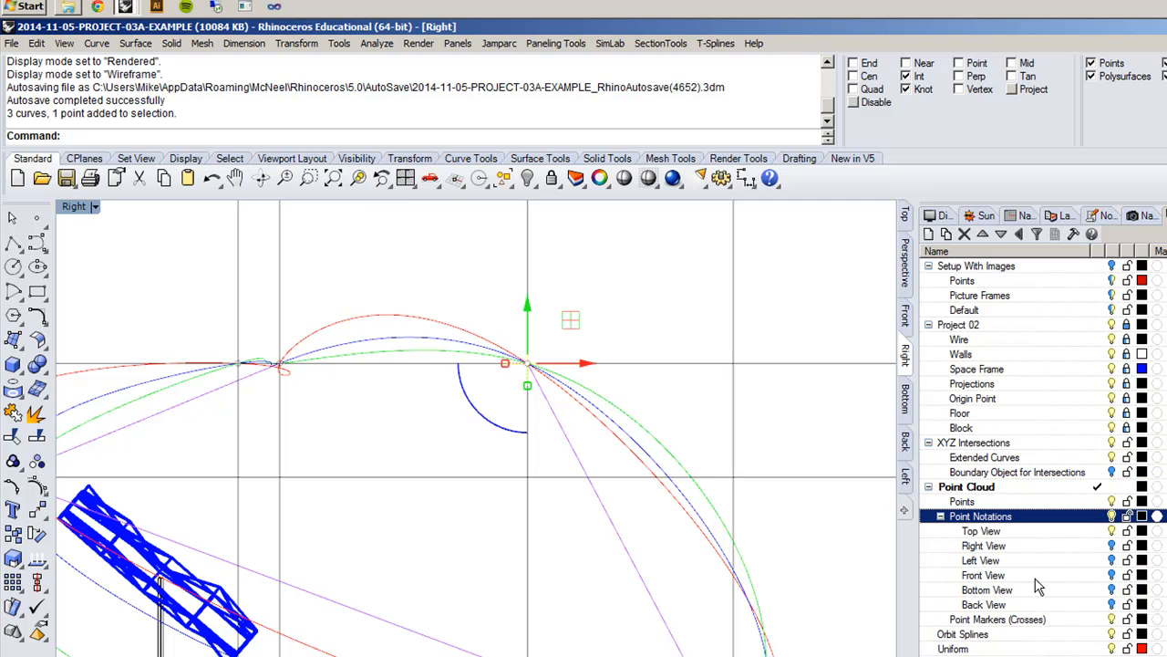
click(1112, 545)
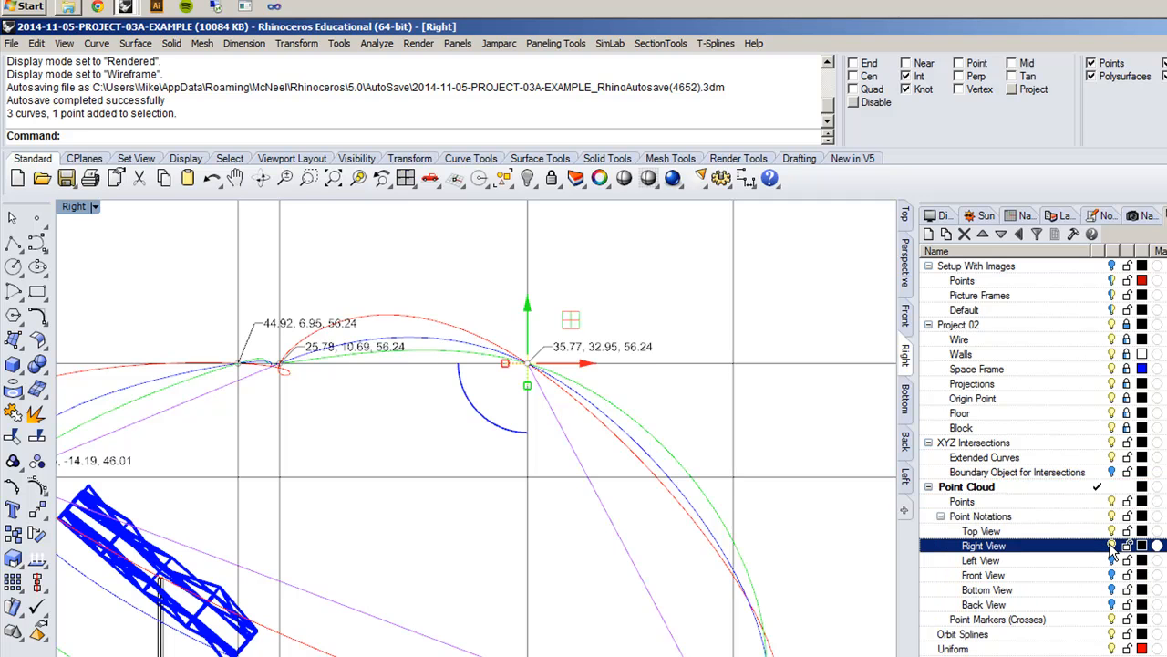
click(1112, 547)
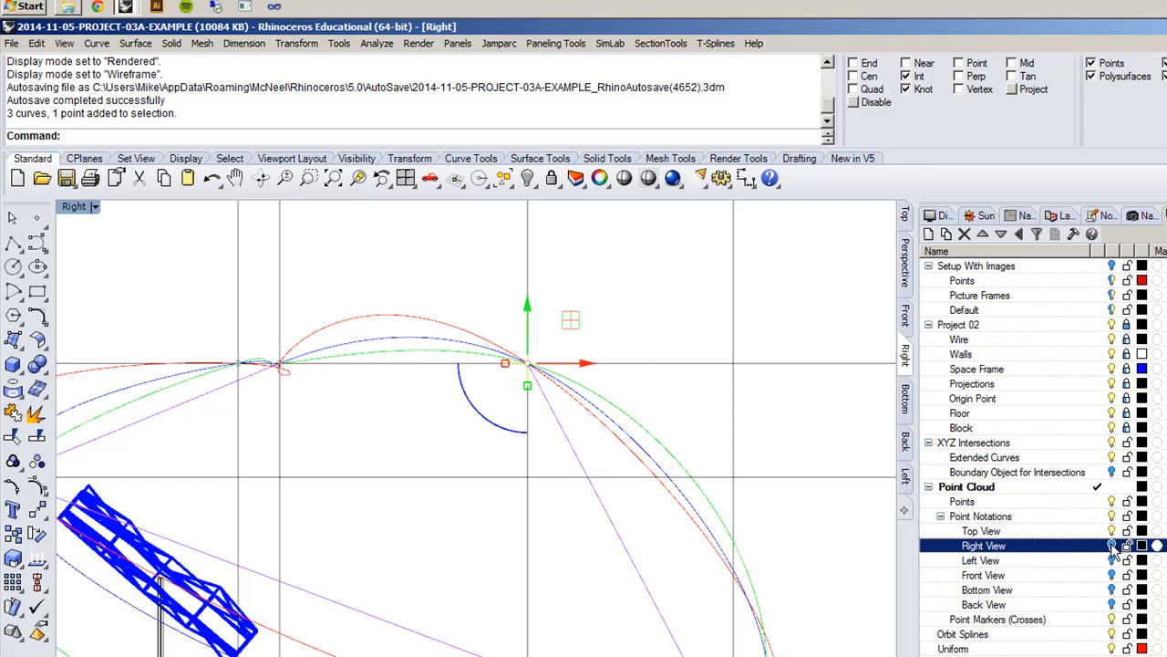
Step: Turn on the example's Right View notations, examine how their leaders label the points, and turn the sublayer off again
click(1113, 547)
scroll(1114, 551, down, 3)
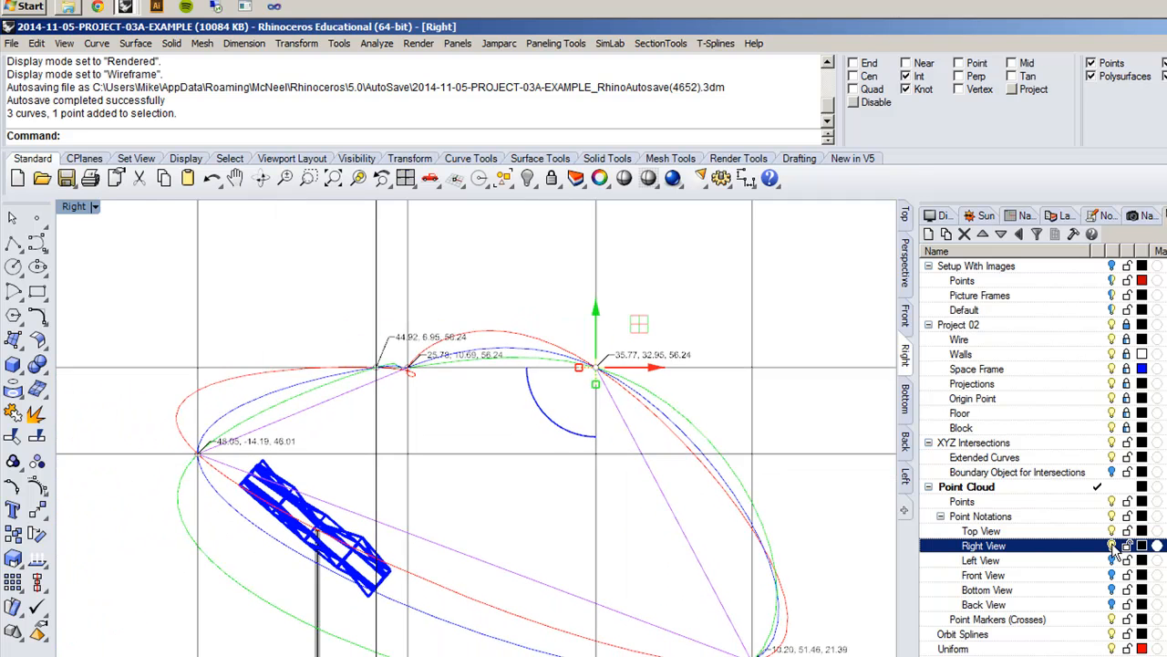
click(1112, 548)
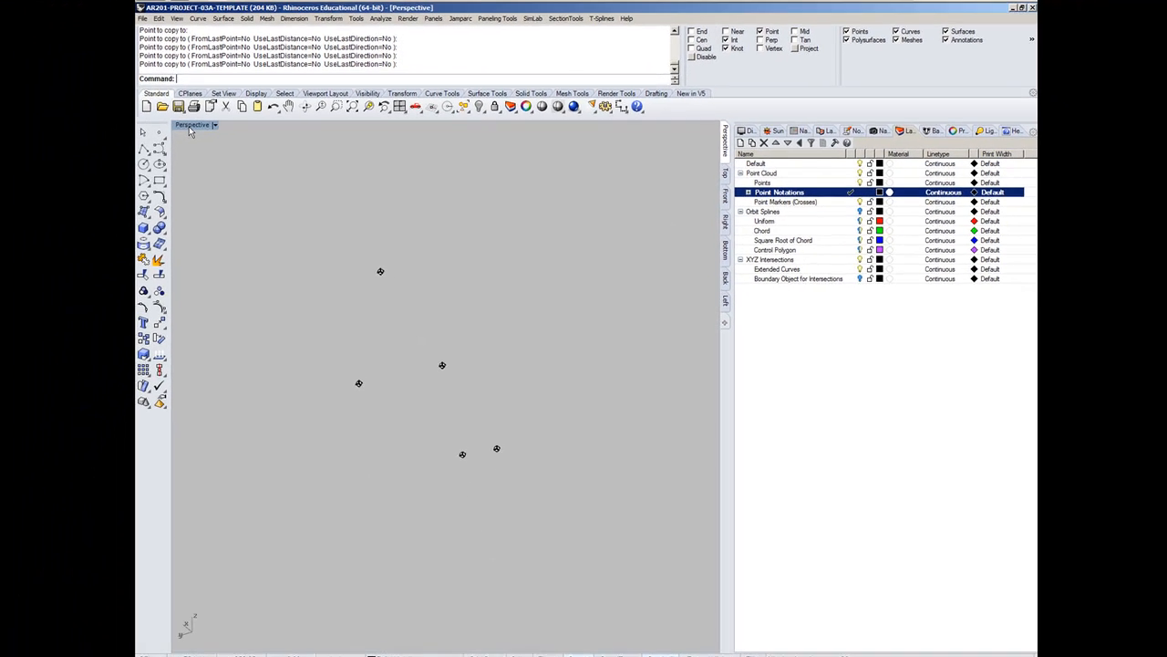
Step: Restore the multi-viewport layout in the AR201-PROJECT-03A-TEMPLATE file and look through the saved Back, Bottom and Left named views
double_click(192, 126)
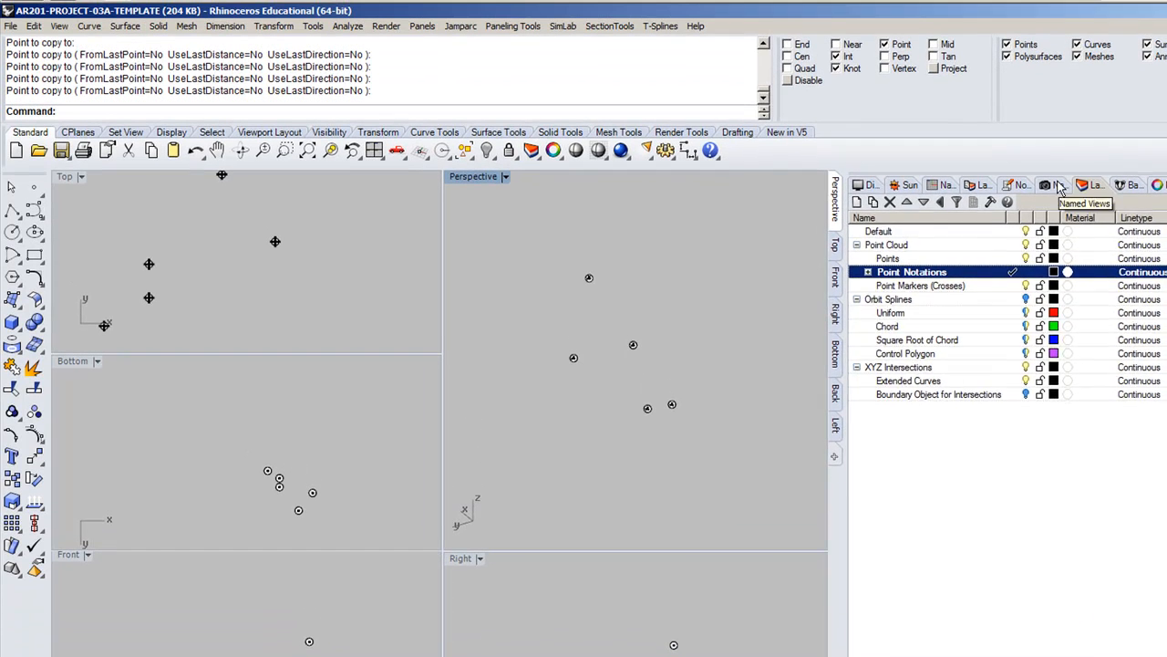
click(1056, 61)
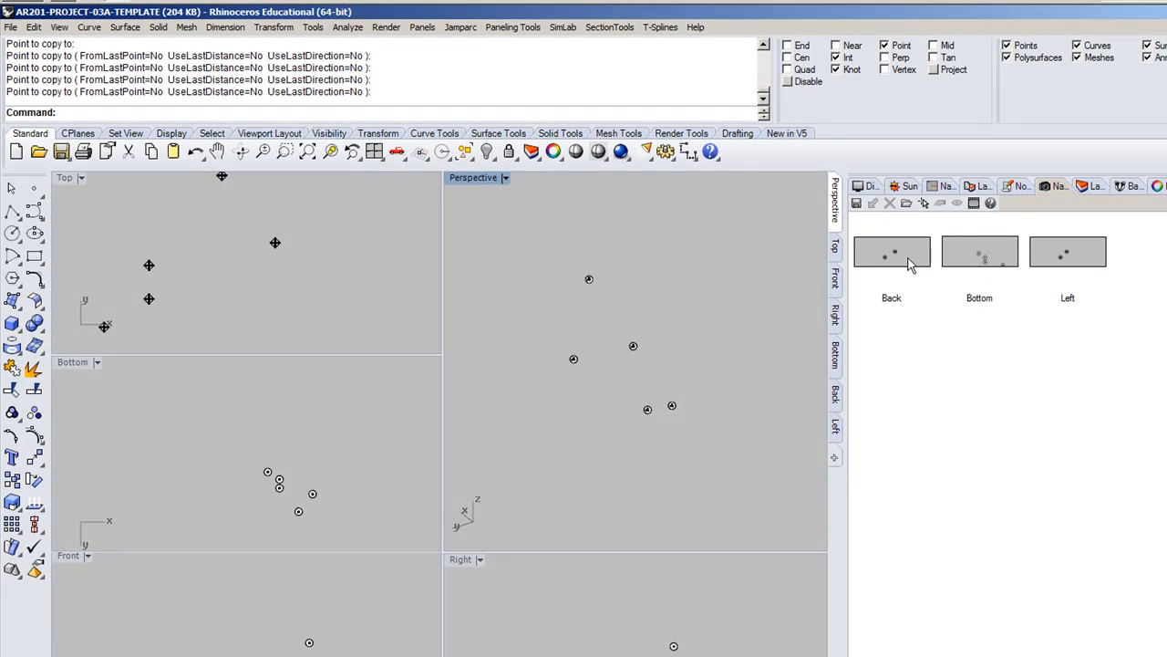
click(954, 264)
click(1054, 265)
click(994, 262)
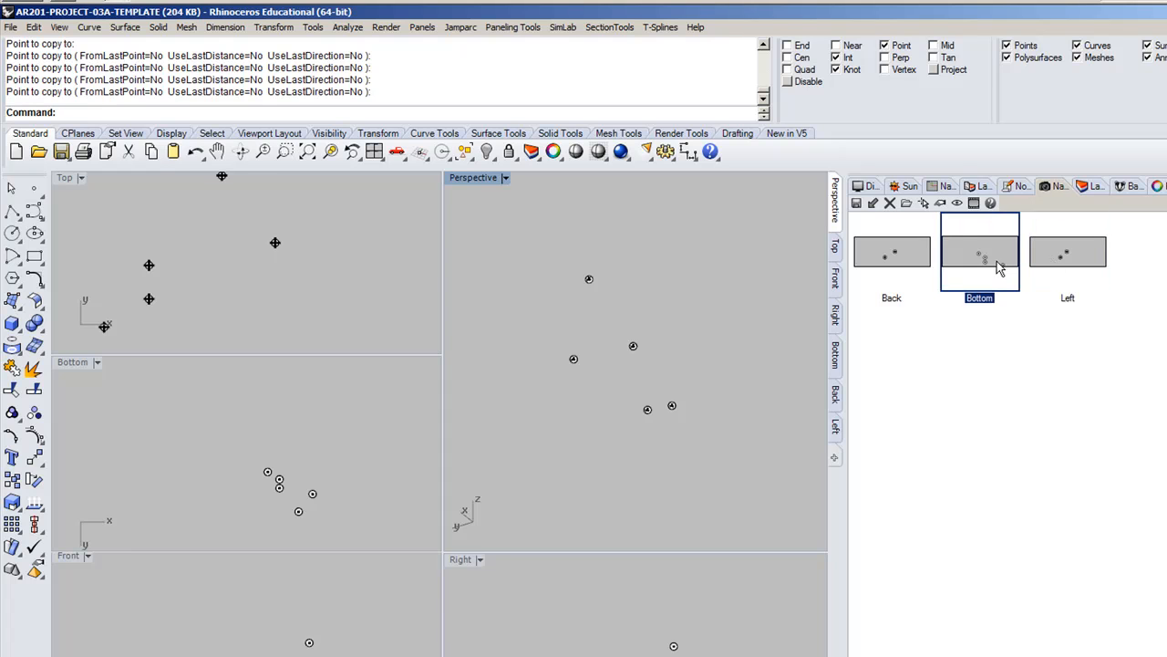
click(898, 258)
Step: Examine the view-setting options available for the Right and Left viewports
click(836, 314)
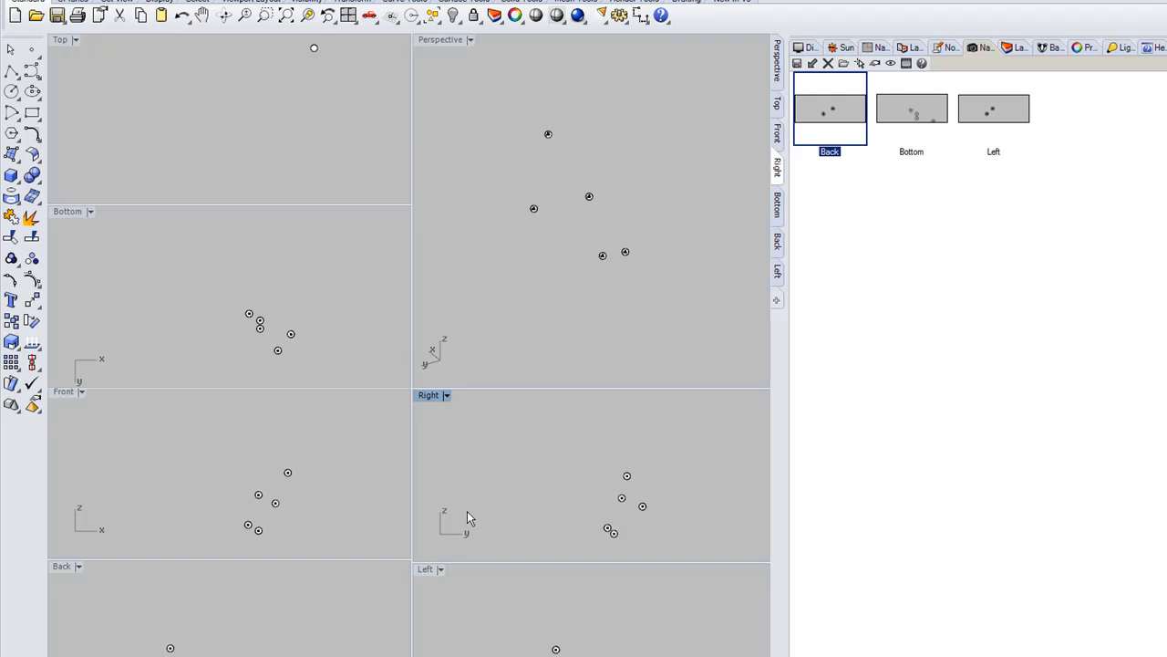
click(447, 396)
mouse_move(497, 218)
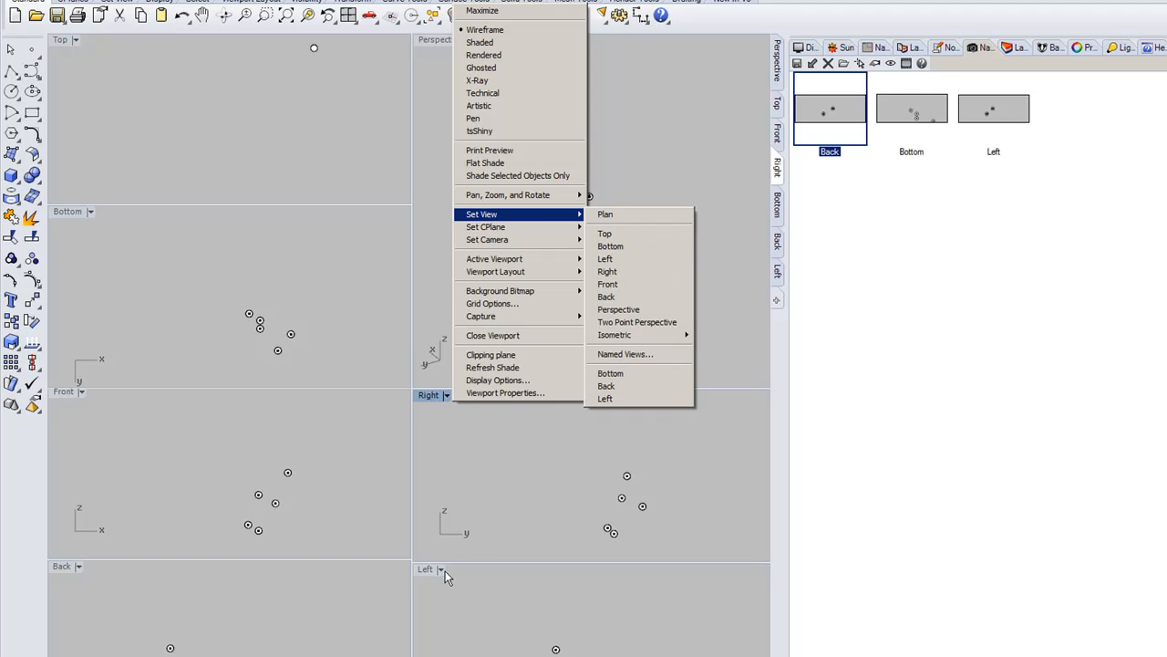
click(511, 540)
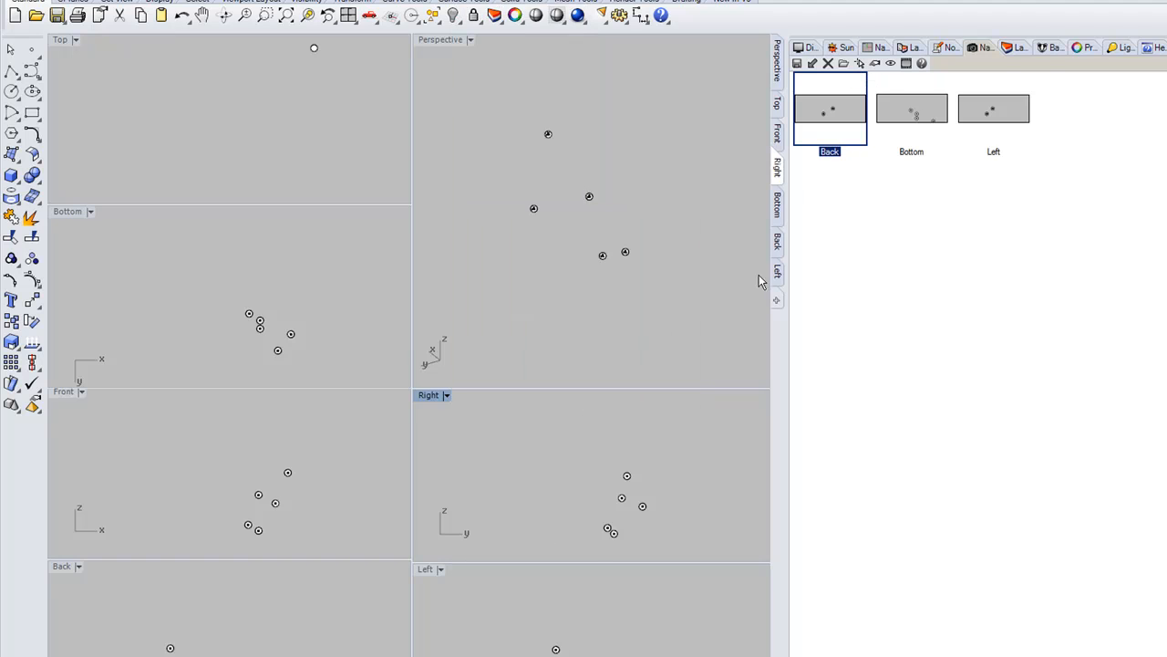
click(434, 569)
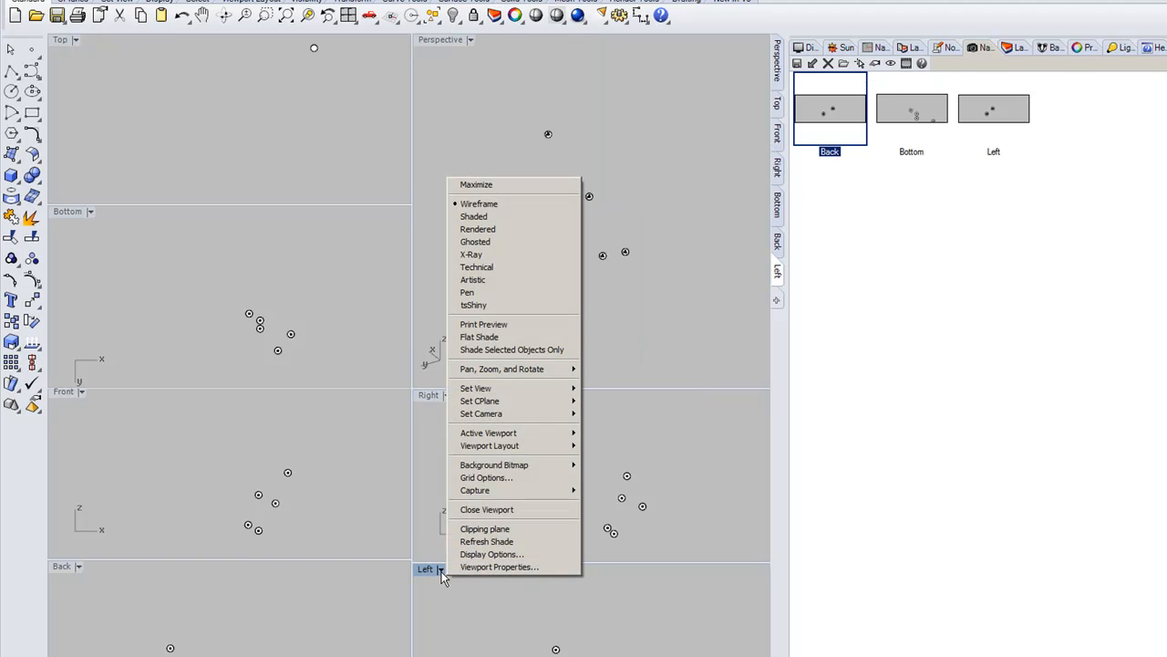
click(1032, 181)
Step: Switch the Left viewport to the Right view and bring it back with the saved Left named view
click(440, 569)
mouse_move(547, 389)
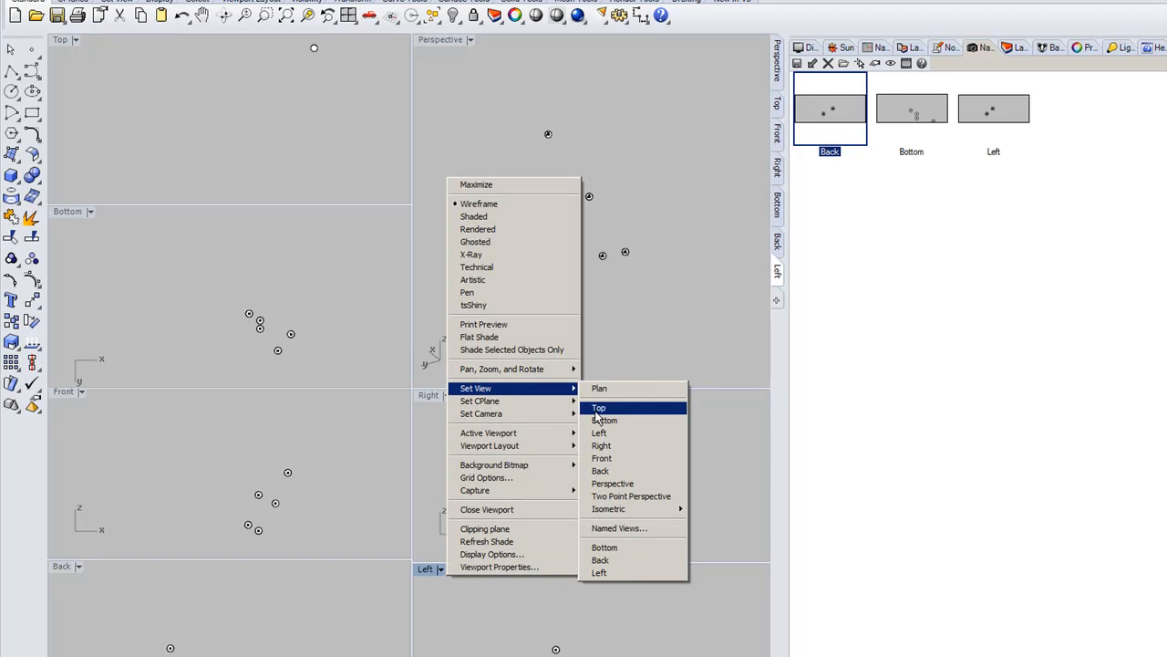
click(602, 445)
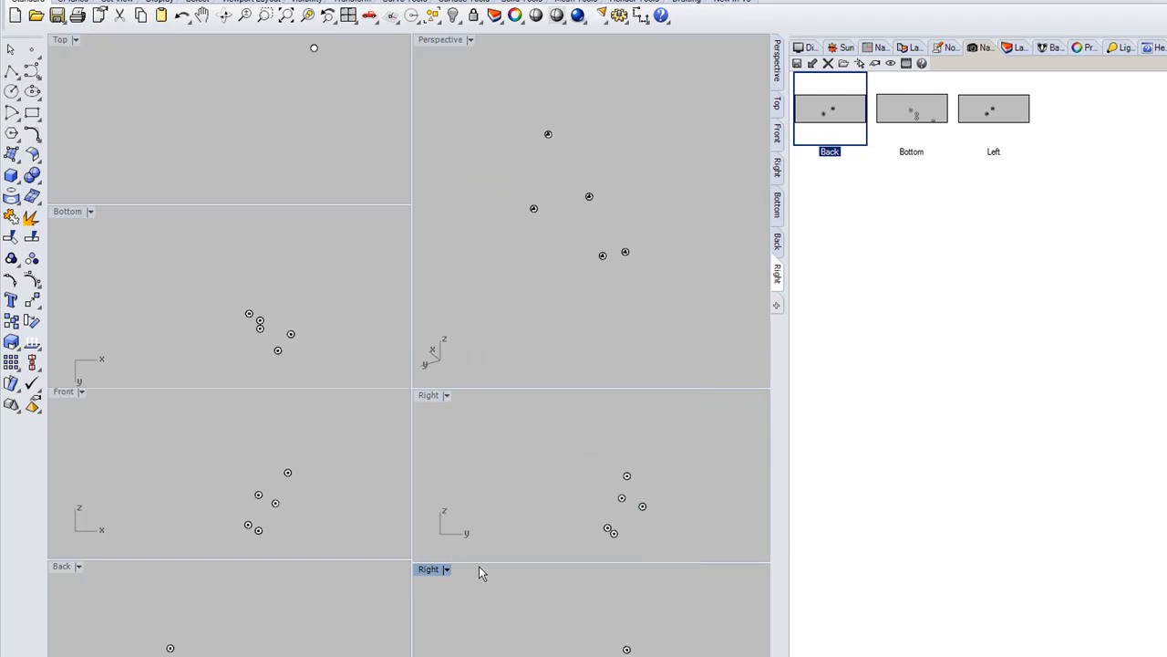
double_click(430, 569)
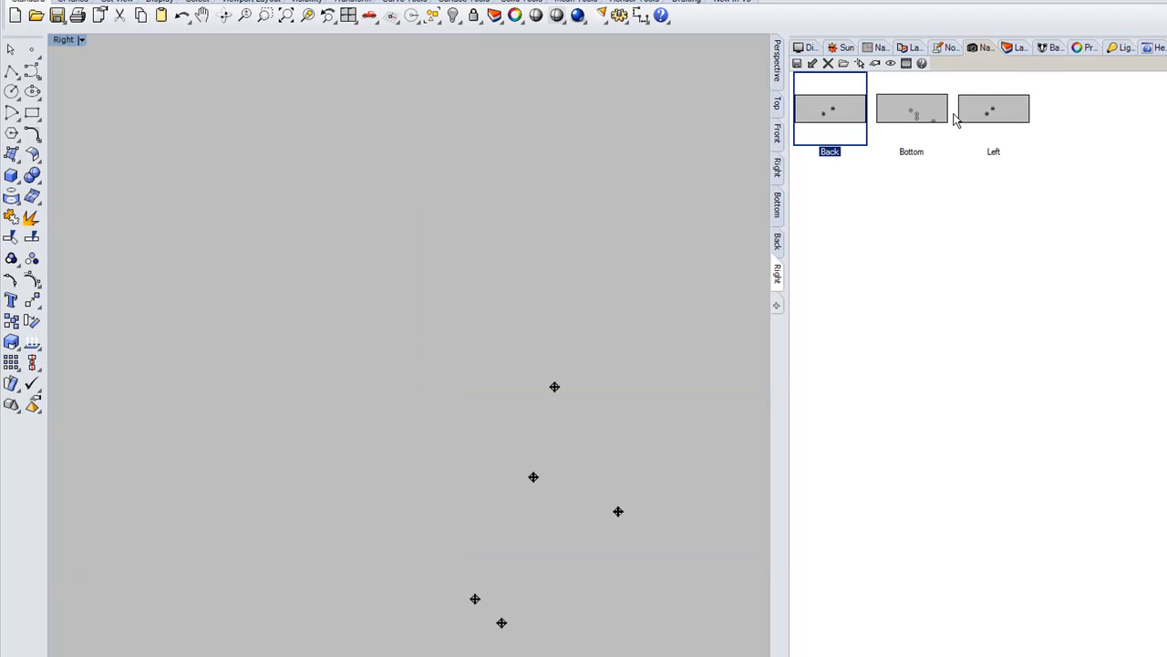
double_click(993, 116)
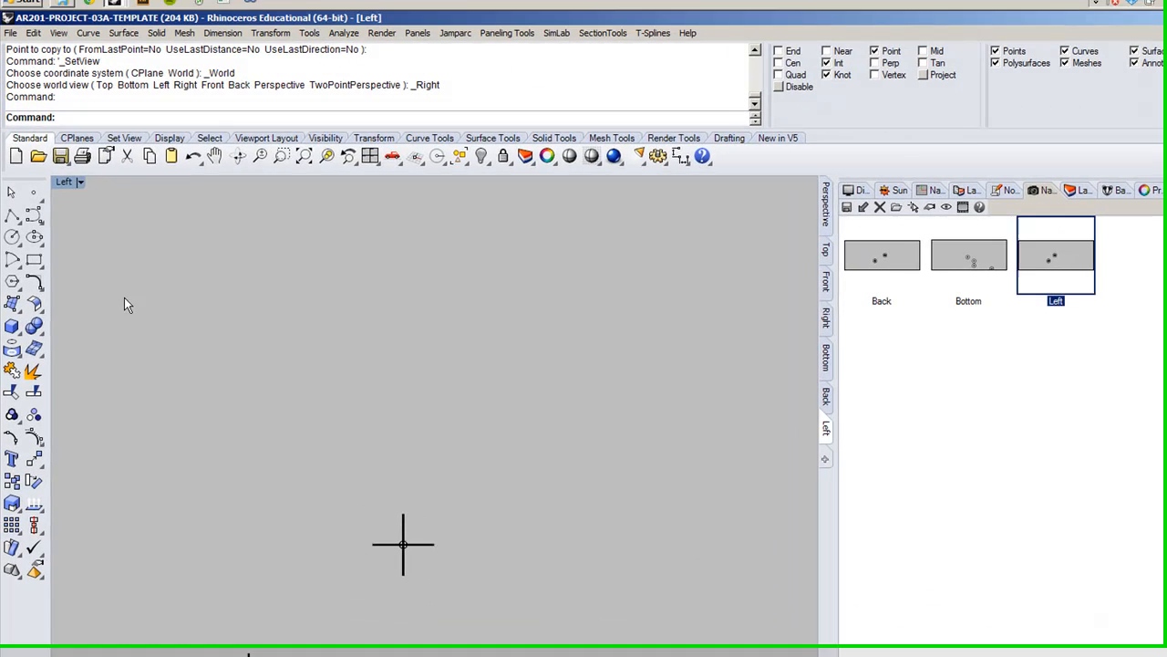
click(80, 195)
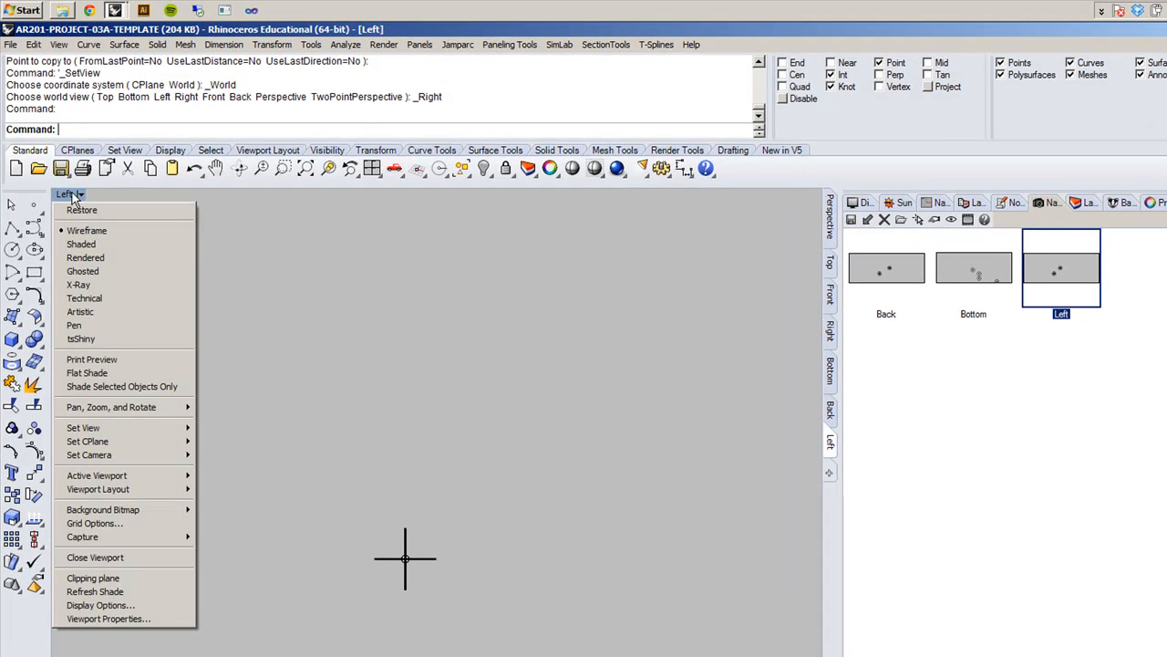
click(80, 209)
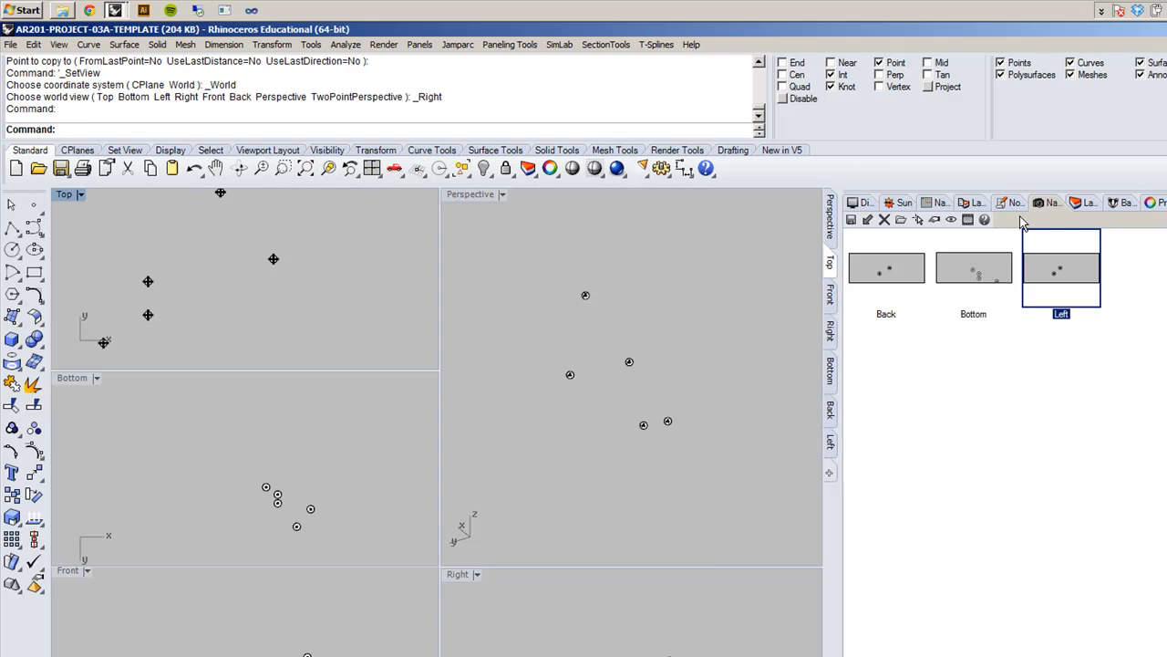
Step: Narrow the side panel area and examine the list of available panels for Named Views
click(998, 290)
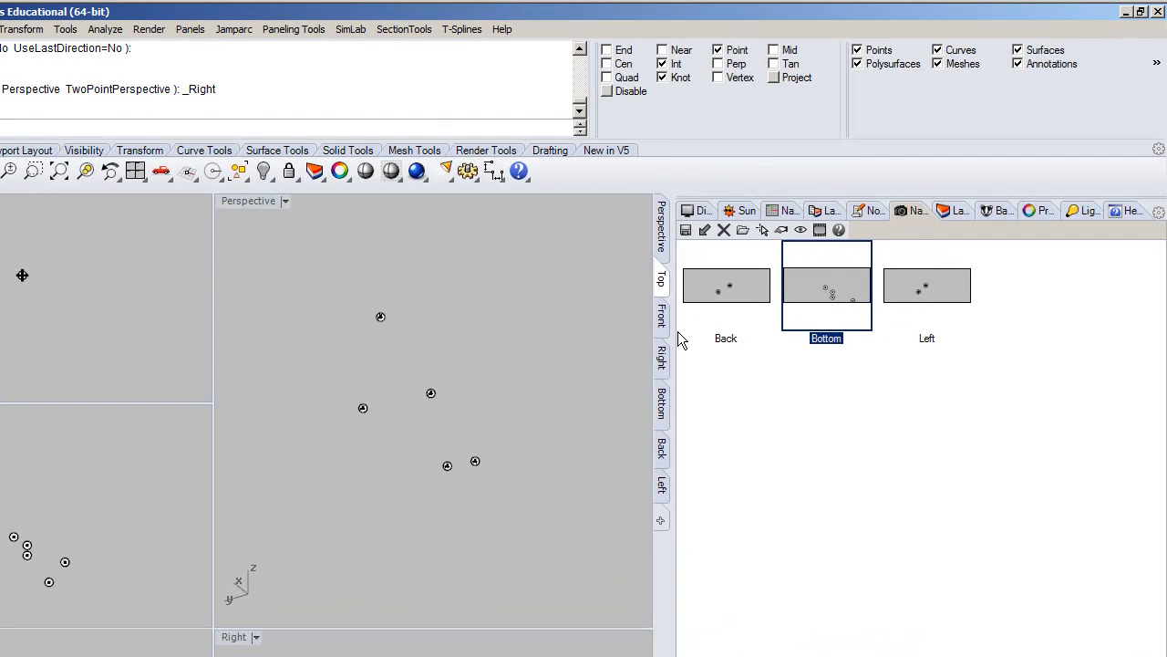
drag(676, 342, 716, 346)
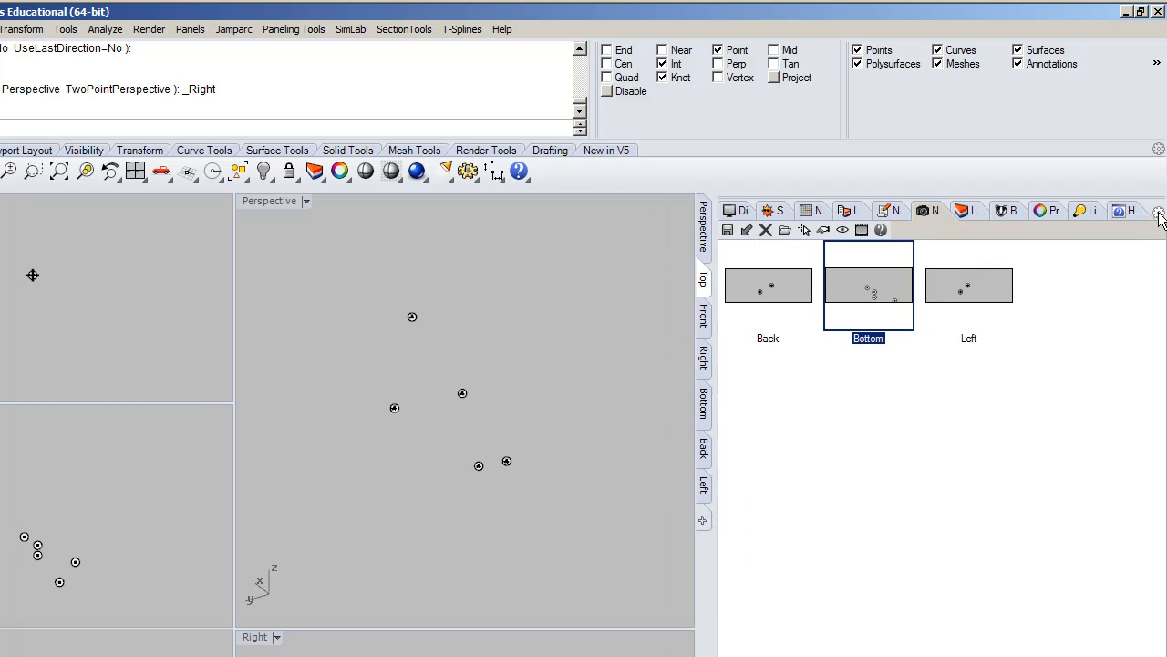
click(1159, 214)
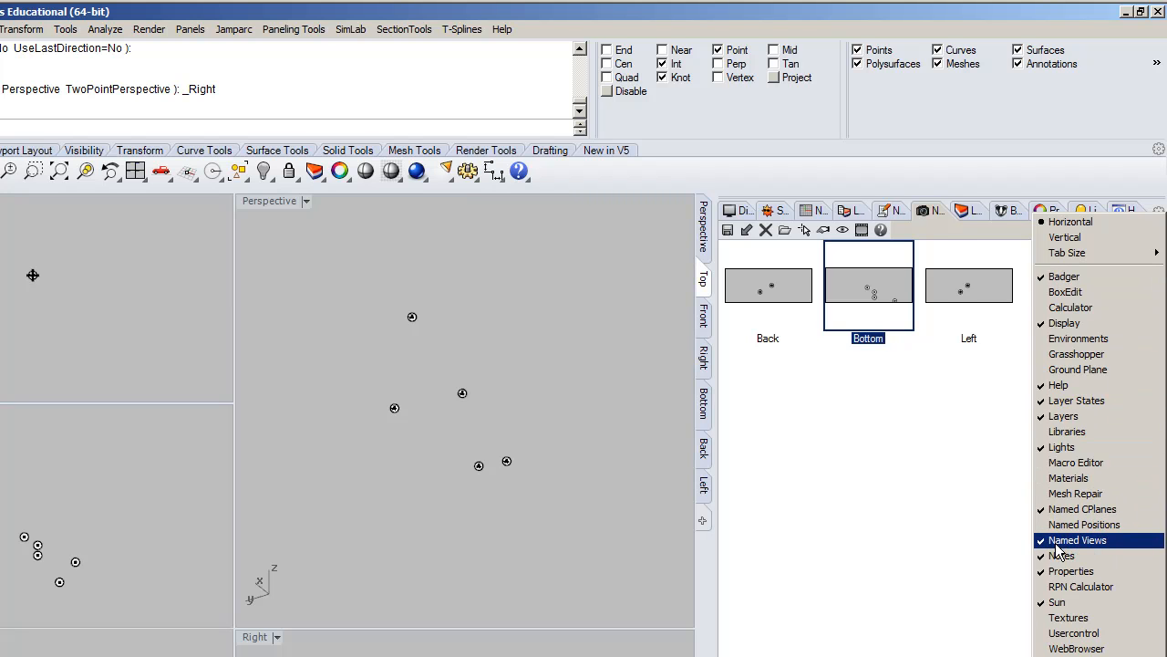
click(544, 336)
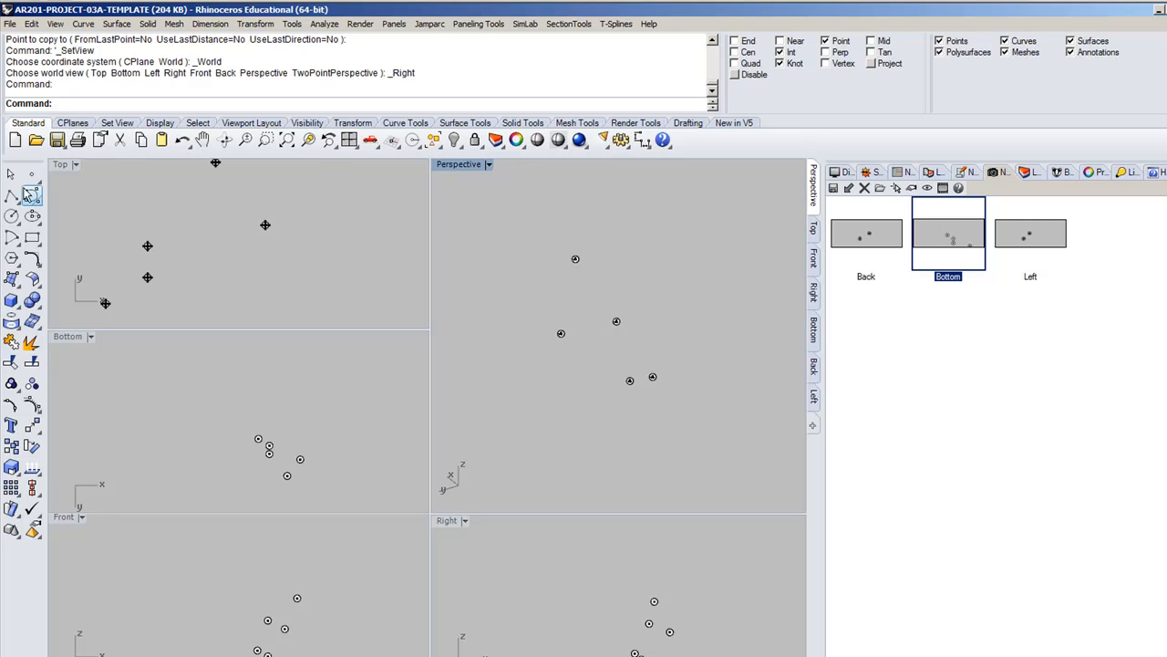
Step: Maximize the Top viewport and make the Top View sublayer of Point Notations the current layer
click(56, 174)
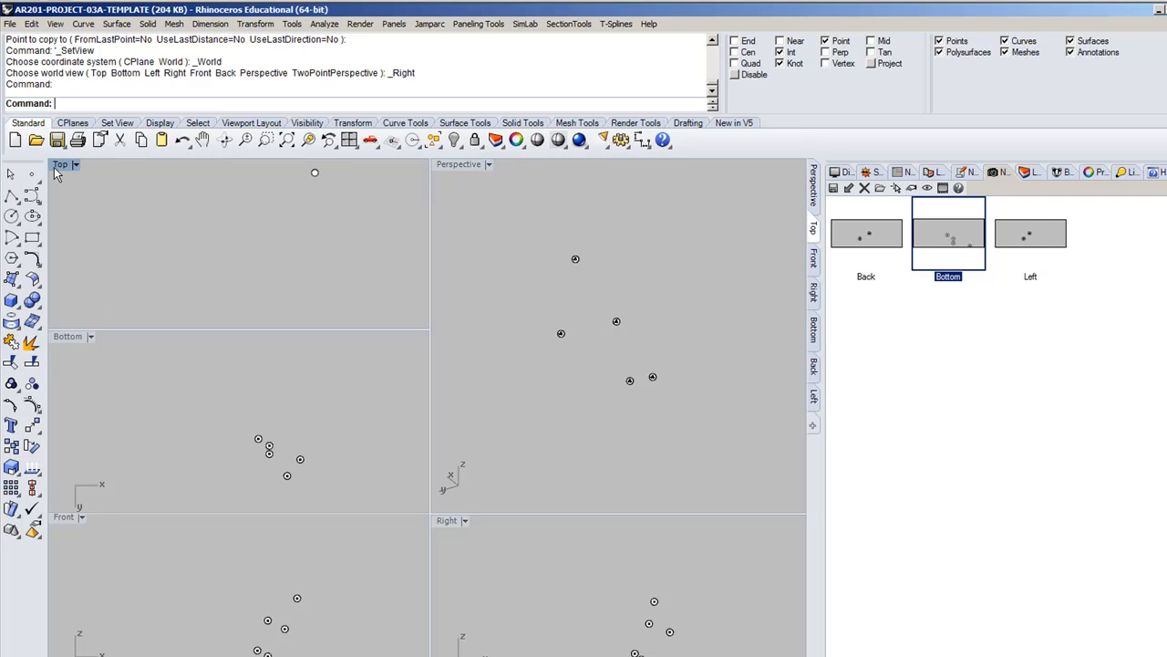
double_click(60, 164)
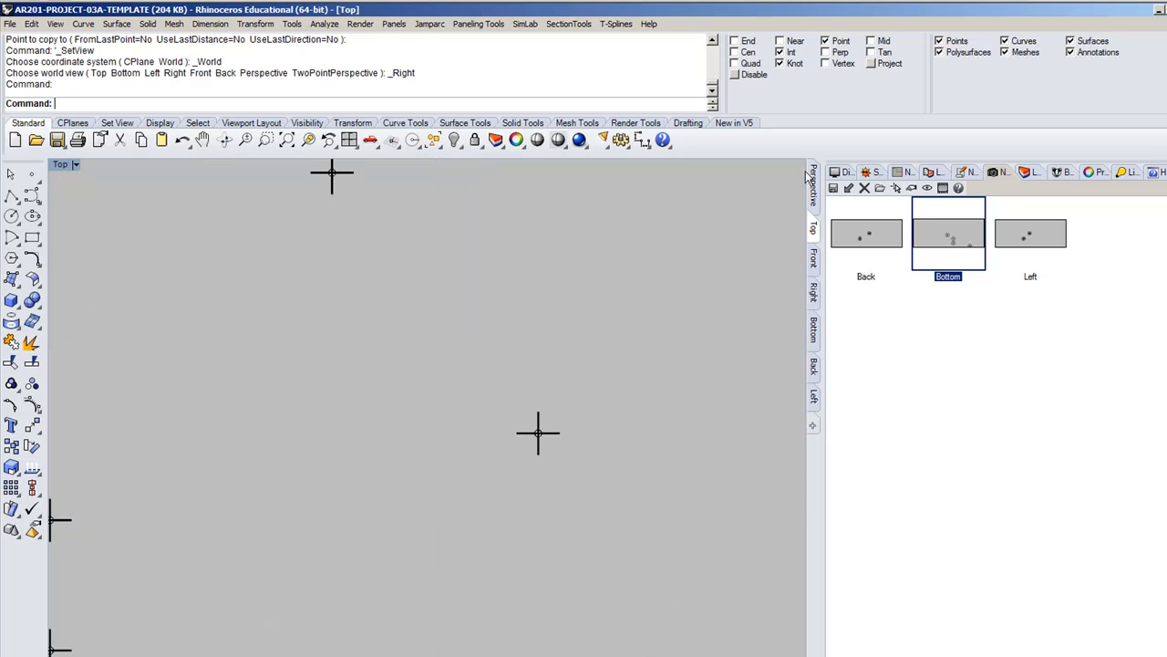
click(981, 175)
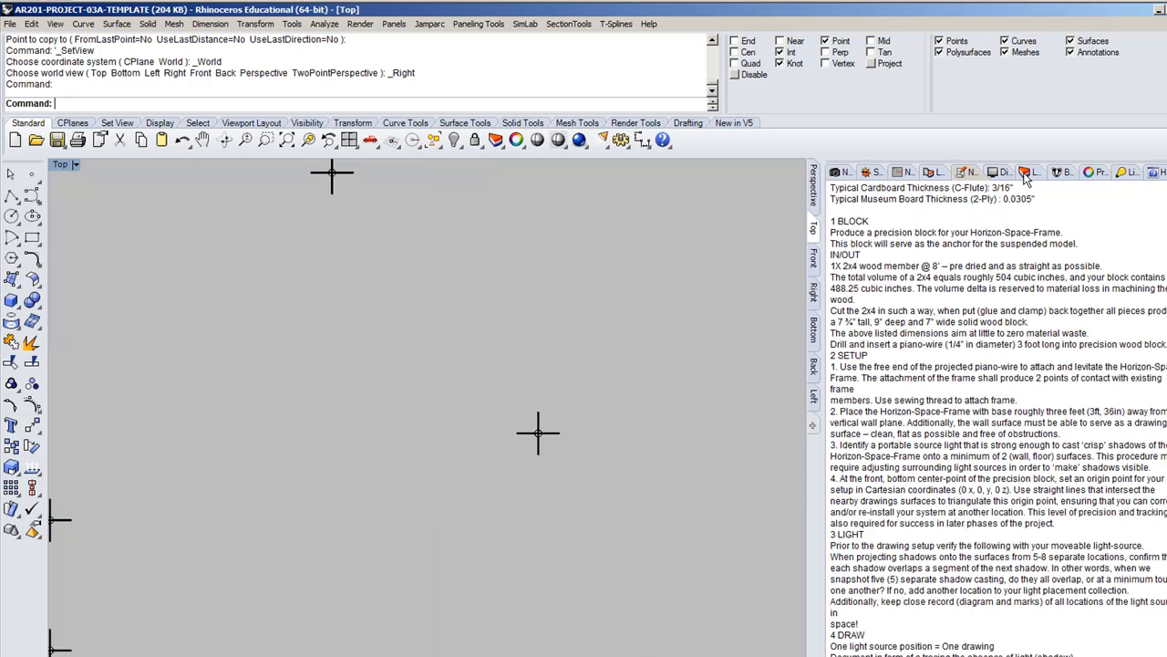
click(1027, 175)
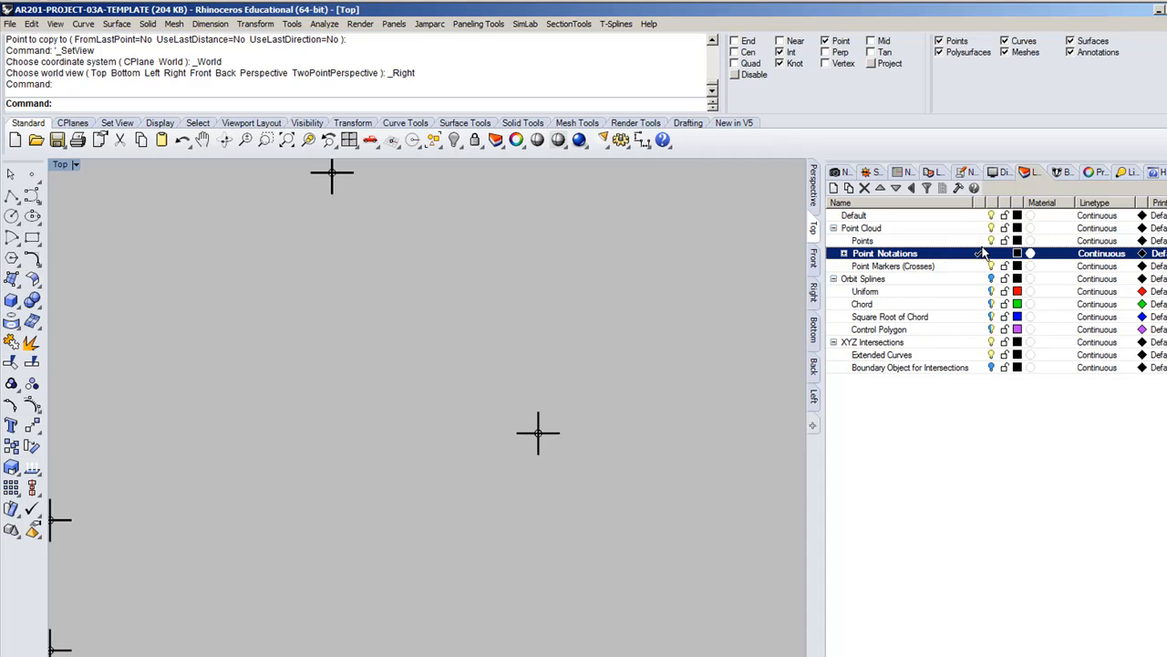
click(844, 253)
click(875, 265)
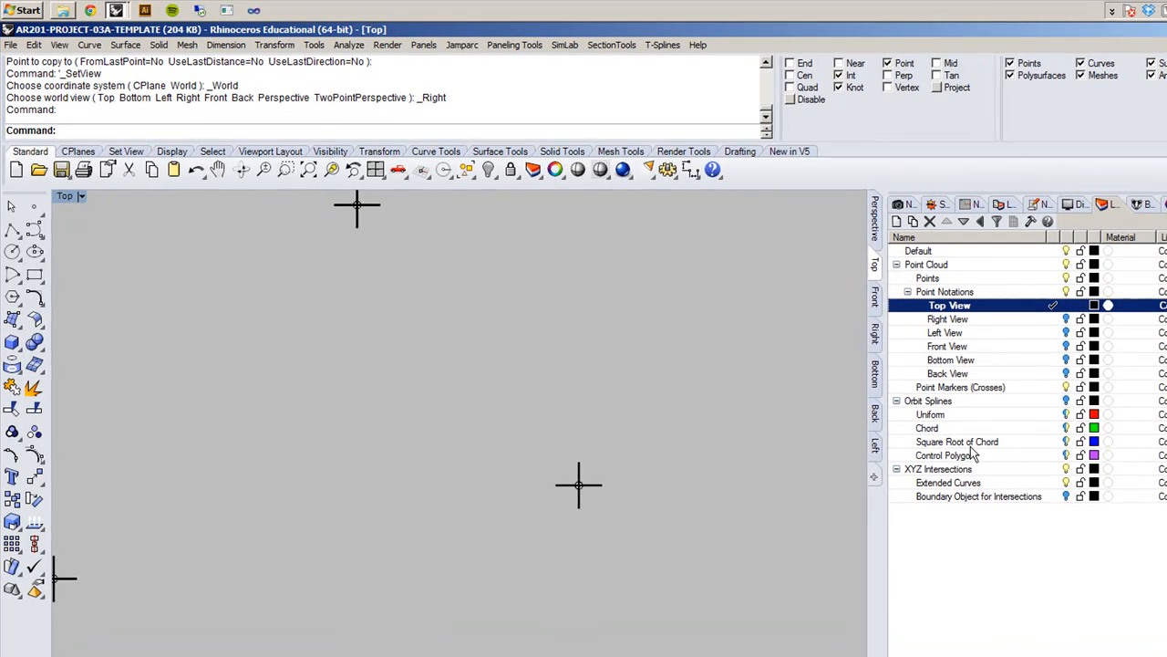
Step: Start evaluating a point in the Top view with Label set to On and Style set to Leader
right_drag(501, 415, 552, 511)
scroll(554, 506, down, 12)
right_drag(545, 633, 585, 520)
scroll(541, 470, up, 4)
right_drag(513, 491, 397, 575)
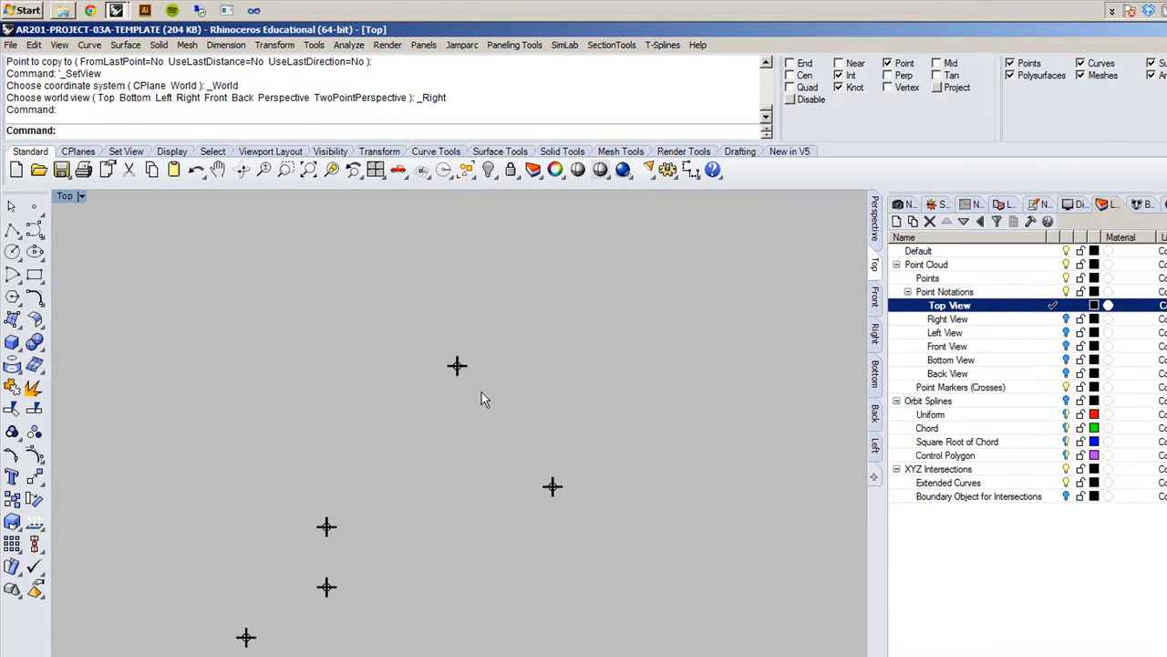
right_drag(483, 399, 524, 370)
click(347, 46)
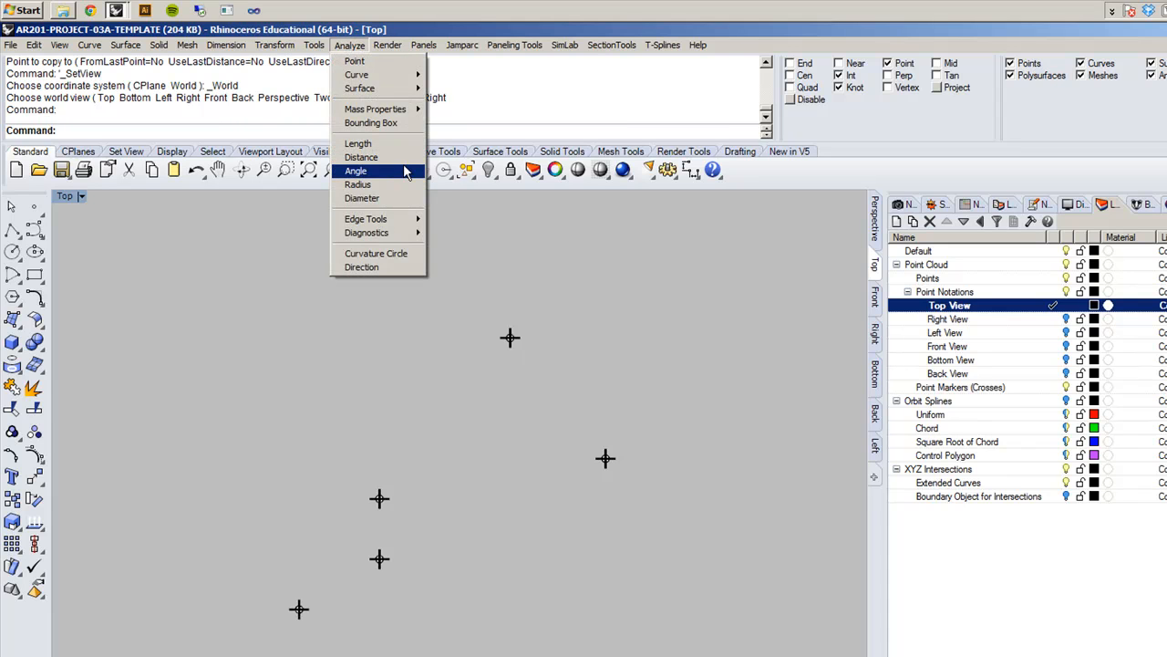
click(388, 62)
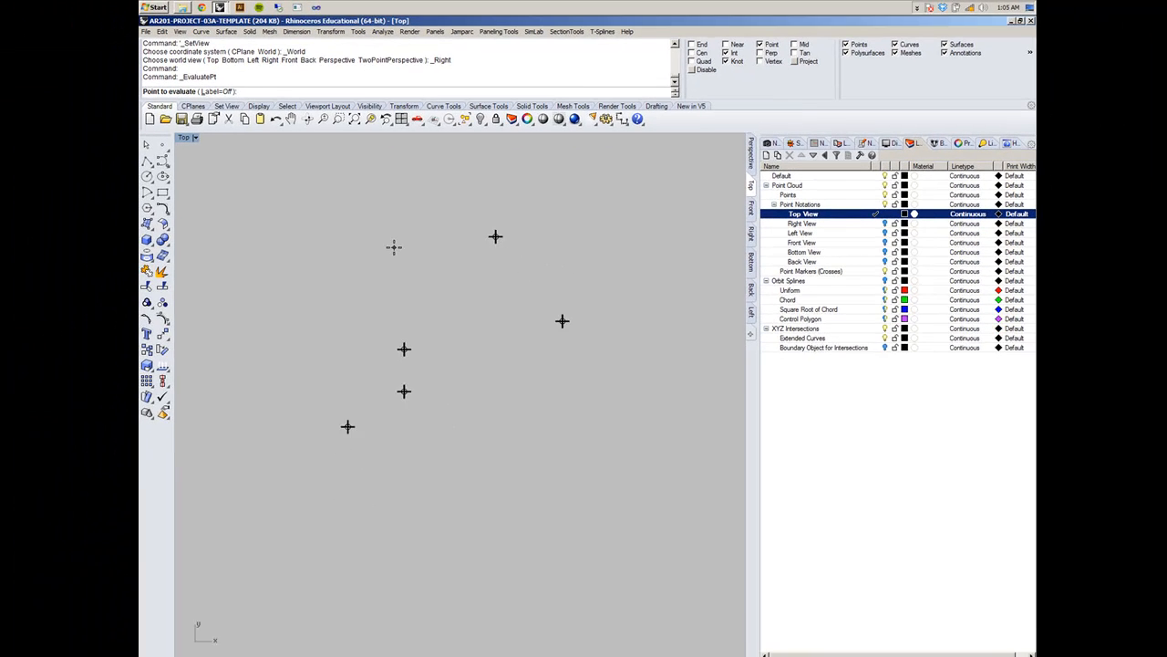
click(221, 89)
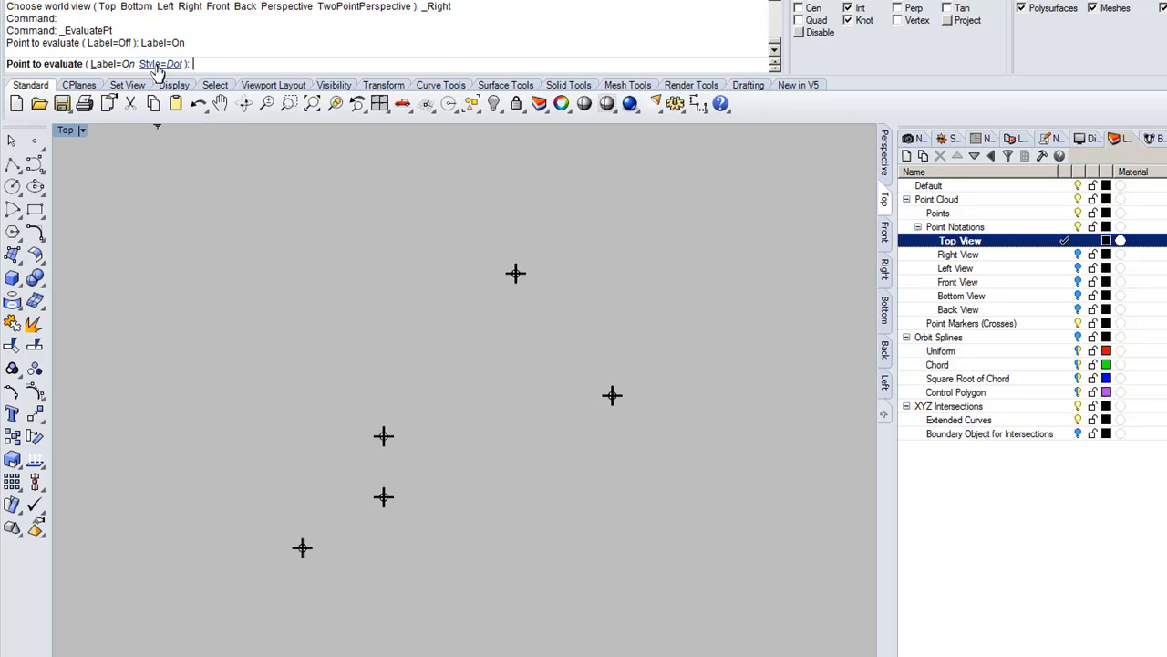
click(160, 64)
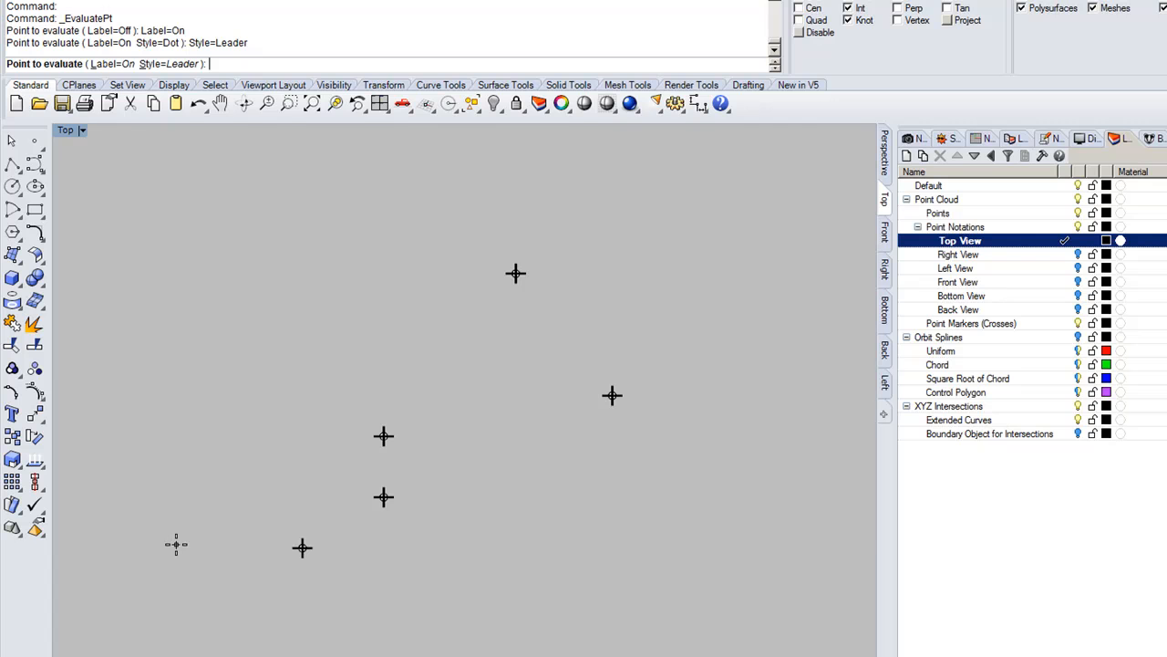
Step: Limit object snapping to Point only and label the uppermost point of the cloud with its coordinates
right_drag(640, 317, 639, 335)
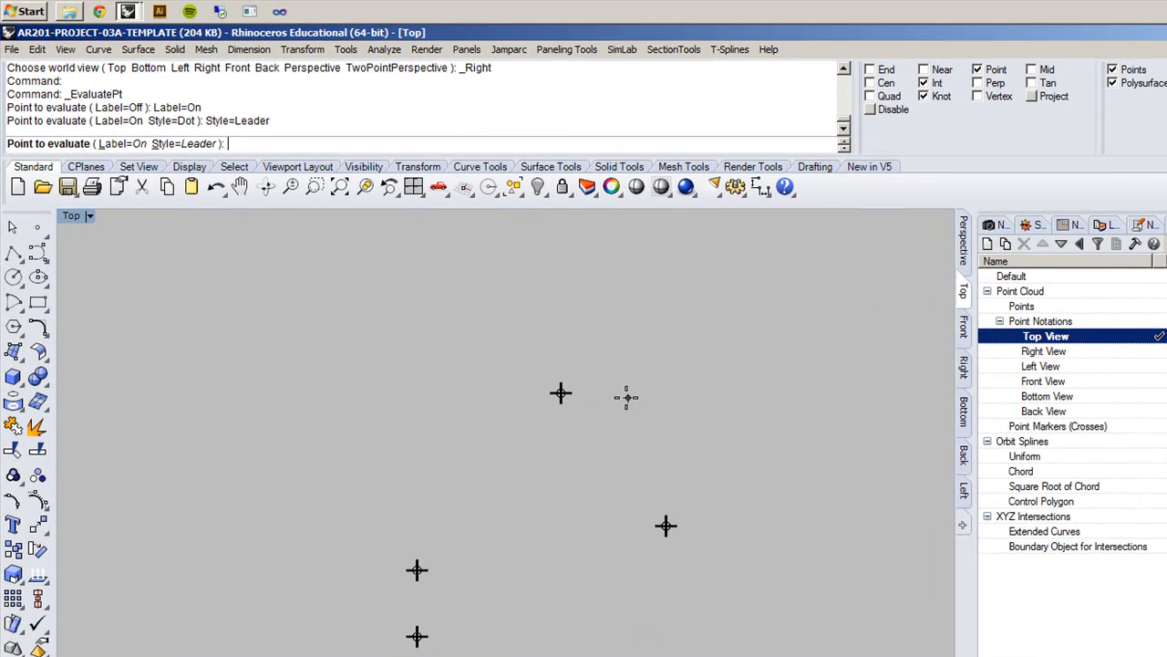
scroll(572, 296, up, 6)
scroll(623, 396, down, 5)
scroll(556, 370, up, 5)
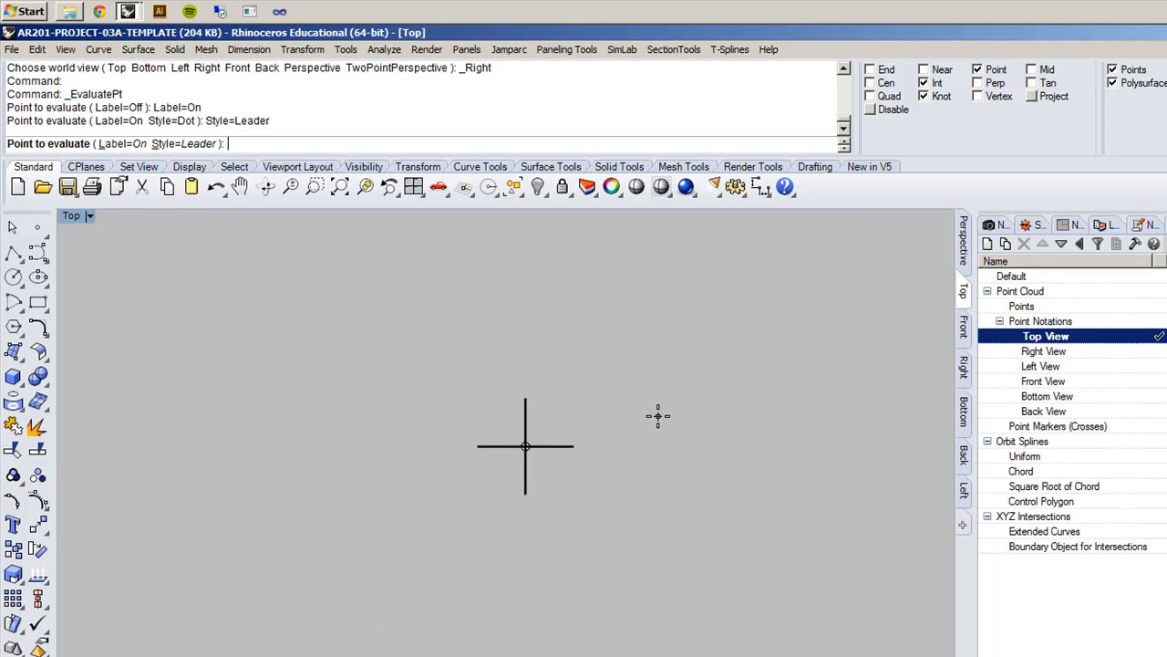
scroll(740, 368, down, 3)
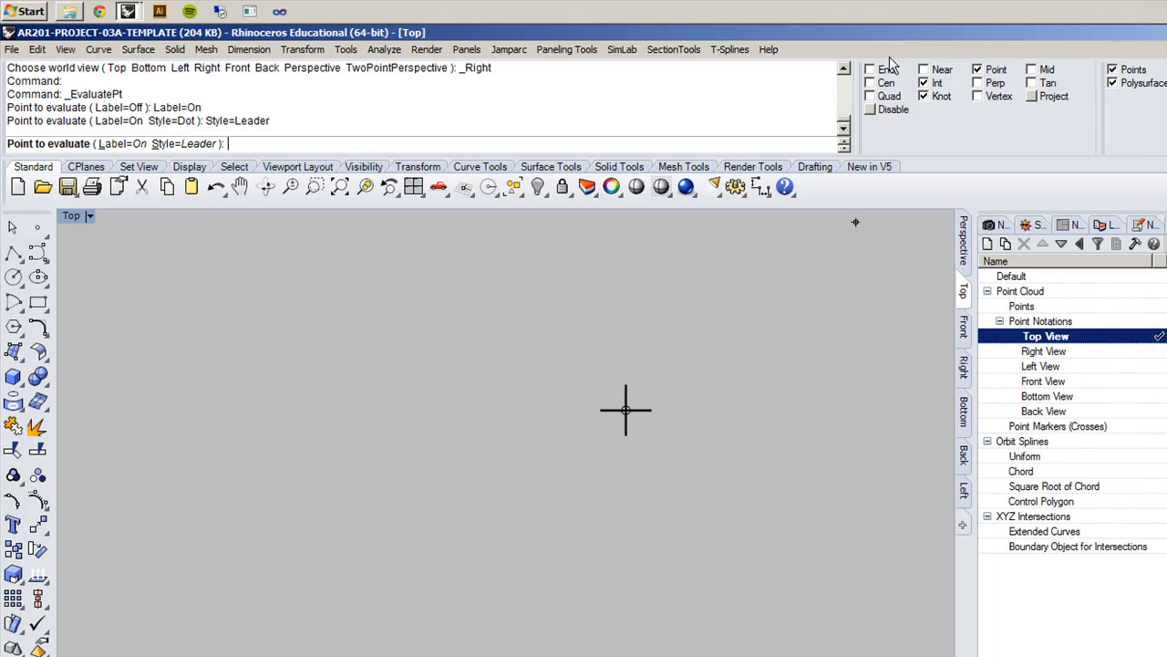
right_click(978, 74)
click(626, 410)
right_drag(696, 508, 527, 505)
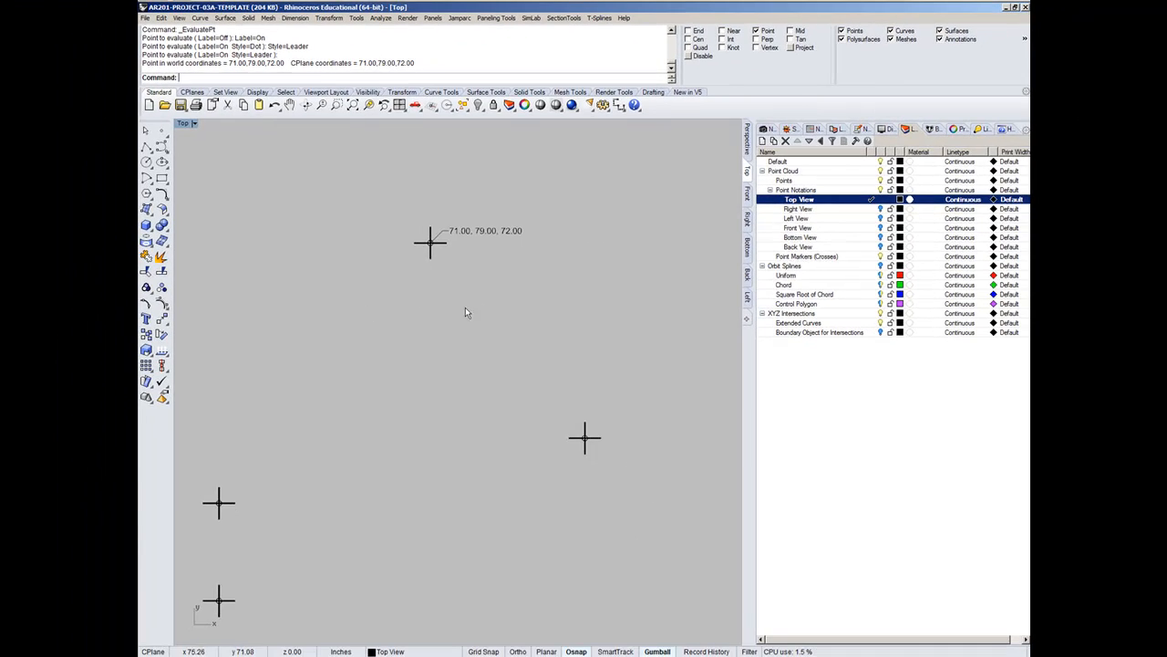
Step: Label the rightmost point in the Top view with a coordinate leader, using the same point evaluation settings
right_drag(423, 361, 525, 283)
scroll(424, 325, down, 4)
right_click(527, 282)
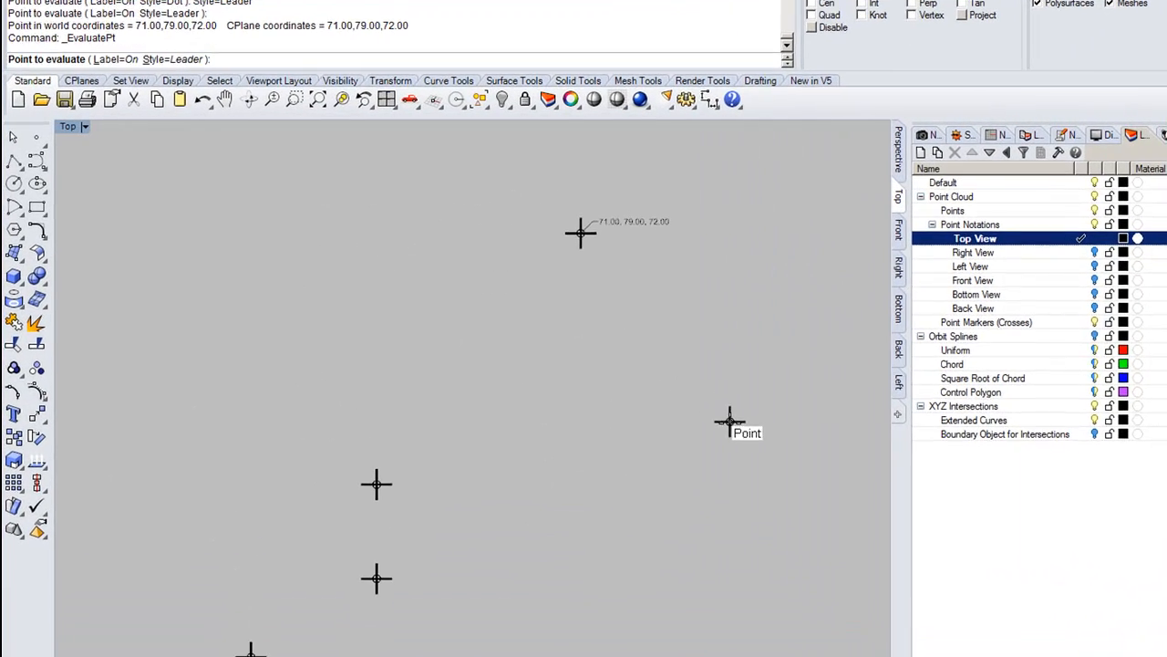
click(632, 323)
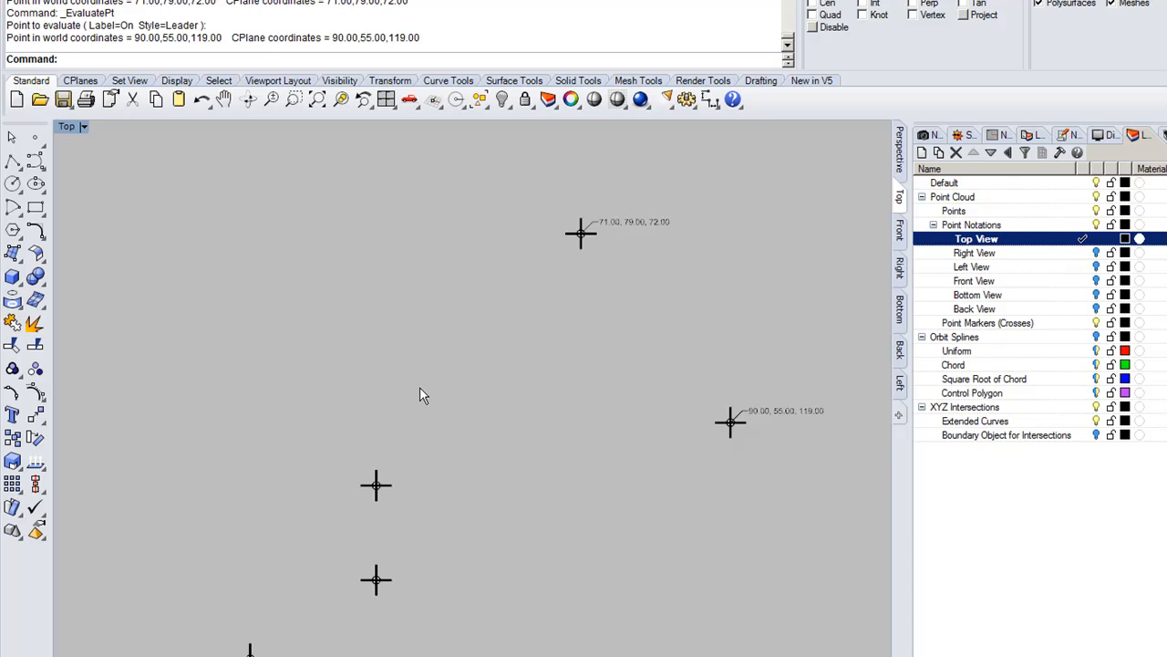
Step: Label the remaining three points in the Top view with coordinate leaders, from the upper of the two vertically aligned points down to the lowest
right_click(419, 394)
click(375, 485)
right_drag(456, 578, 544, 478)
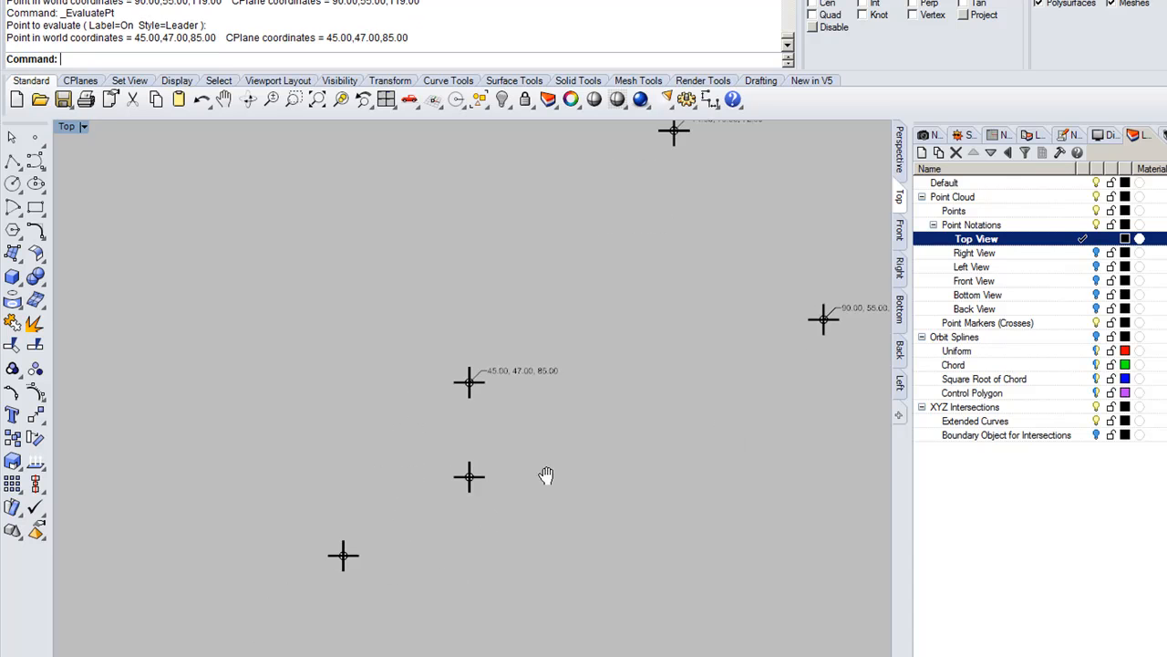
scroll(450, 453, up, 3)
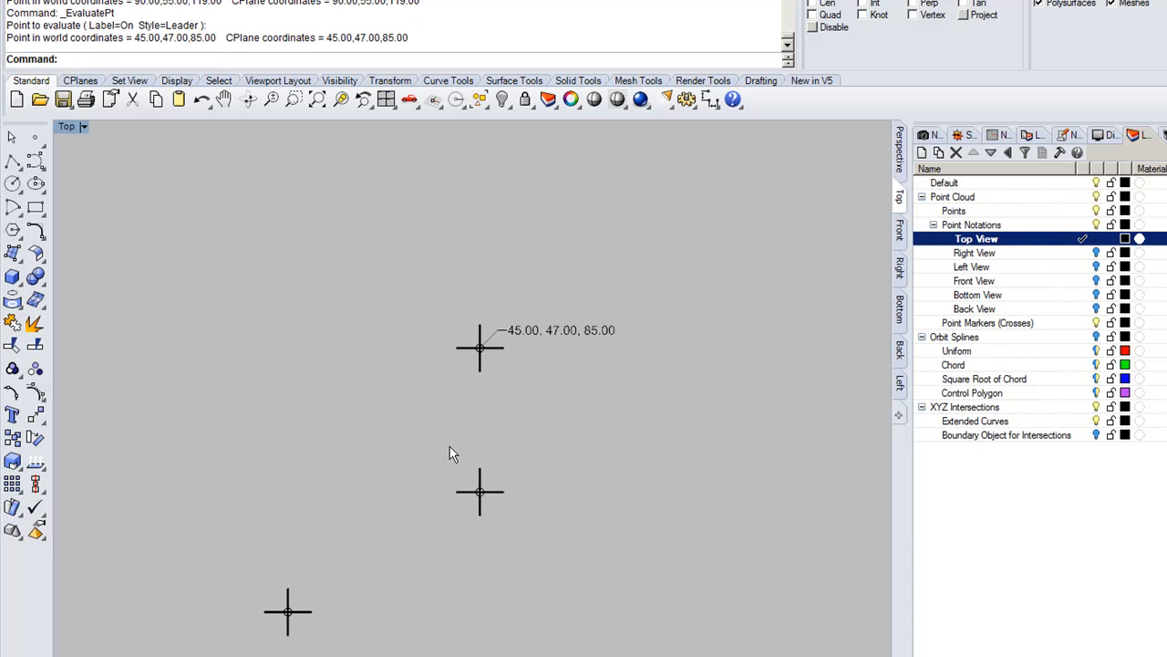
right_click(532, 451)
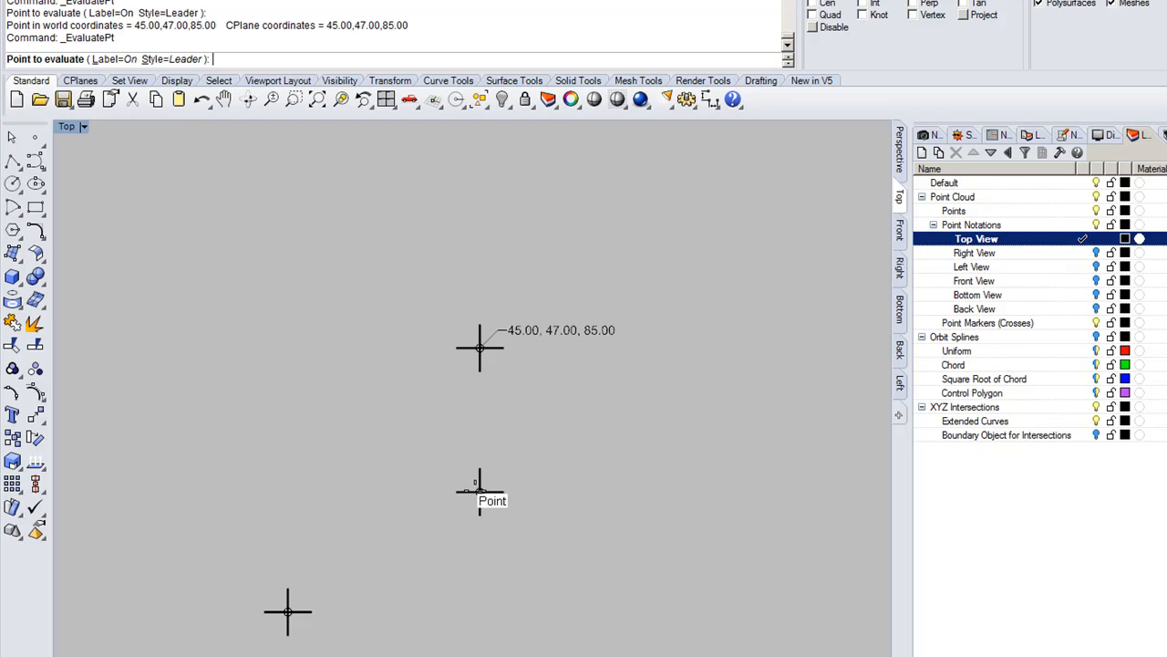
click(480, 491)
right_click(310, 583)
click(287, 611)
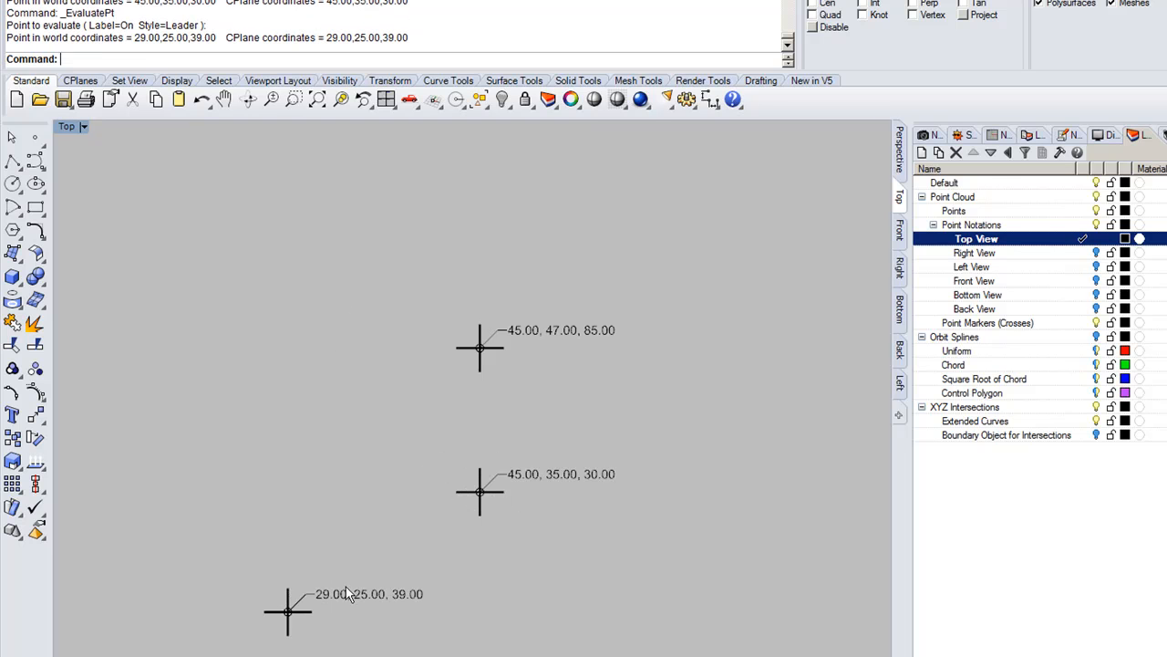
scroll(383, 534, down, 2)
right_drag(383, 534, 282, 611)
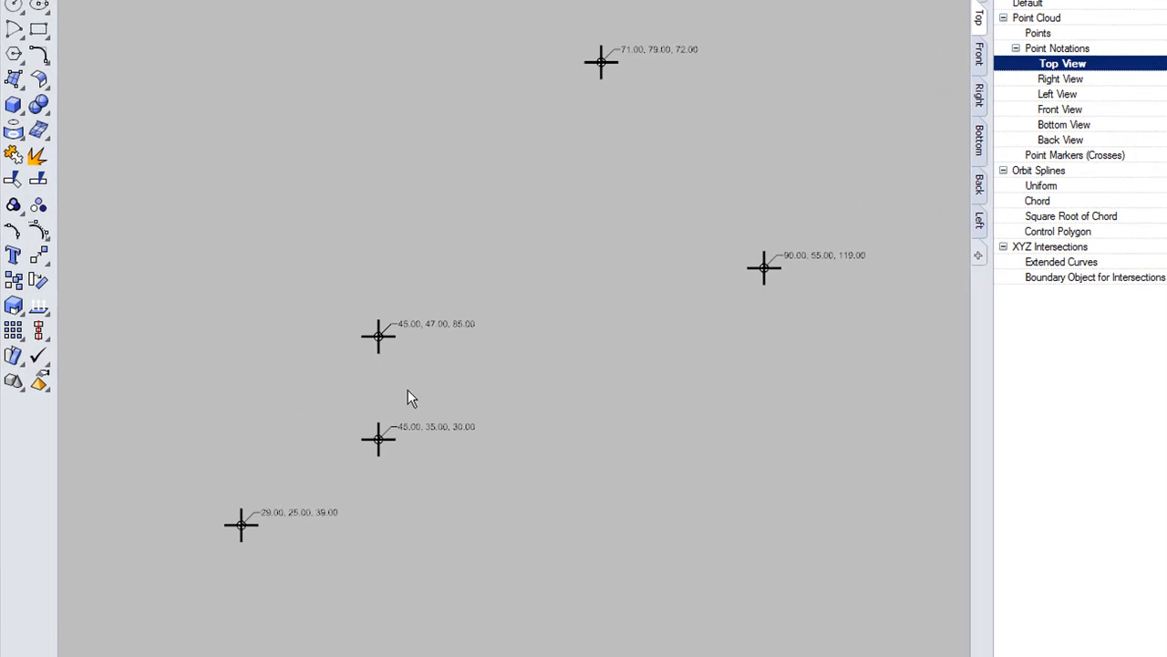
Step: Inspect the uppermost point's label up close and open the document's annotation dimension styles
right_drag(565, 243, 523, 270)
right_drag(569, 97, 557, 155)
scroll(600, 116, up, 10)
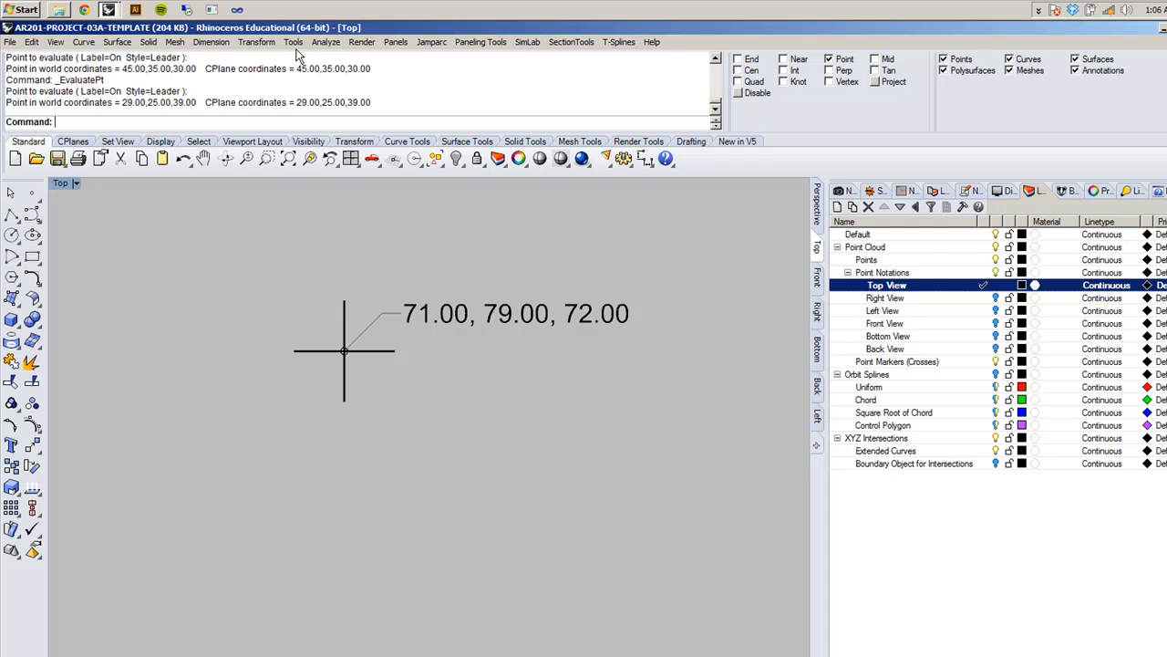
click(294, 41)
click(319, 301)
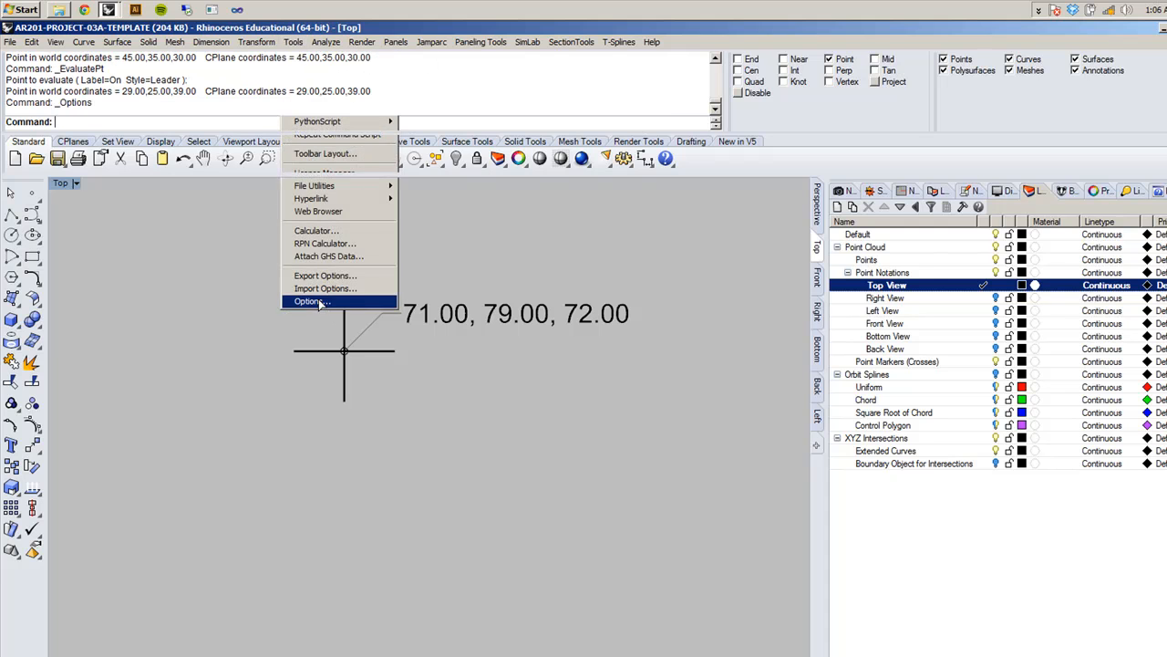
scroll(351, 228, up, 2)
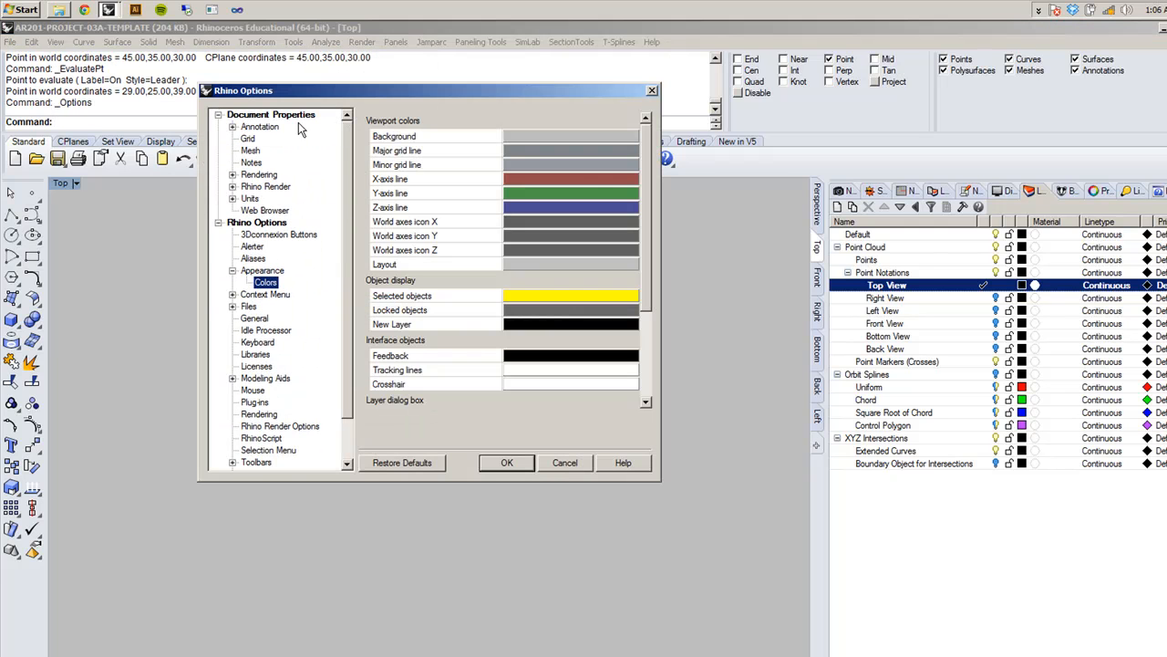
click(261, 127)
click(232, 127)
click(271, 141)
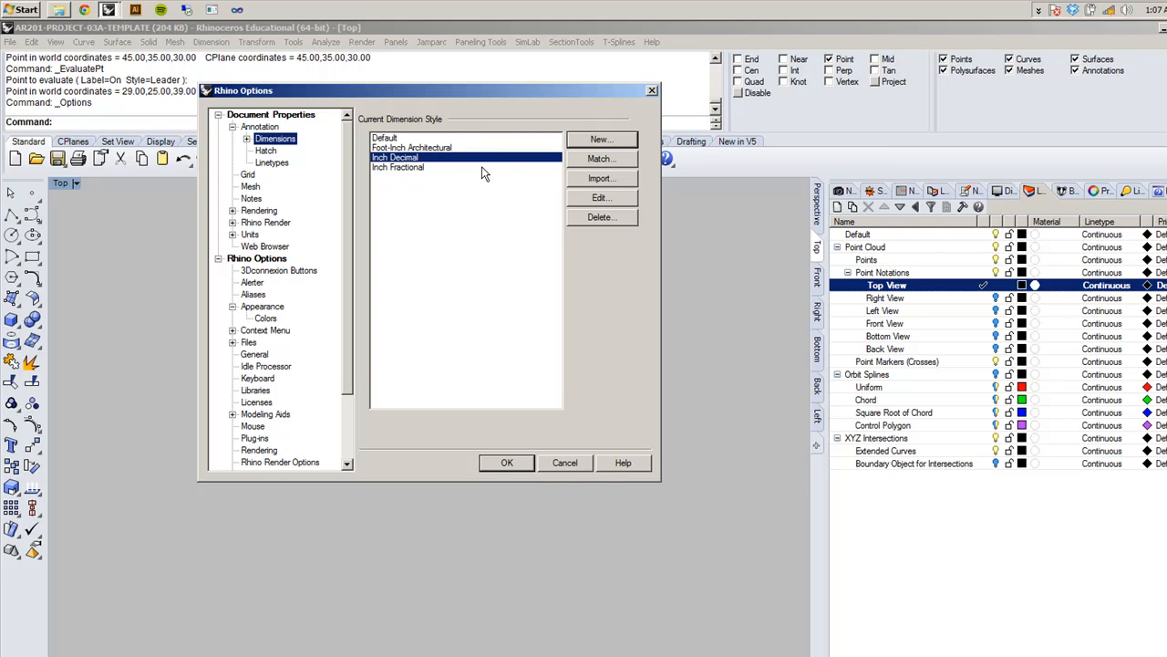
Step: Examine the layout sizes of the Inch Decimal dimension style, especially its text height, and cancel the options
click(618, 197)
scroll(649, 228, down, 4)
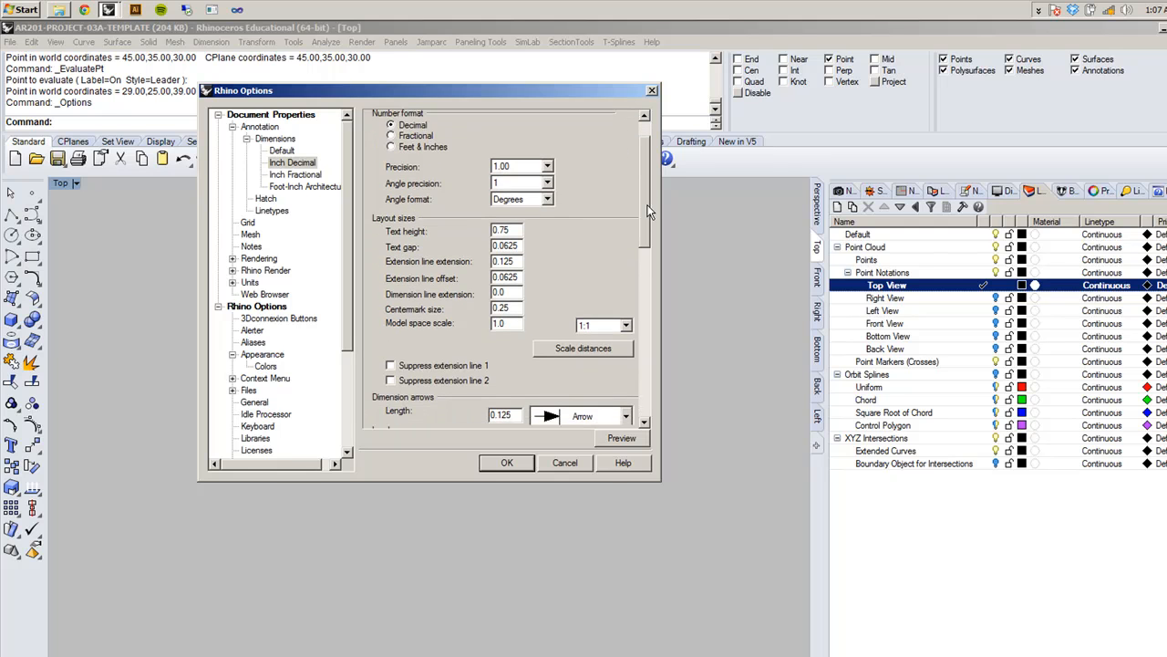
drag(654, 252, 644, 231)
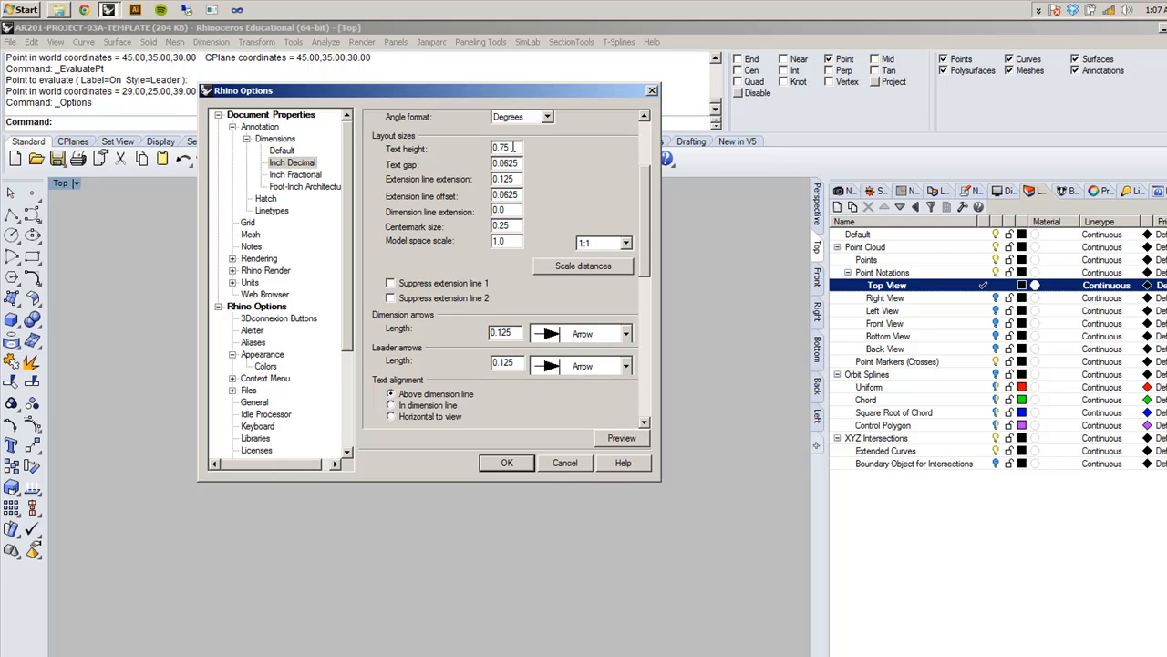
drag(516, 151, 400, 140)
click(573, 464)
Step: Select the coordinate leader of the uppermost point and display its leader text and style properties
right_drag(473, 337, 433, 403)
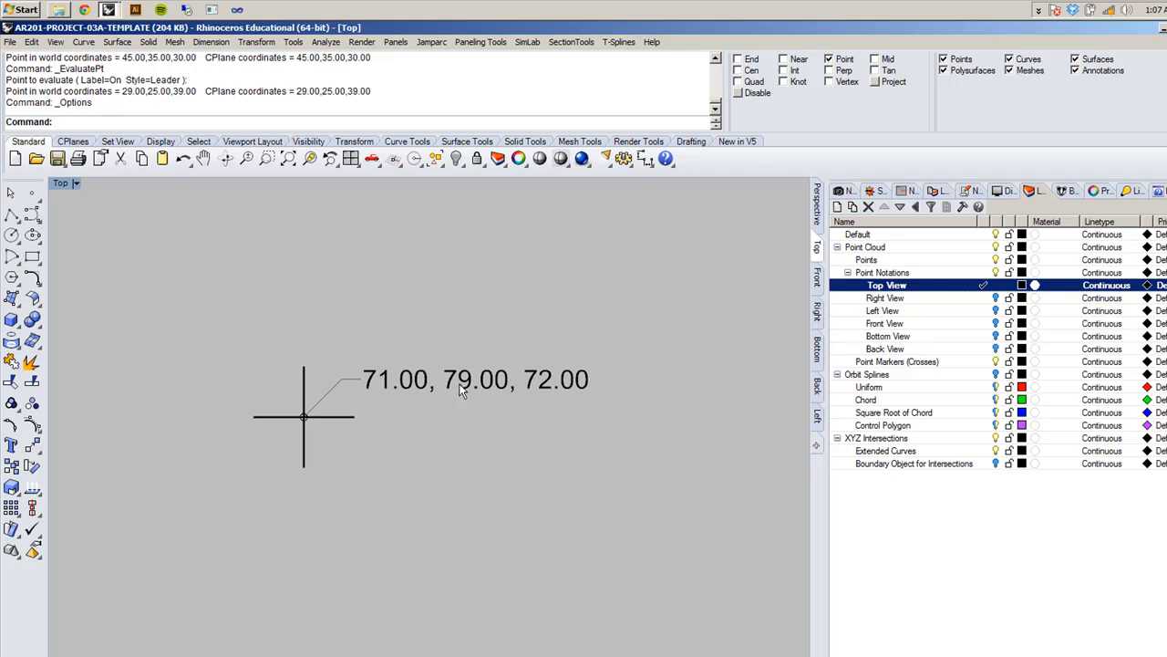
click(519, 385)
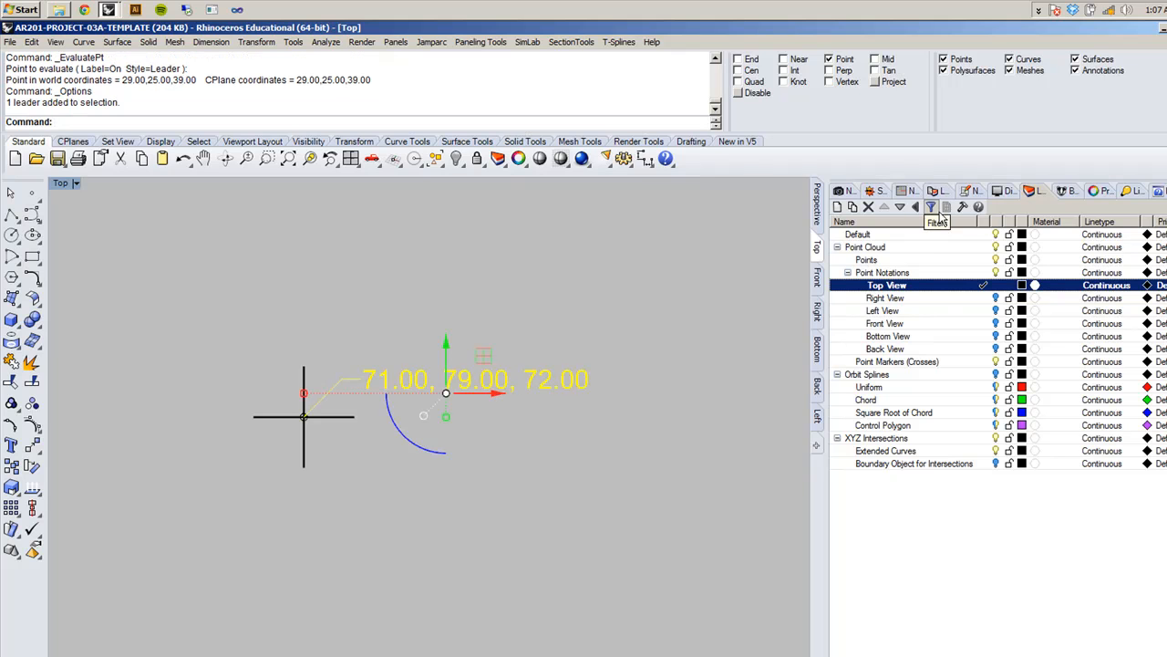
click(1097, 192)
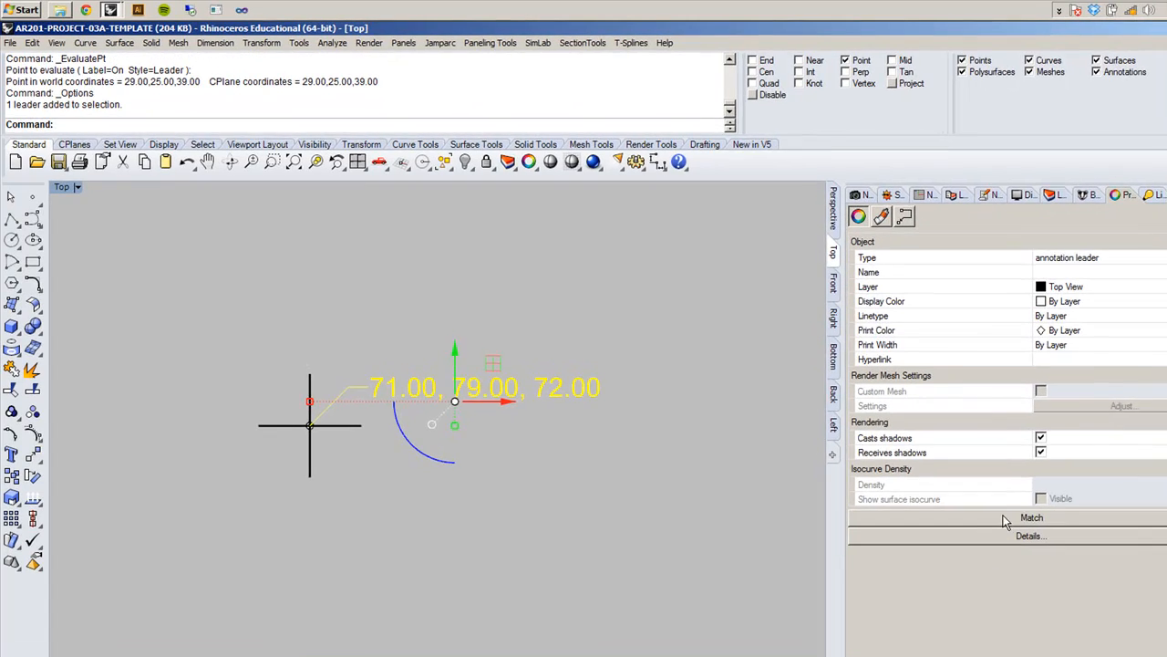
click(908, 219)
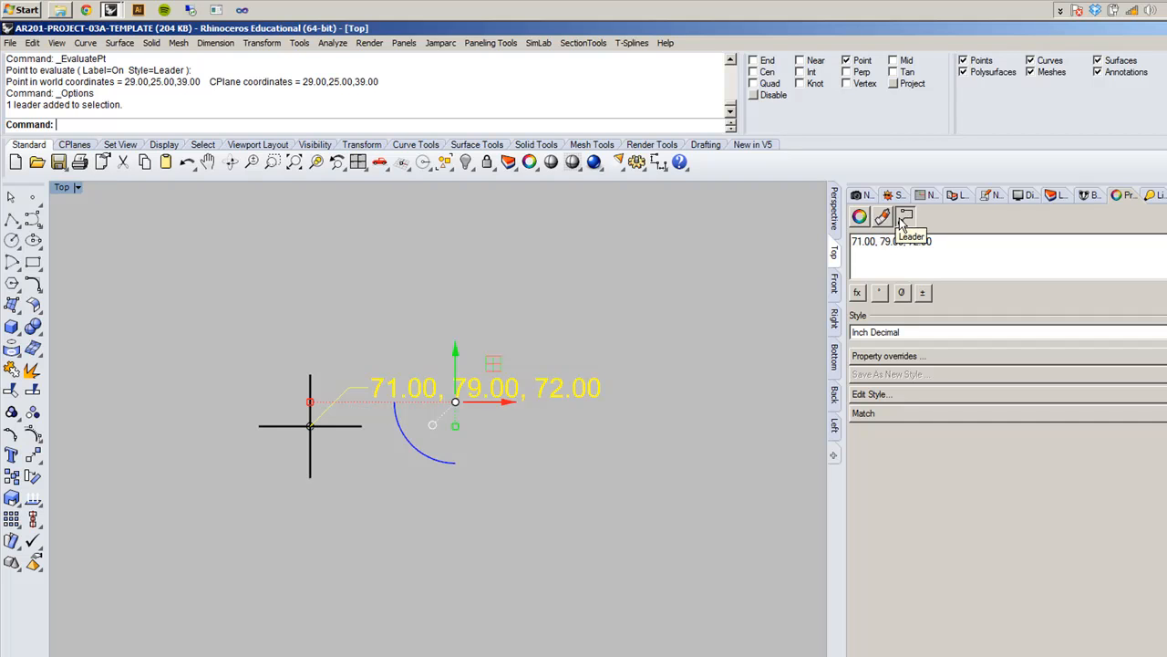
key(ctrl)
key(ctrl)
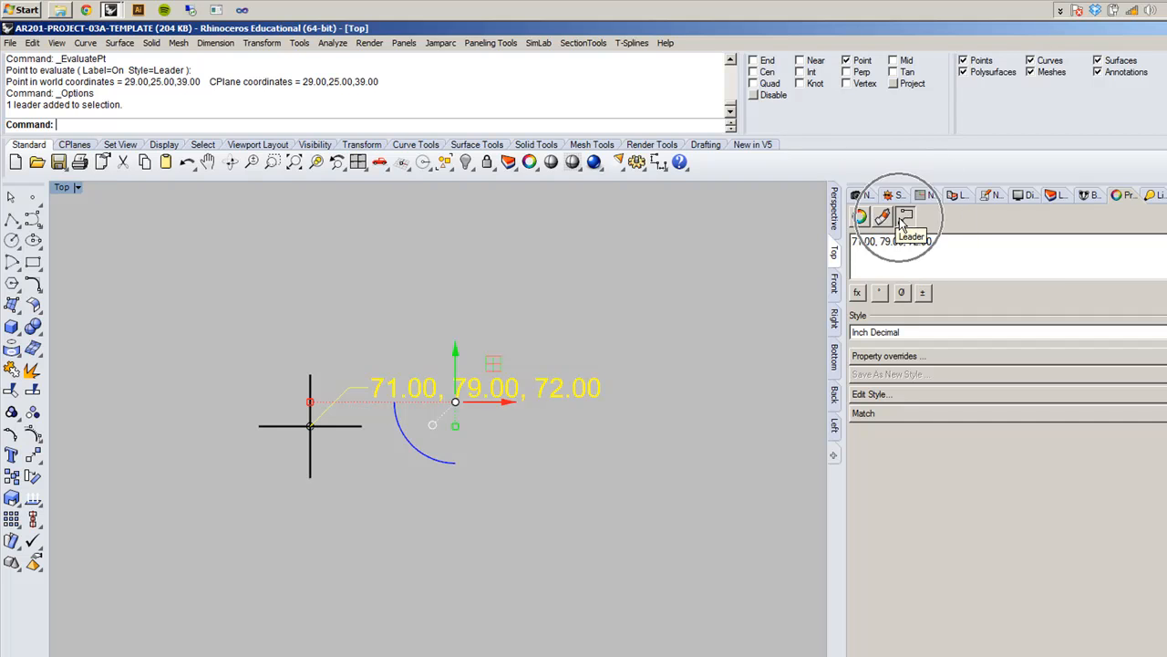
Step: Deselect the coordinate leader in the Top viewport and bring all labelled points into view
key(ctrl)
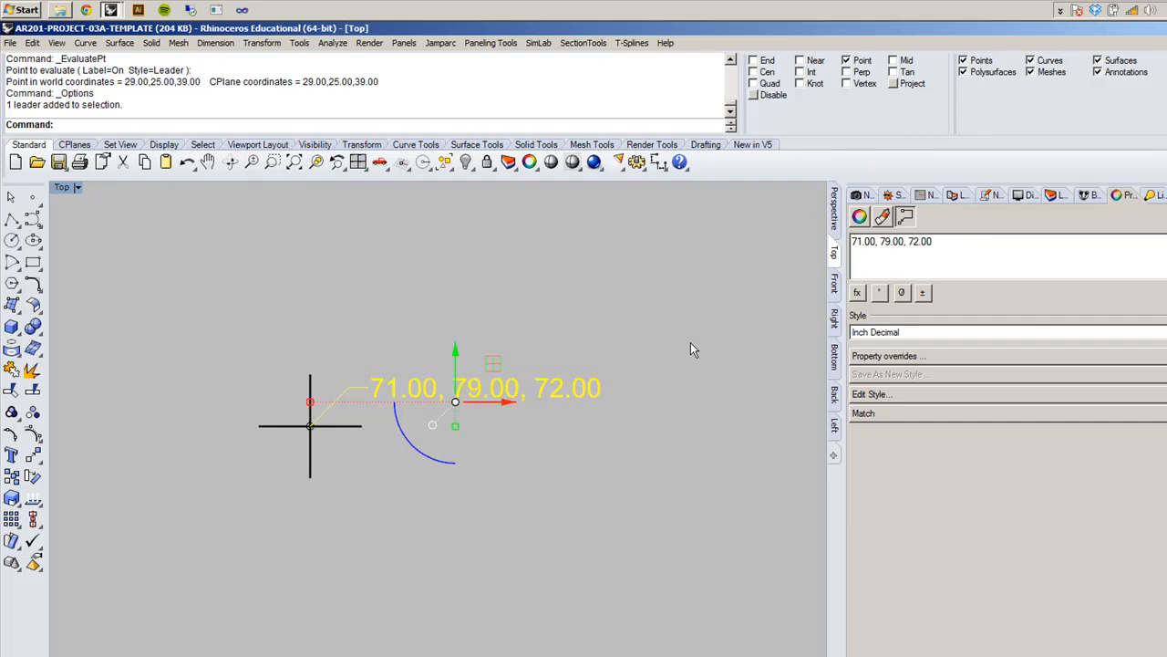
click(600, 317)
scroll(599, 318, down, 20)
right_drag(601, 324, 507, 342)
scroll(490, 370, up, 8)
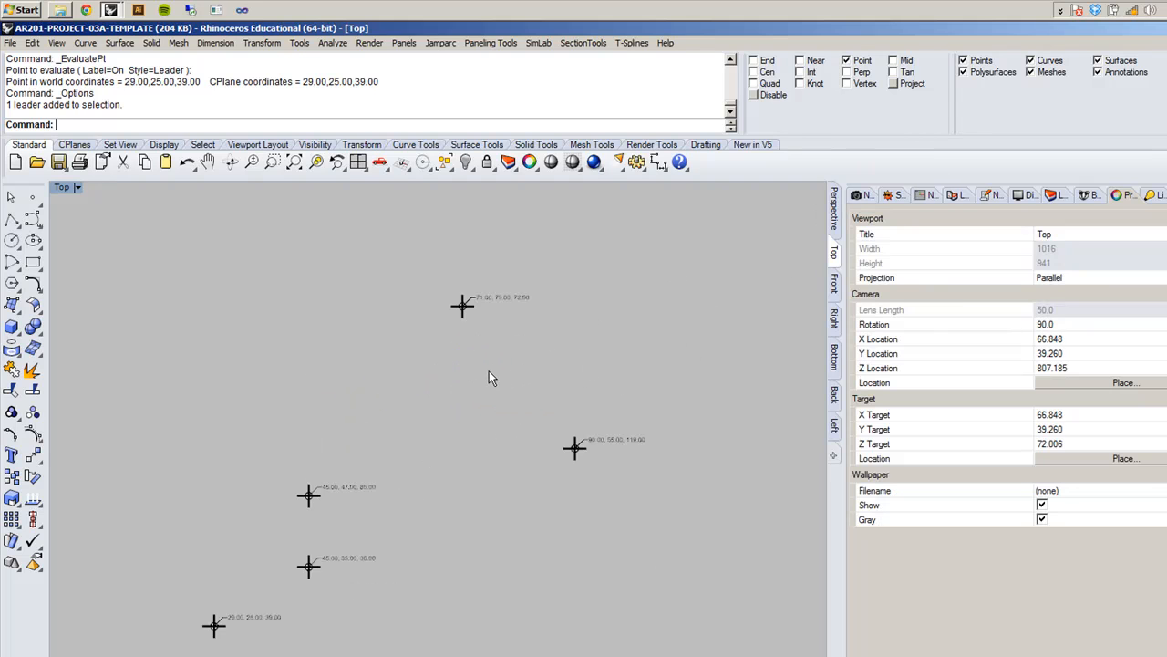
Step: Make the Right View notation layer current, hide the Top View notation layer, and switch to the Right viewport
click(893, 196)
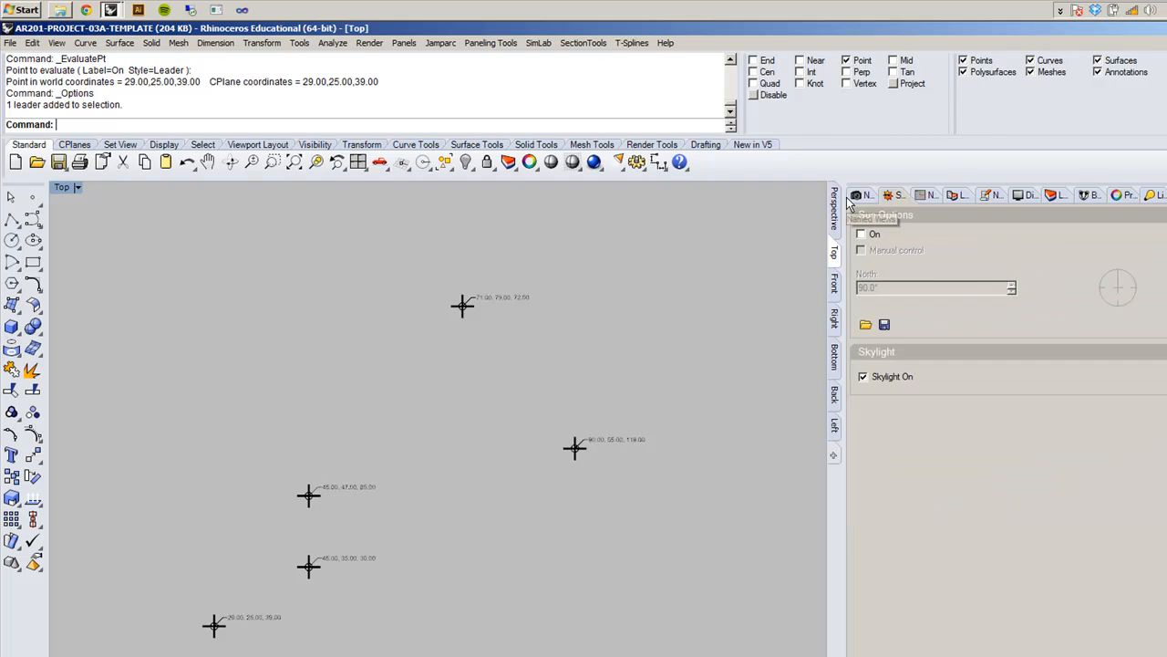
click(861, 198)
click(1053, 195)
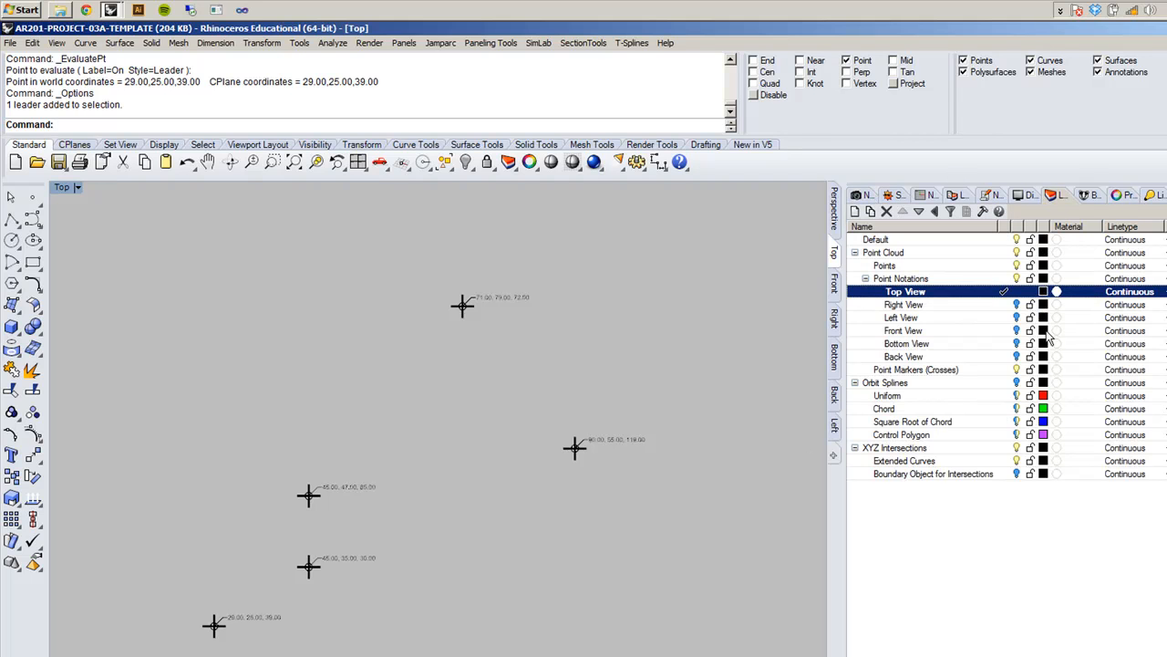
click(999, 305)
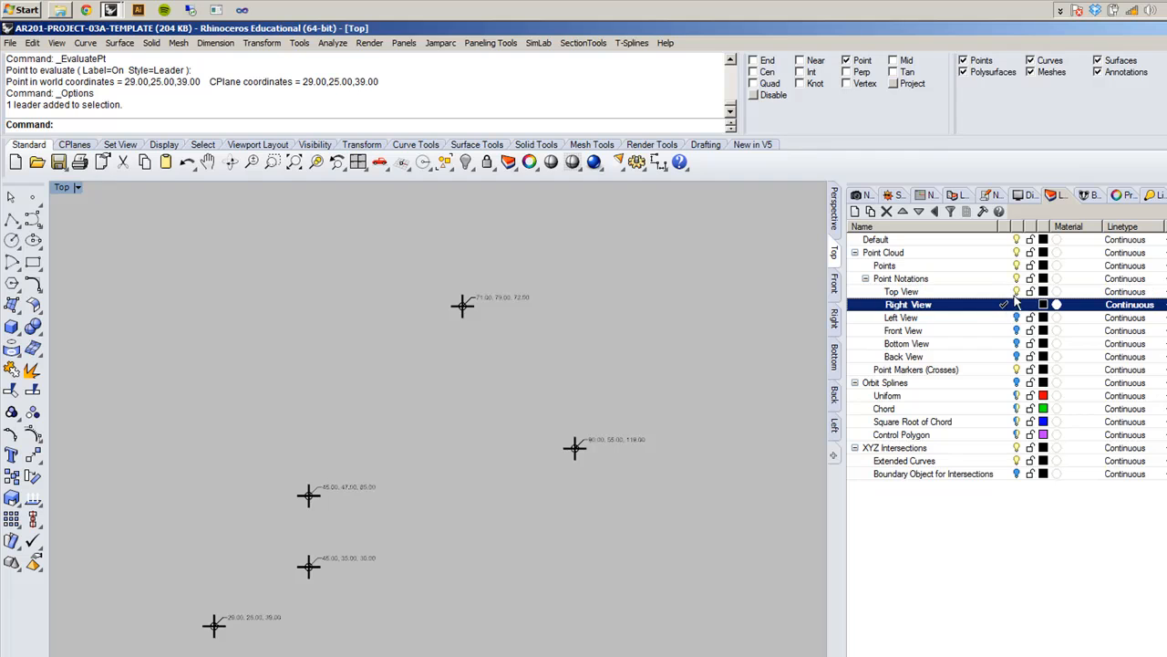
click(1005, 305)
click(836, 314)
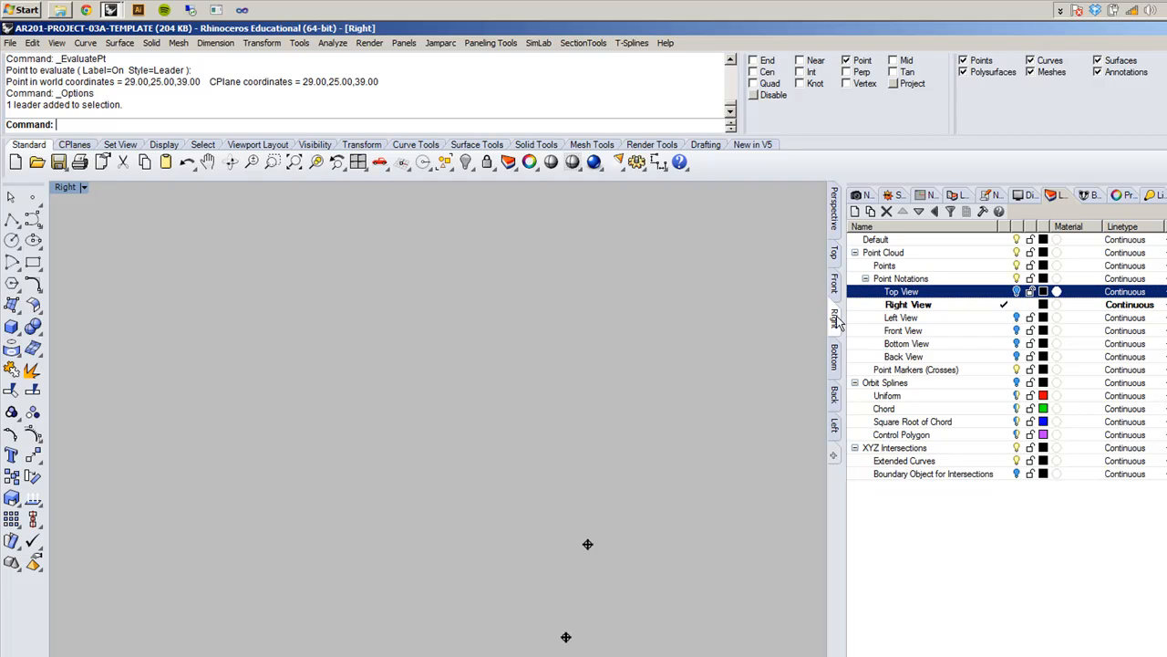
Step: Examine the old coordinate leaders in the Right viewport against the point markers
right_drag(515, 520, 552, 386)
scroll(553, 454, down, 4)
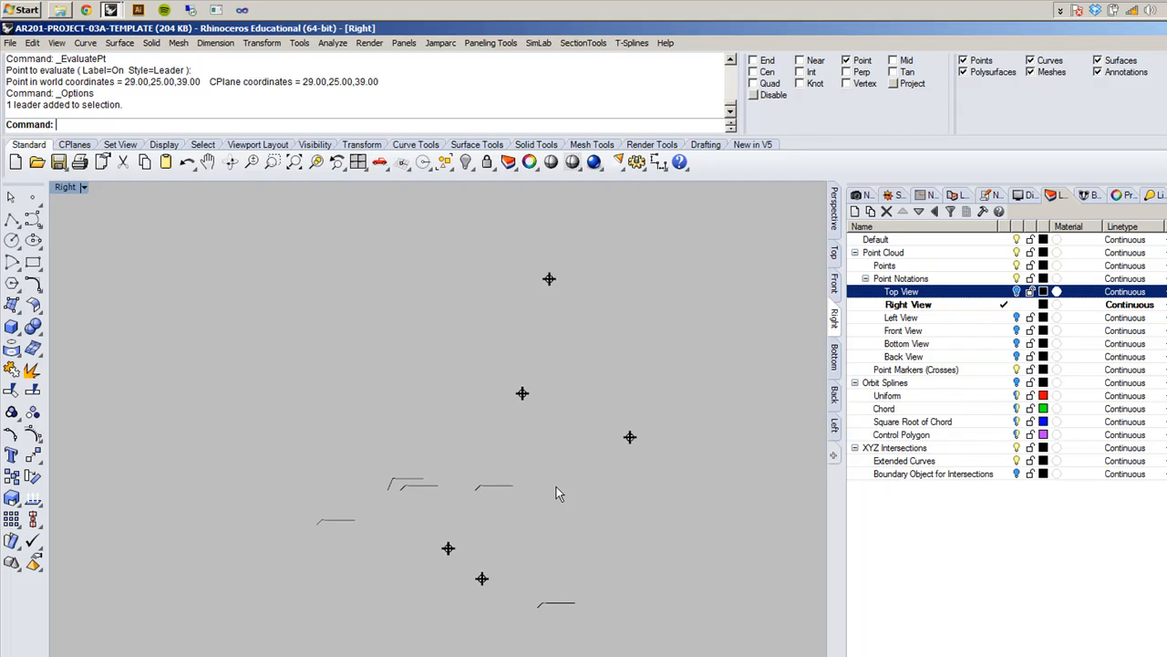
click(497, 486)
scroll(481, 494, up, 7)
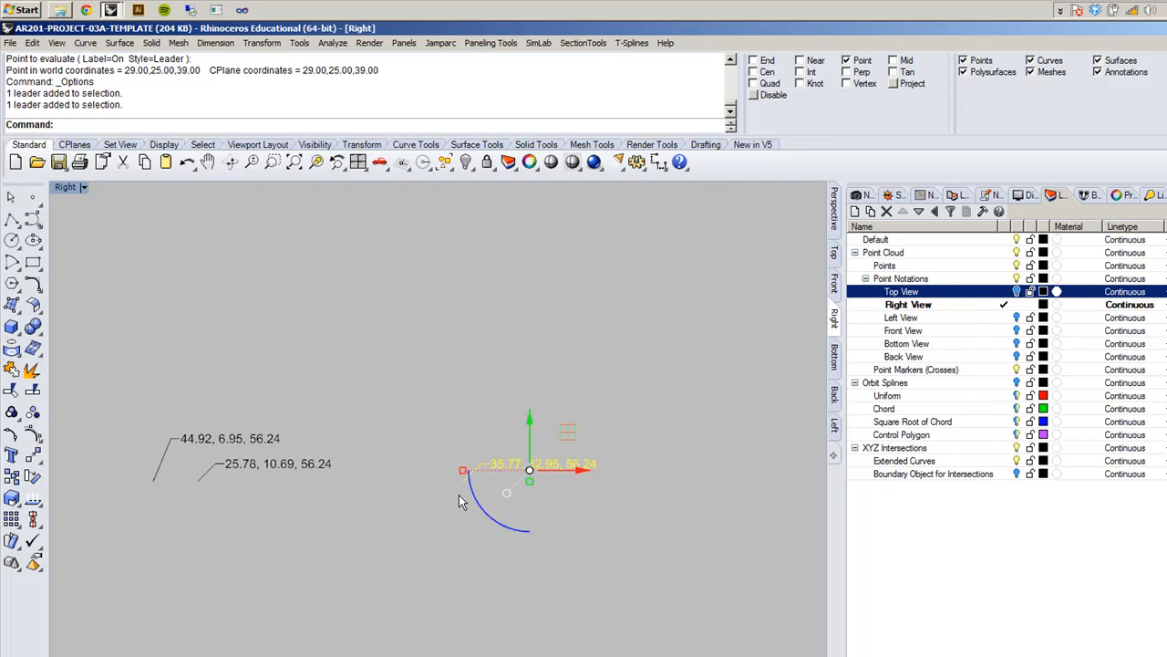
scroll(341, 518, down, 8)
right_drag(277, 563, 500, 491)
right_drag(509, 452, 421, 518)
scroll(420, 517, up, 6)
scroll(422, 522, down, 2)
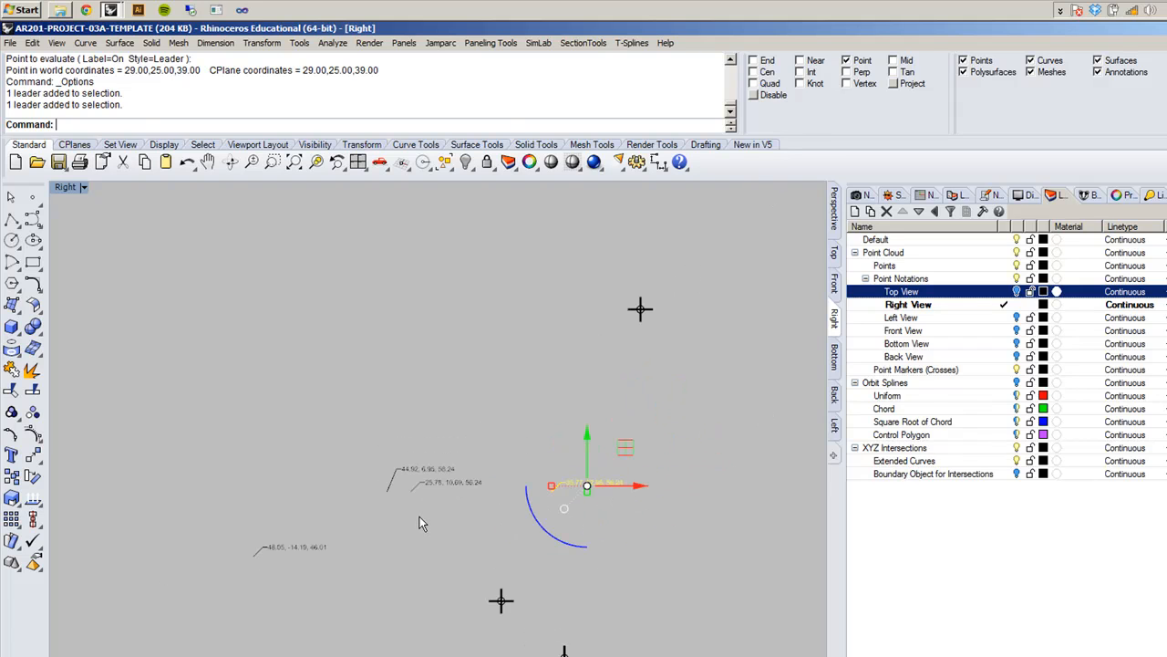
right_drag(418, 508, 427, 417)
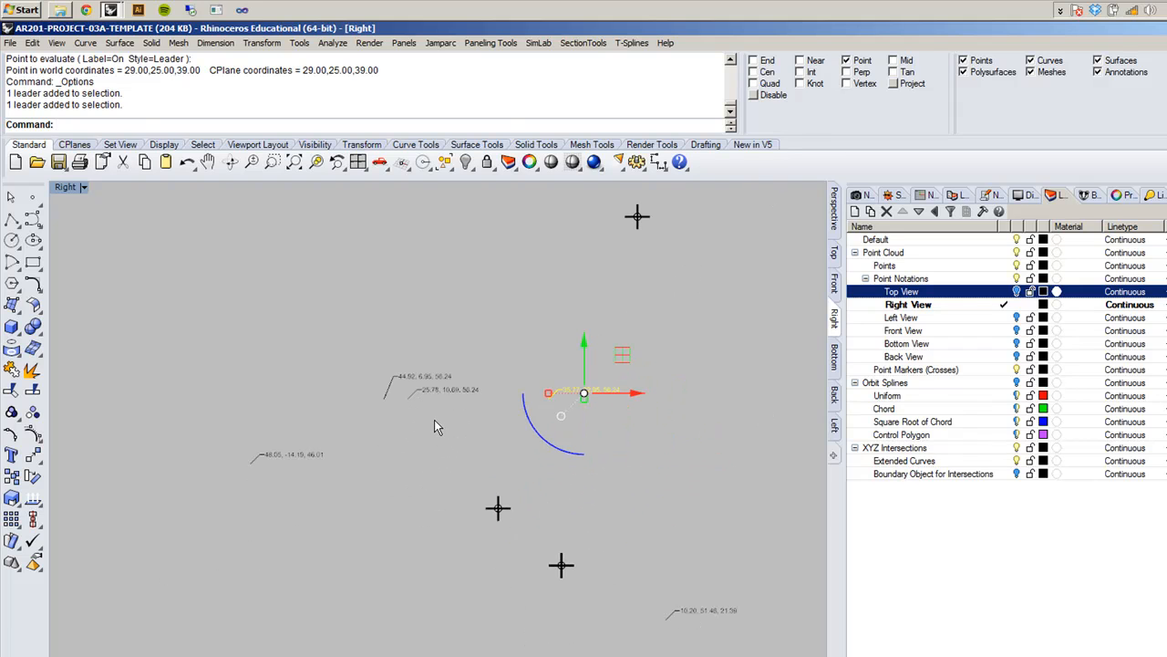
scroll(406, 396, up, 3)
scroll(408, 404, down, 1)
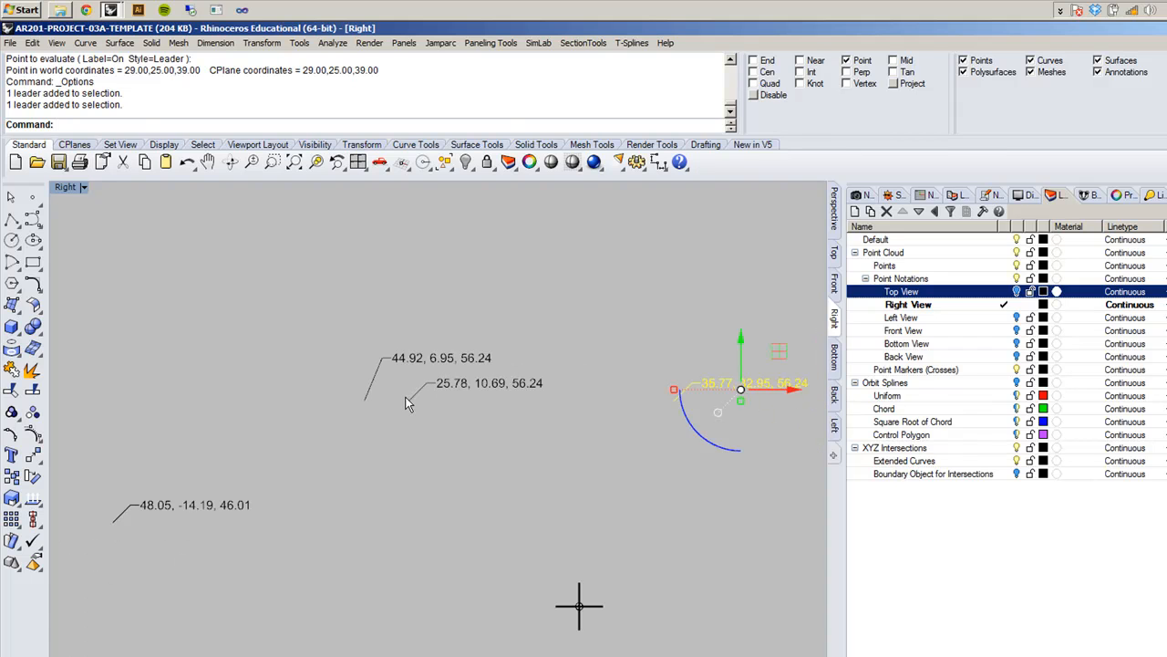
Step: Delete all the old misplaced coordinate leaders from the Right View notation layer
click(563, 460)
right_drag(589, 444, 485, 466)
scroll(524, 394, down, 2)
drag(753, 437, 200, 274)
key(Delete)
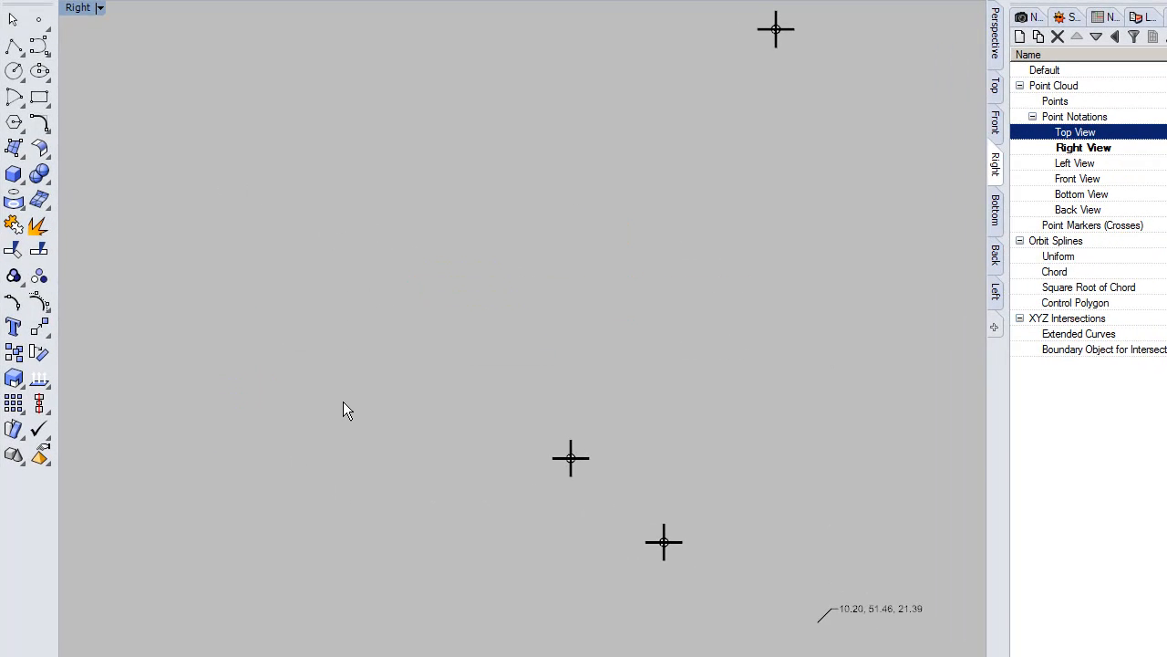
click(871, 609)
key(Delete)
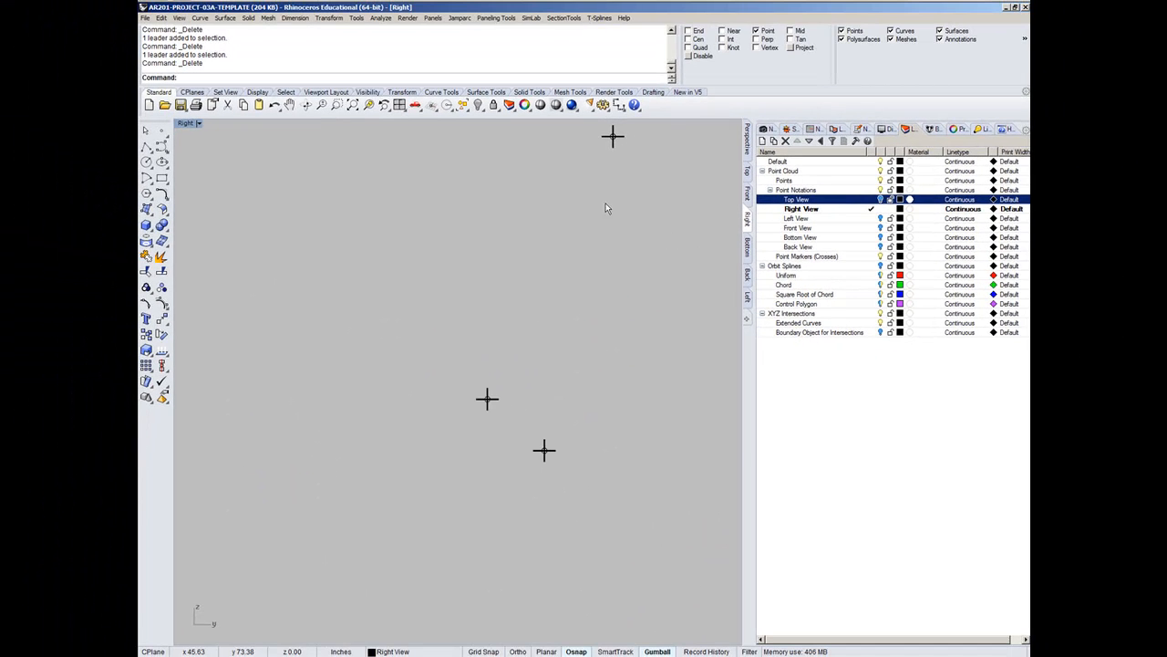
Step: Label the coordinates of all five points in the Right viewport with Evaluate Point leaders
right_click(379, 64)
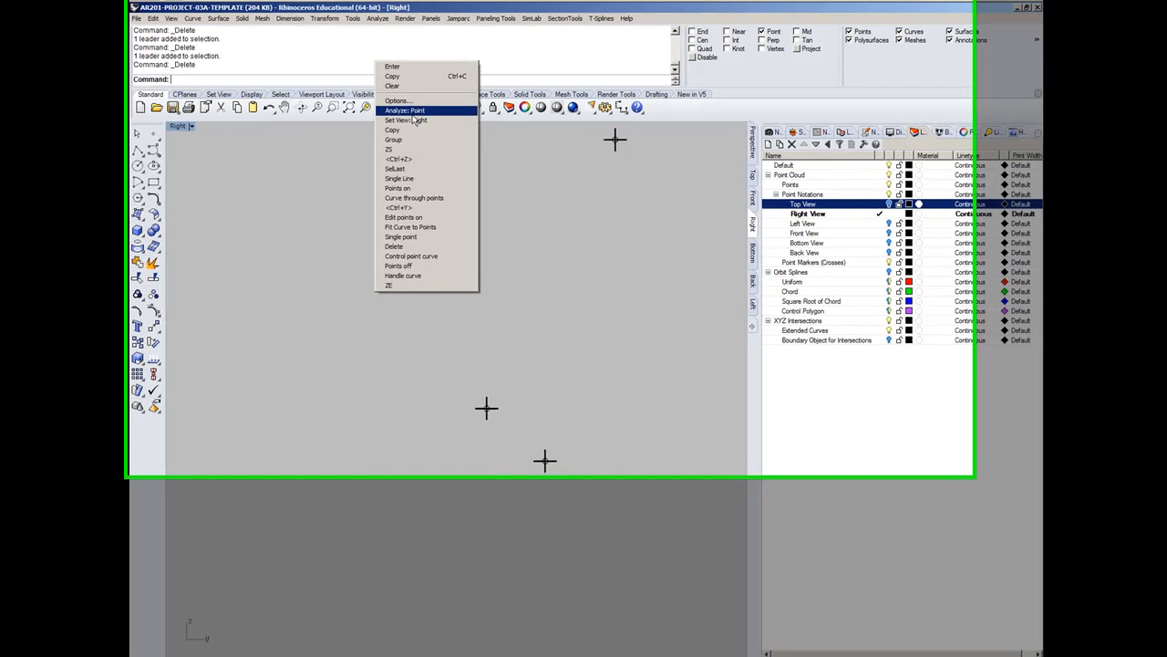
click(418, 108)
scroll(454, 374, down, 5)
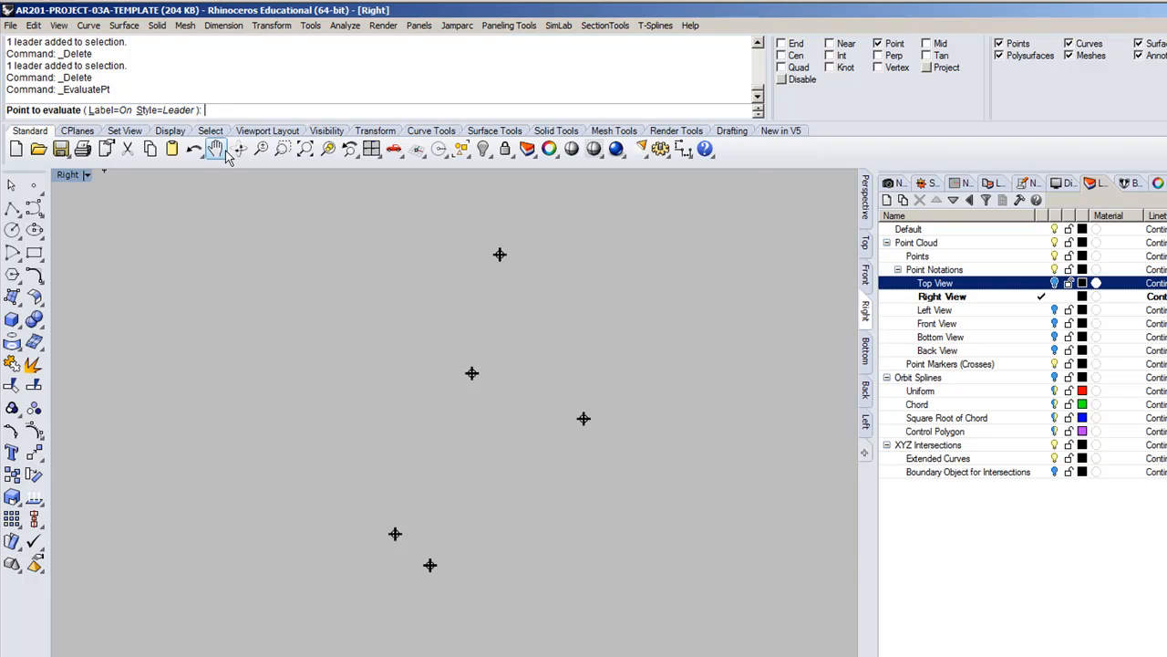
right_drag(308, 347, 241, 384)
click(432, 290)
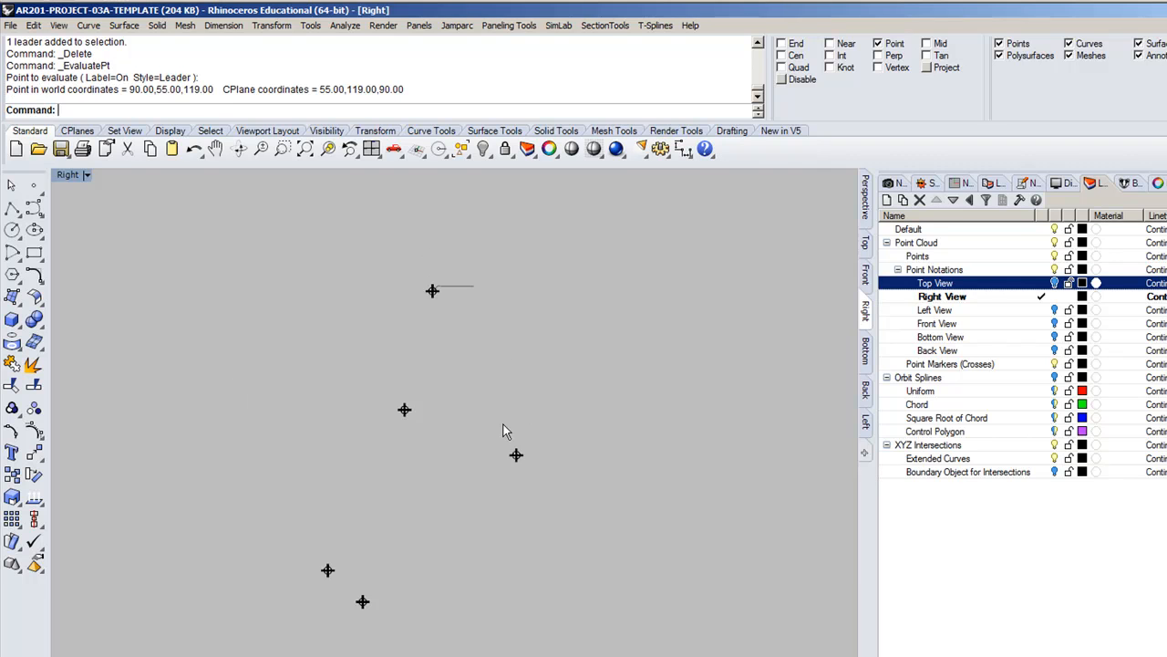
click(516, 453)
key(Return)
click(404, 409)
key(Return)
click(327, 569)
key(Return)
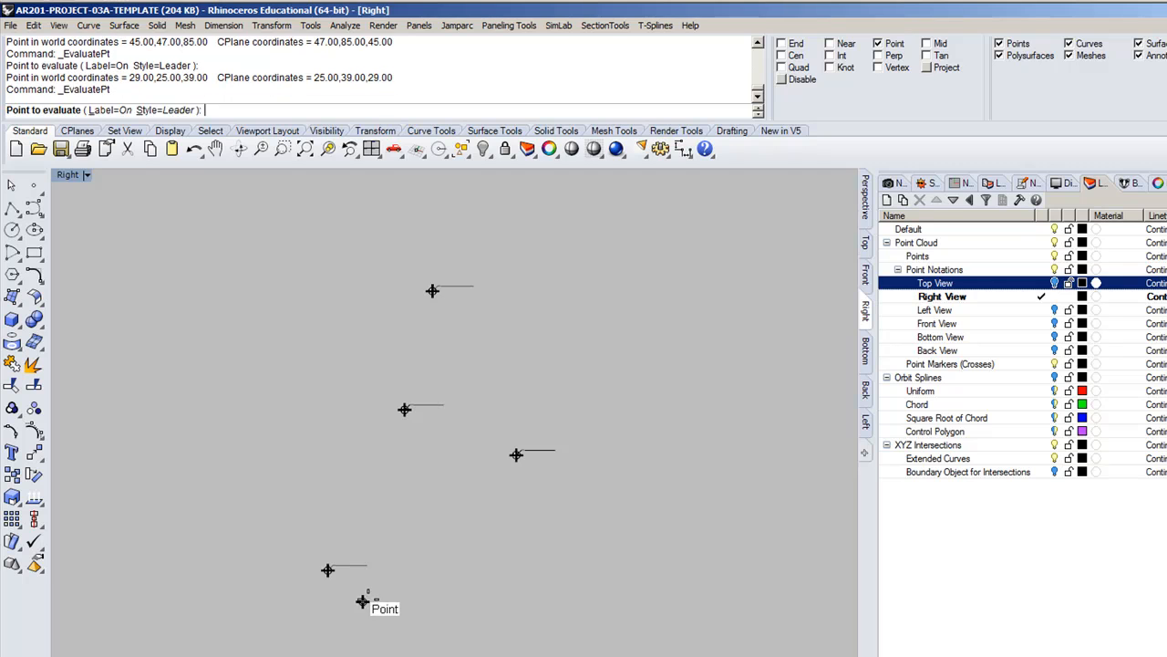
click(363, 601)
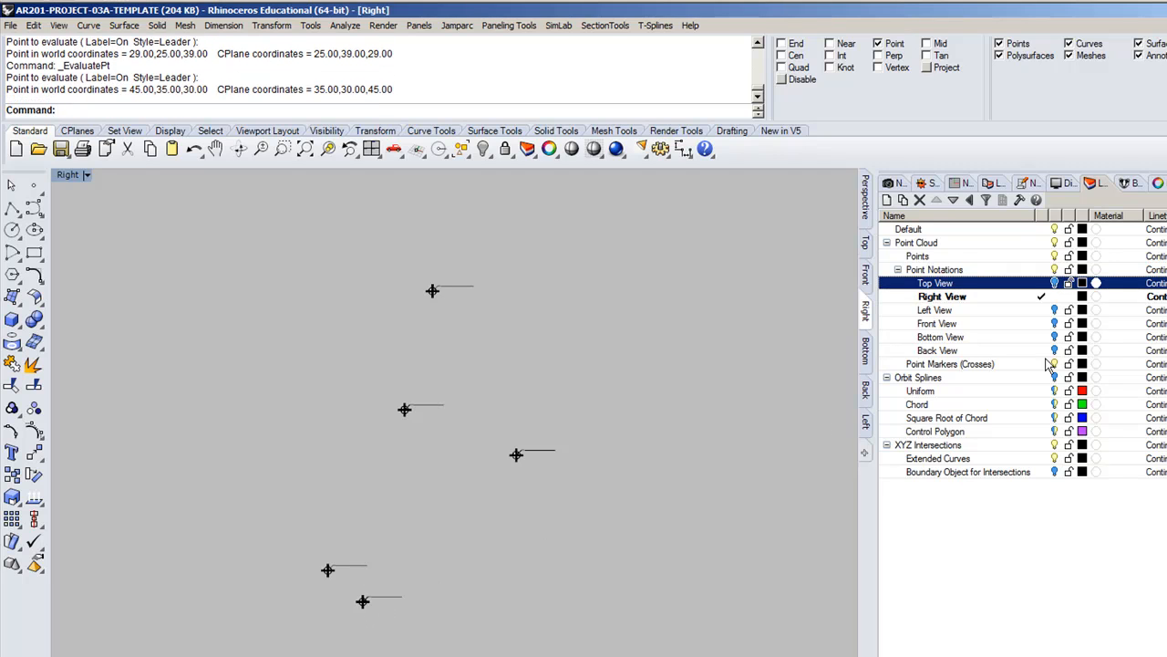
Step: Make the Left View notation layer current and hide the Right View notation layer
click(1041, 311)
click(1054, 297)
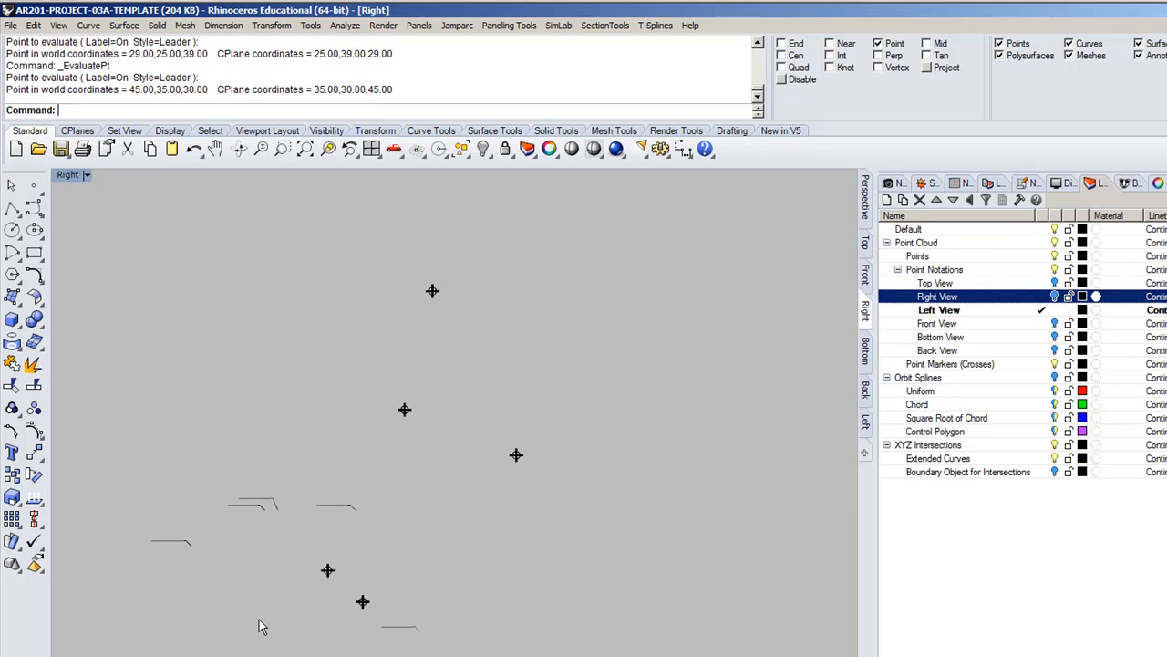
right_drag(316, 555, 420, 529)
Step: Delete the five old coordinate leaders from the Left View notation layer
drag(237, 455, 400, 580)
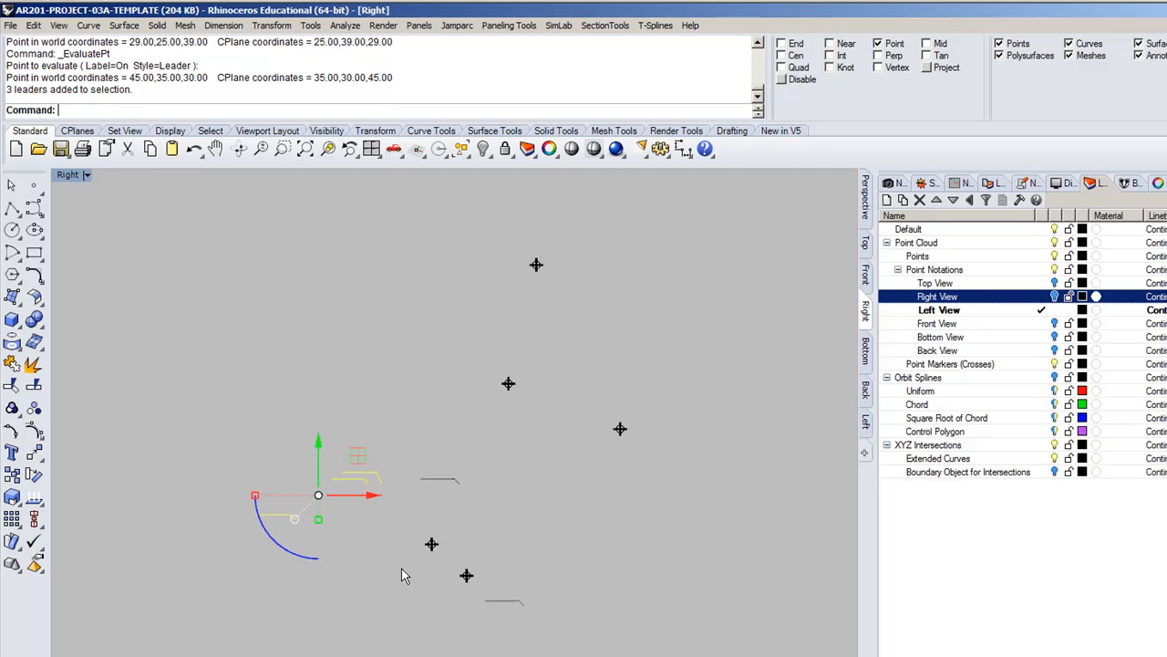
key(Delete)
drag(371, 417, 472, 510)
key(Delete)
click(505, 604)
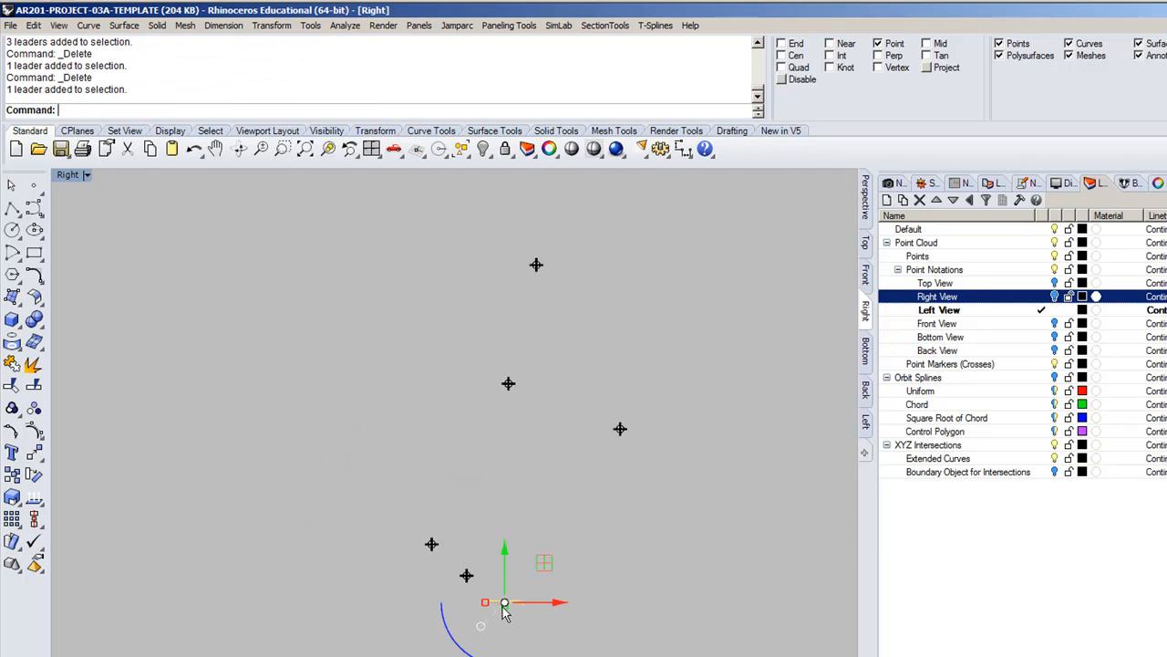
key(Delete)
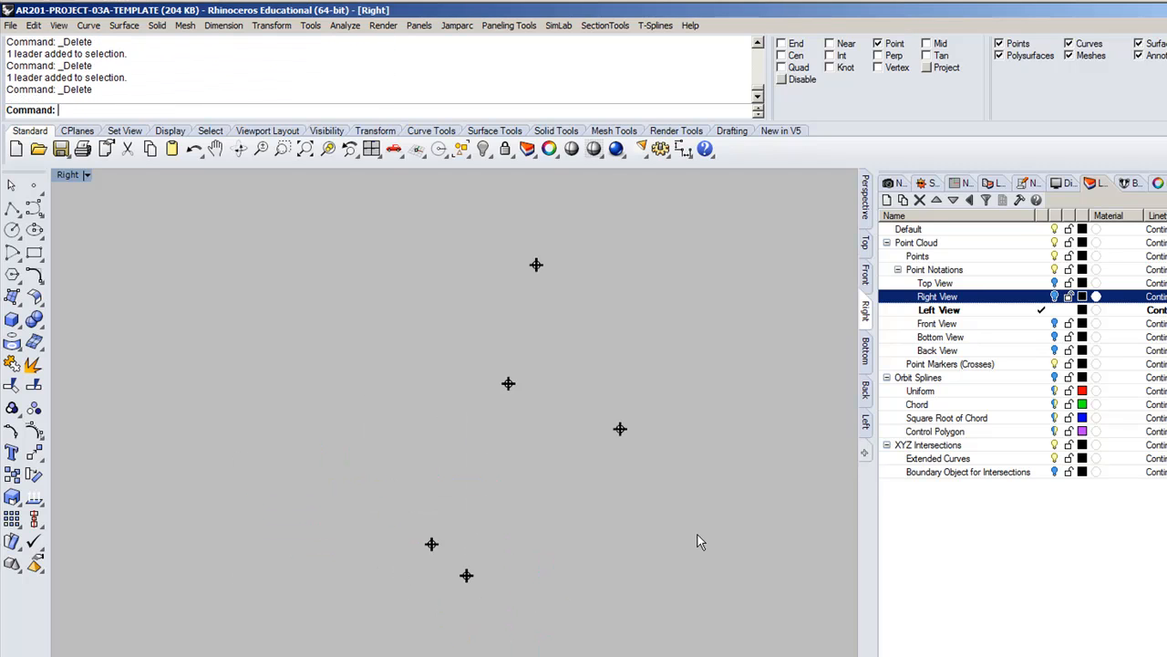
Step: Label the coordinates of all five points in the Left viewport with EvaluatePt leaders
click(866, 425)
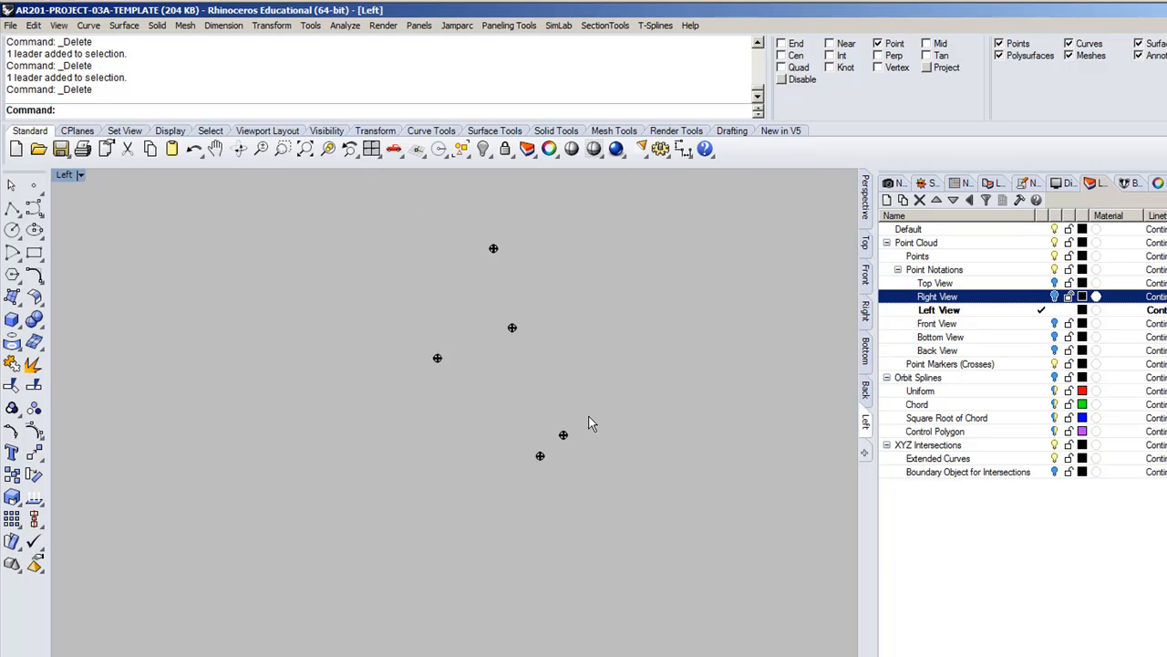
text(EvaluatePt)
key(Return)
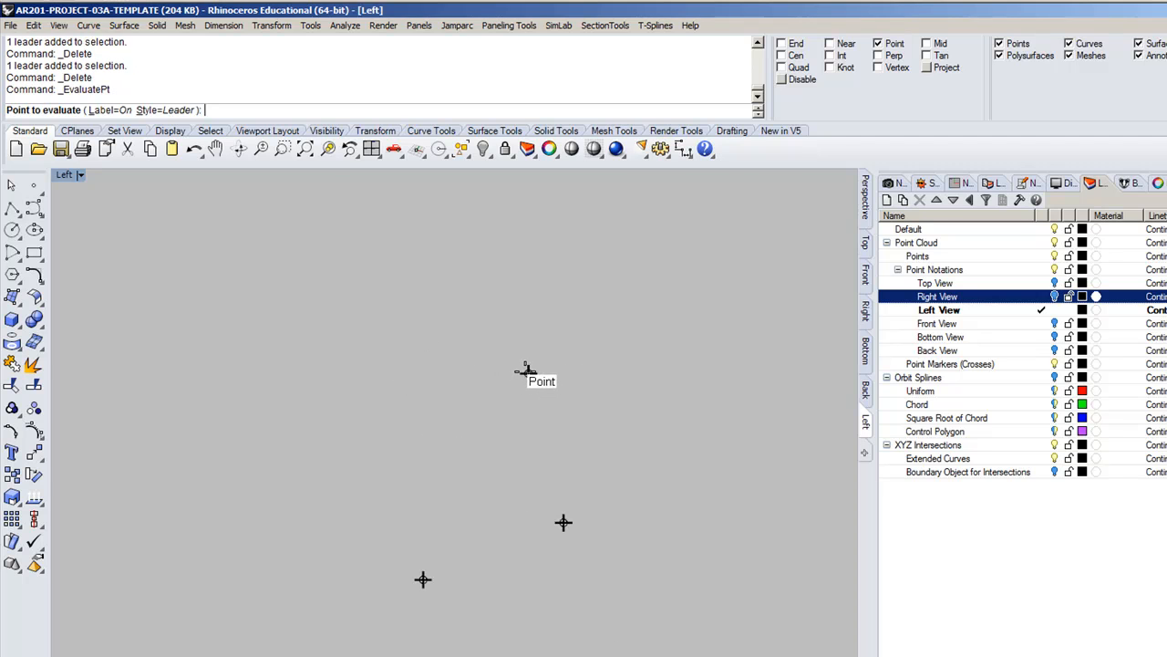
click(528, 373)
key(Return)
click(563, 522)
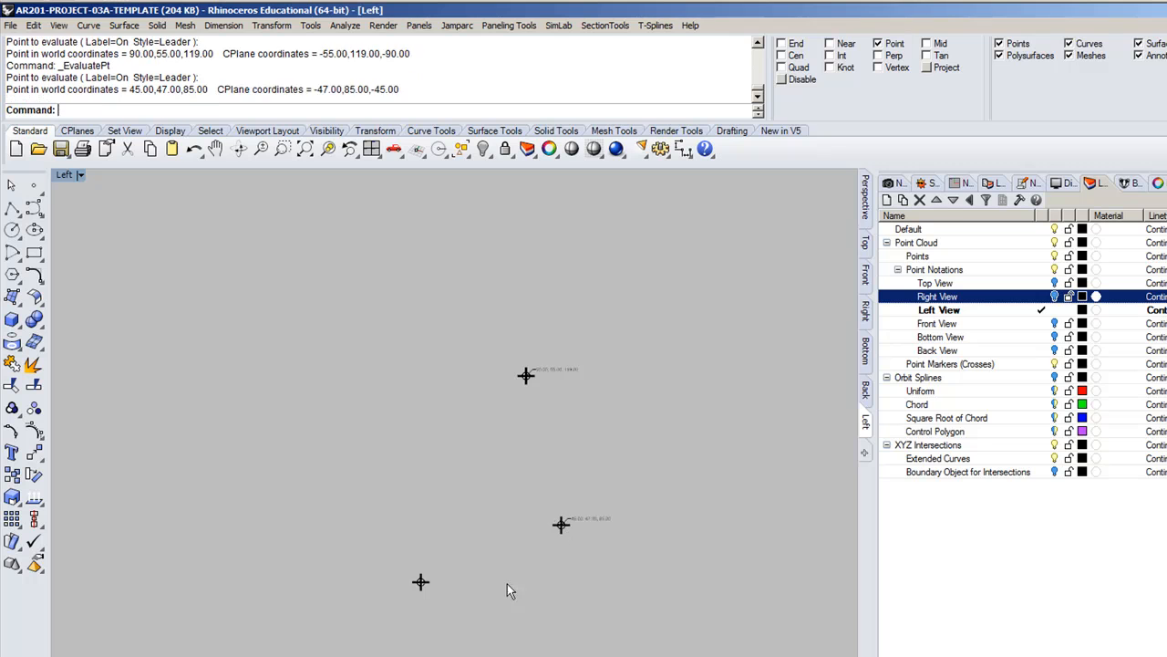
key(Return)
click(420, 582)
key(Return)
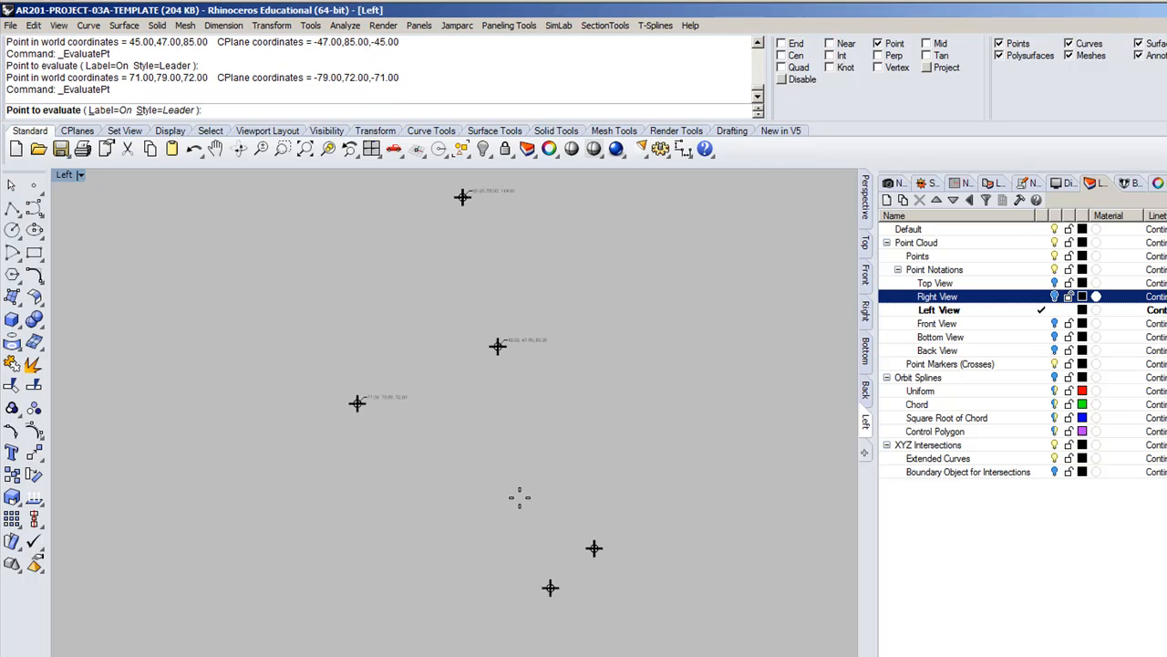
click(594, 548)
key(Return)
click(550, 587)
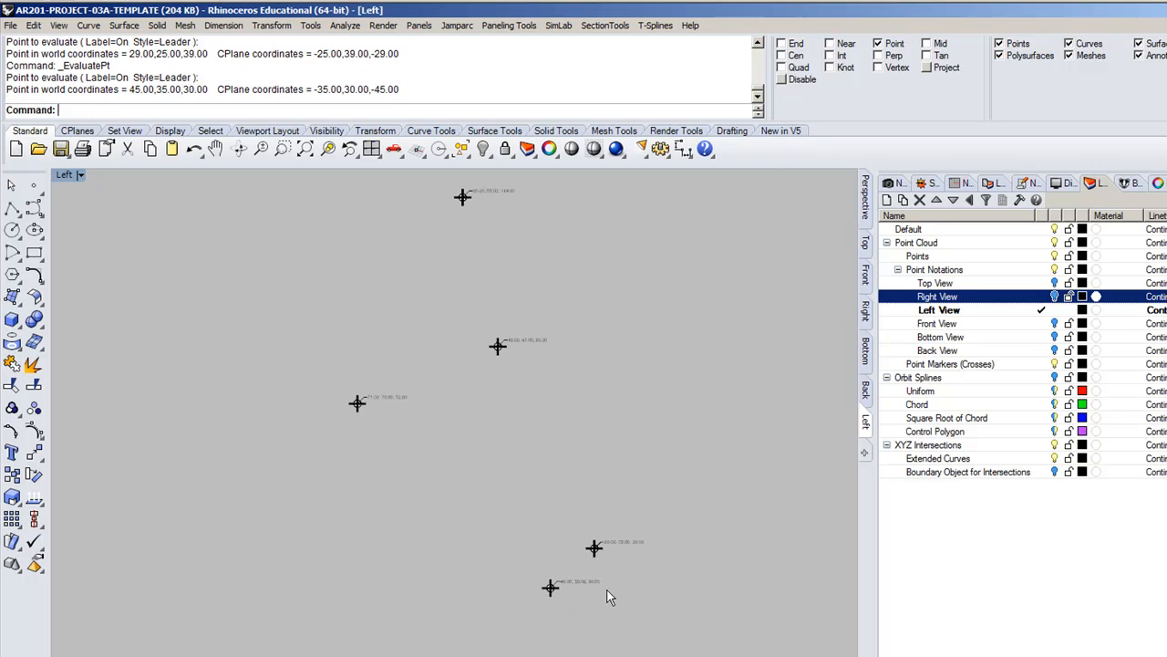
right_drag(701, 478, 651, 532)
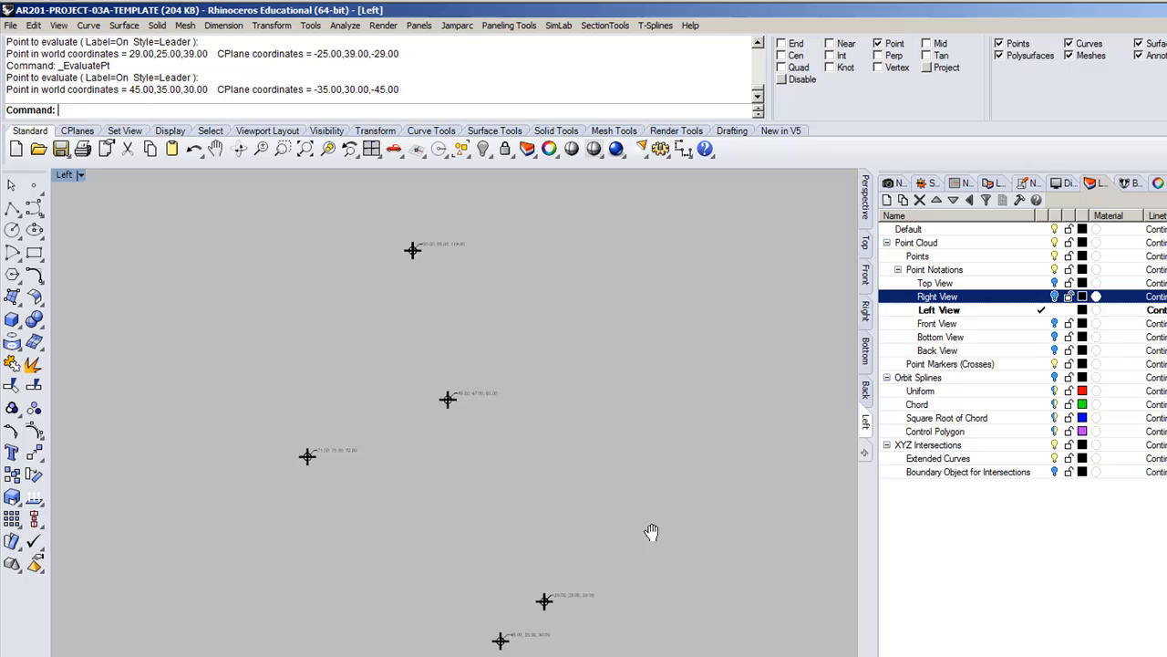
Step: Make the Front View notation layer current and delete all the old coordinate leaders in the Front viewport
click(1045, 325)
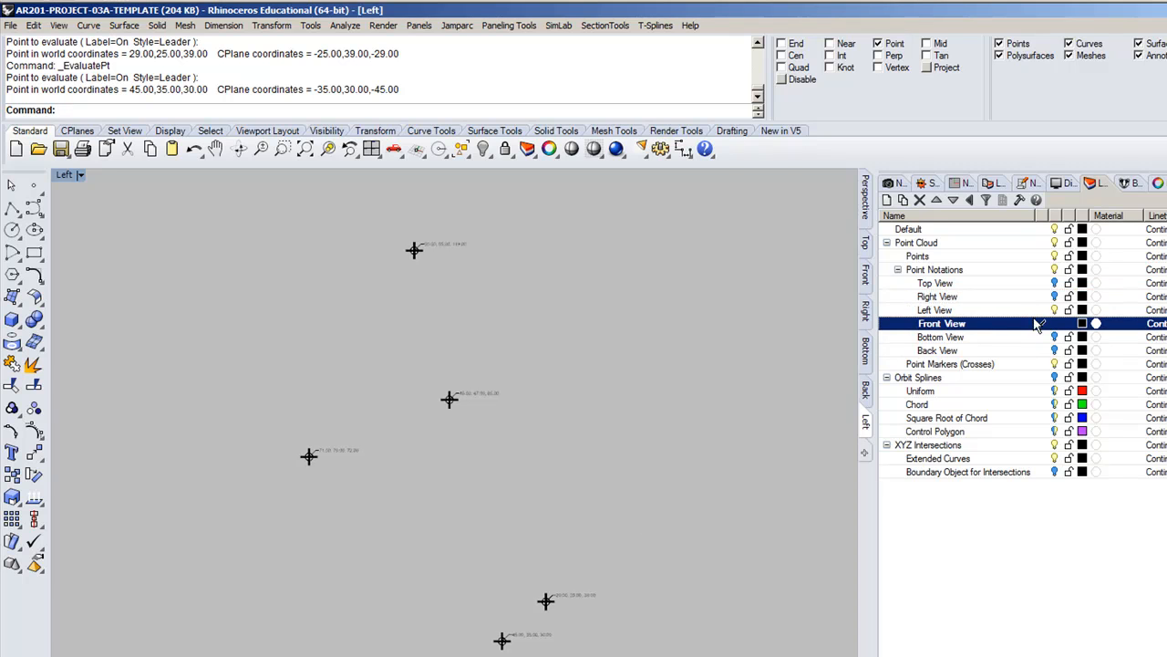
click(865, 278)
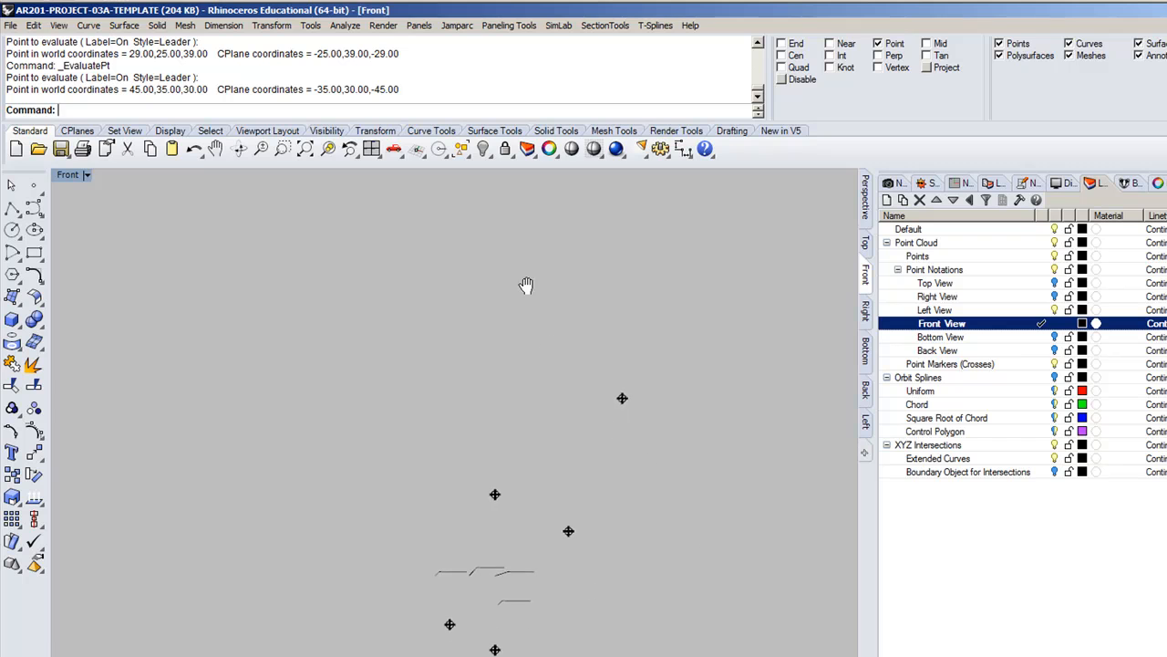
drag(368, 508, 652, 598)
key(Delete)
drag(521, 404, 606, 469)
key(Delete)
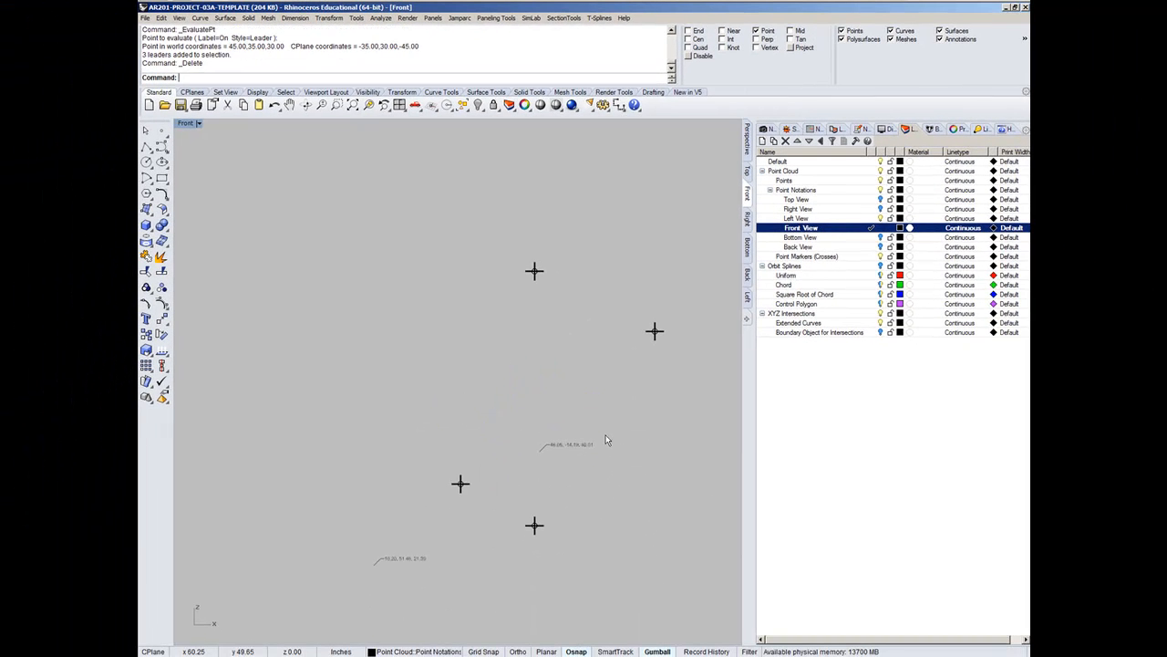
drag(355, 519, 457, 586)
key(Delete)
Step: Label the points at 45,47,85 and 71,79,72 in the Front viewport with Evaluate Point leaders
key(Return)
click(535, 270)
key(Return)
click(655, 331)
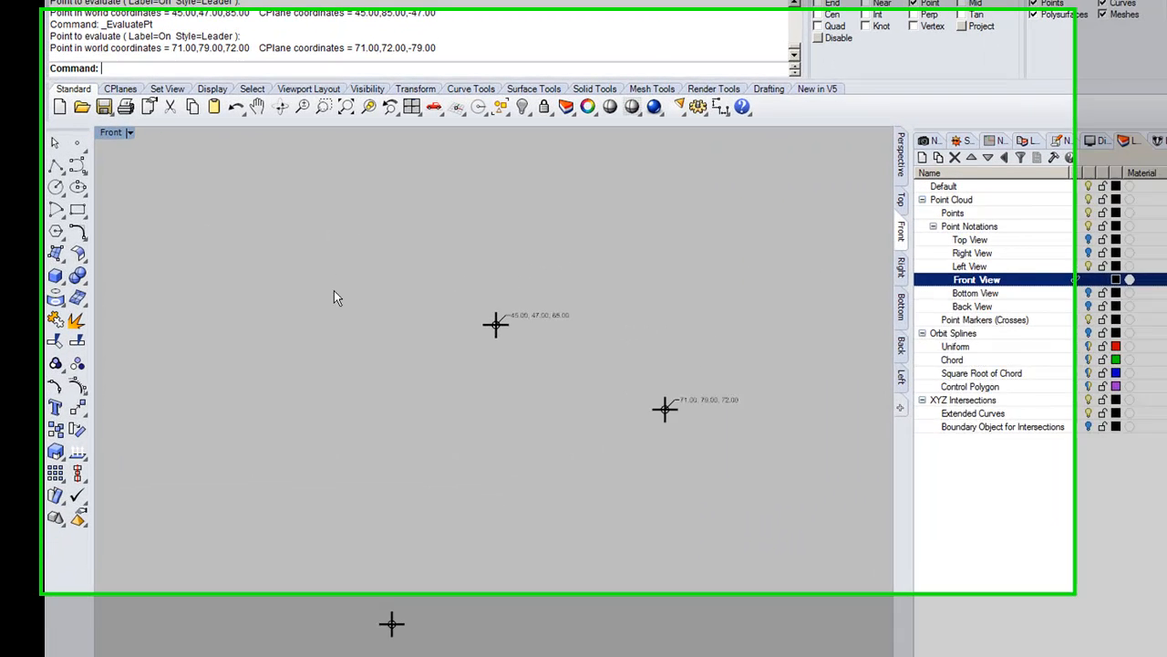
Step: Set the evaluatept command to repeat automatically for labelling the remaining points in the Front viewport
scroll(334, 290, down, 4)
right_drag(343, 319, 302, 409)
right_drag(529, 555, 615, 518)
text(Rep)
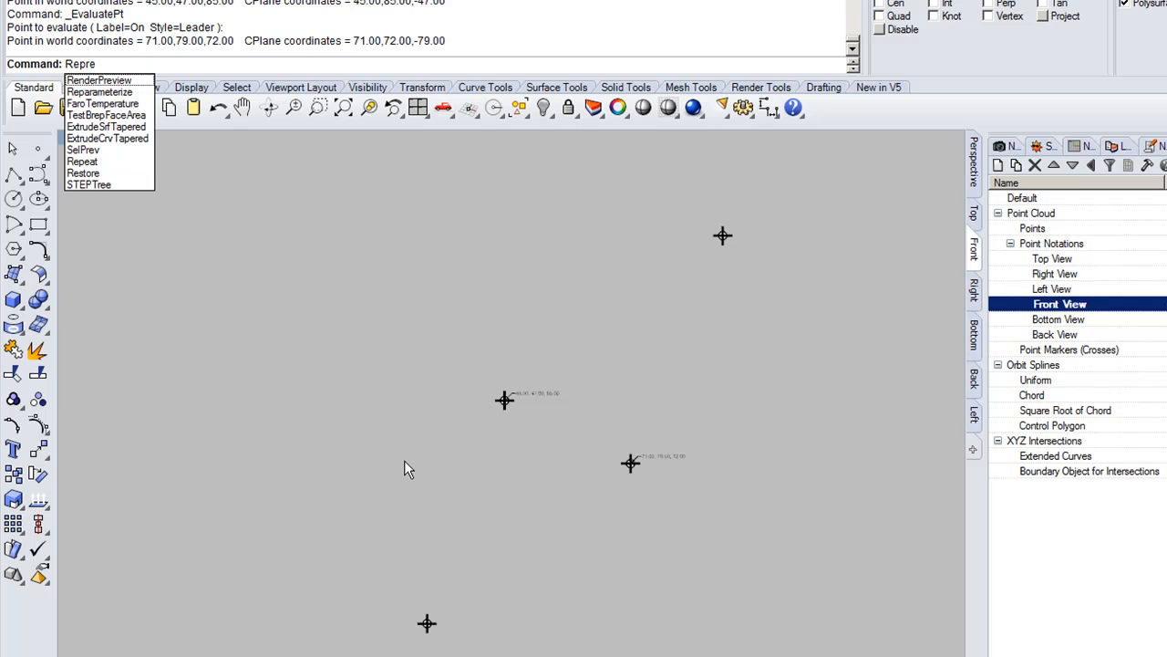
text(eat)
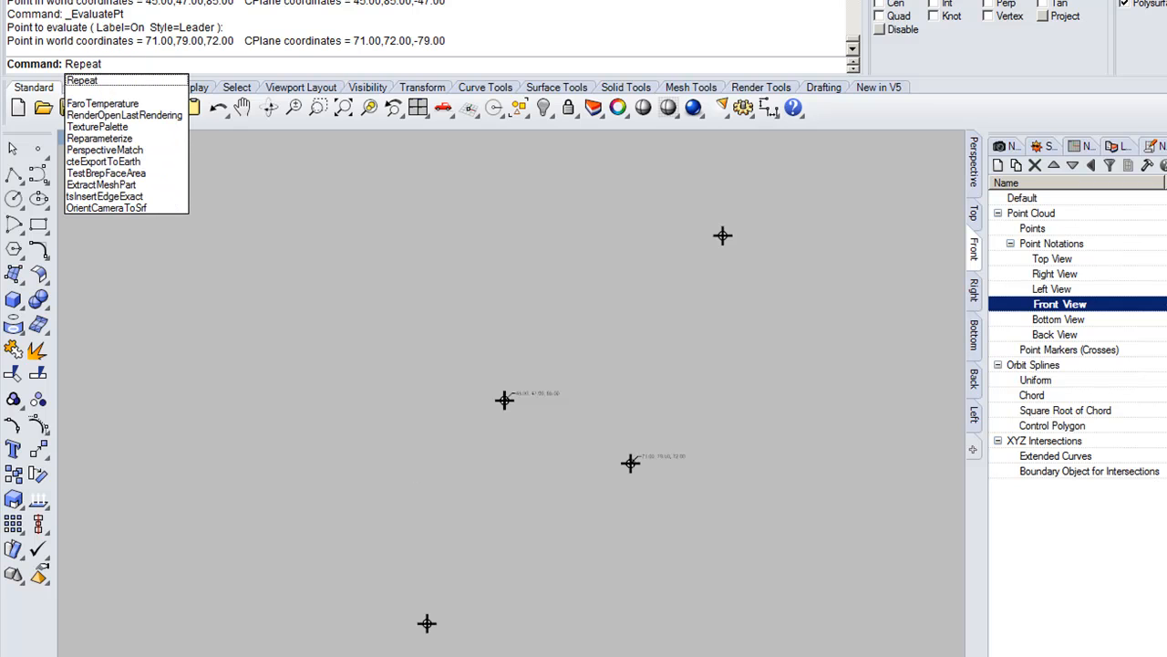
key(Return)
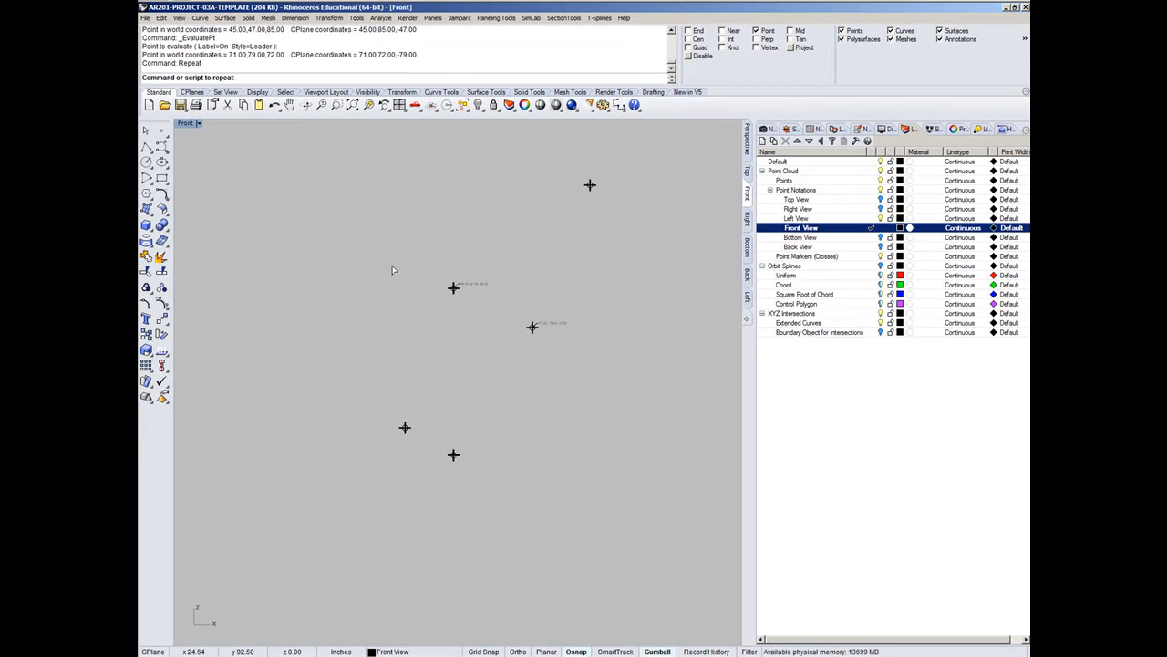
text(evalu)
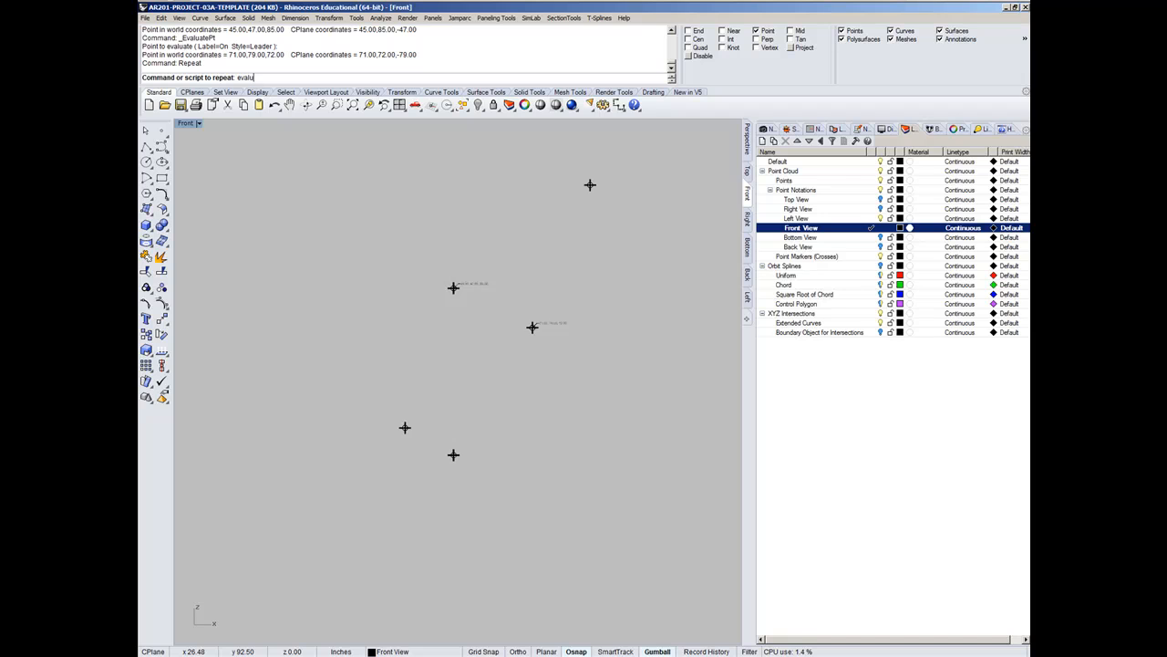
text(atept)
key(Return)
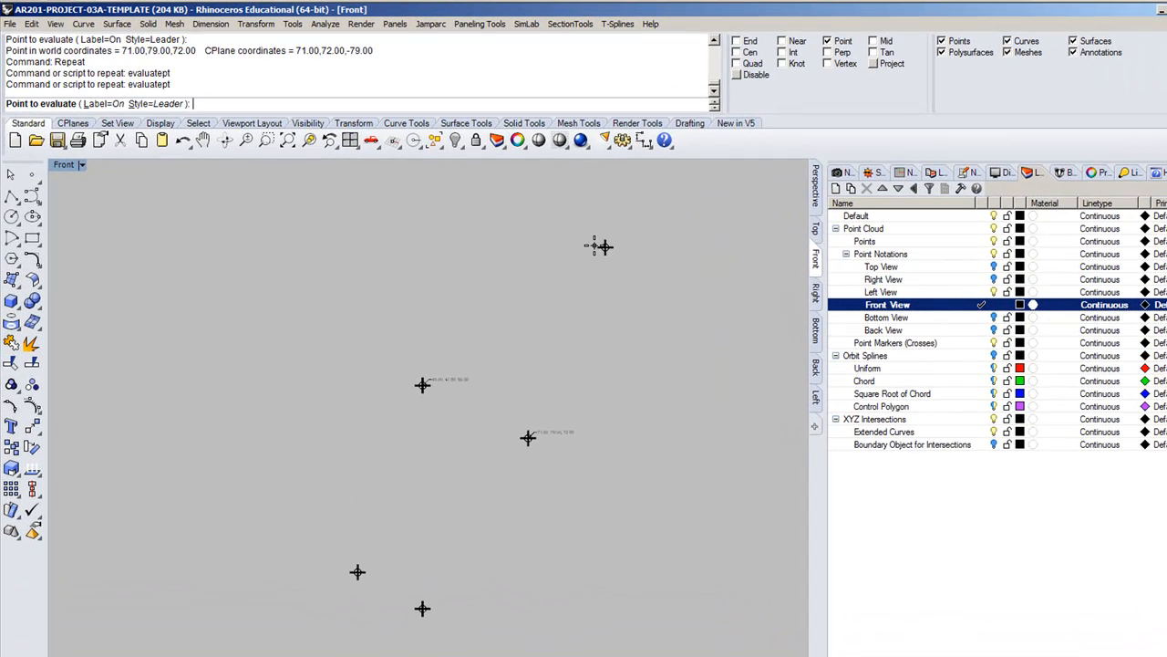
Step: Label the points at 90,55,119, 45,35,30 and 29,25,39 in the Front viewport with coordinate leaders and end the repeating command
click(602, 246)
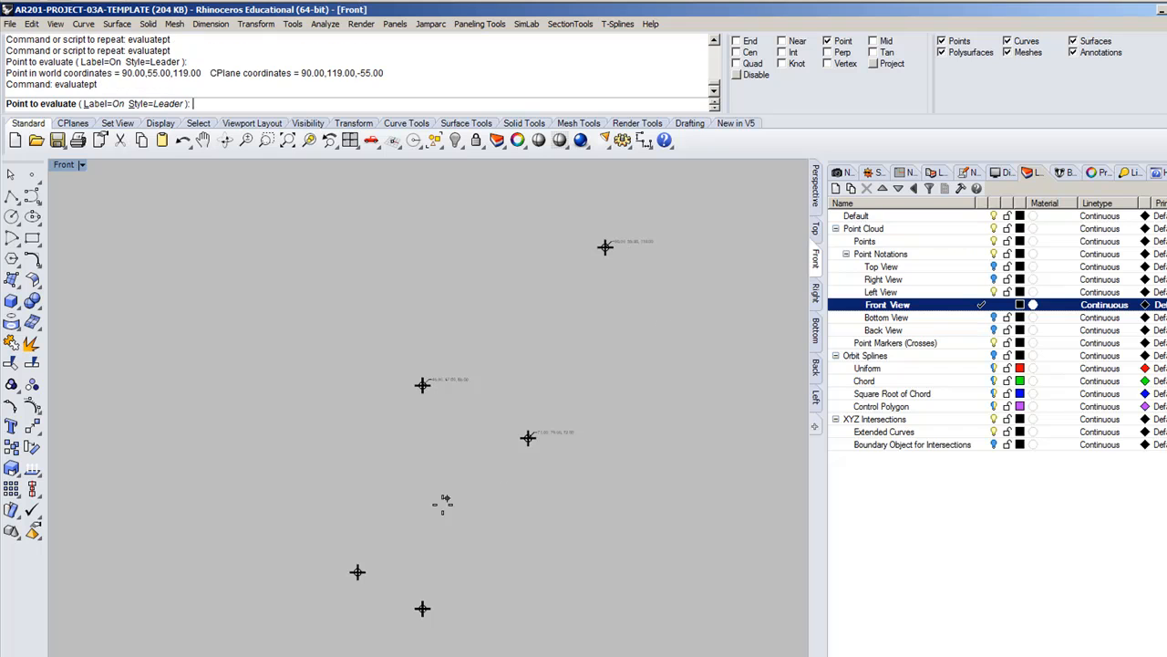
click(420, 607)
click(356, 571)
right_drag(386, 412, 320, 431)
right_drag(631, 363, 502, 367)
right_drag(432, 348, 480, 355)
scroll(471, 348, down, 2)
scroll(465, 343, up, 3)
key(Escape)
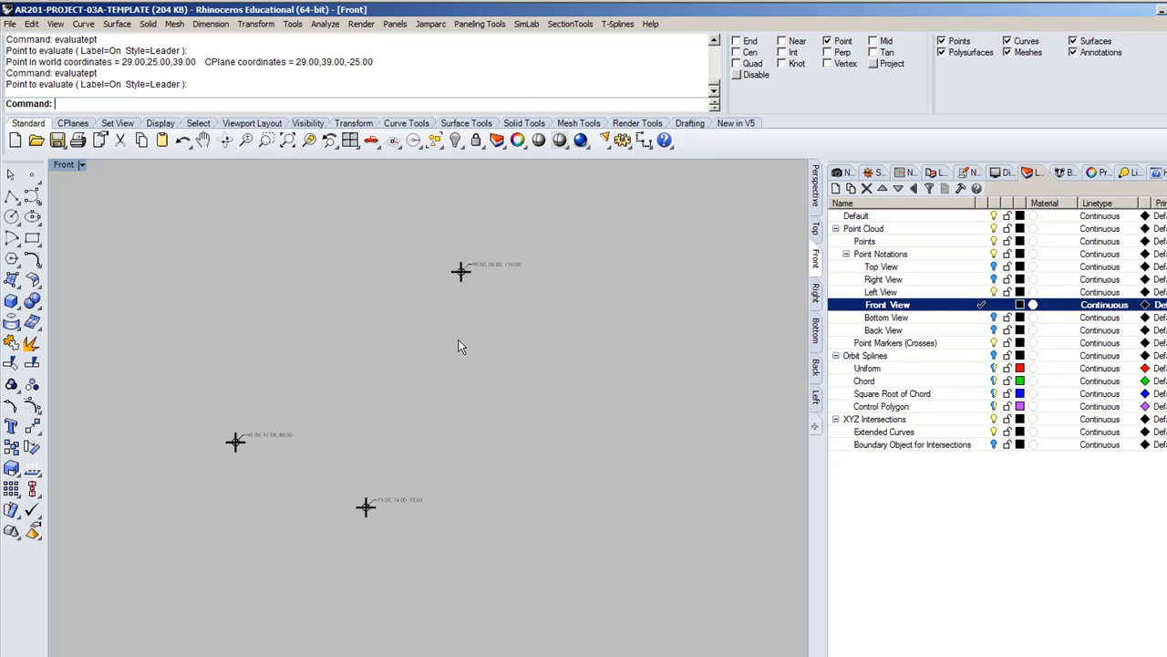
Step: Make the Bottom View notation layer current with Front View hidden, and delete the old coordinate leaders in the Bottom viewport
click(983, 317)
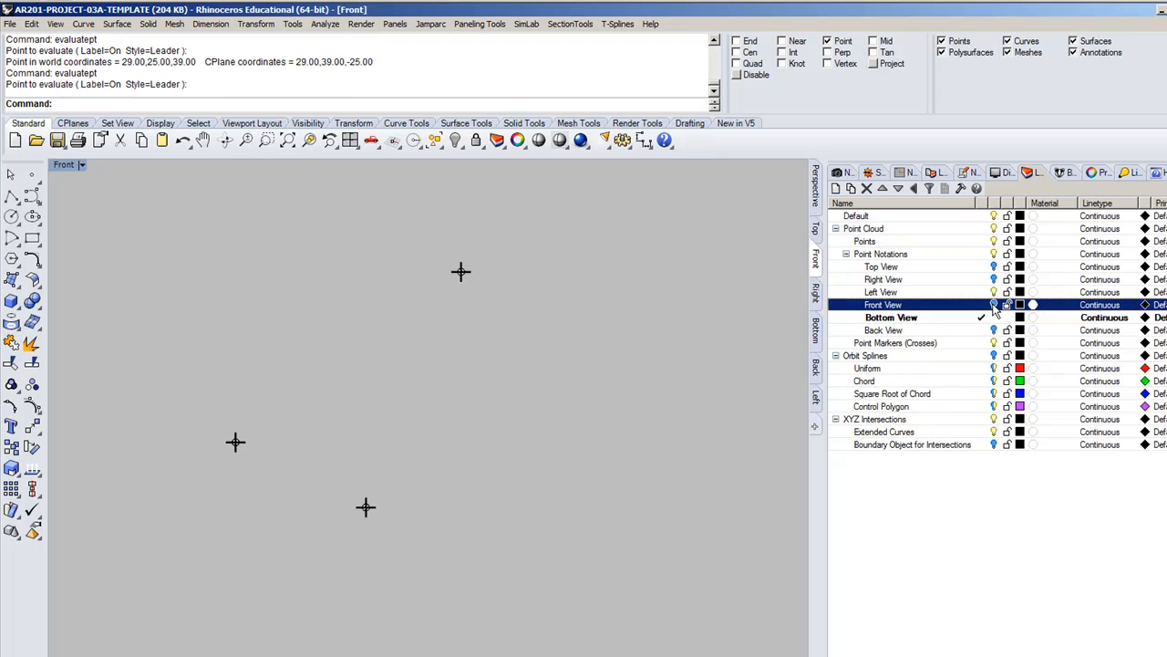
click(815, 329)
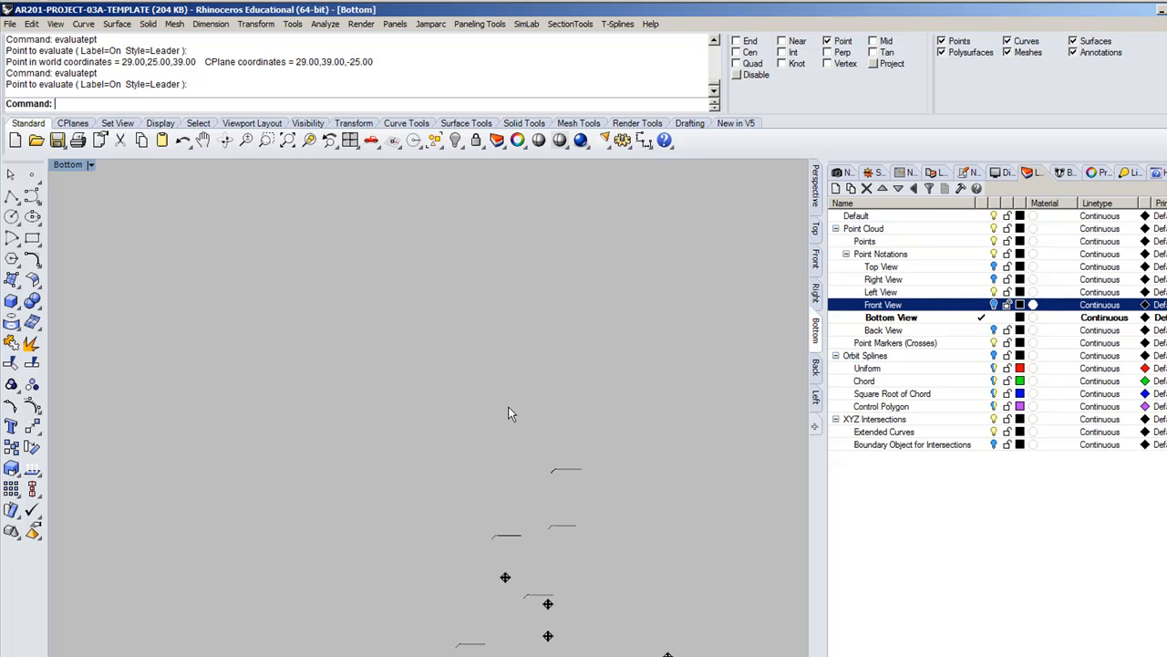
drag(343, 325, 558, 469)
key(Delete)
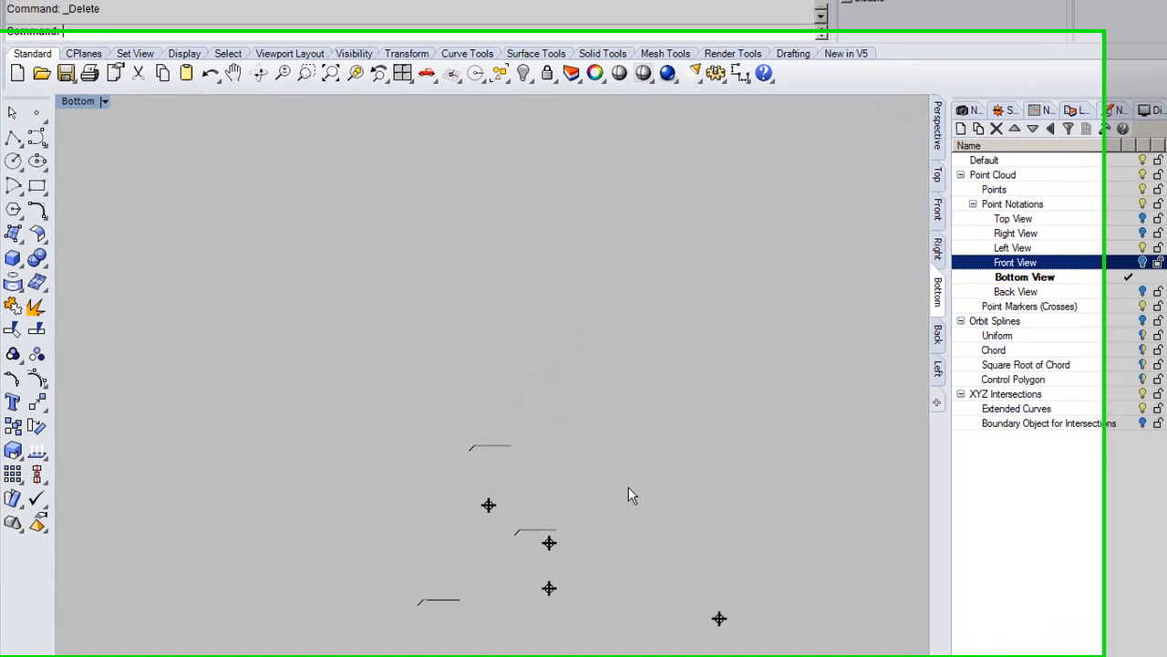
click(529, 529)
key(Delete)
drag(429, 425, 538, 456)
key(Delete)
drag(425, 563, 521, 624)
key(Delete)
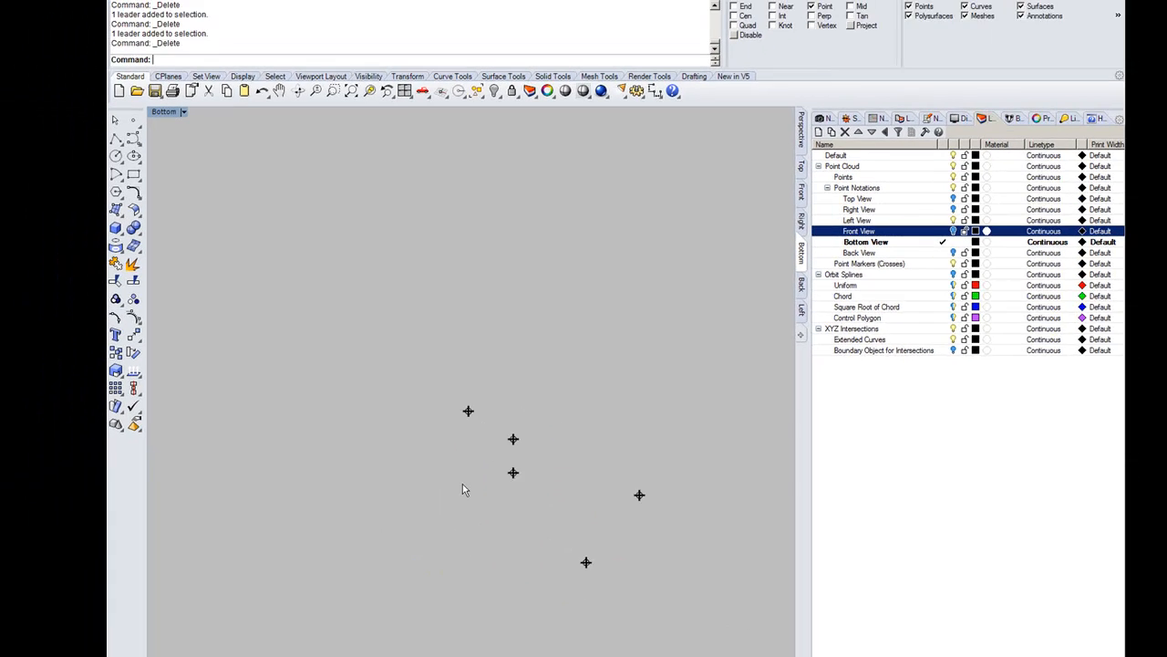
Step: Label the points at 29,25,39 and 45,35,30 in the Bottom viewport with EvaluatePt leaders
right_click(478, 60)
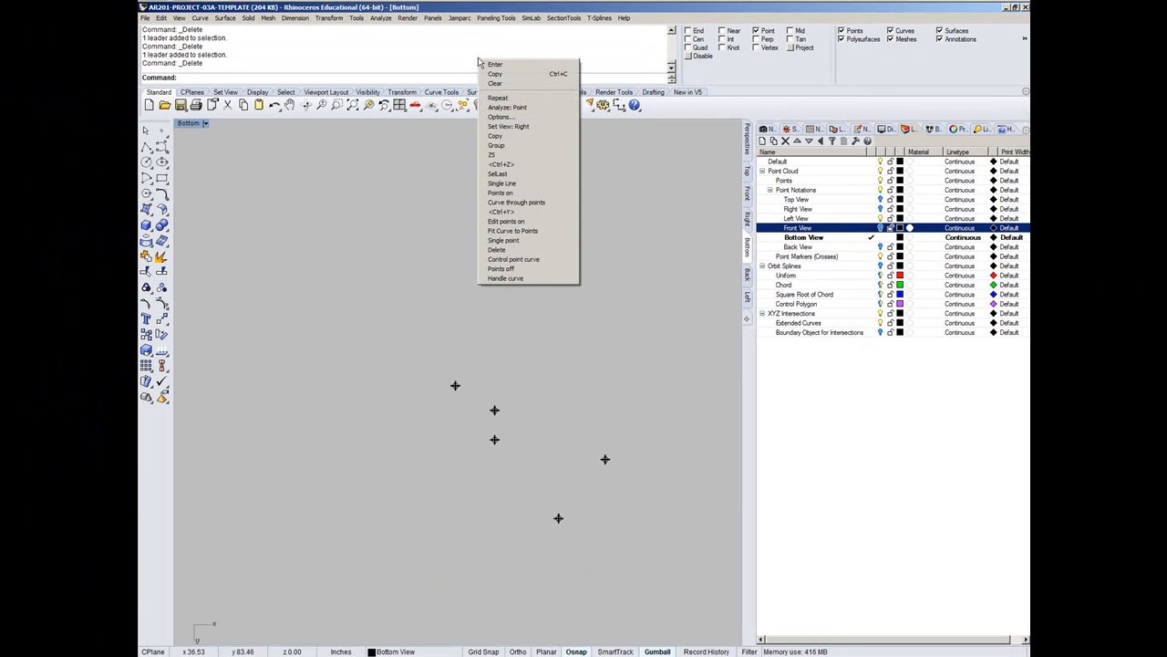
click(513, 108)
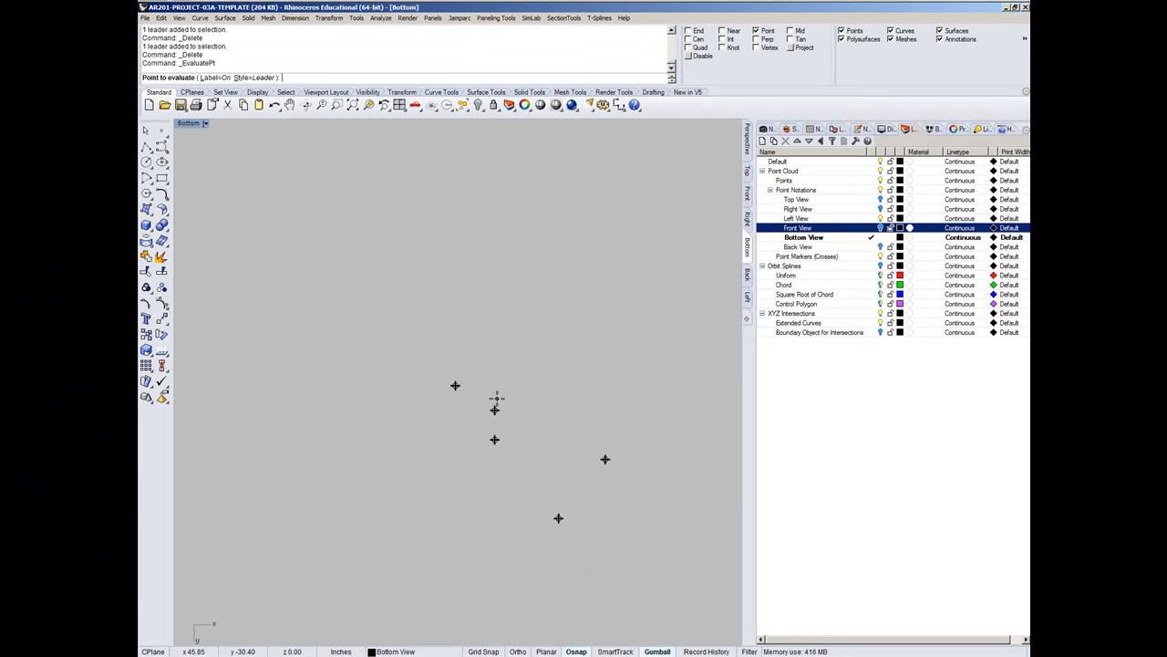
click(455, 385)
right_click(493, 426)
click(495, 411)
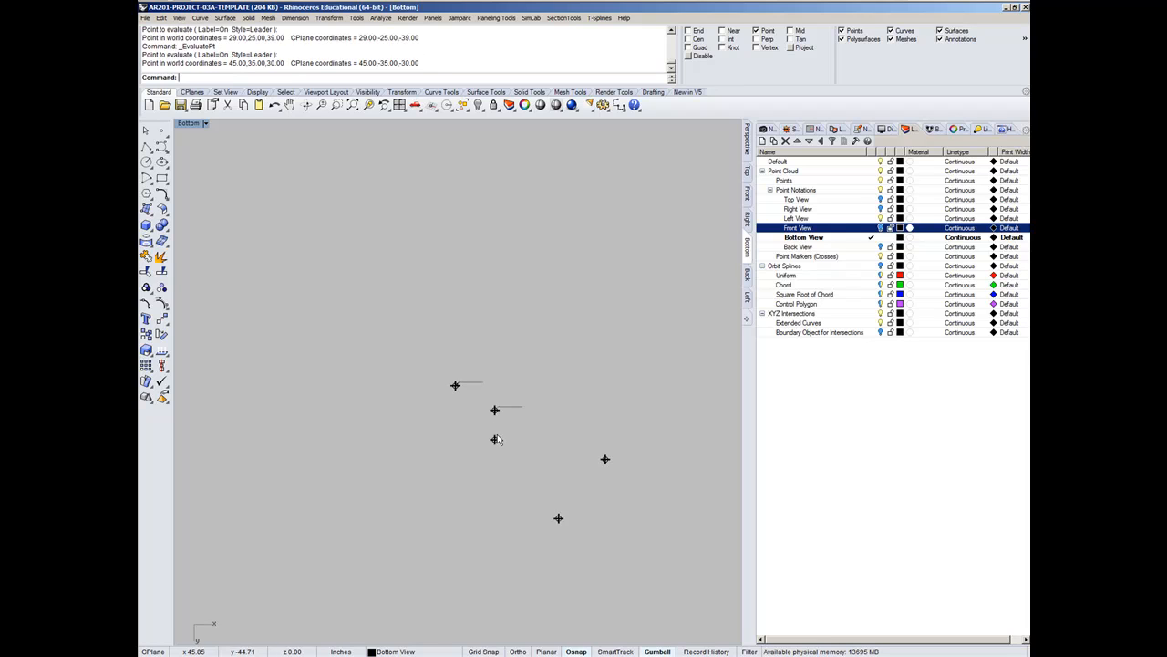
Step: Label the points at 45,47,85, 71,79,72 and 90,55,119 in the Bottom viewport with EvaluatePt leaders
right_drag(503, 463, 420, 361)
scroll(412, 335, up, 10)
right_click(430, 339)
click(421, 363)
right_drag(520, 457, 391, 326)
right_click(391, 326)
click(475, 458)
right_click(620, 292)
click(609, 288)
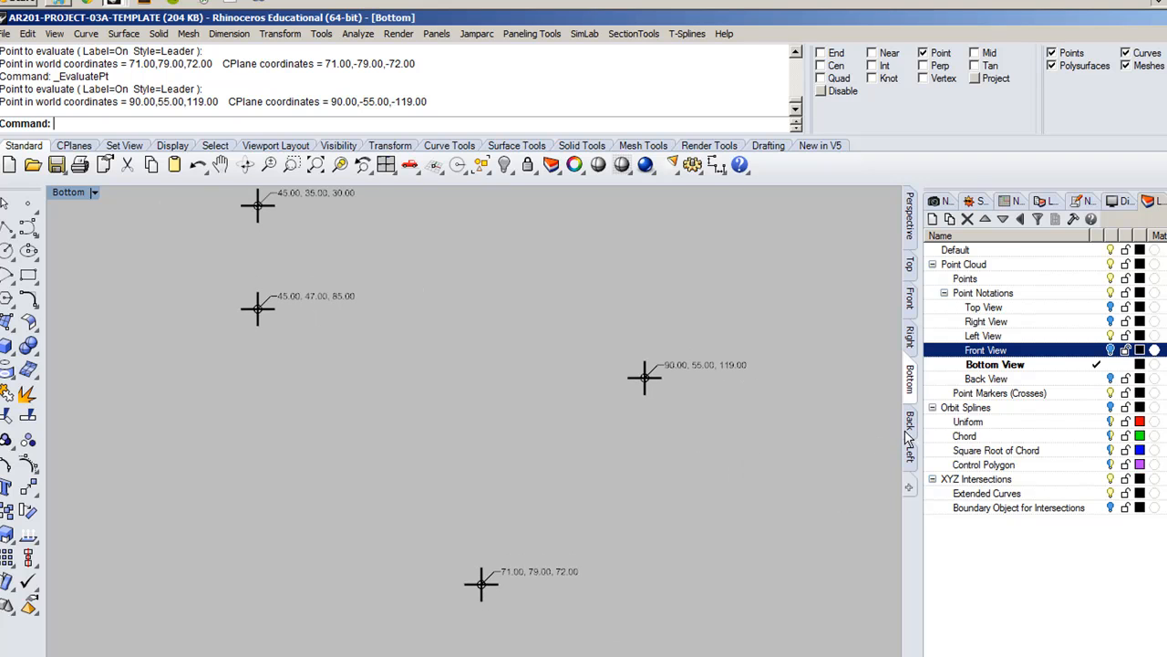
Step: Make the Back View notation layer current, hide the Bottom View layer, and switch to the Back viewport
click(1098, 378)
click(1111, 365)
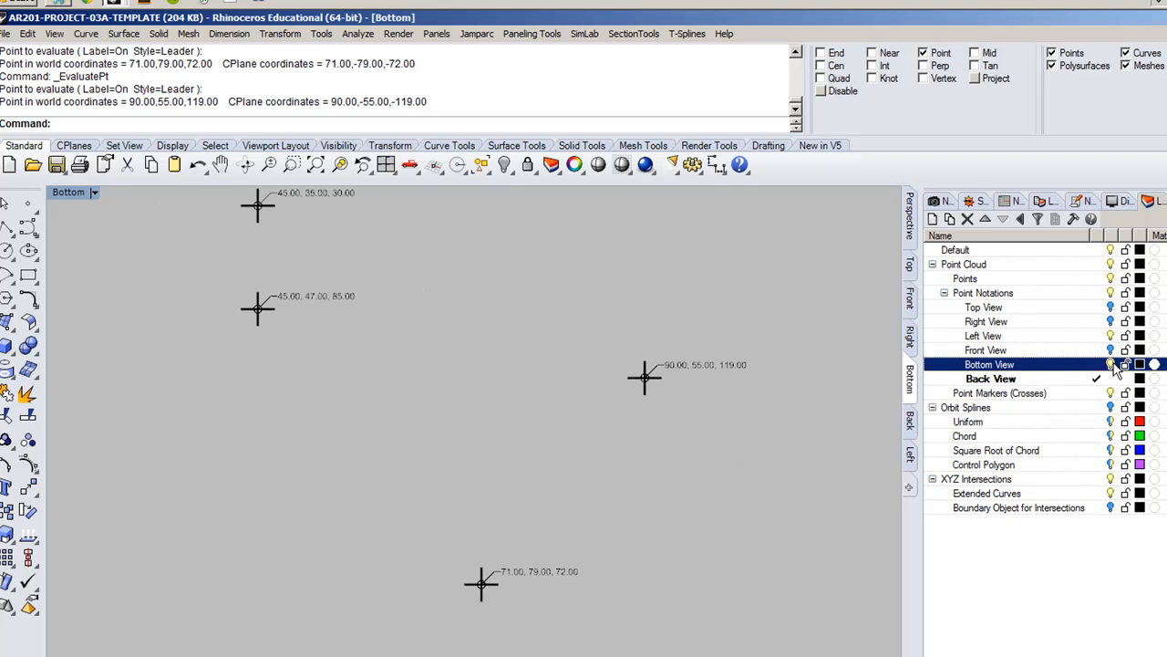
right_drag(768, 363, 735, 490)
click(910, 422)
Step: Delete the five old coordinate leaders in the Back viewport
right_drag(547, 430, 553, 343)
scroll(448, 384, up, 5)
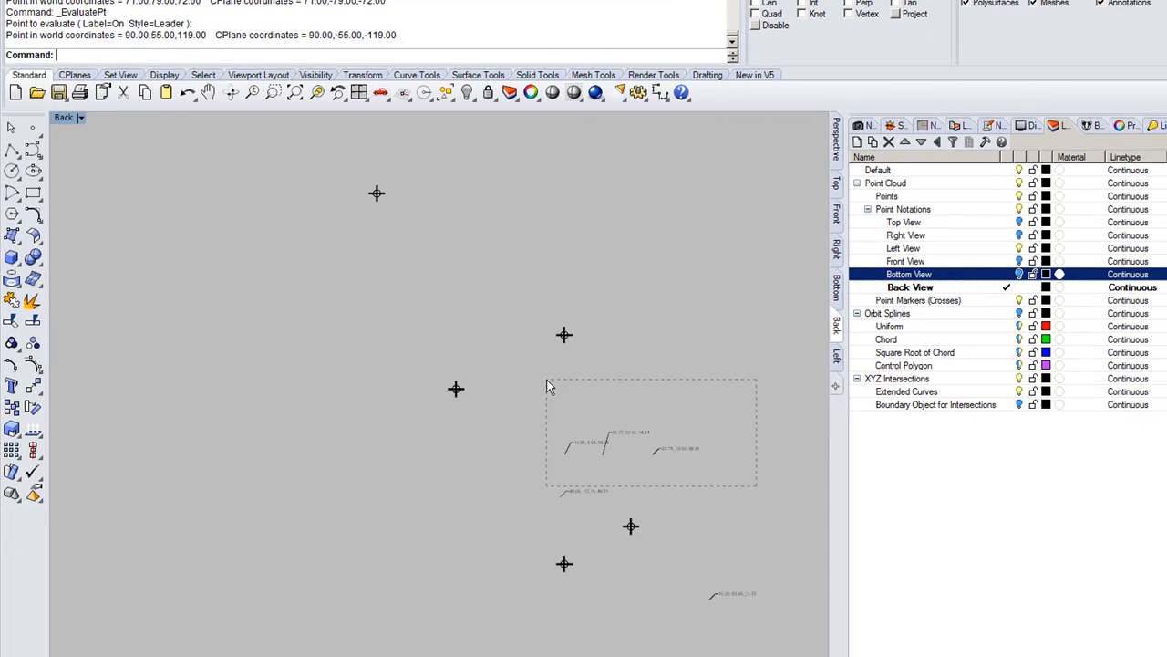
drag(548, 379, 547, 383)
key(Delete)
click(584, 491)
key(Delete)
drag(697, 588, 783, 631)
key(Delete)
Step: Label the coordinates of all five points in the Back viewport with EvaluatePt leaders
right_drag(717, 504, 671, 543)
right_click(655, 460)
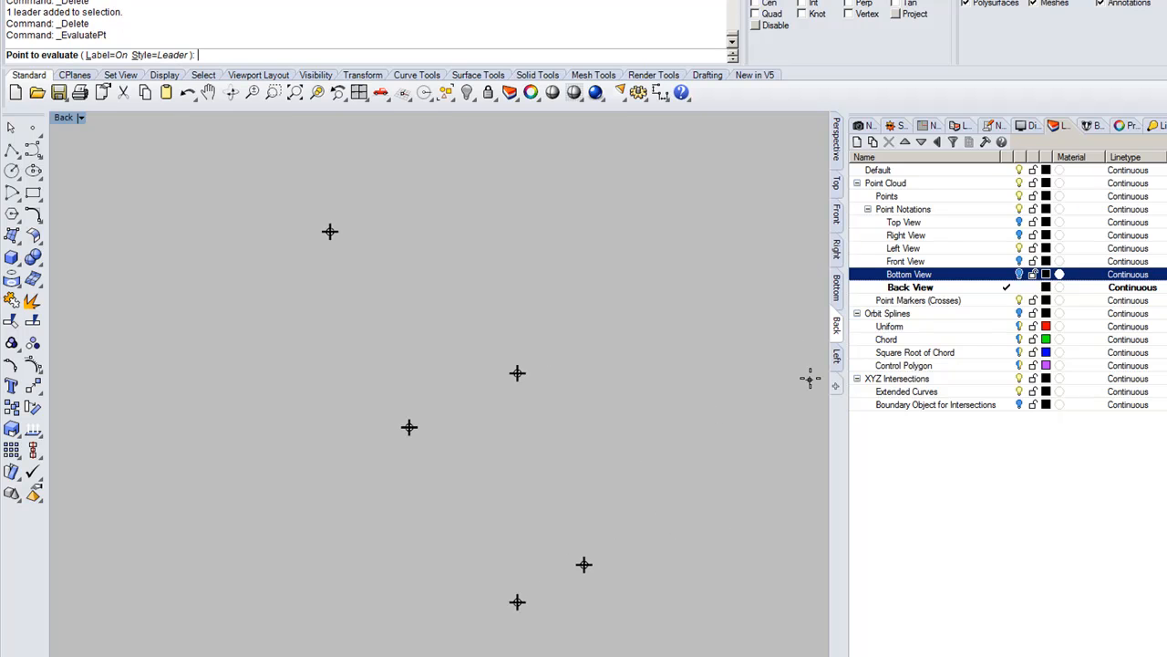
click(329, 231)
key(Return)
click(410, 427)
key(Return)
click(517, 373)
key(Return)
click(584, 566)
key(Return)
click(517, 604)
right_drag(553, 450, 522, 464)
scroll(519, 395, down, 4)
right_drag(656, 394, 623, 367)
scroll(585, 346, up, 2)
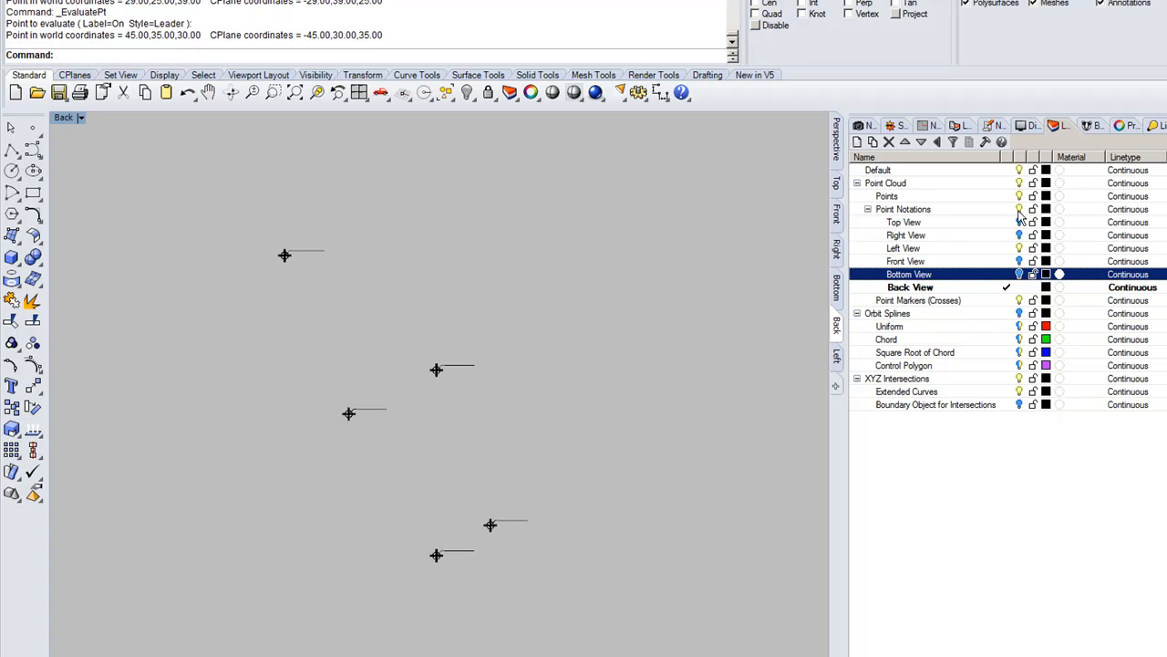
Step: Make the XYZ Intersections layer current and turn off the Point Notations parent layer
click(1020, 211)
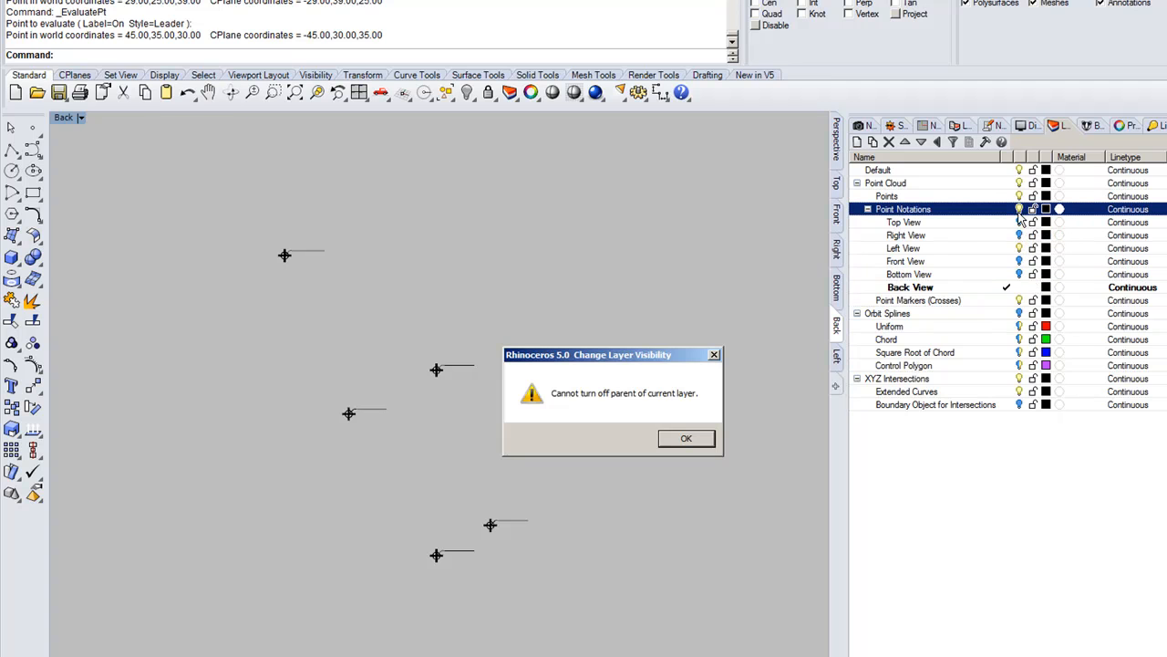
click(708, 439)
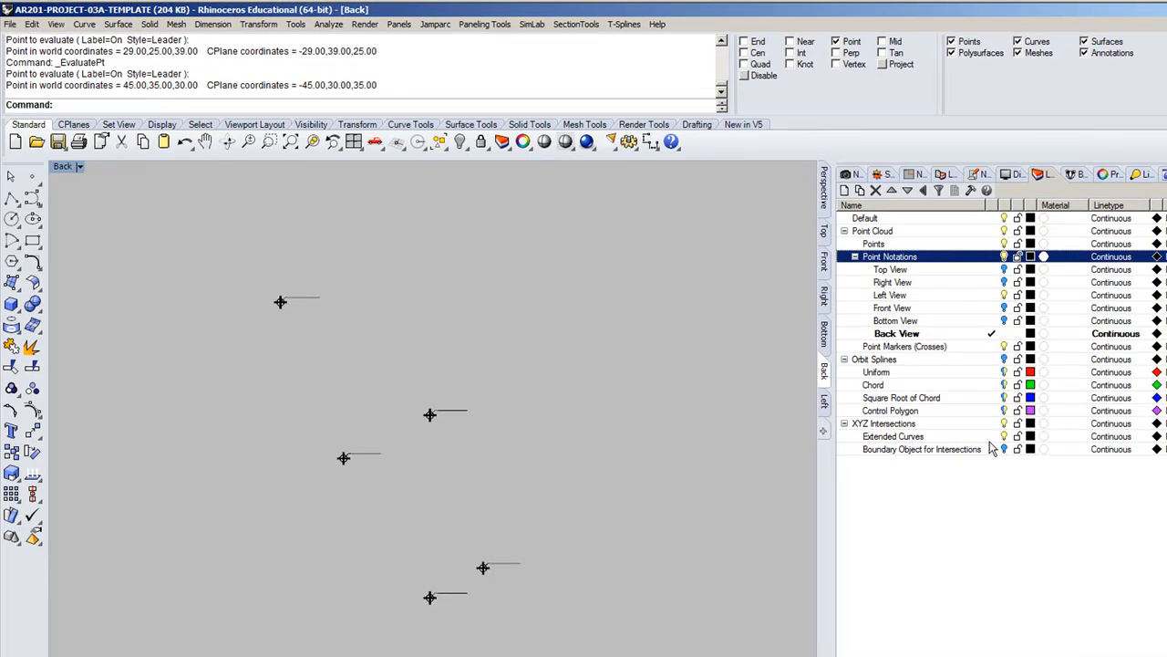
click(1012, 382)
mouse_move(629, 401)
right_down()
mouse_move(585, 448)
mouse_move(637, 407)
right_up()
scroll(585, 447, down, 2)
click(1005, 257)
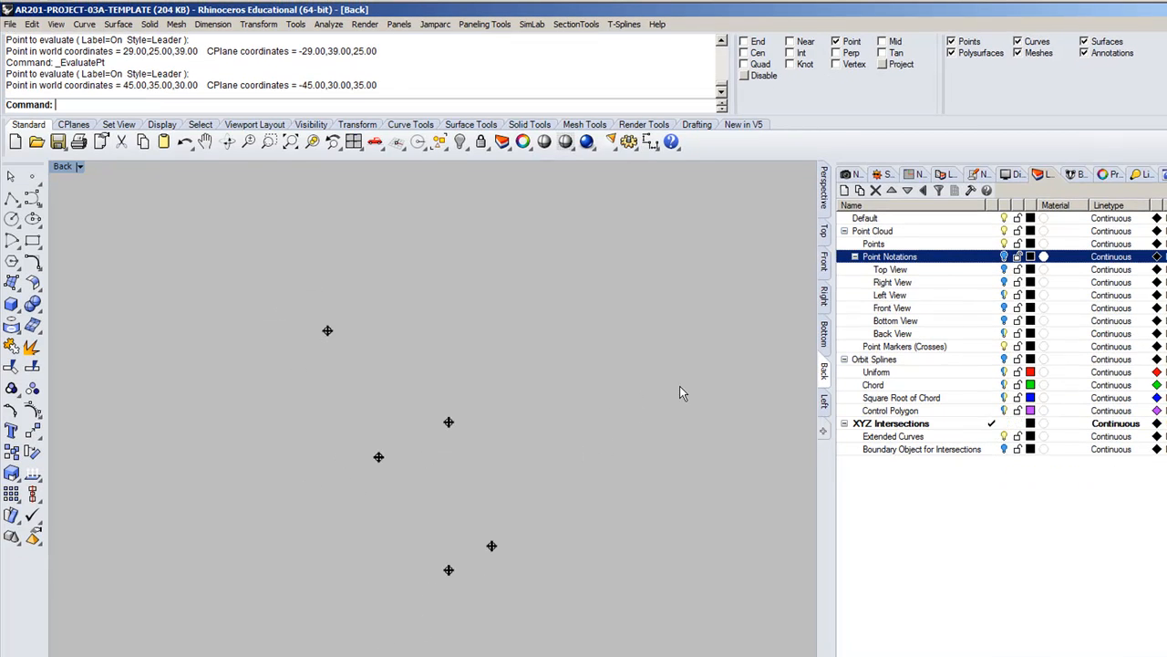
Step: Examine the cross markers at the points in the Perspective viewport, selecting individual crosses to check their grouped curves
right_drag(633, 360, 620, 385)
click(825, 202)
right_drag(657, 594, 601, 649)
scroll(429, 445, up, 6)
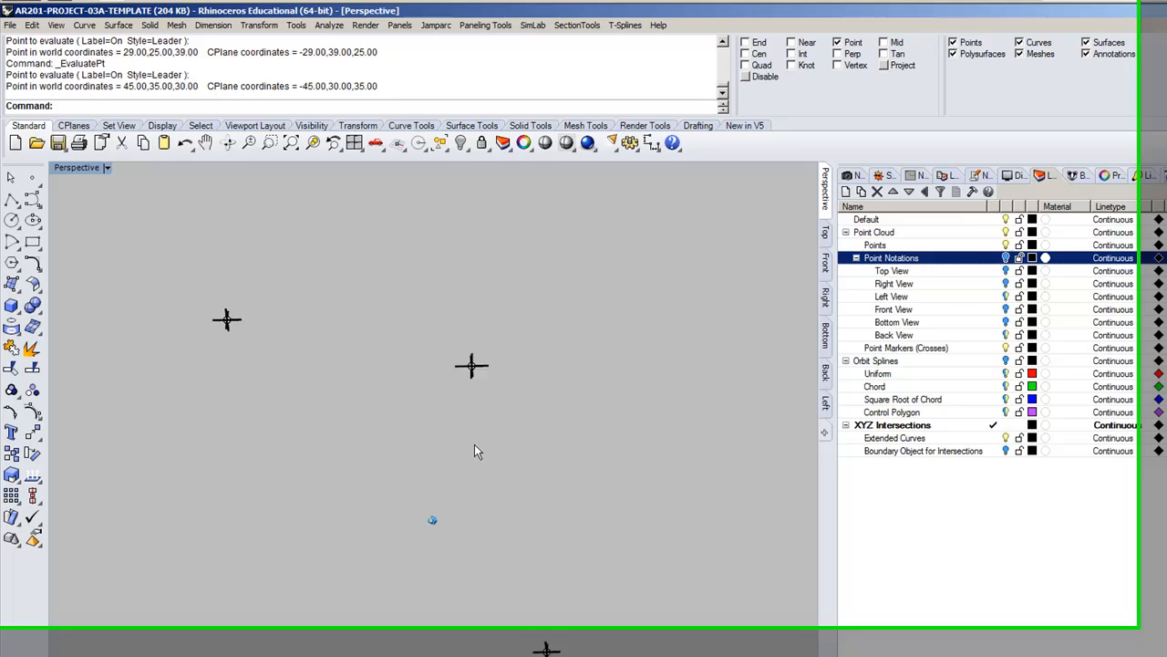
right_drag(474, 444, 531, 384)
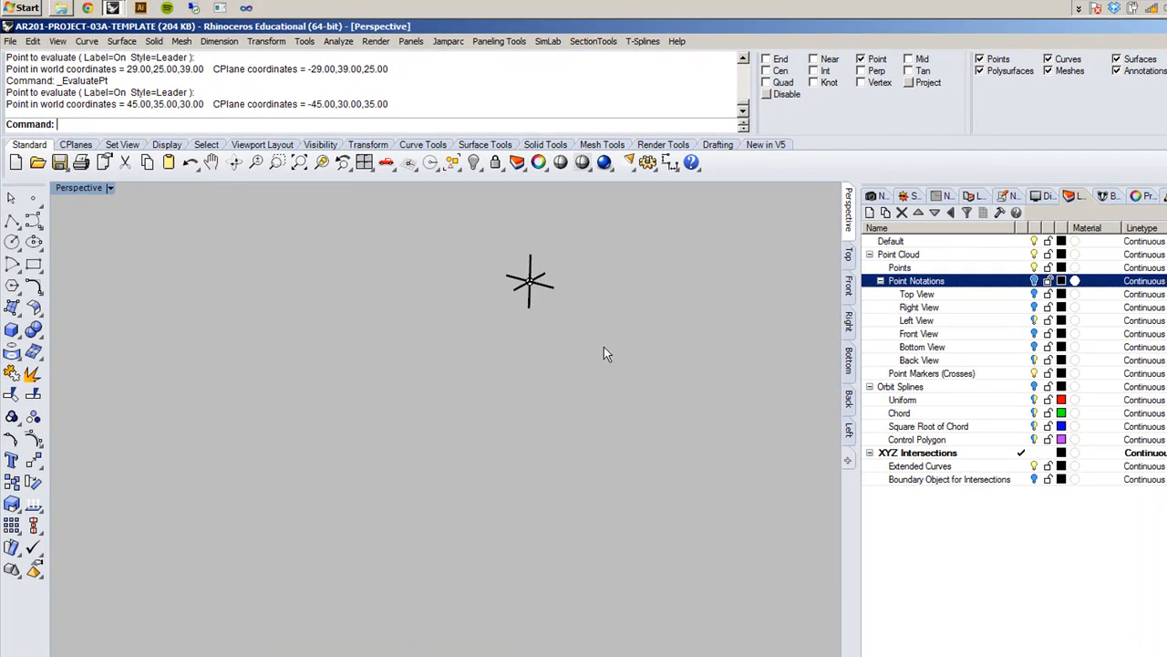
click(547, 291)
click(599, 481)
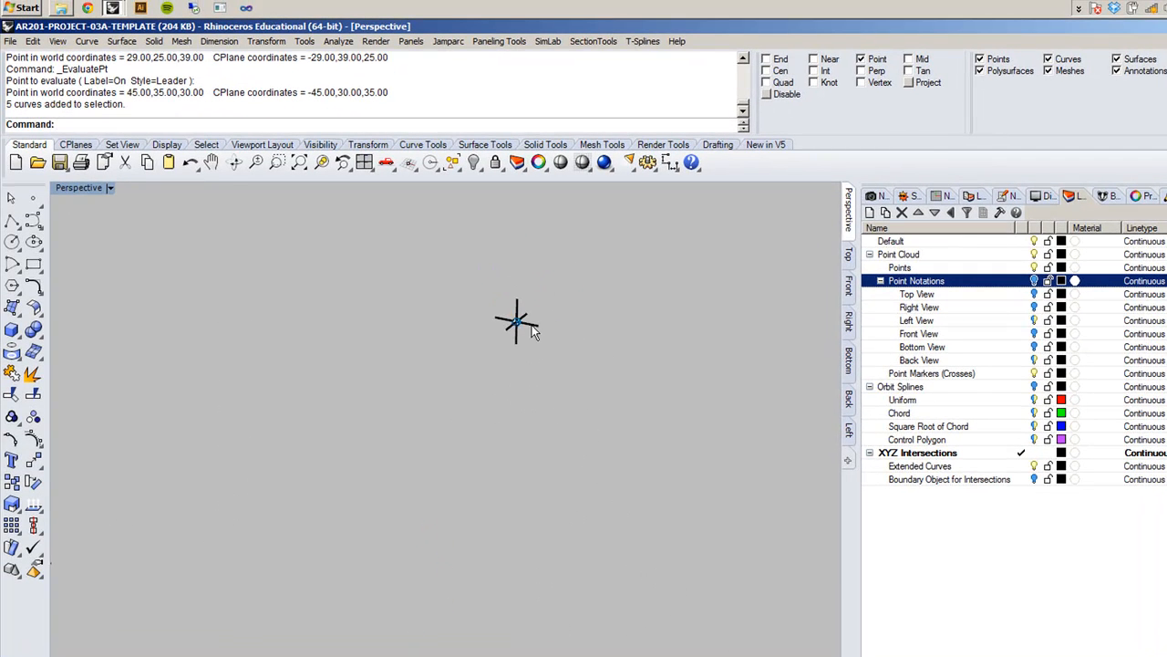
click(530, 326)
click(608, 558)
scroll(608, 558, down, 5)
right_drag(608, 558, 745, 543)
scroll(608, 558, down, 2)
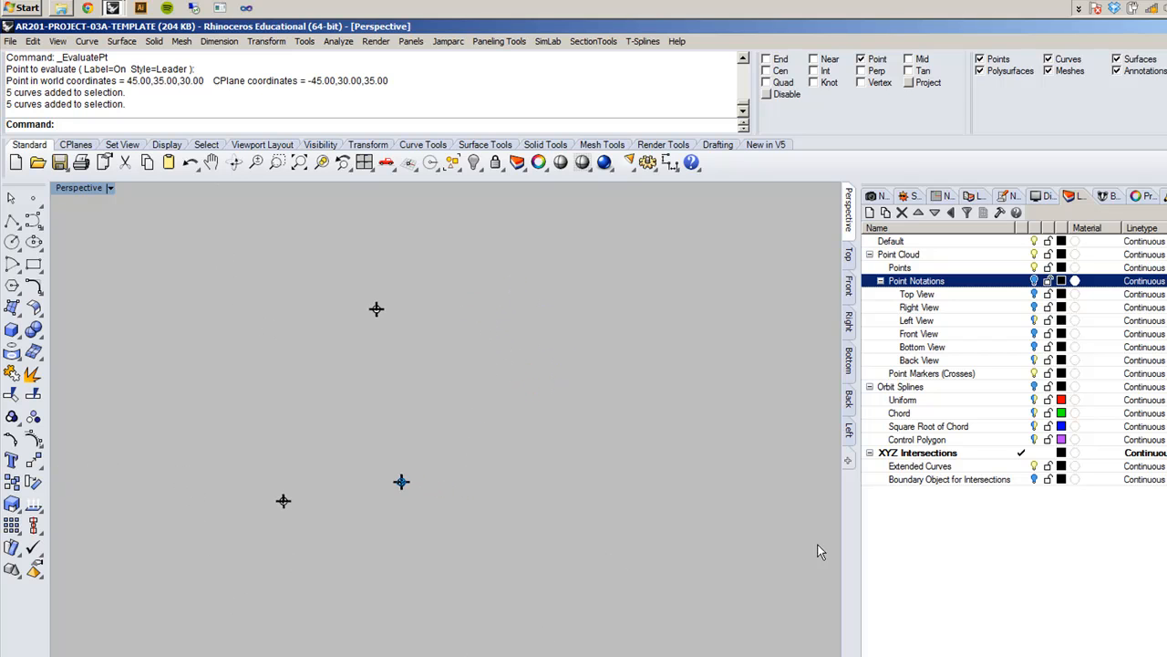
Step: Make the Extended Curves layer current and copy all objects of the Point Markers (Crosses) layer onto it
click(1022, 467)
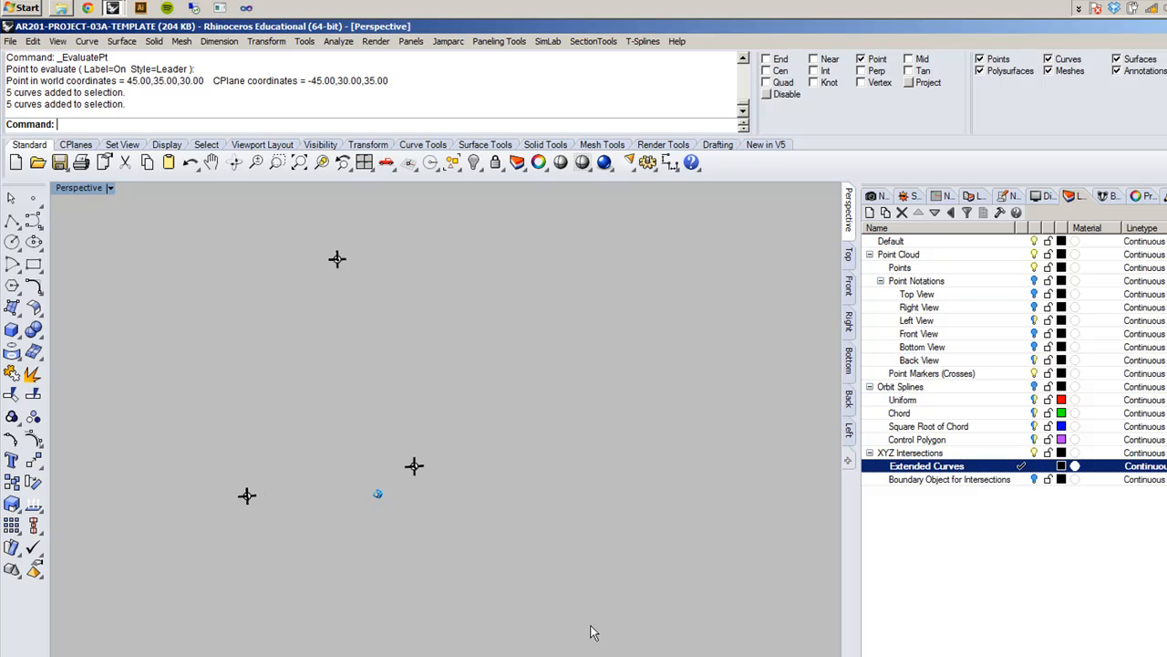
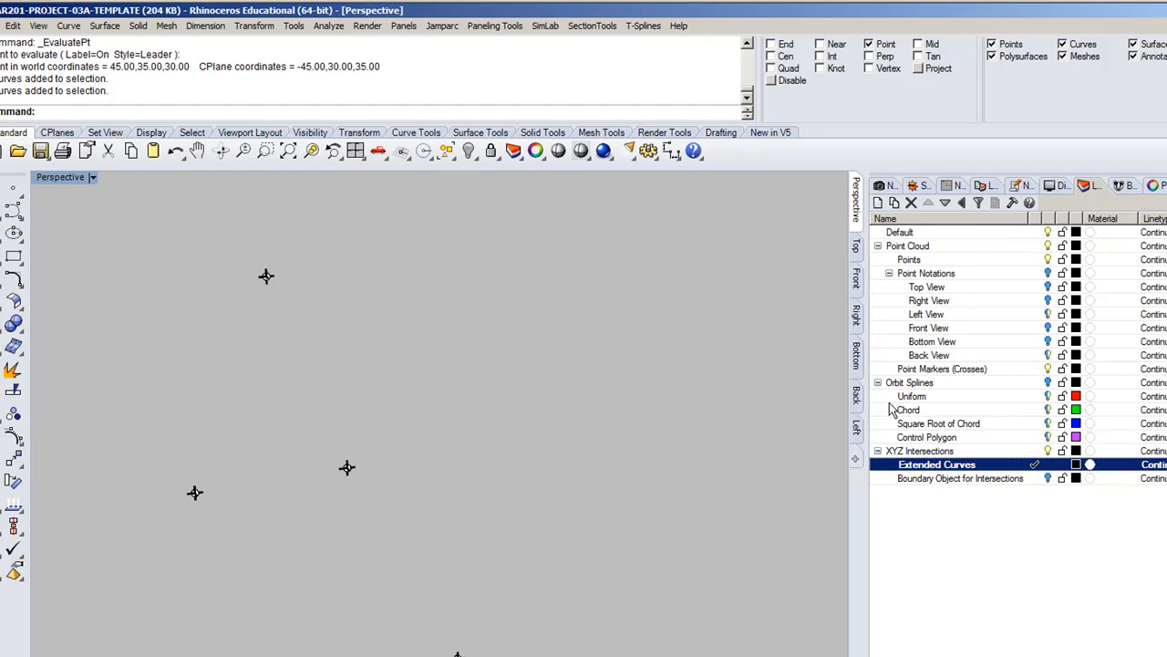
click(949, 374)
right_click(987, 374)
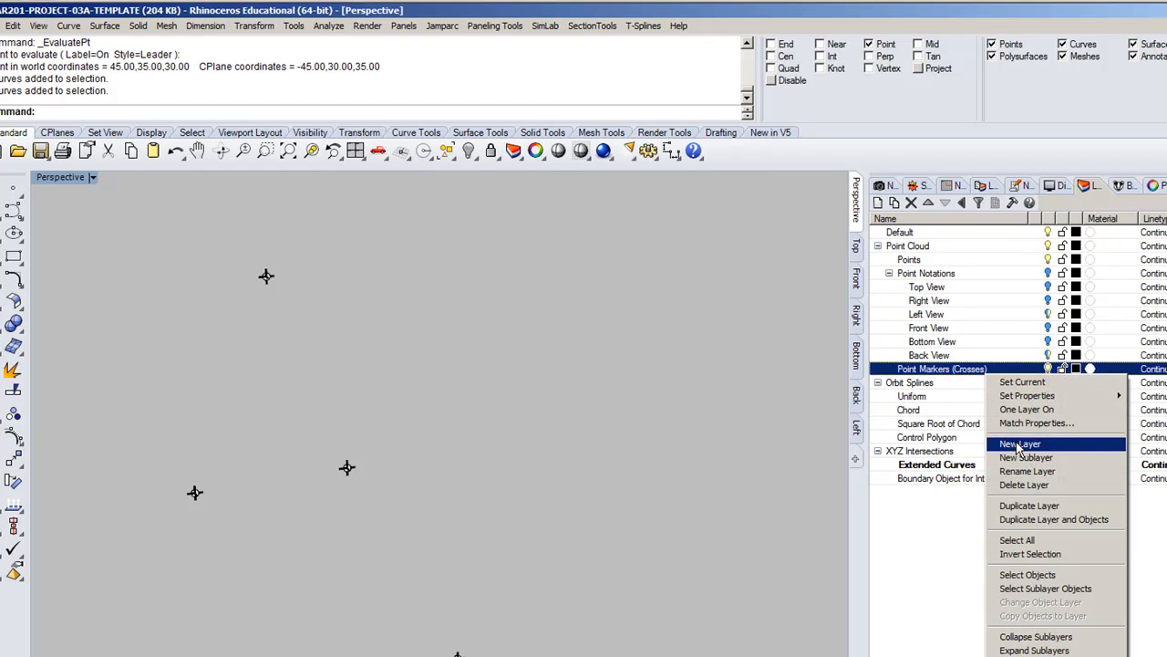
click(1038, 575)
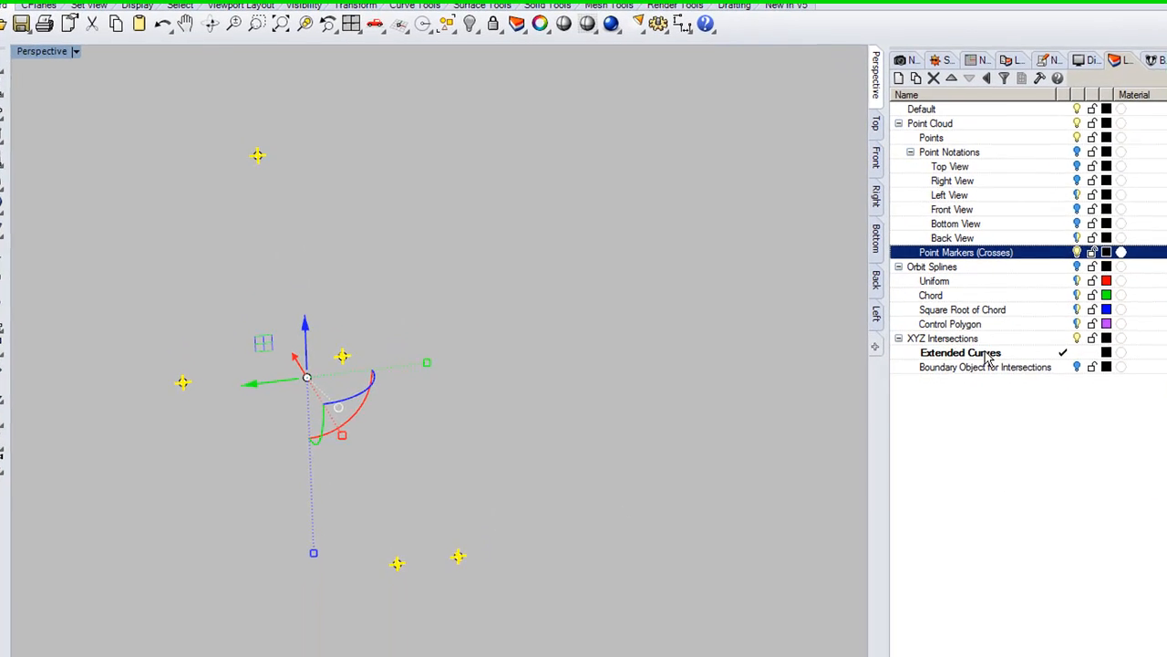
right_click(958, 465)
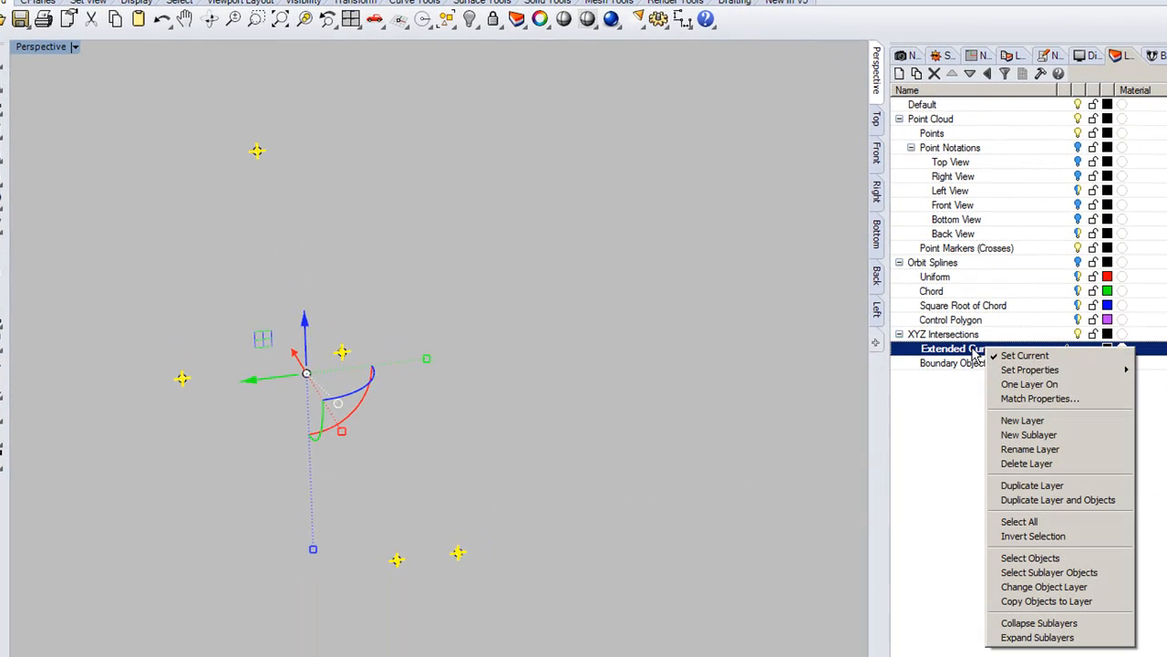
click(1082, 602)
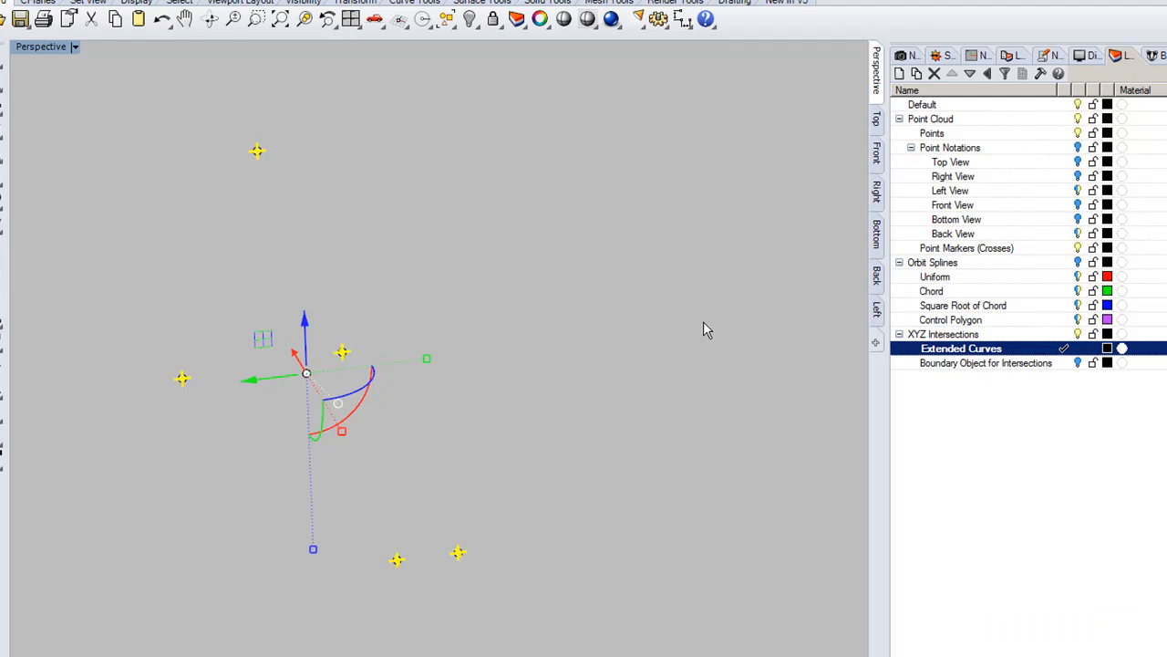
Step: Turn off the Point Markers (Crosses) layer and check one of the copied crosses on the Extended Curves layer
click(1079, 248)
click(561, 551)
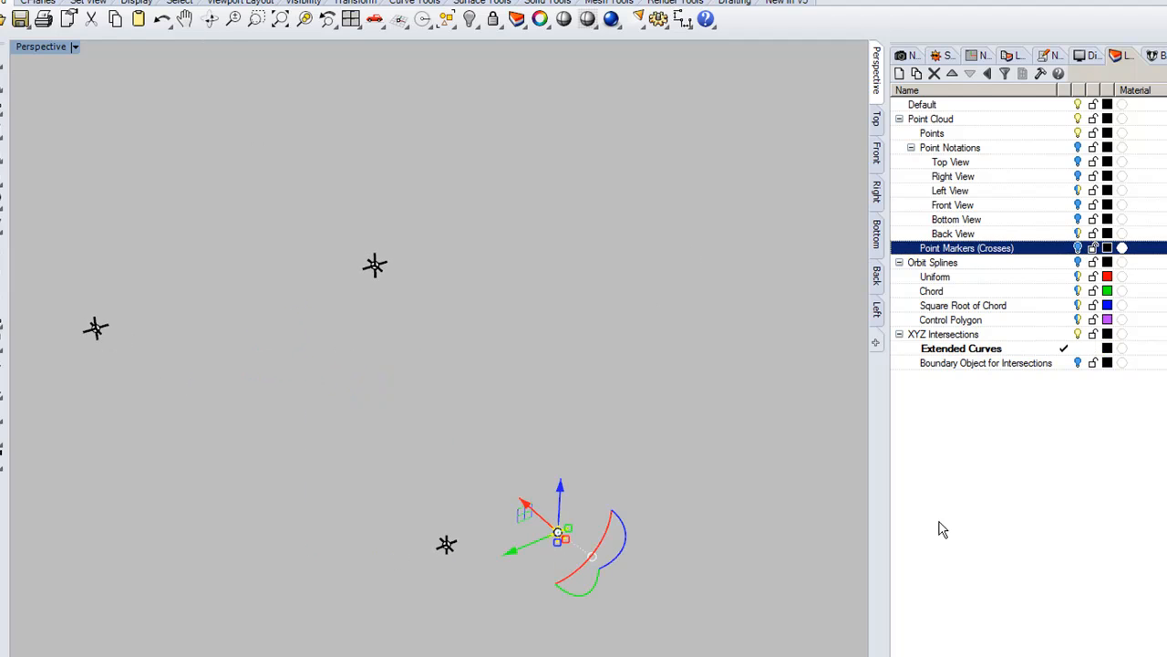
click(1068, 337)
click(1080, 349)
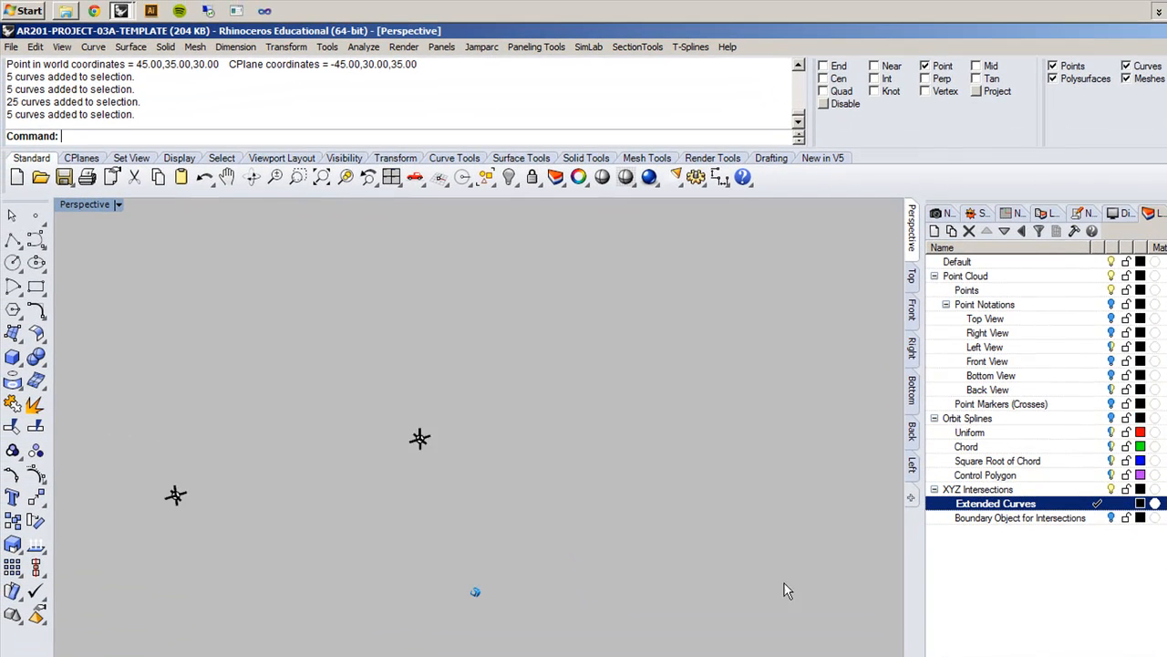
scroll(727, 564, down, 5)
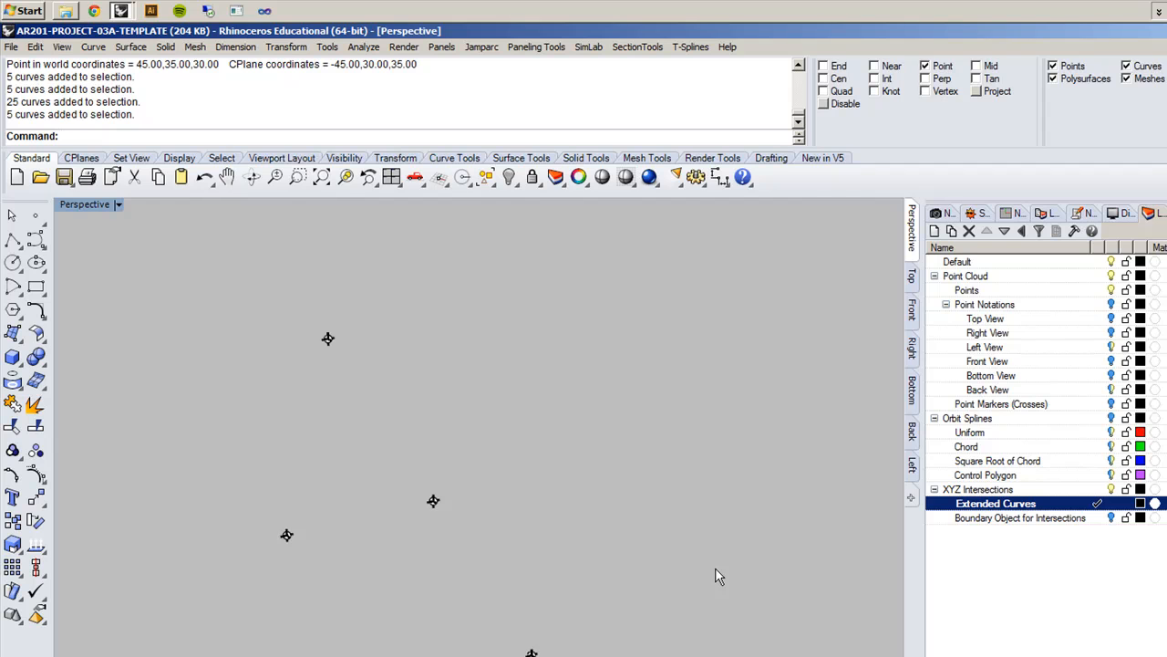
right_drag(715, 567, 630, 457)
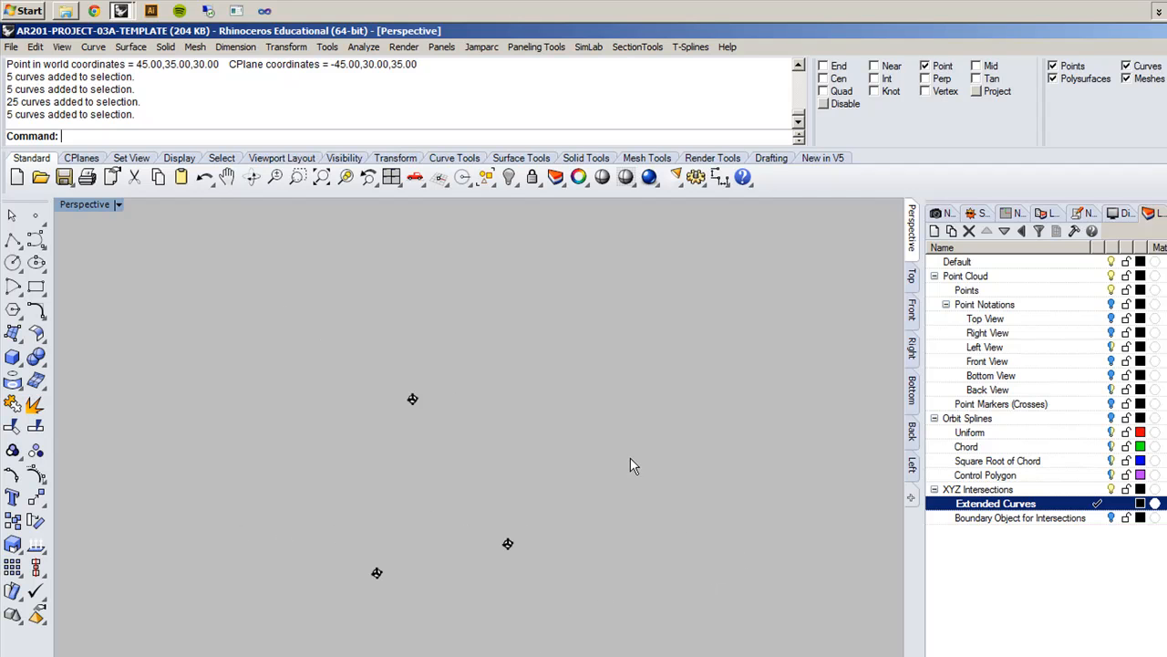
right_drag(443, 457, 513, 473)
right_drag(483, 319, 682, 445)
right_drag(392, 342, 543, 394)
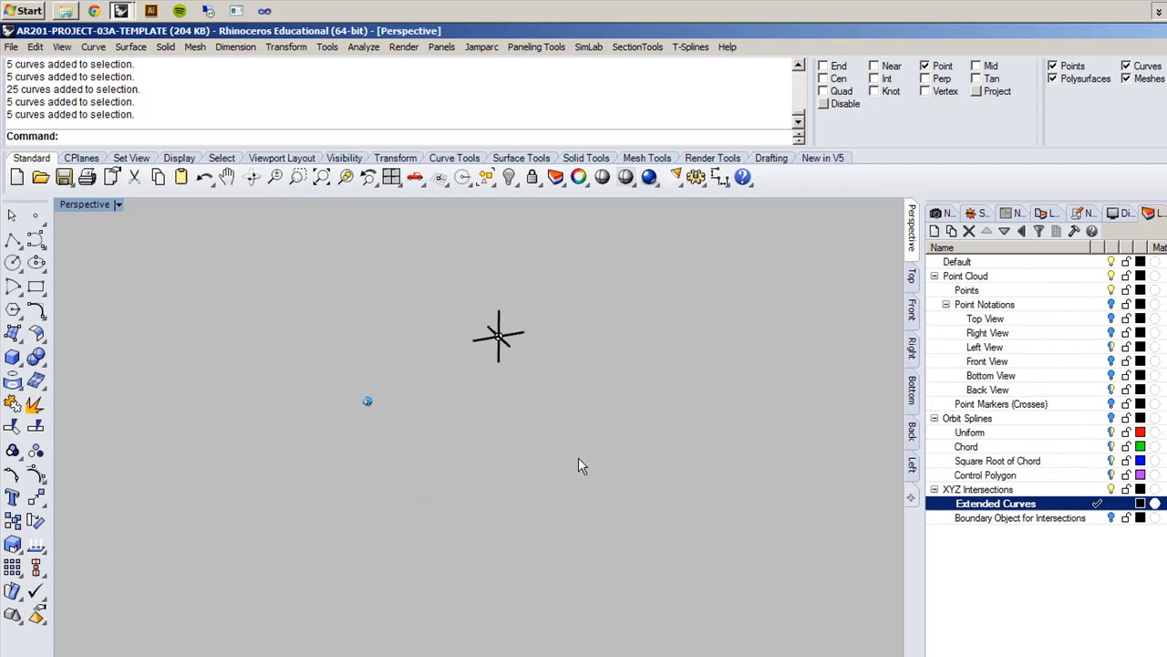
text(Extend)
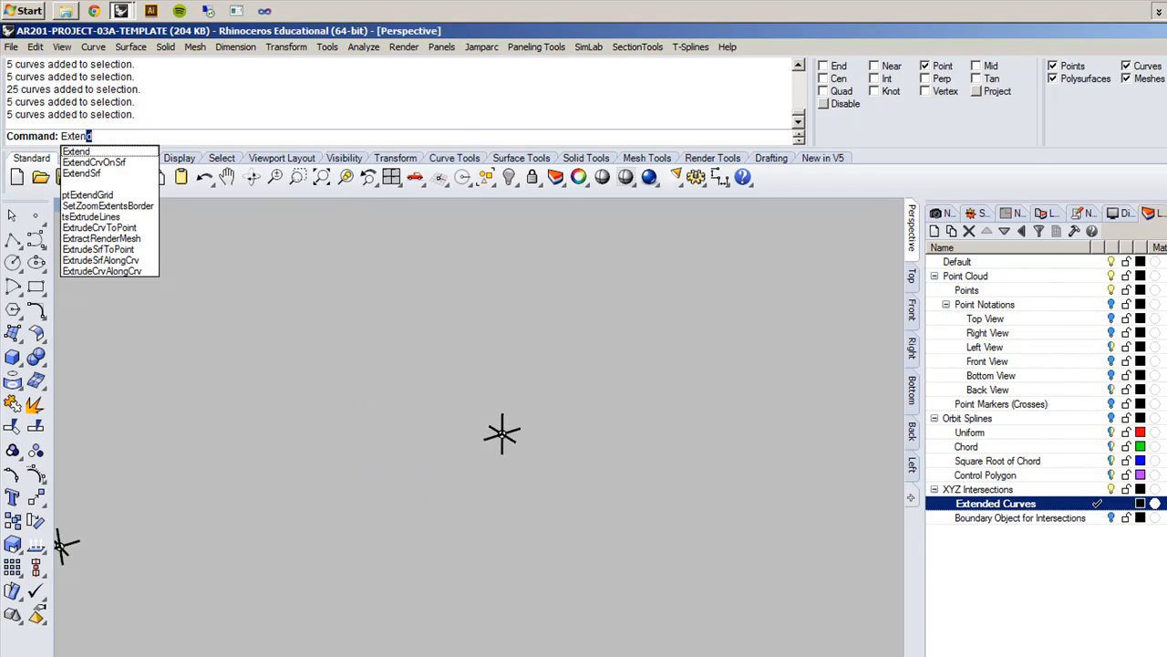
key(Return)
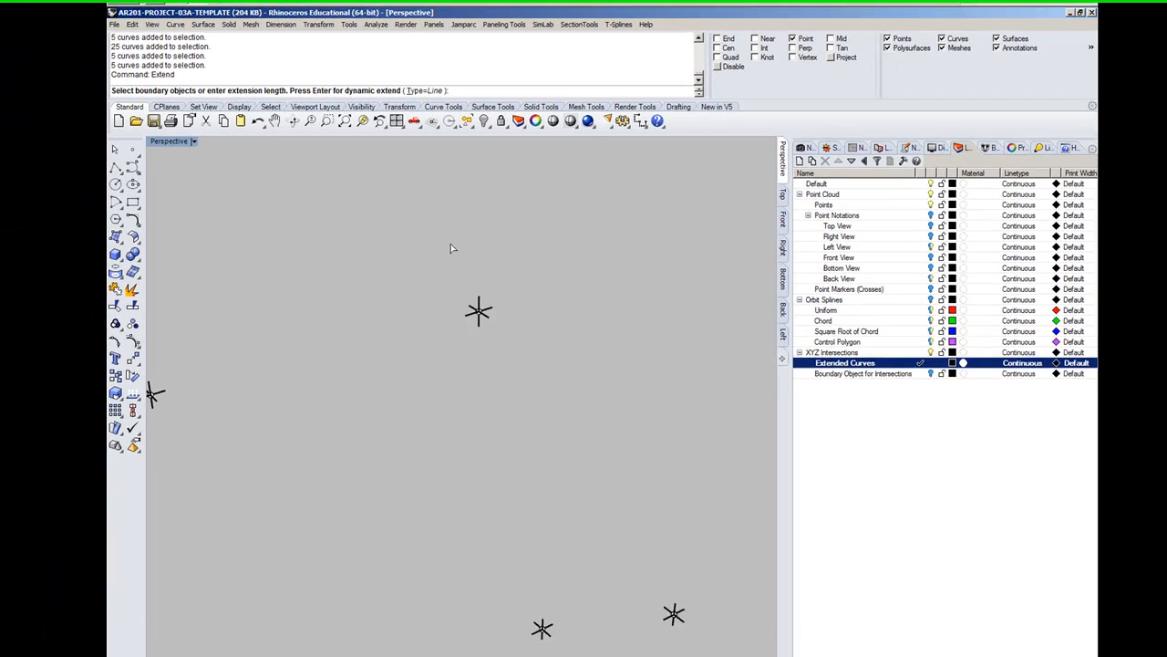
key(Return)
click(473, 287)
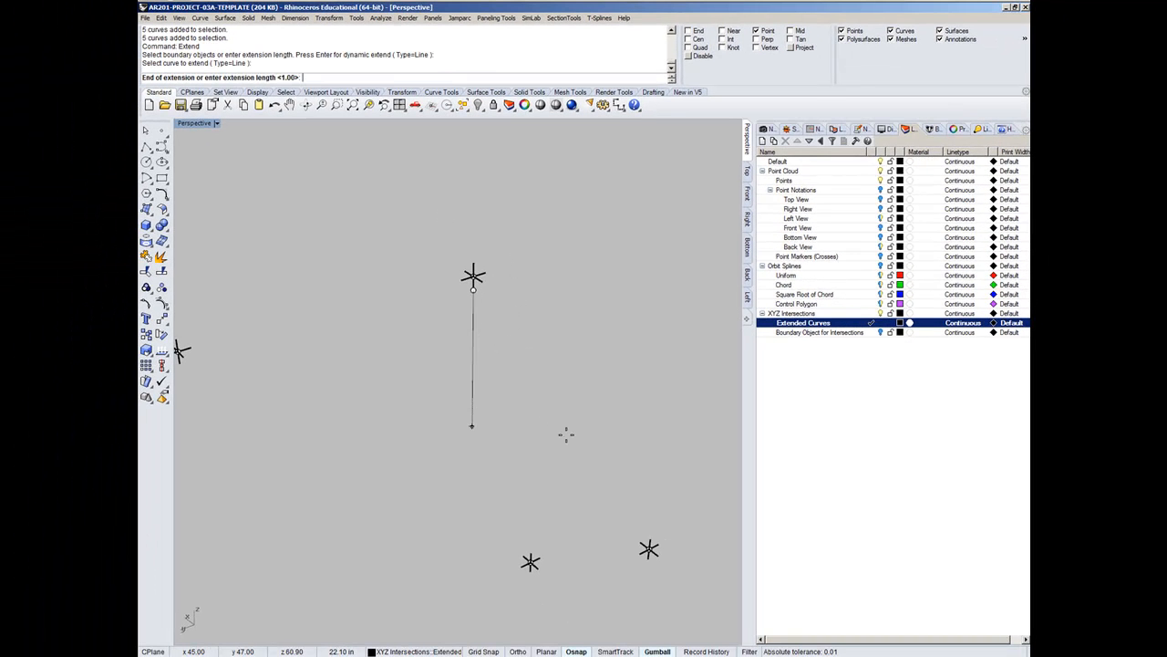
key(Escape)
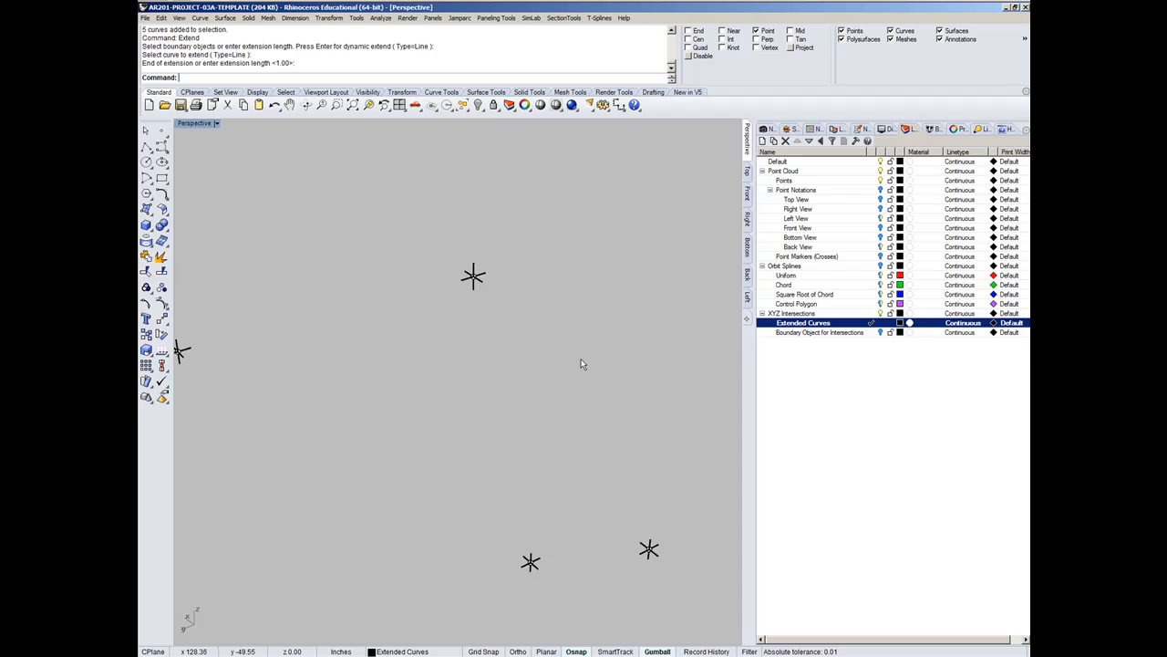
Step: Turn on the Boundary Object for Intersections layer and move its box in the Top view so it is centred around the five points
scroll(565, 346, down, 7)
scroll(563, 342, down, 5)
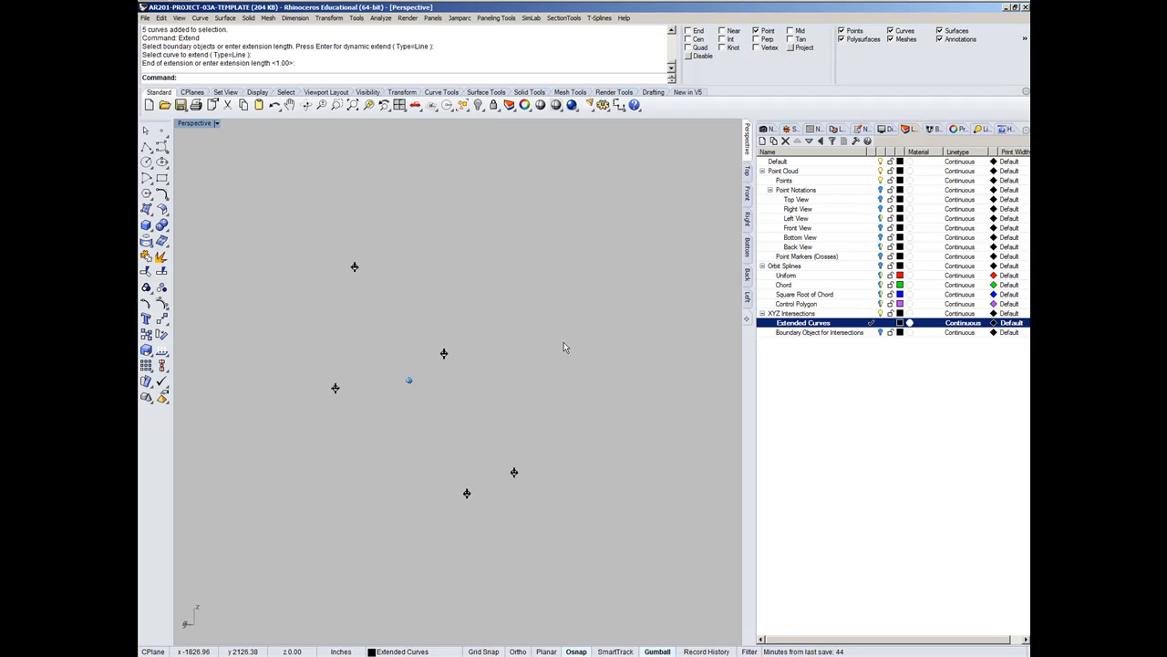
click(881, 332)
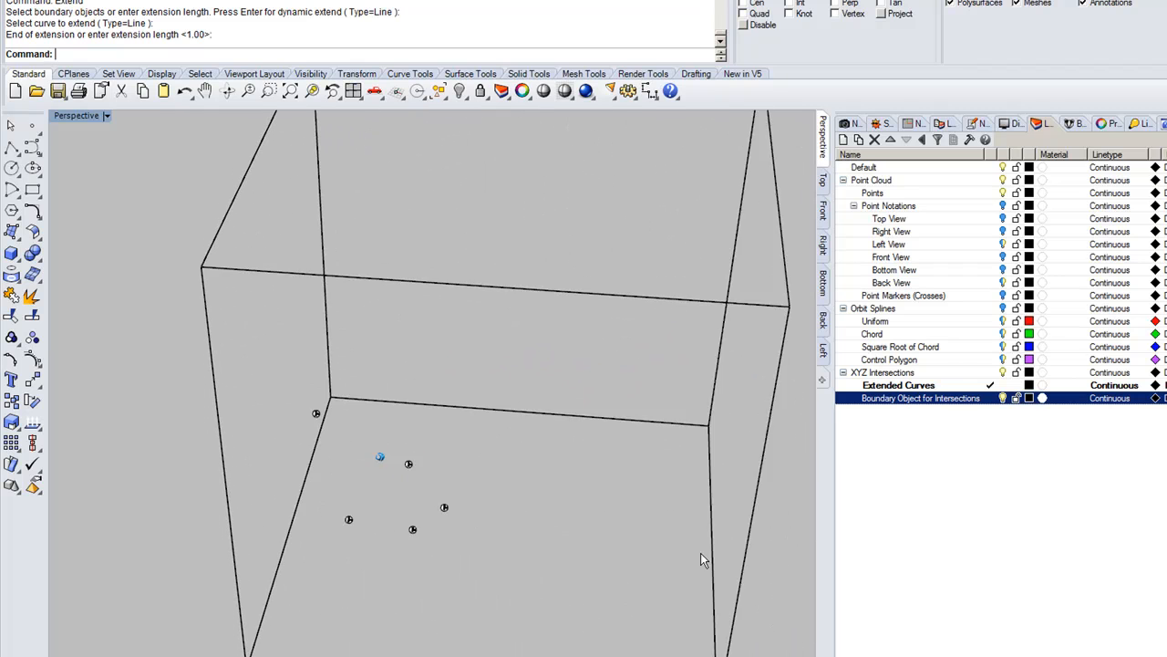
click(823, 180)
scroll(554, 533, down, 5)
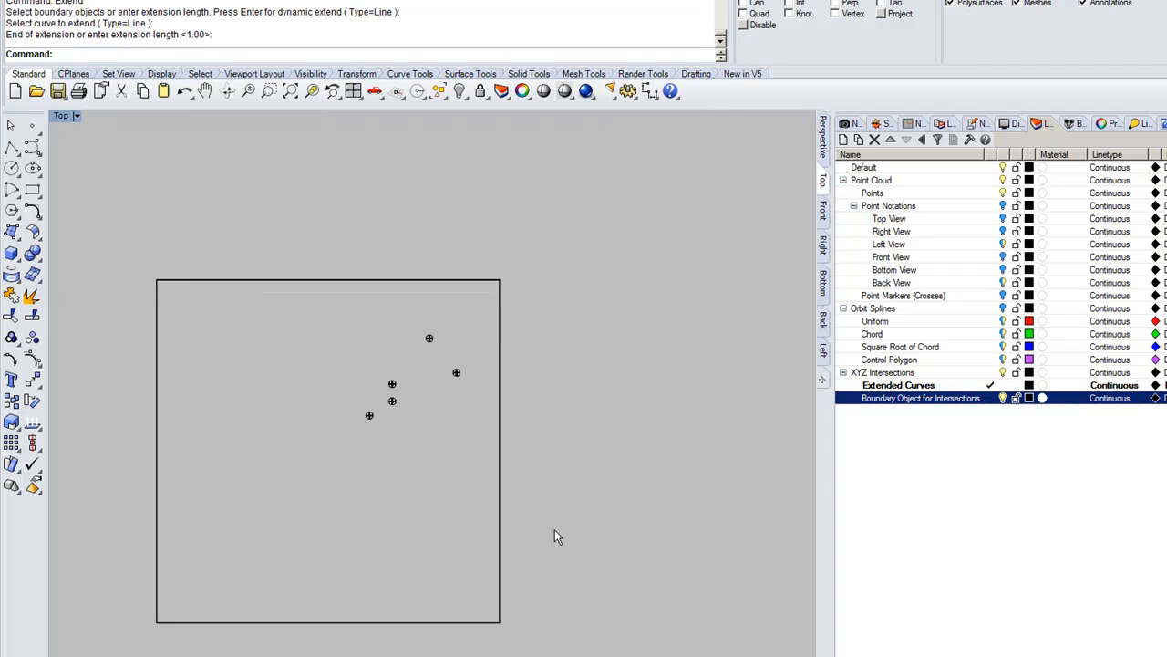
drag(473, 605, 559, 539)
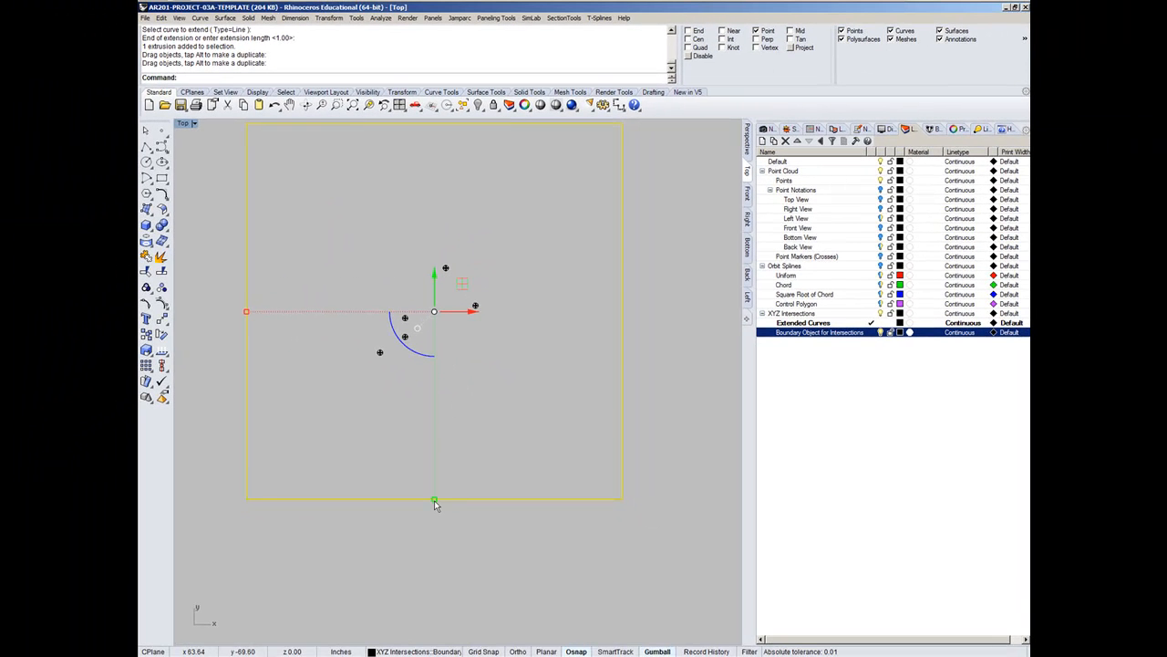
Step: Scale the boundary box down uniformly in the Top view to about half its size, keeping all five points inside
click(434, 500)
click(503, 438)
click(449, 500)
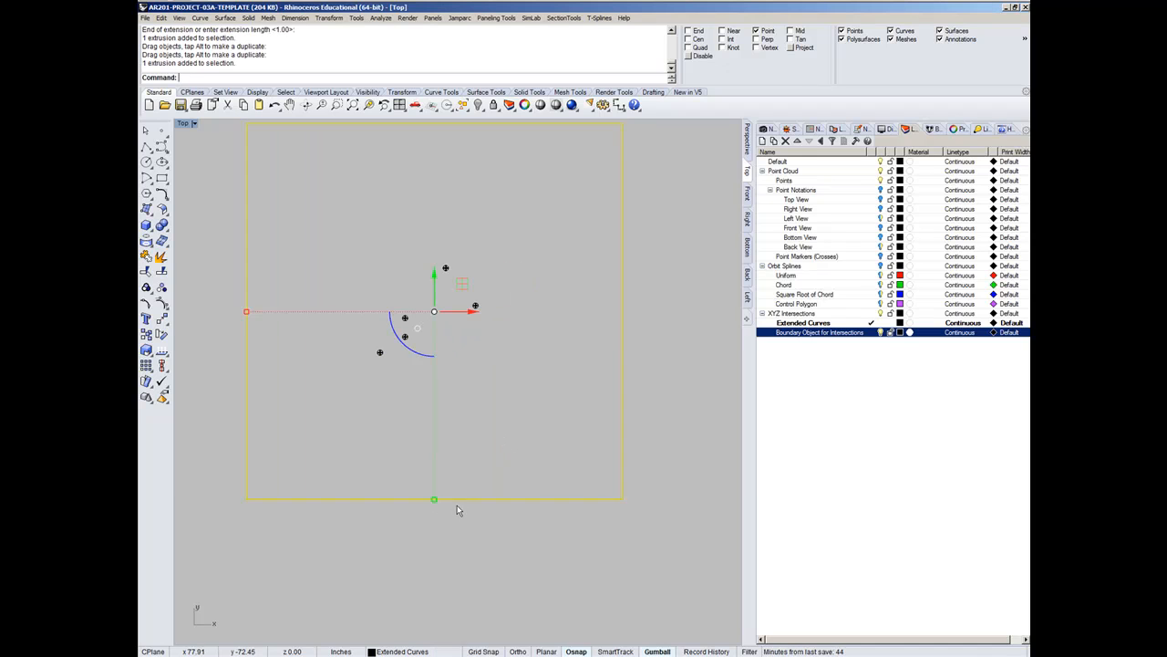
shift+drag(436, 499, 454, 406)
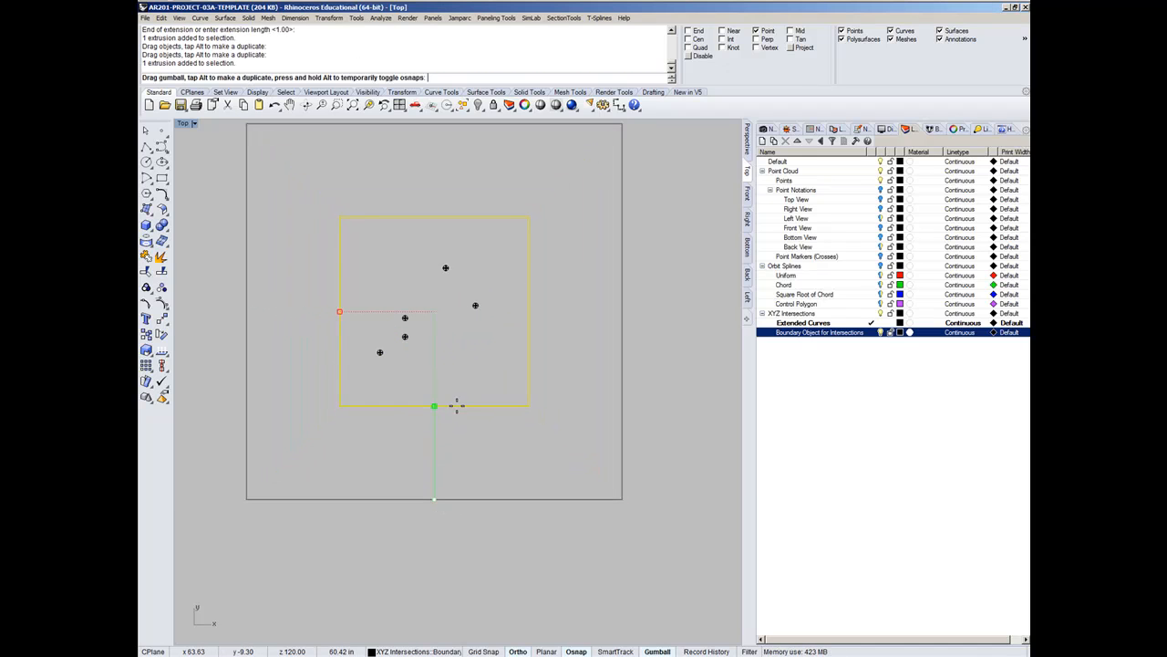
Step: Return to the Perspective view and make the Boundary Object for Intersections layer current
click(747, 139)
right_drag(661, 224, 550, 278)
click(585, 289)
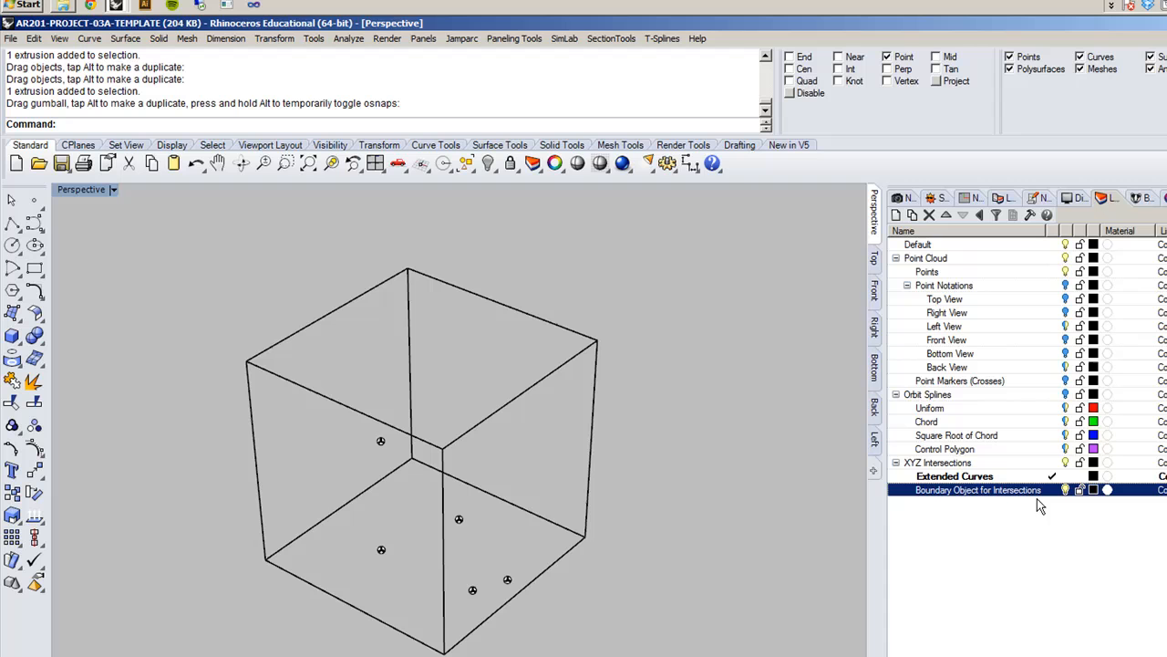
click(1039, 493)
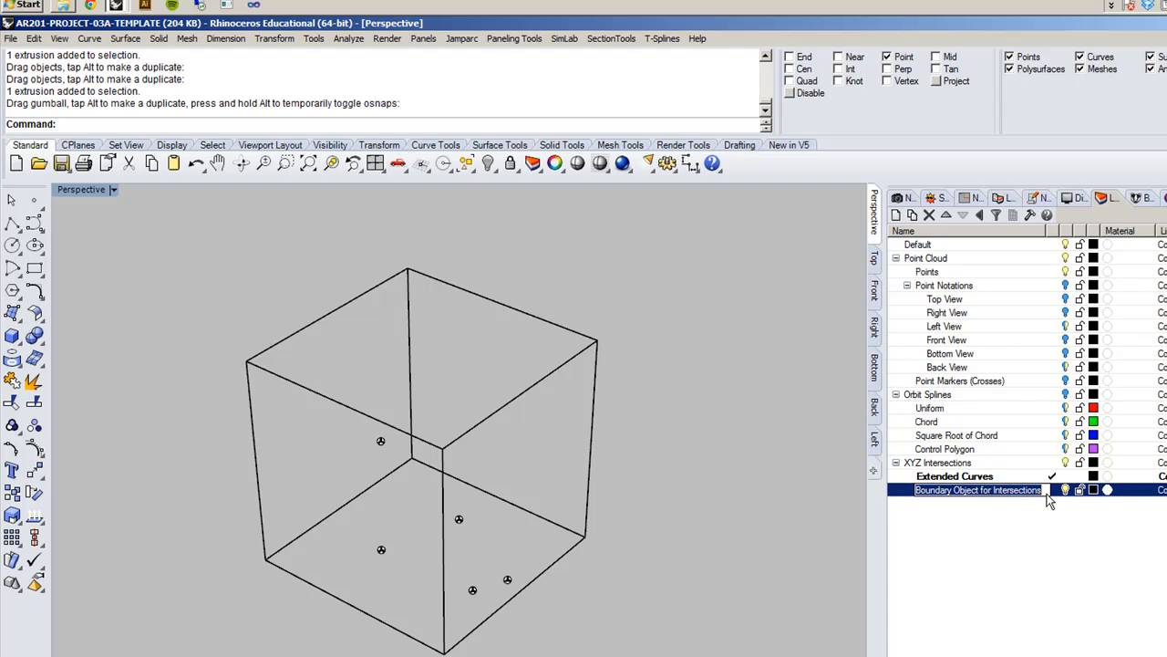
click(1053, 493)
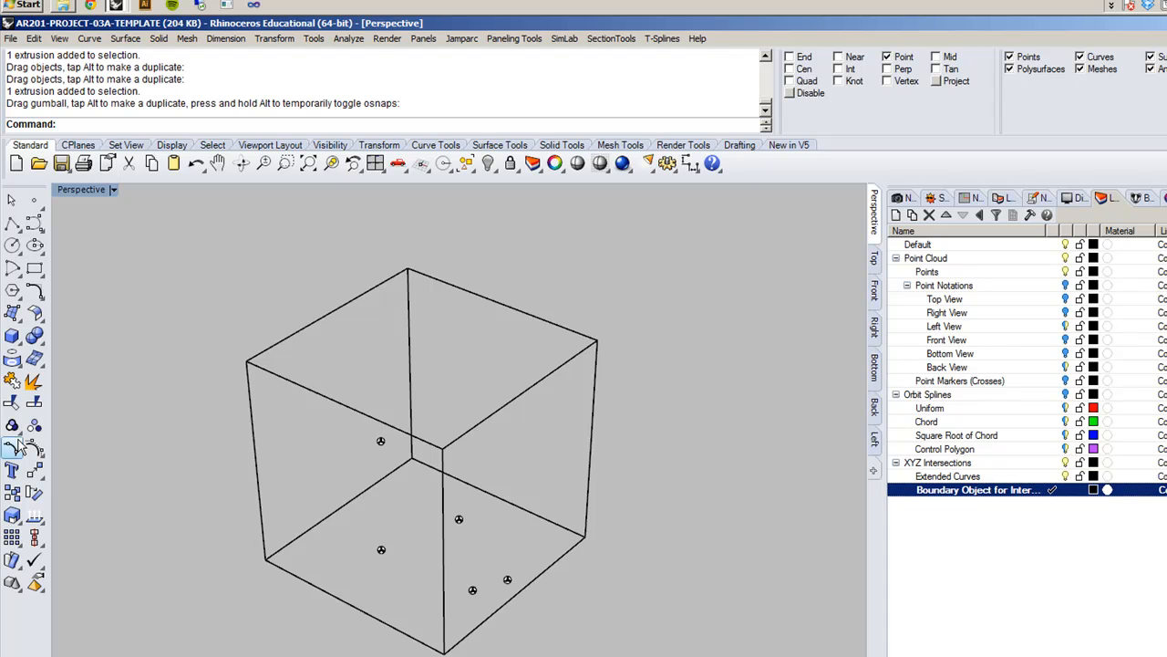
click(13, 338)
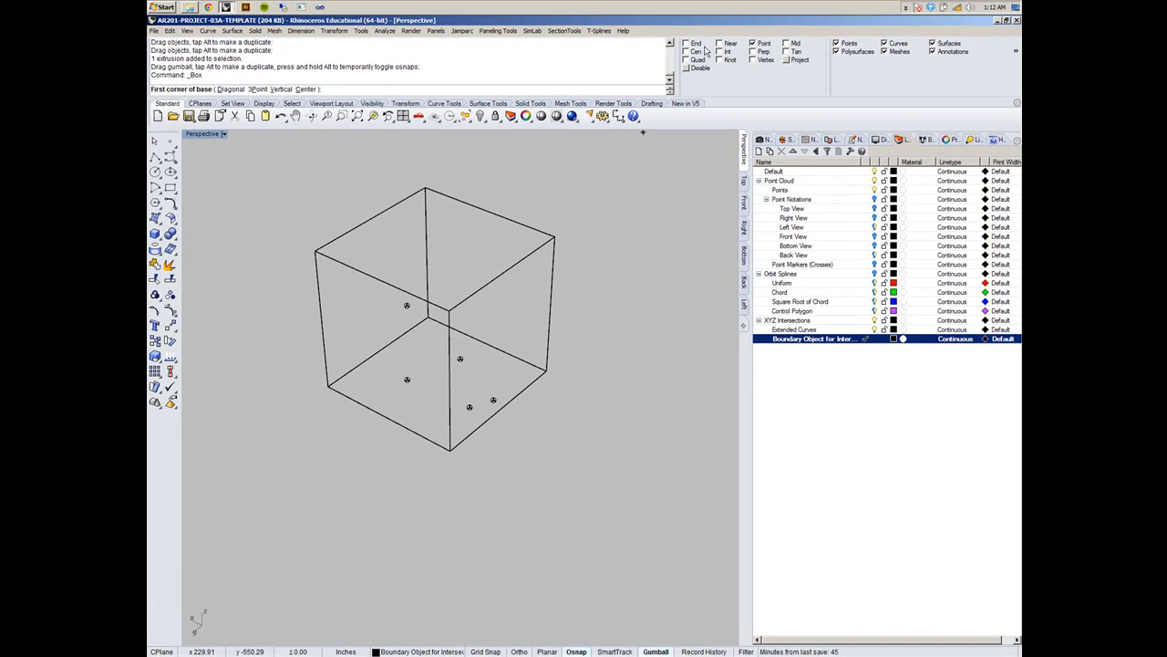
click(687, 43)
click(328, 385)
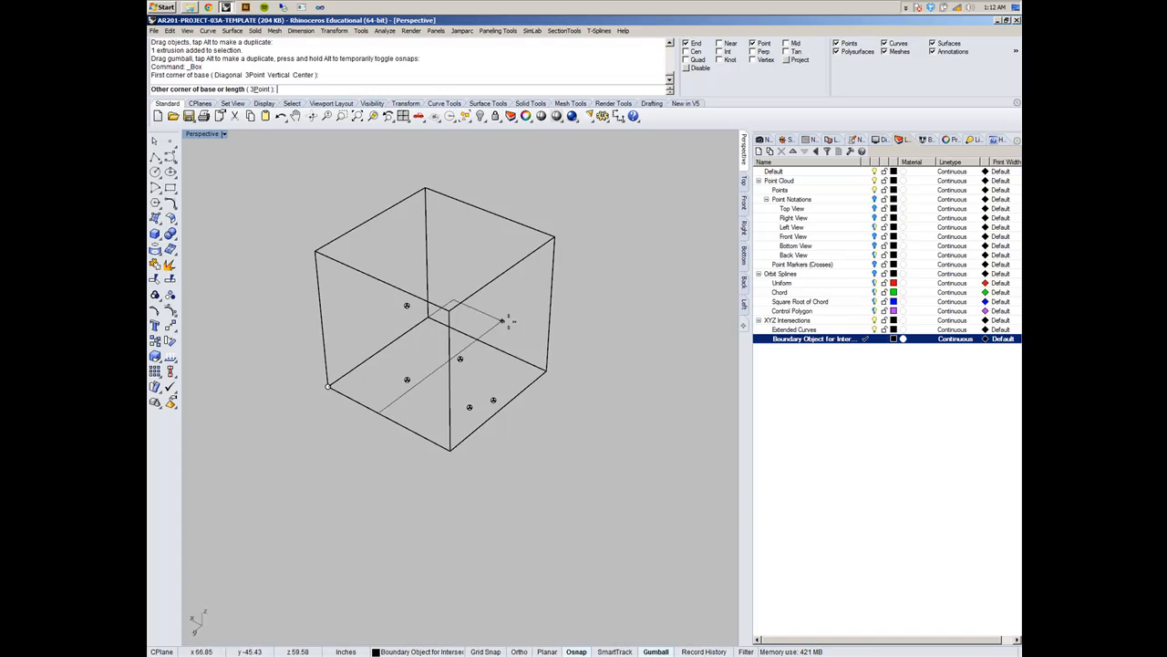
key(shift)
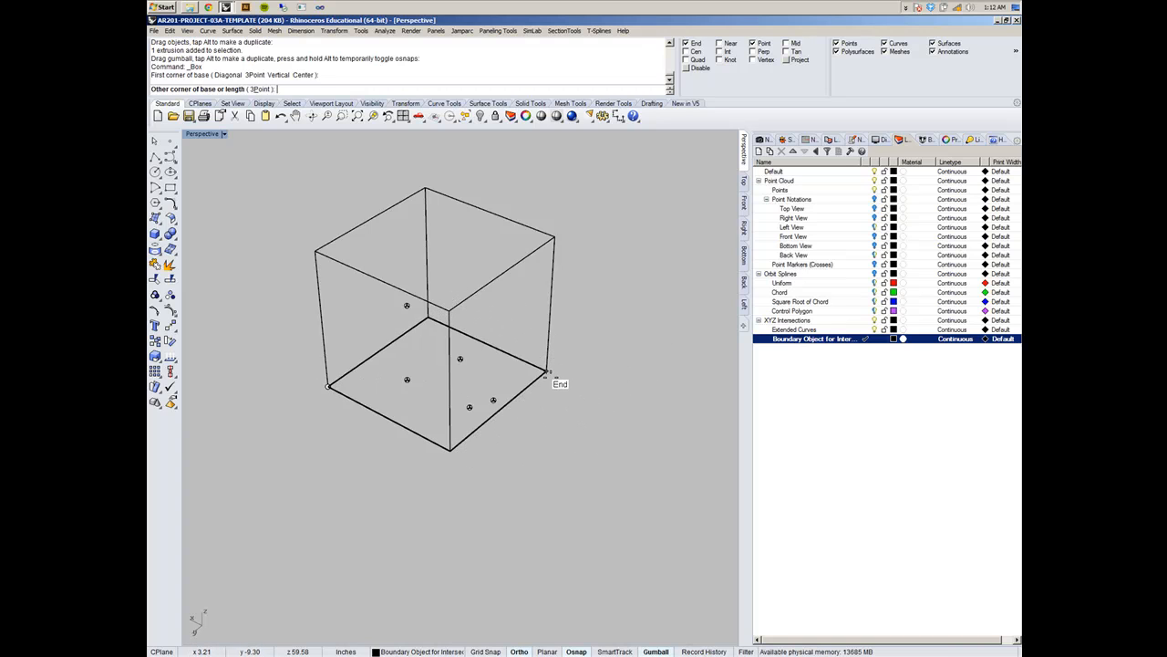
click(547, 374)
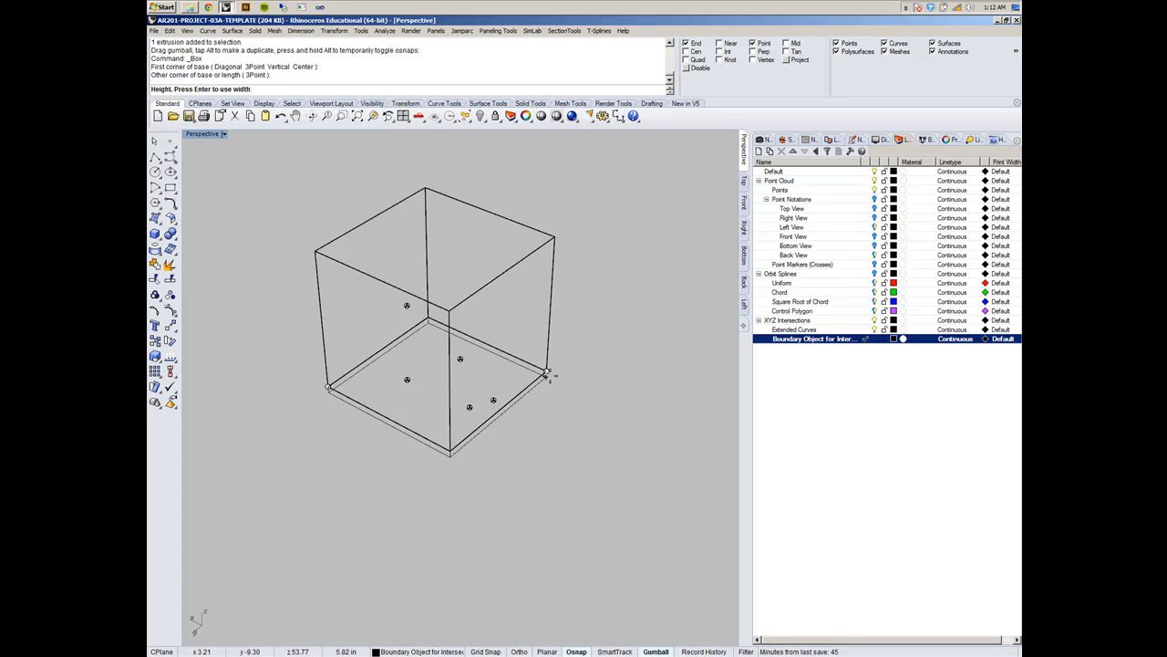
key(Escape)
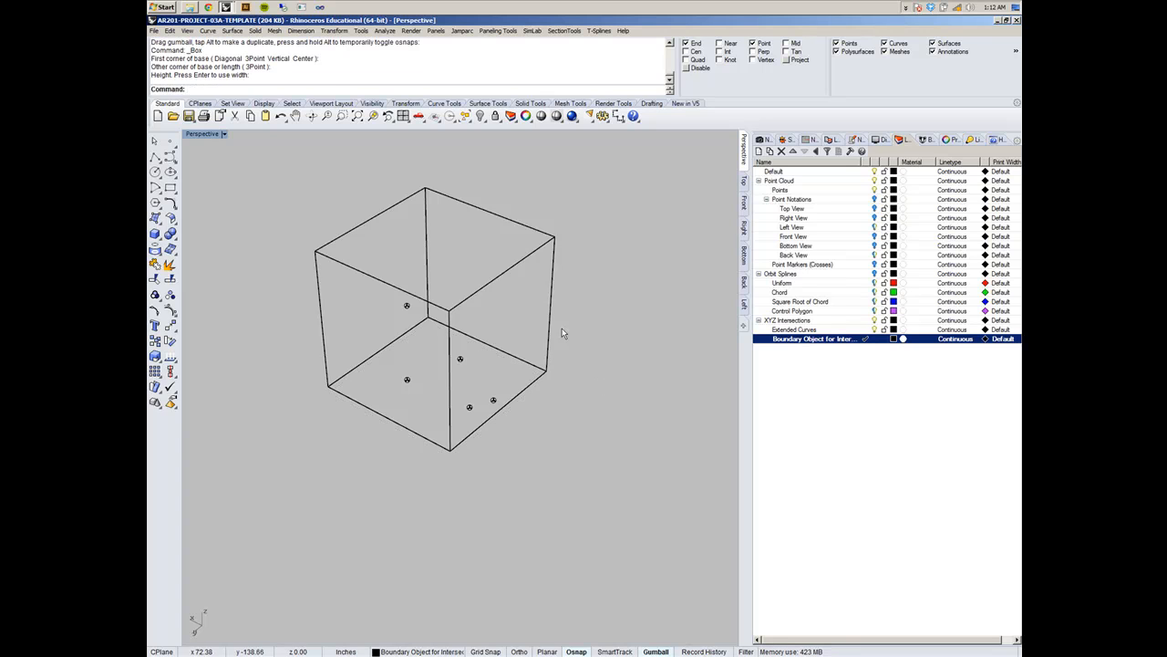
Step: Delete one of the two overlapping boundary box extrusions
click(501, 276)
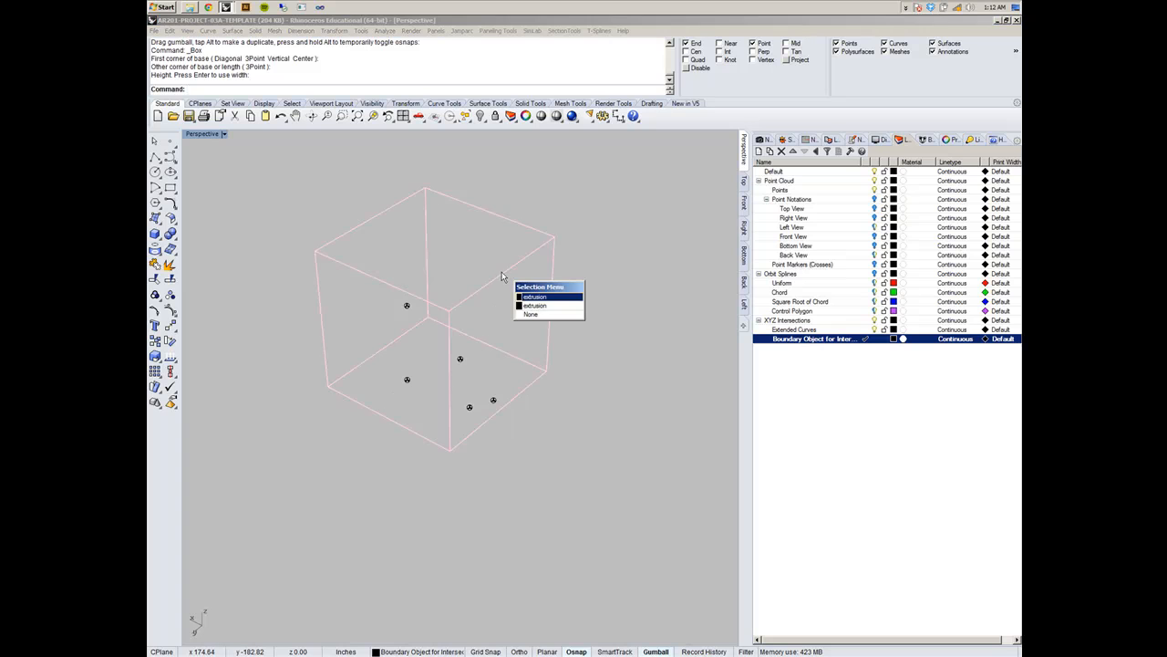
click(540, 301)
key(Delete)
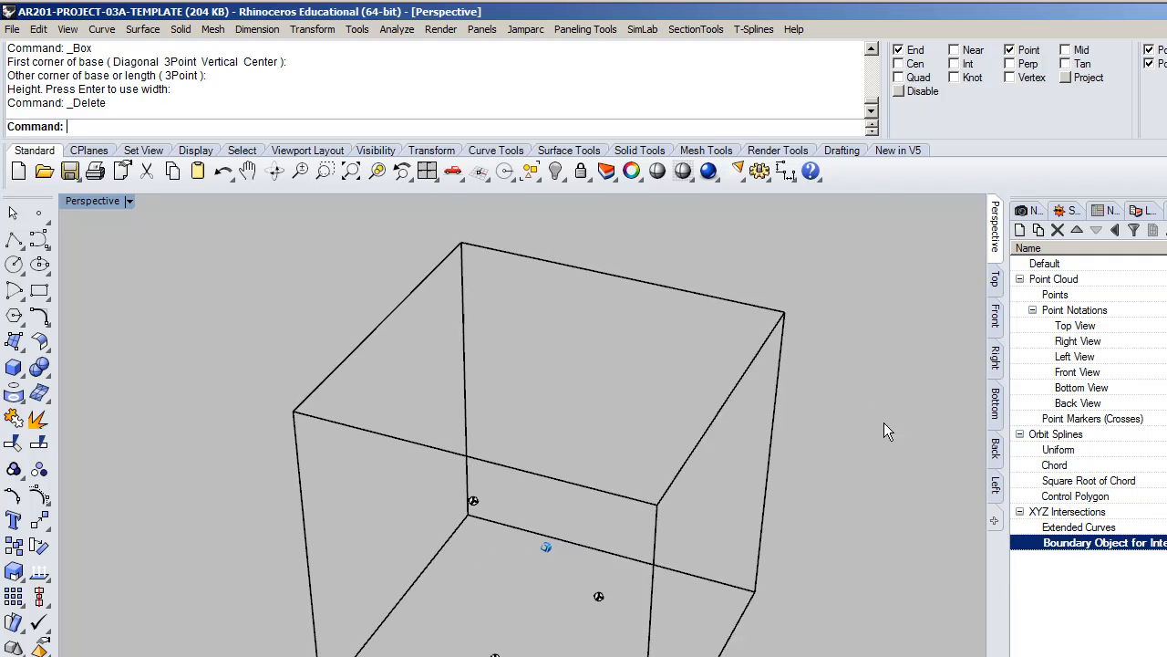
Step: Move the boundary box down in the Right view so it surrounds all five points
click(995, 278)
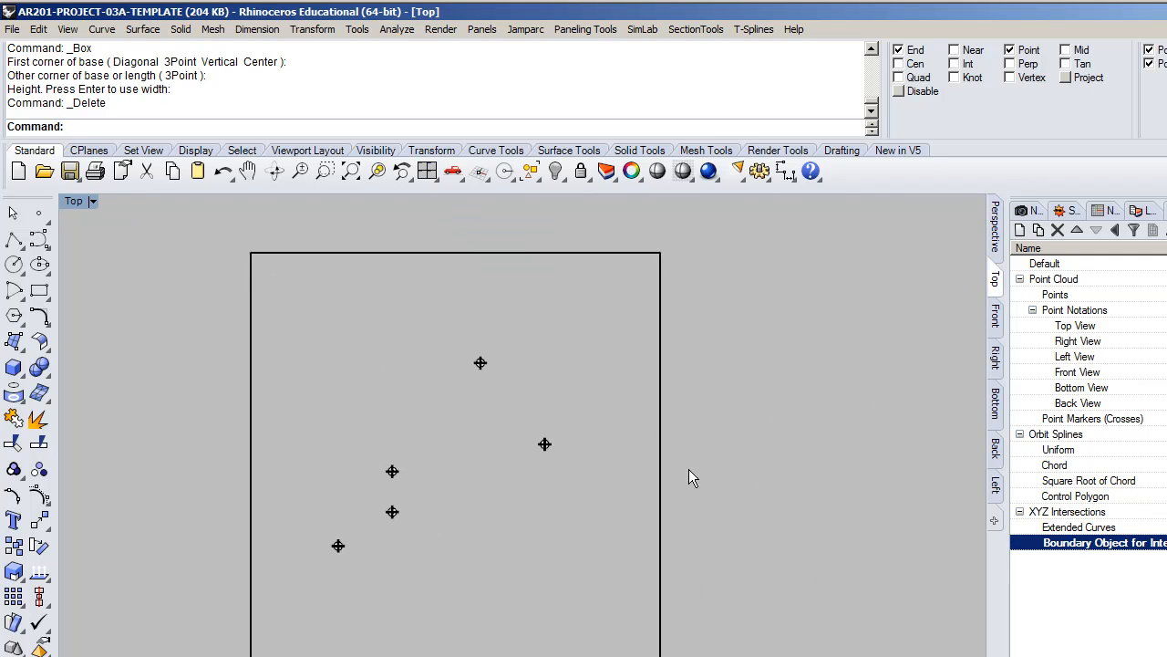
click(995, 357)
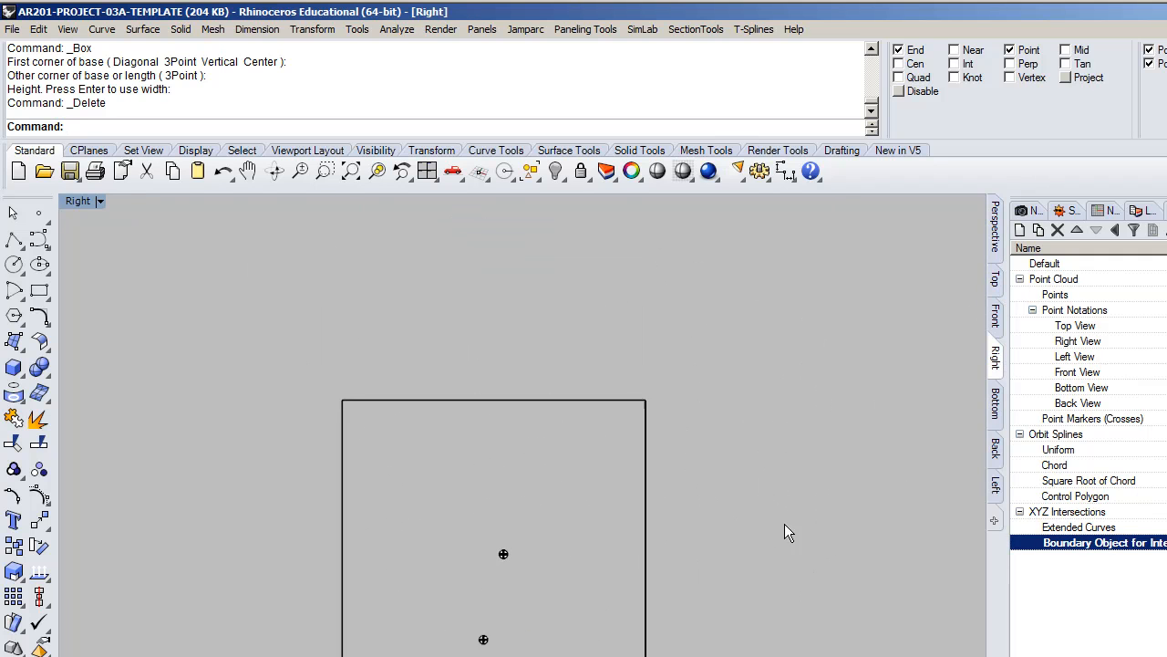
click(662, 484)
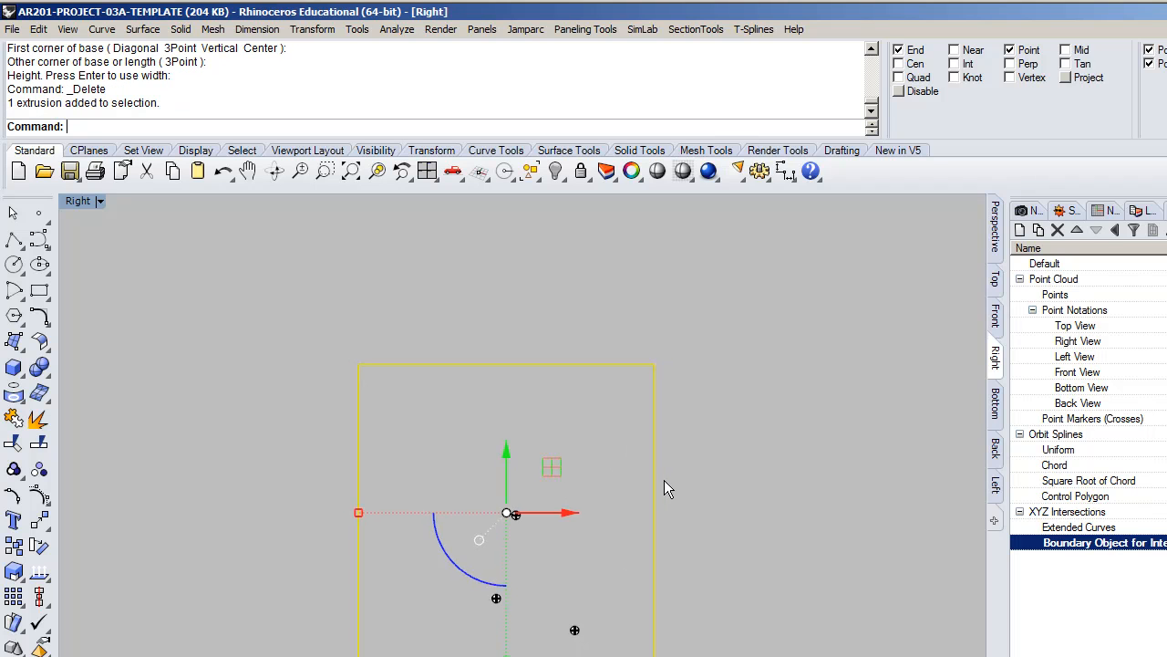
drag(640, 478, 640, 575)
right_drag(850, 468, 903, 362)
scroll(904, 362, up, 2)
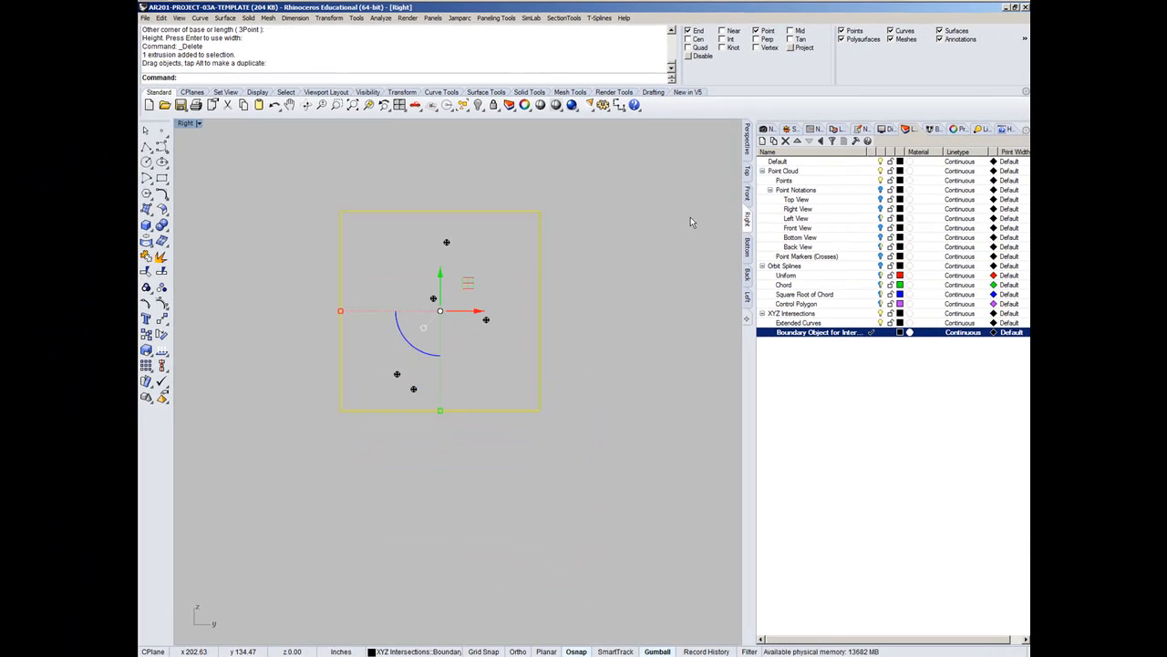
Step: Turn on the Orbit Splines layer and move the boundary box slightly lower in the Right view to centre it around the splines
click(747, 246)
click(747, 273)
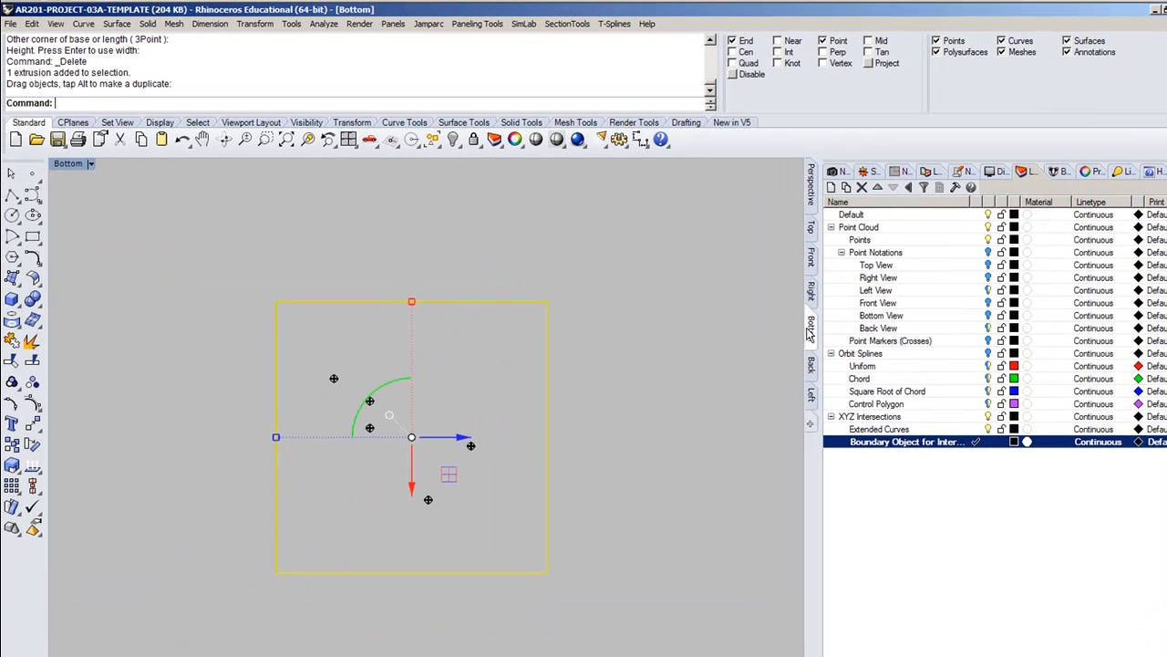
click(770, 246)
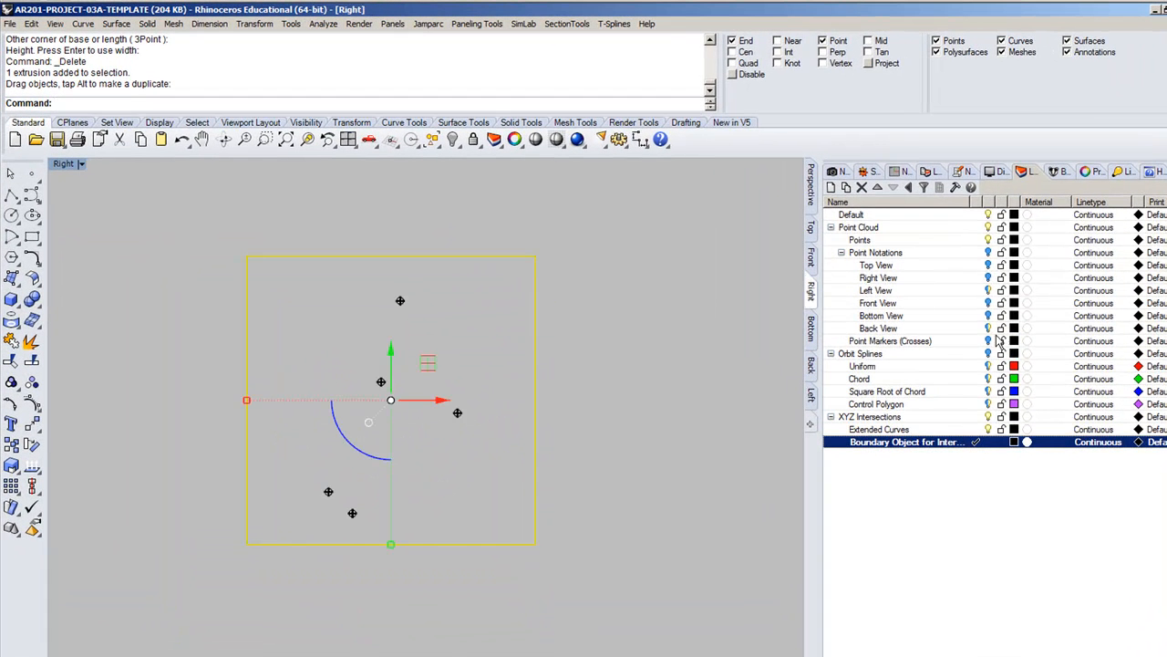
click(988, 354)
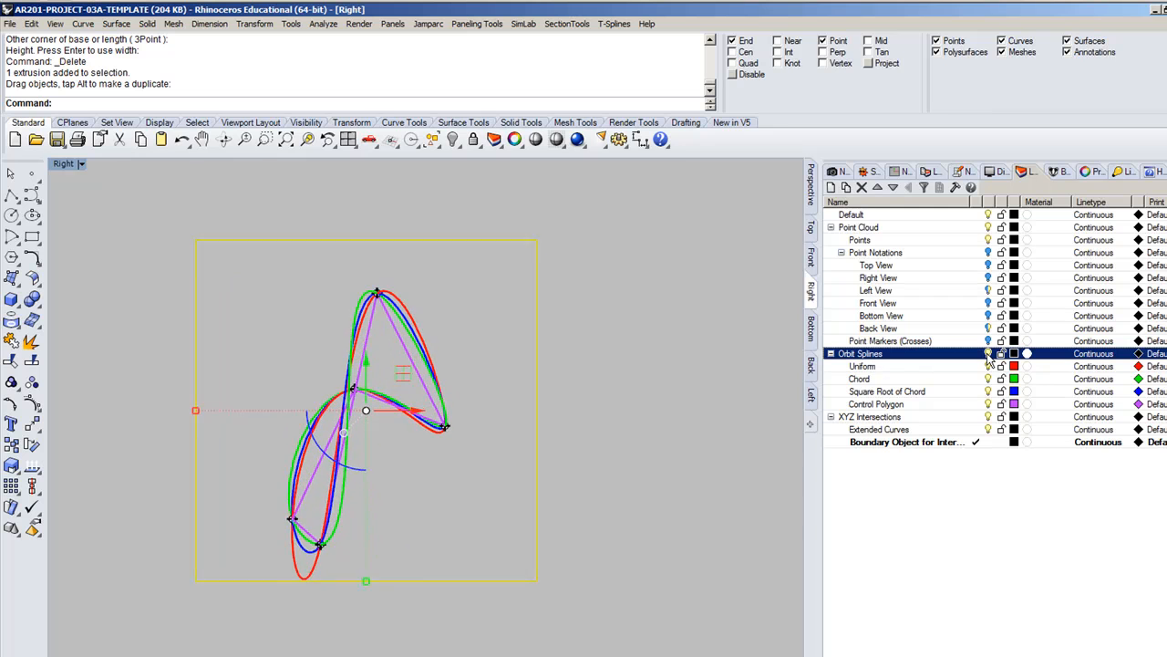
scroll(493, 420, up, 2)
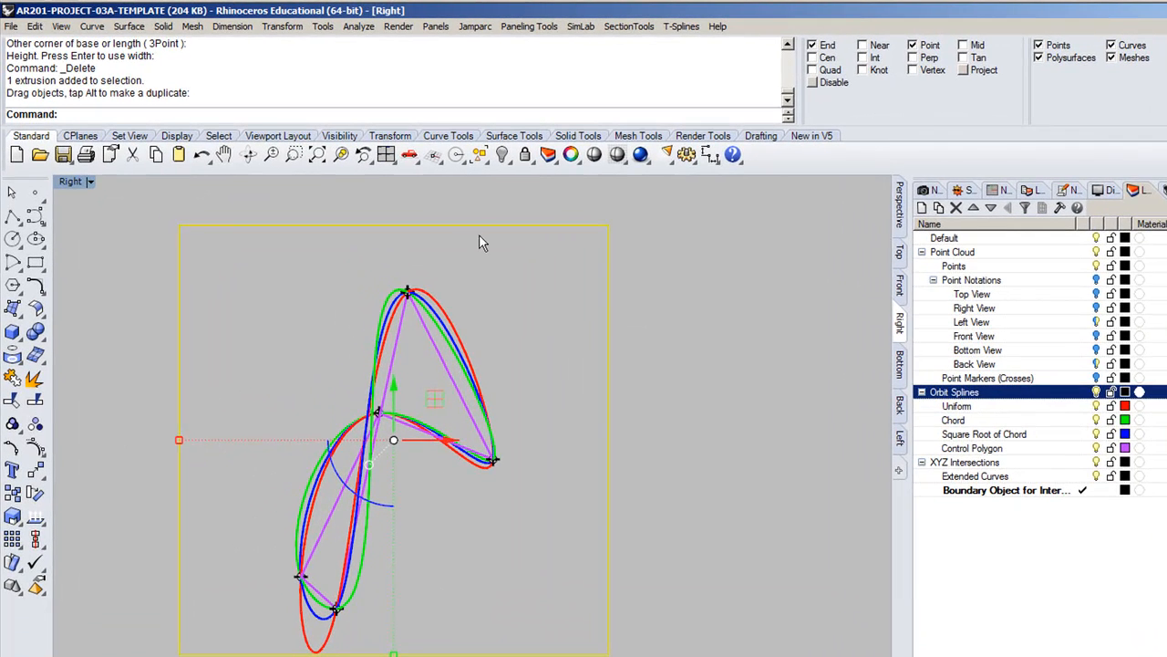
drag(482, 224, 482, 252)
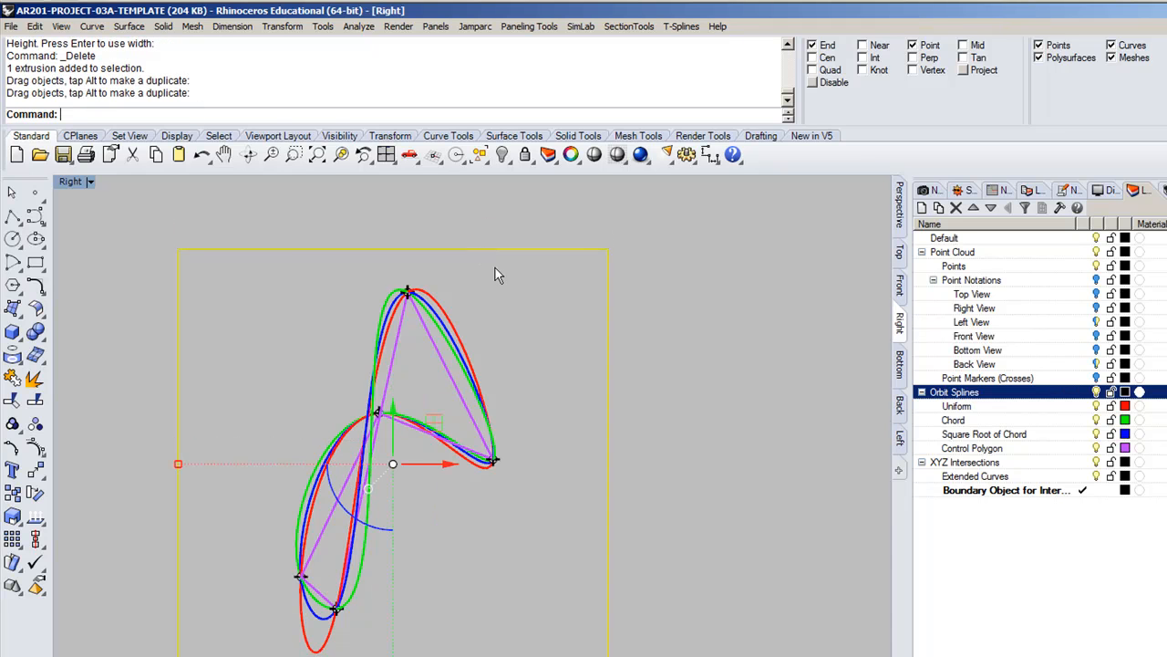
Step: Examine how the boundary box encloses the orbit splines in the Bottom, Back, Front and Right views
click(901, 370)
scroll(866, 406, up, 3)
click(902, 327)
click(899, 407)
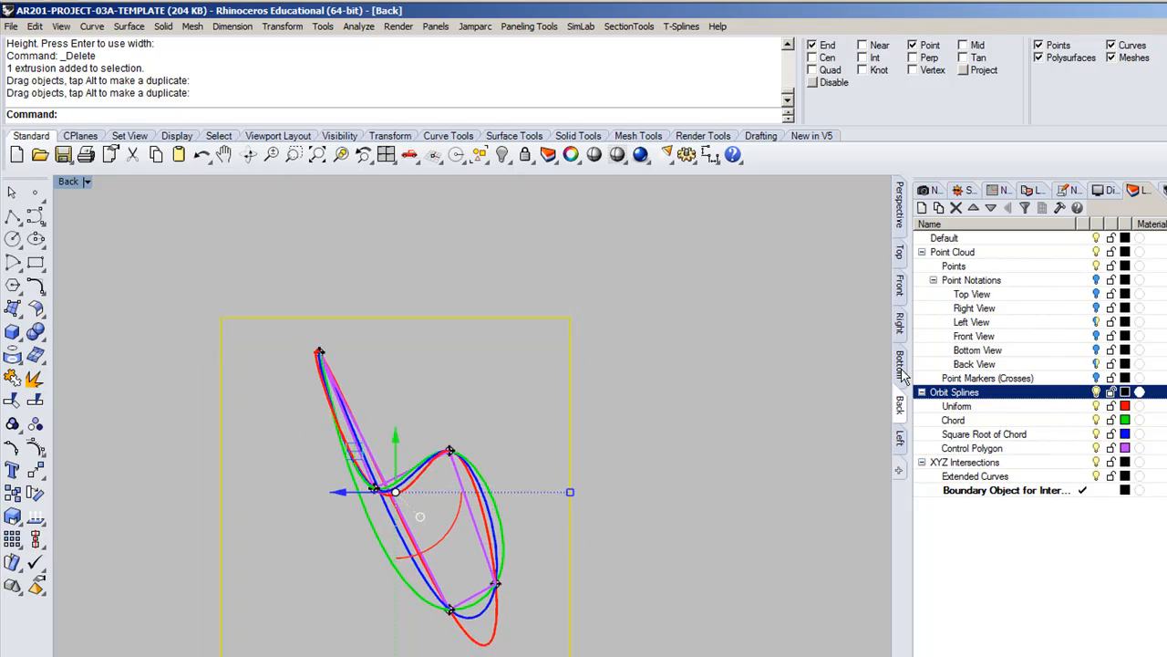
click(899, 324)
click(899, 364)
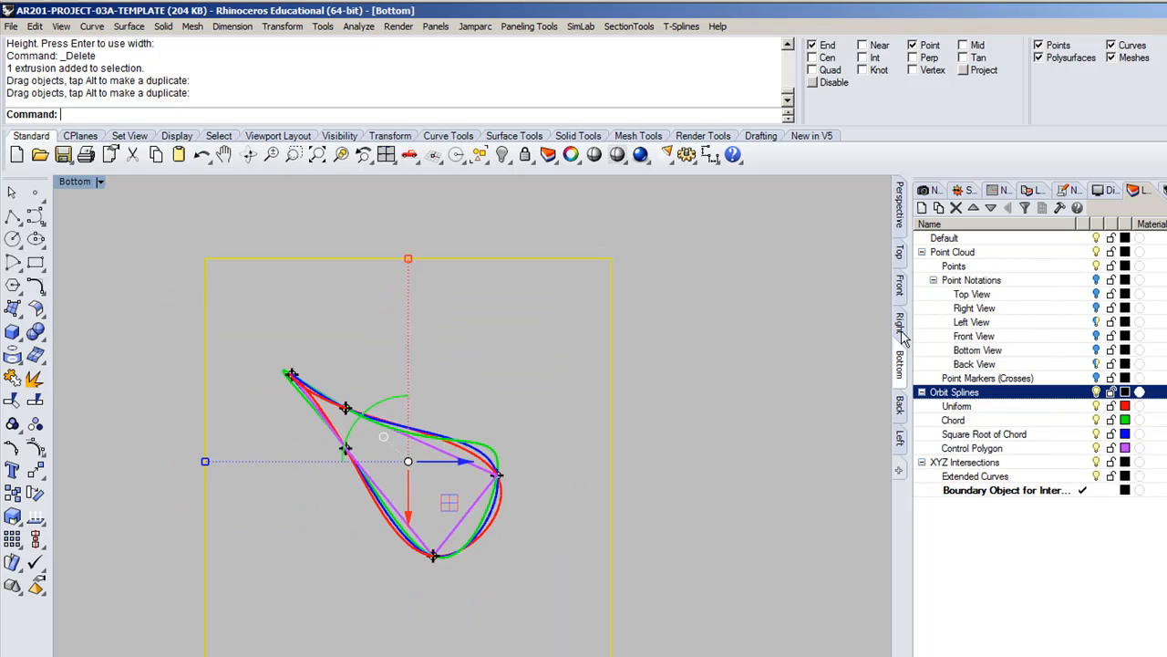
click(900, 286)
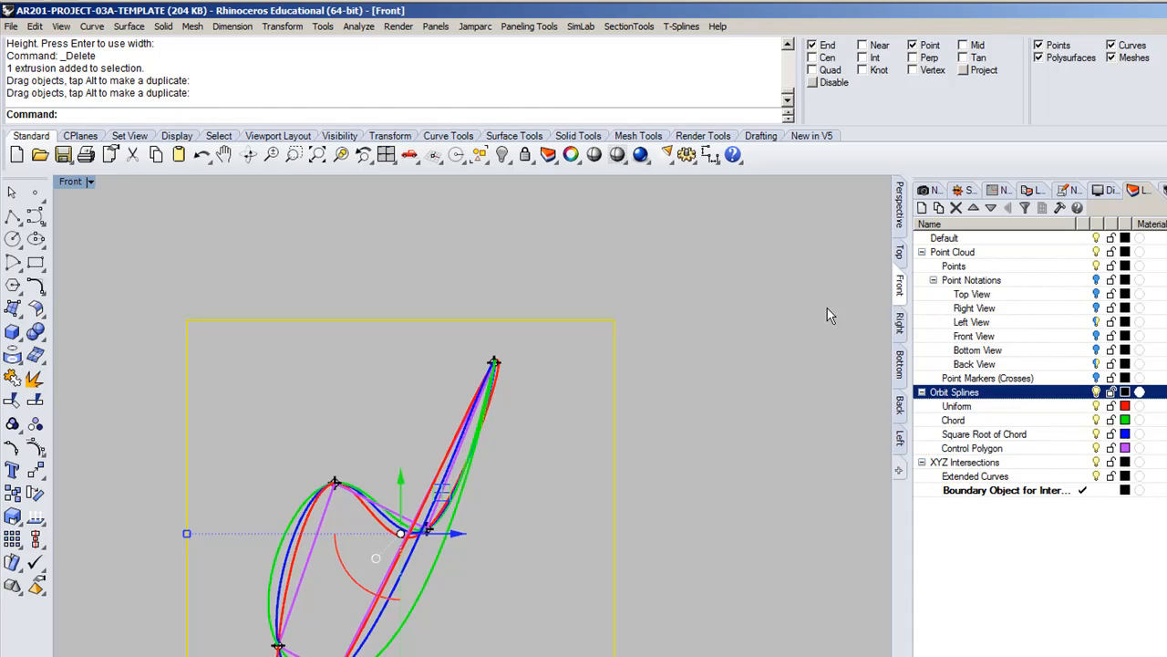
click(899, 322)
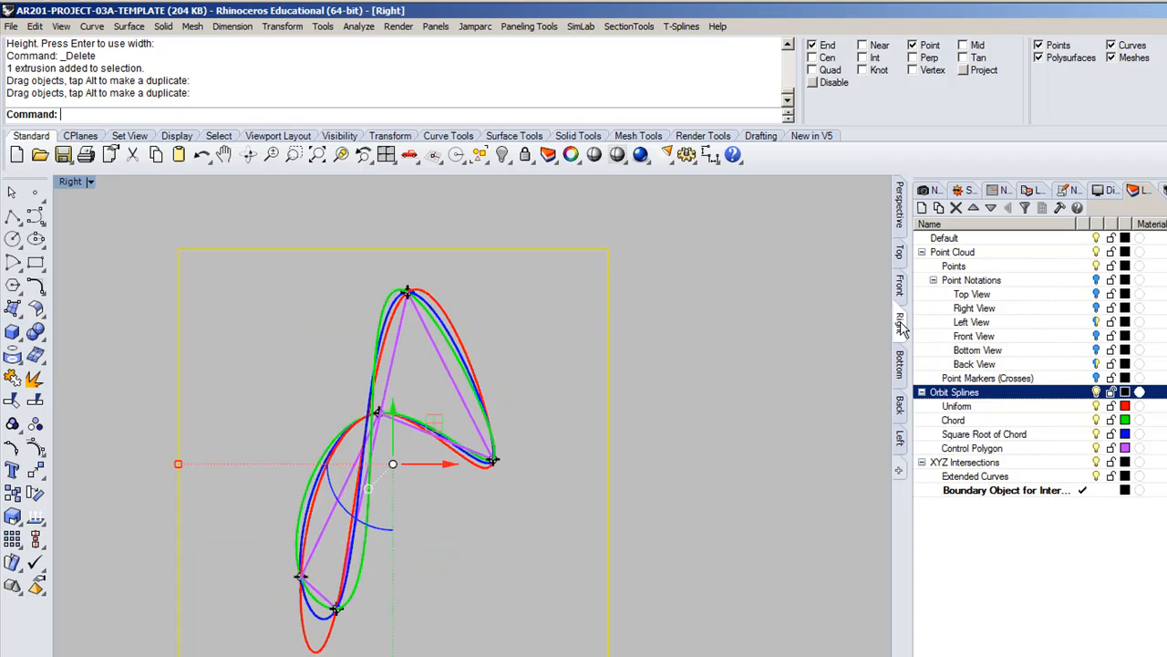
Step: Deselect the boundary box and examine its fit around the orbit splines in the Back, Right, Top and Perspective views
click(901, 404)
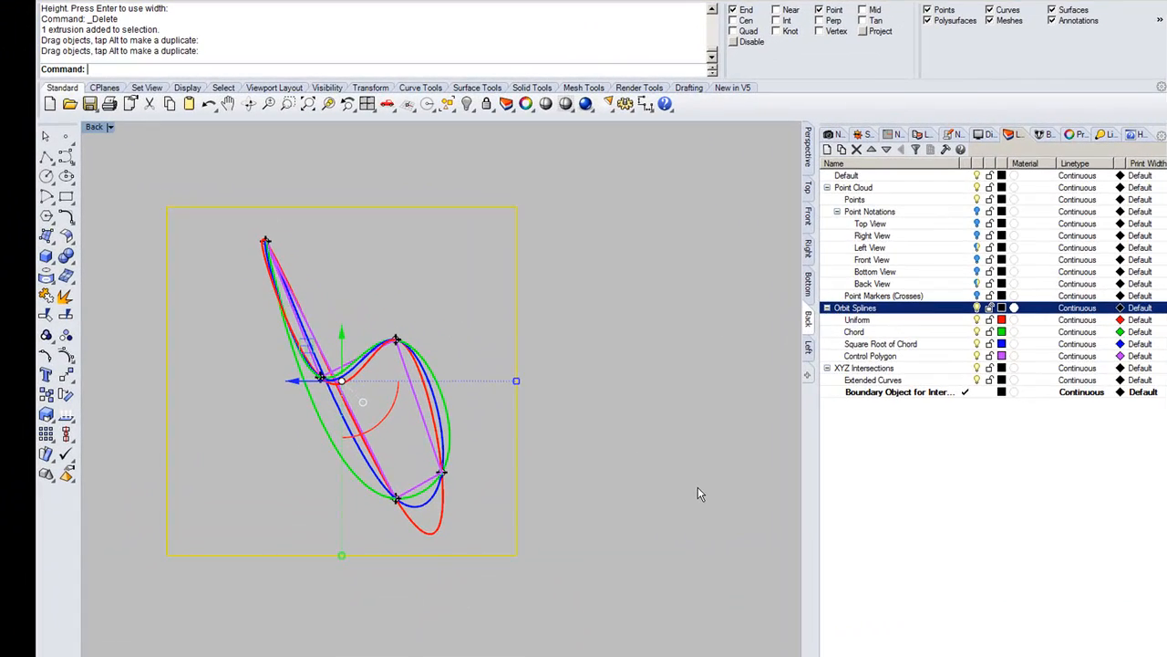
click(663, 398)
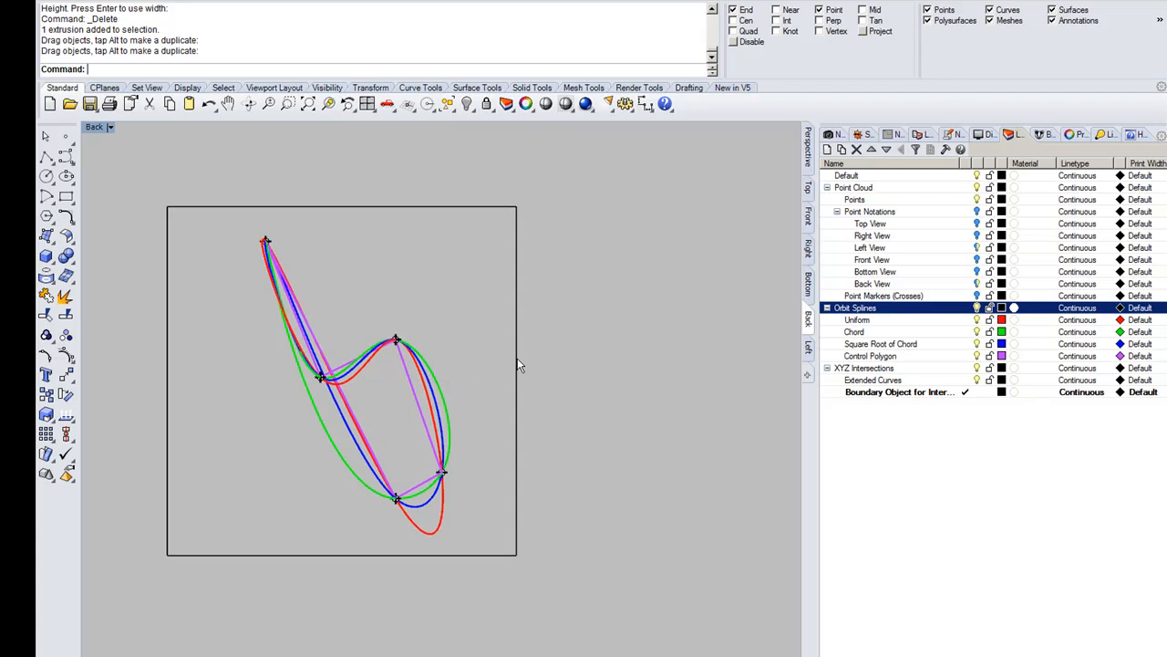
click(809, 279)
click(809, 255)
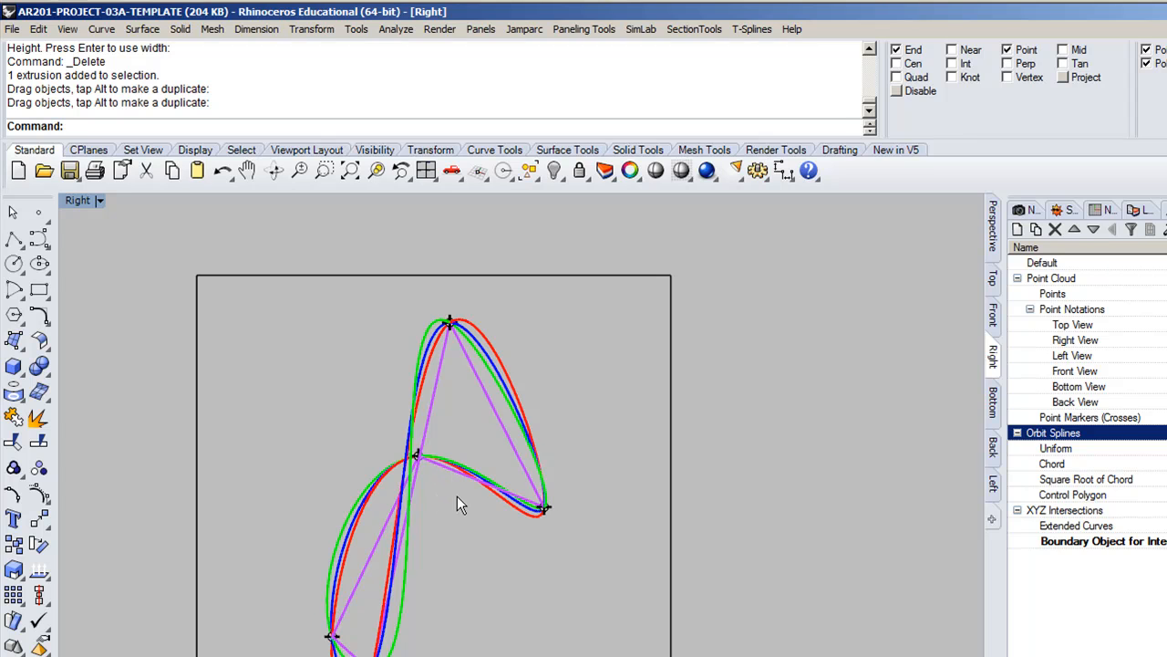
click(994, 317)
click(996, 284)
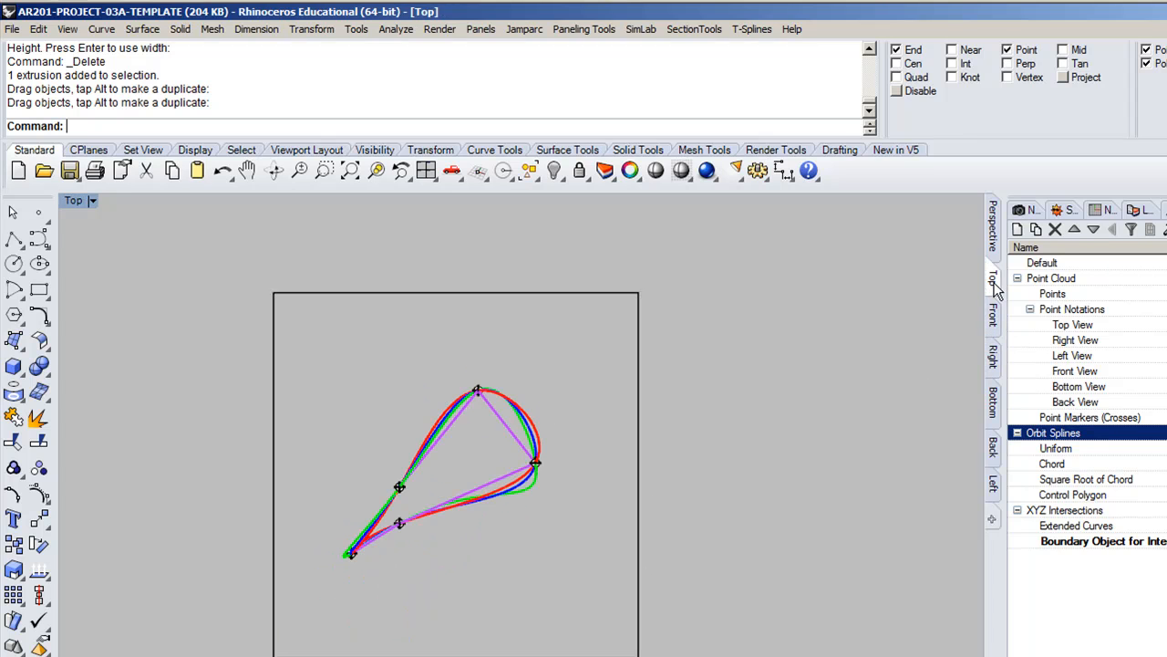
click(993, 402)
click(995, 447)
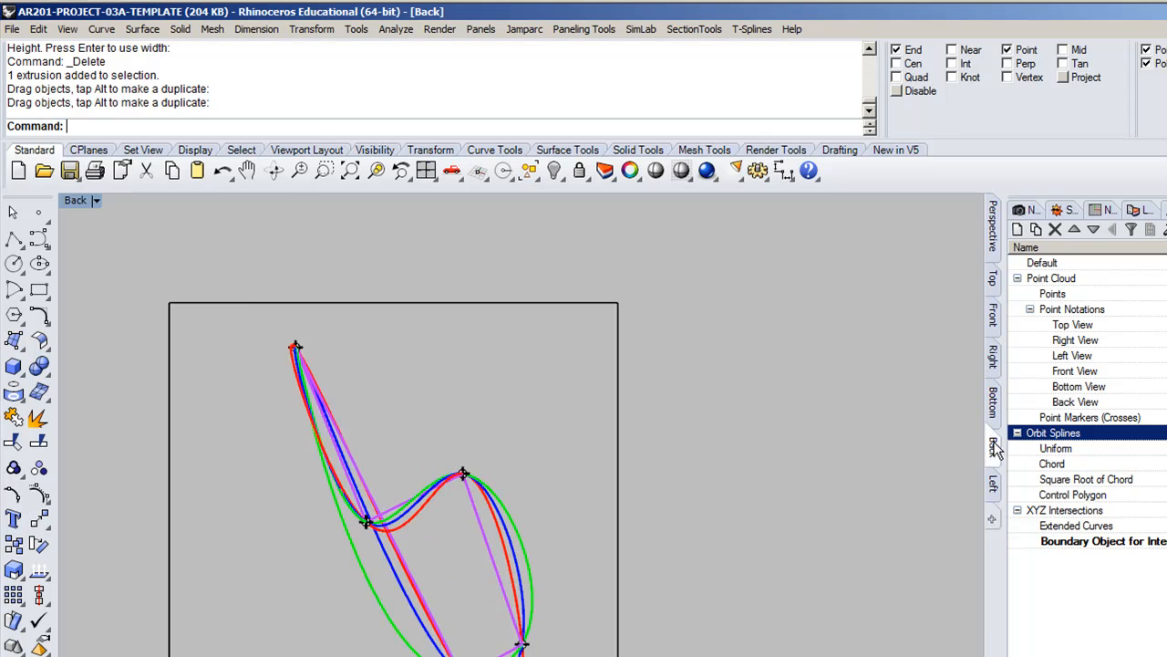
click(993, 226)
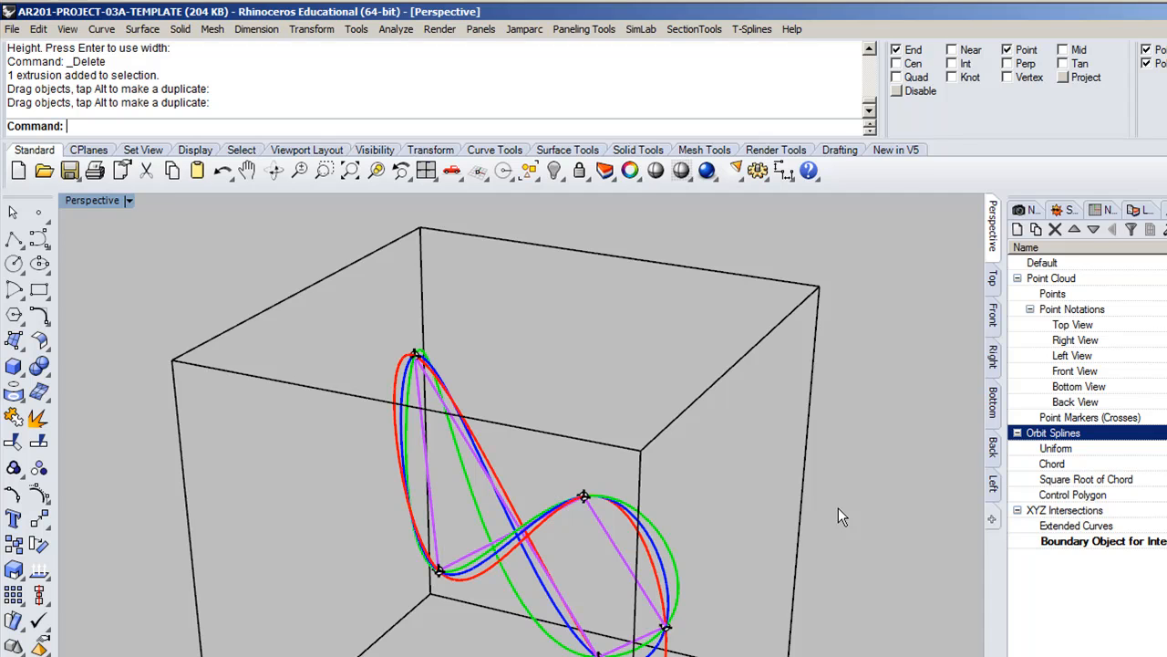
Step: Switch the Perspective view to Shaded display to show the boundary box as a solid
click(128, 200)
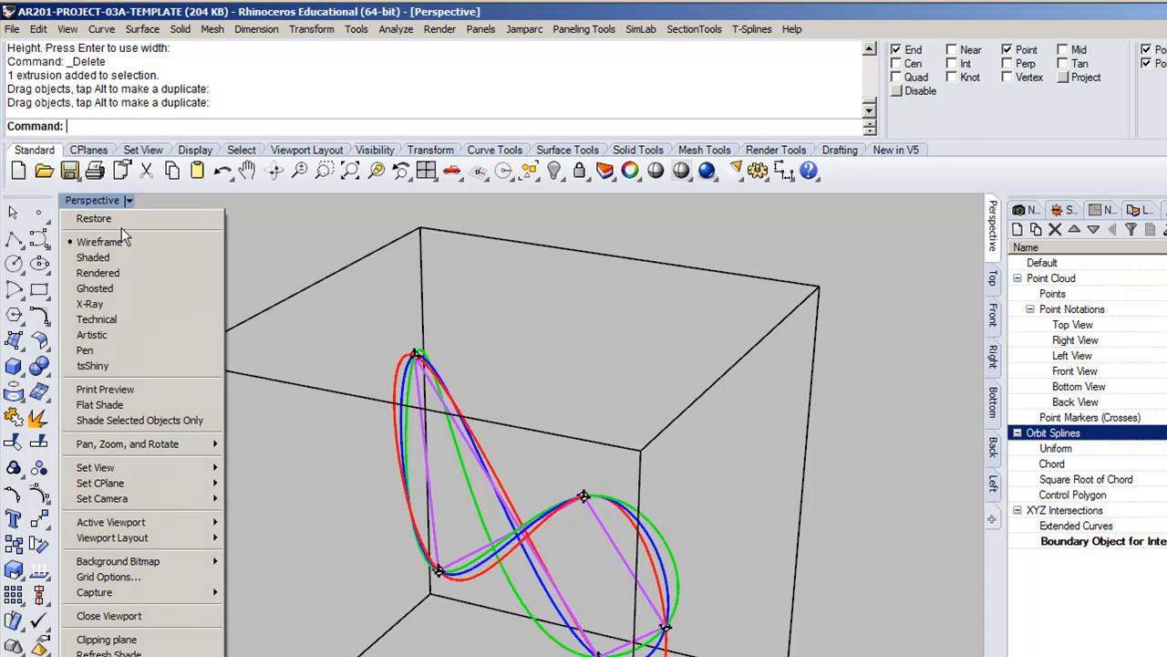
click(125, 258)
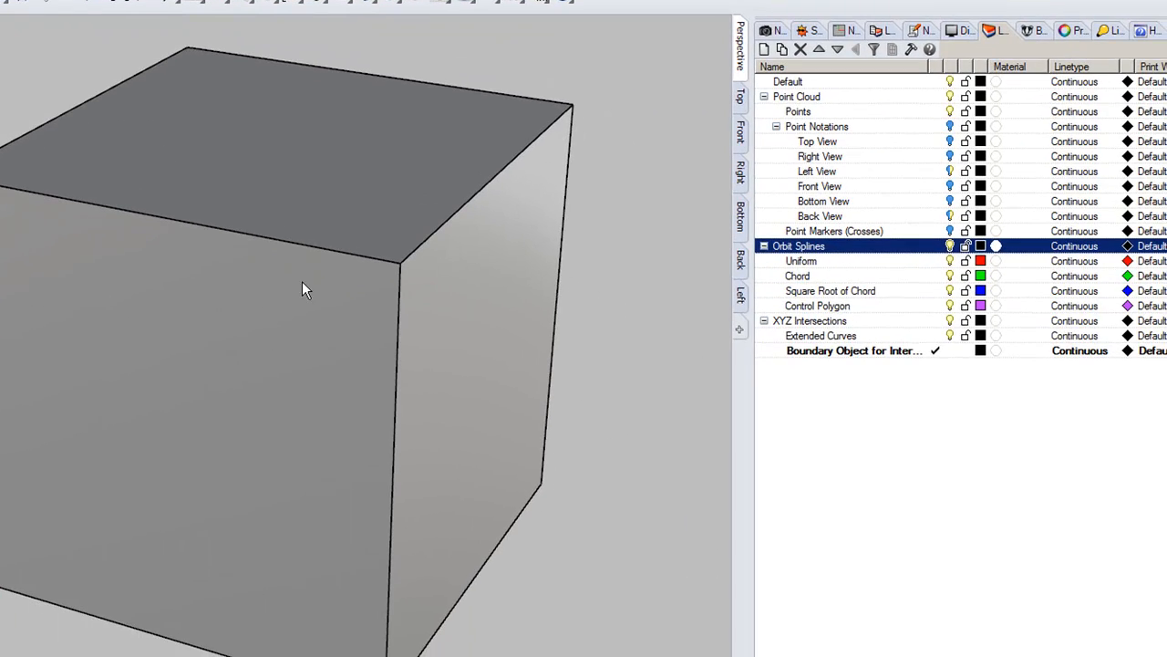
click(923, 351)
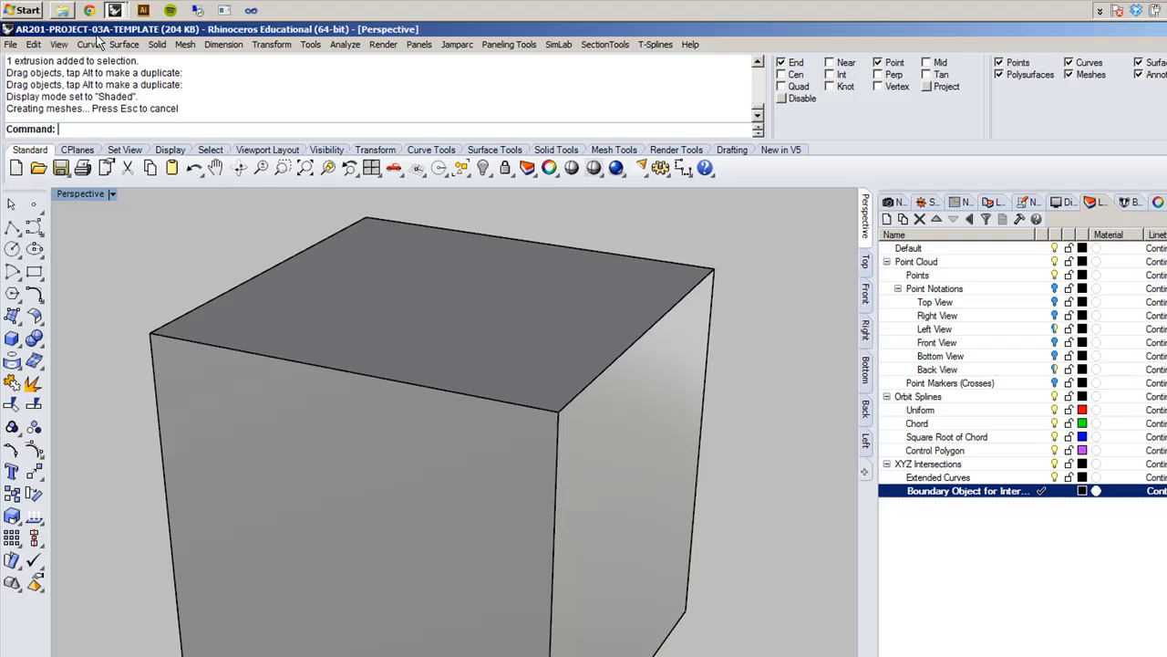
Step: Create silhouette curves from the boundary box with the Silhouette command
click(57, 17)
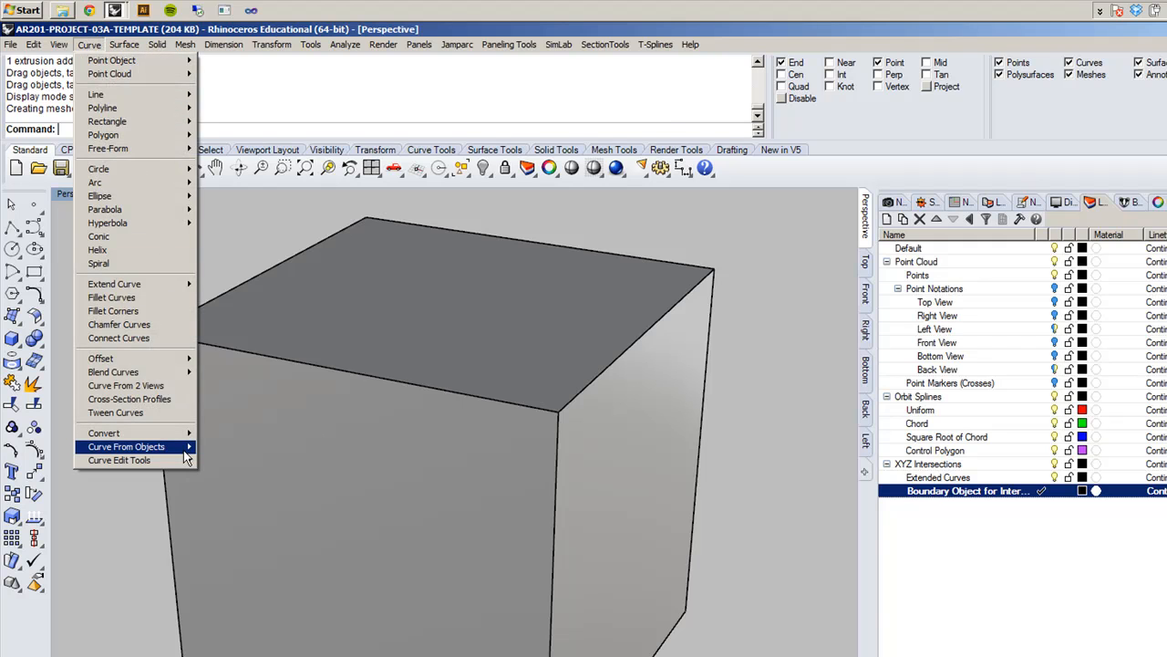
mouse_move(184, 452)
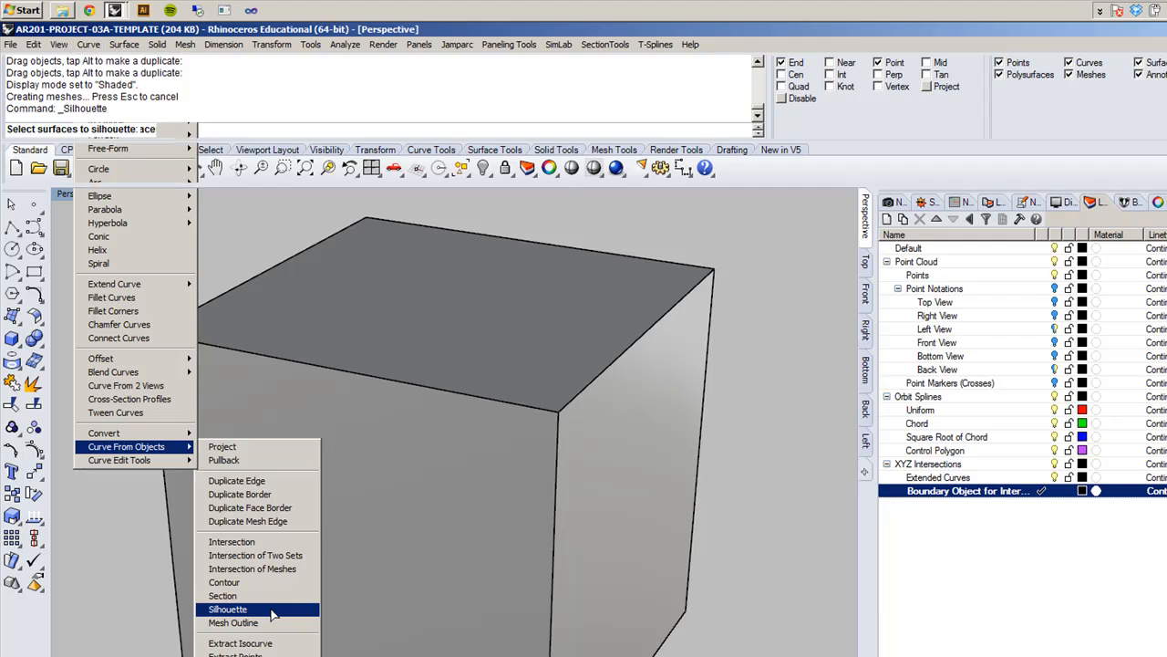
click(272, 611)
click(491, 521)
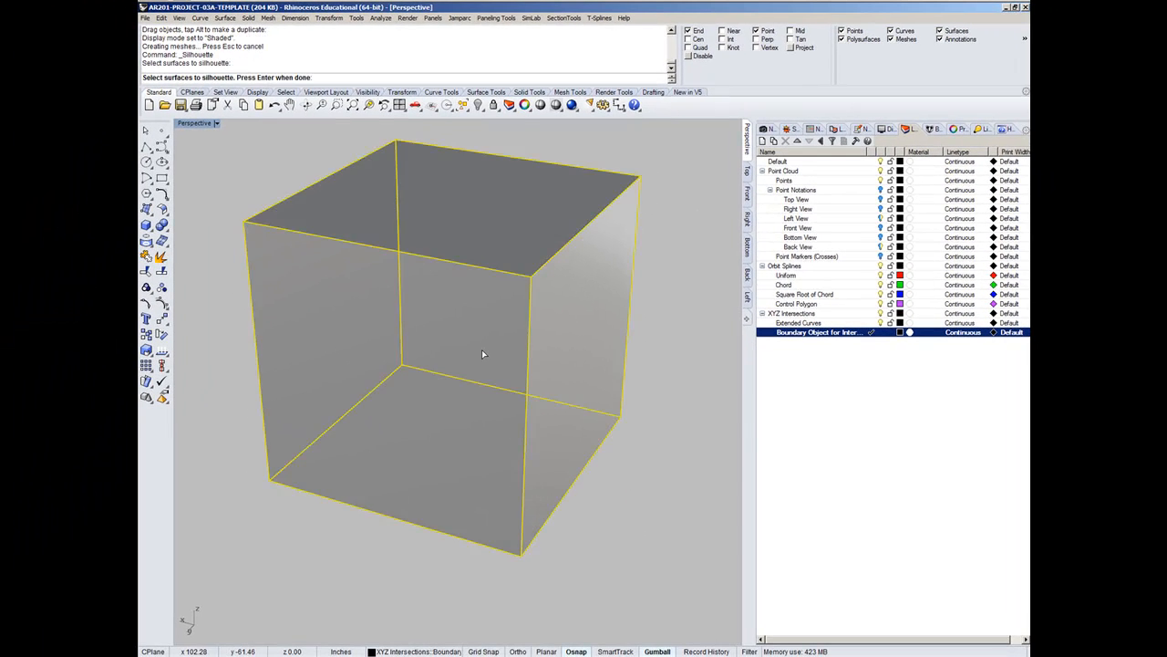
scroll(483, 355, down, 3)
key(Return)
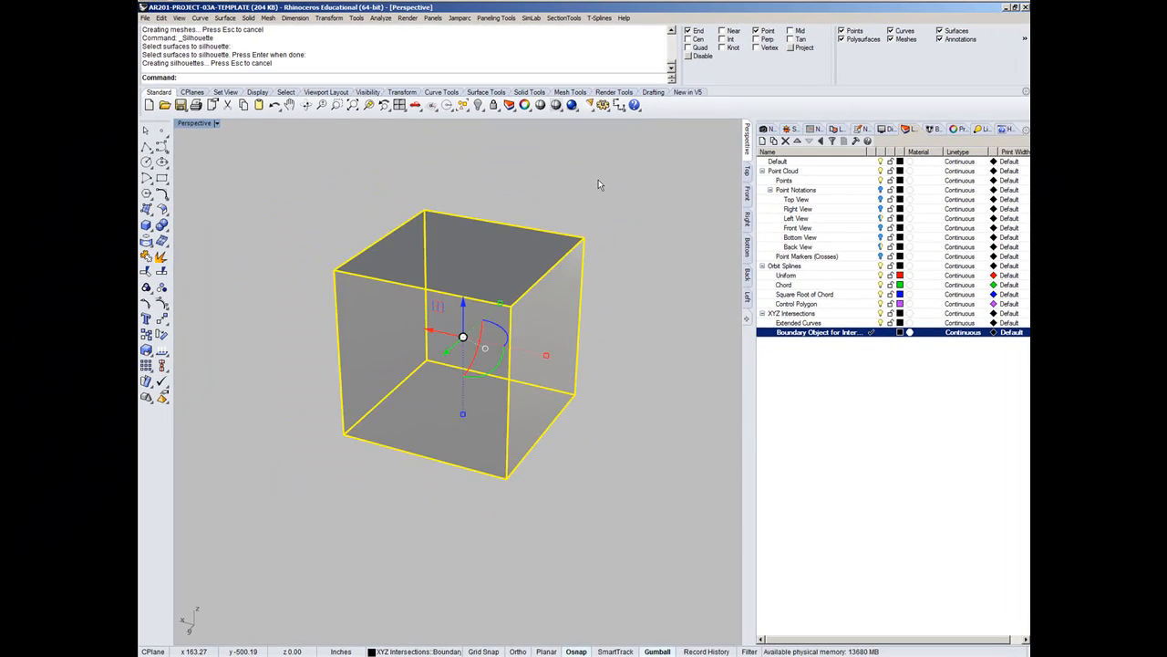
Step: Hide the solid boundary box to inspect the silhouette curves in the Bottom view, and undo the hiding
click(539, 243)
key(ctrl+h)
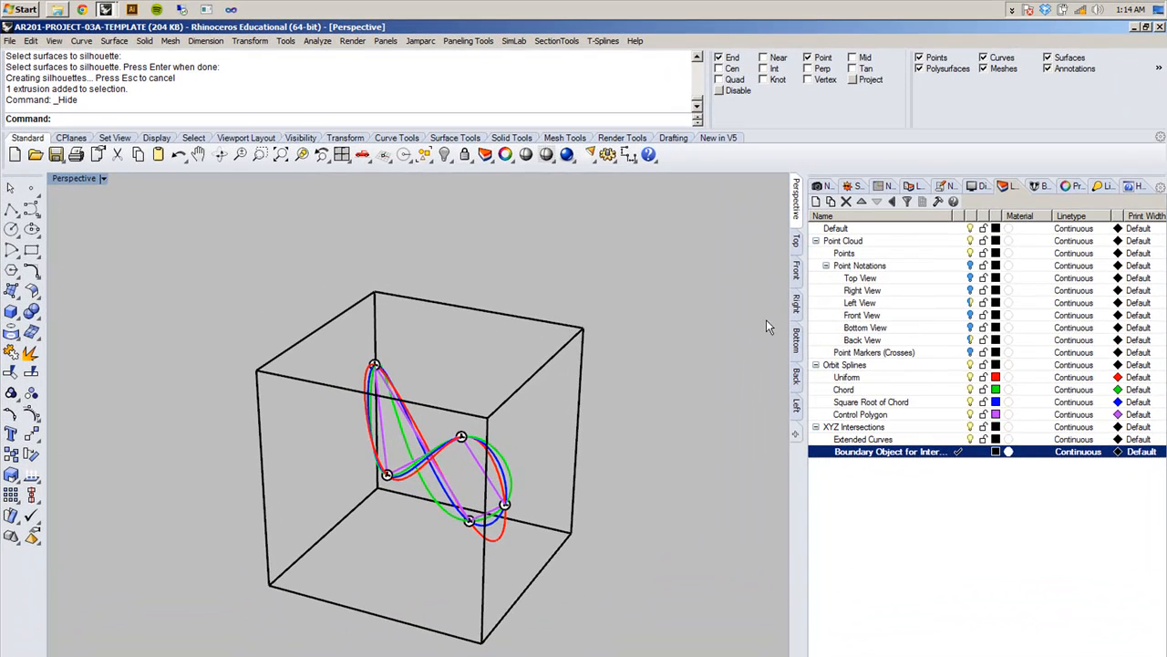
click(794, 334)
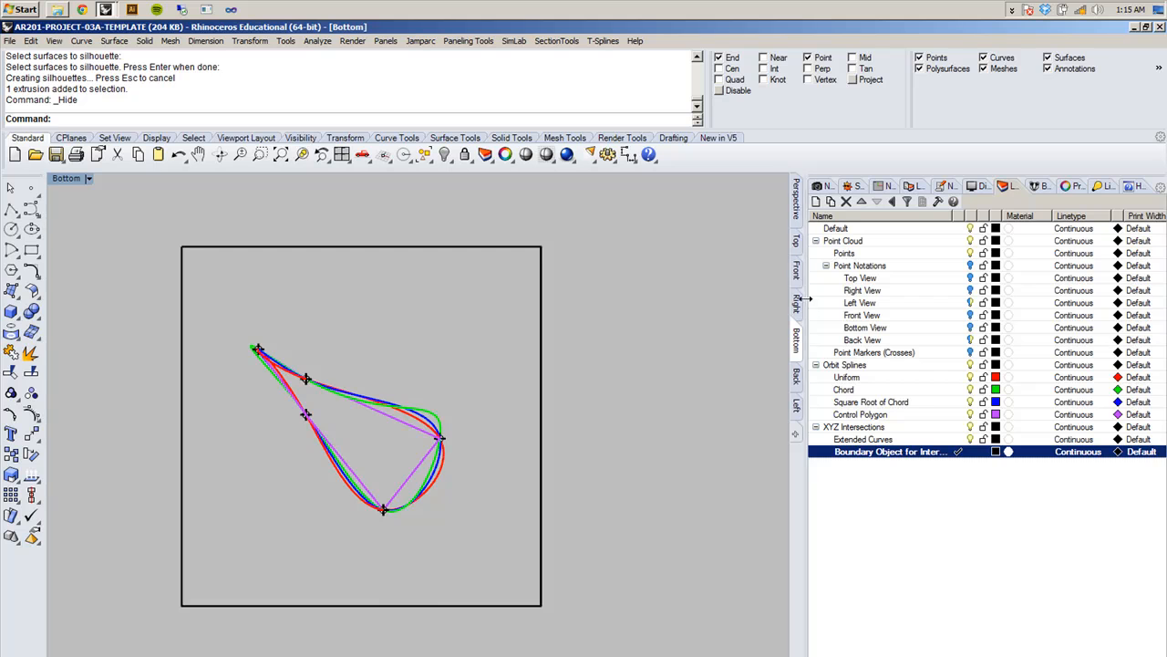
right_drag(607, 311, 623, 417)
right_drag(627, 612, 610, 541)
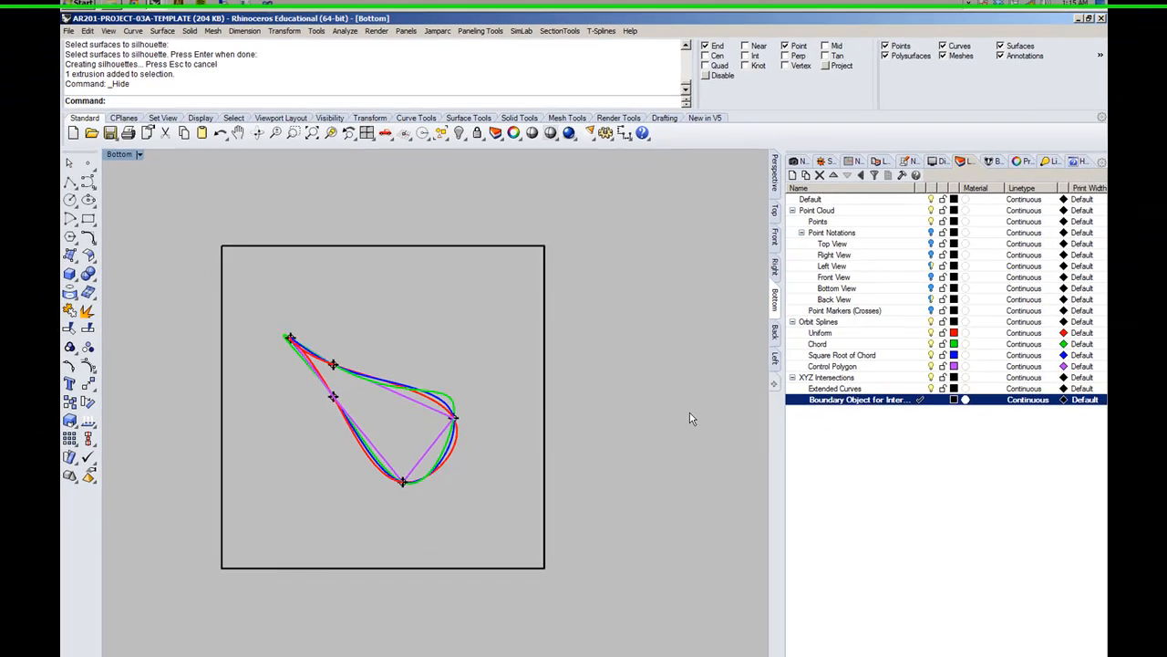
key(ctrl+z)
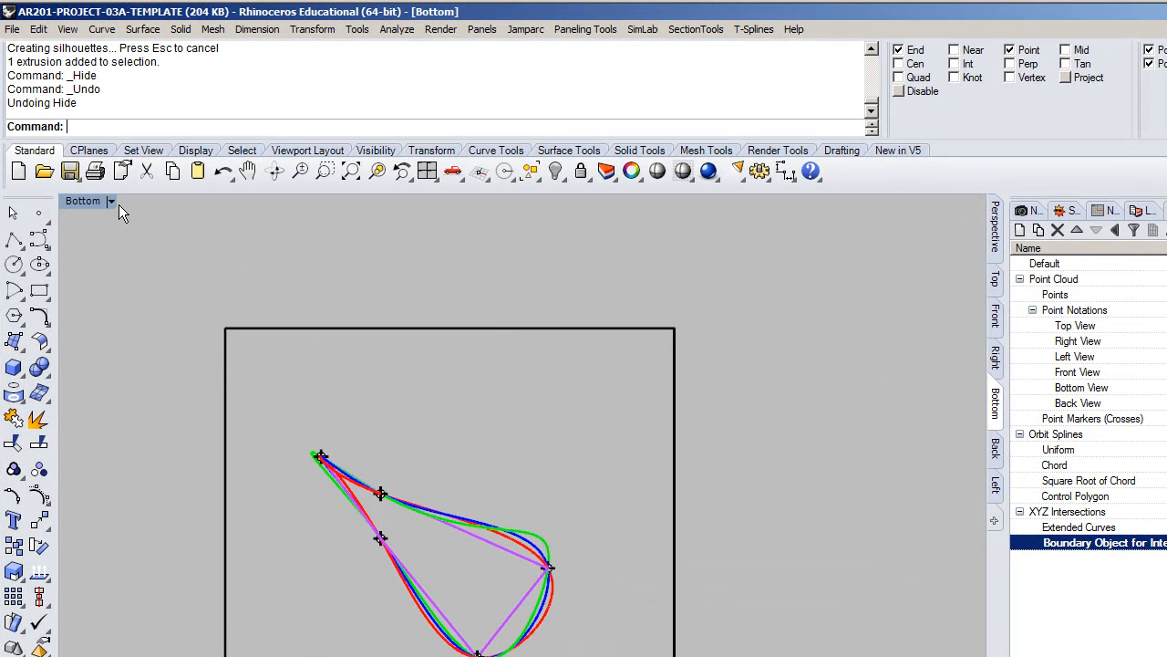
Step: Switch the Bottom view to Shaded display for comparison and return it to Wireframe
click(113, 200)
click(119, 257)
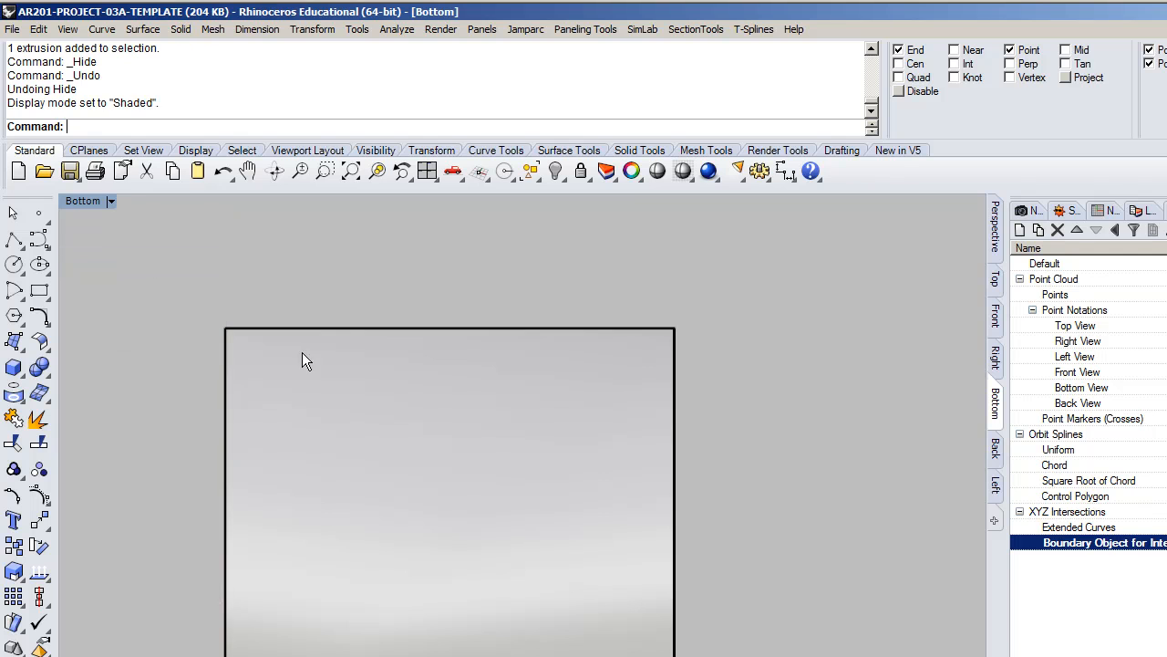
click(113, 201)
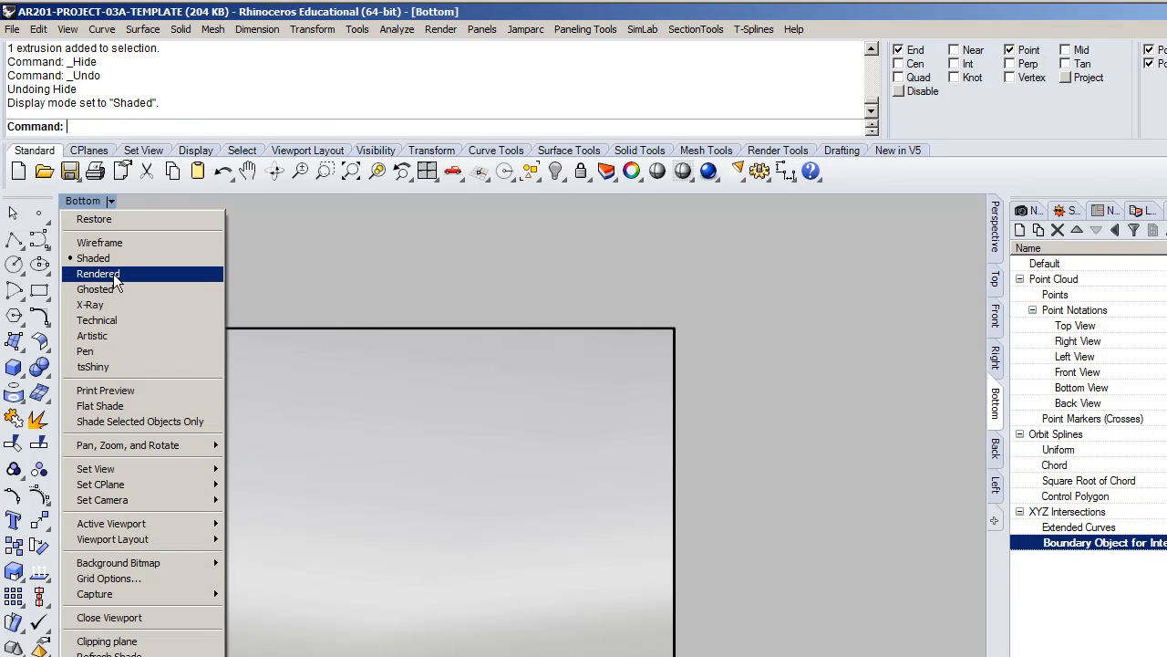
click(109, 244)
right_drag(383, 306, 514, 316)
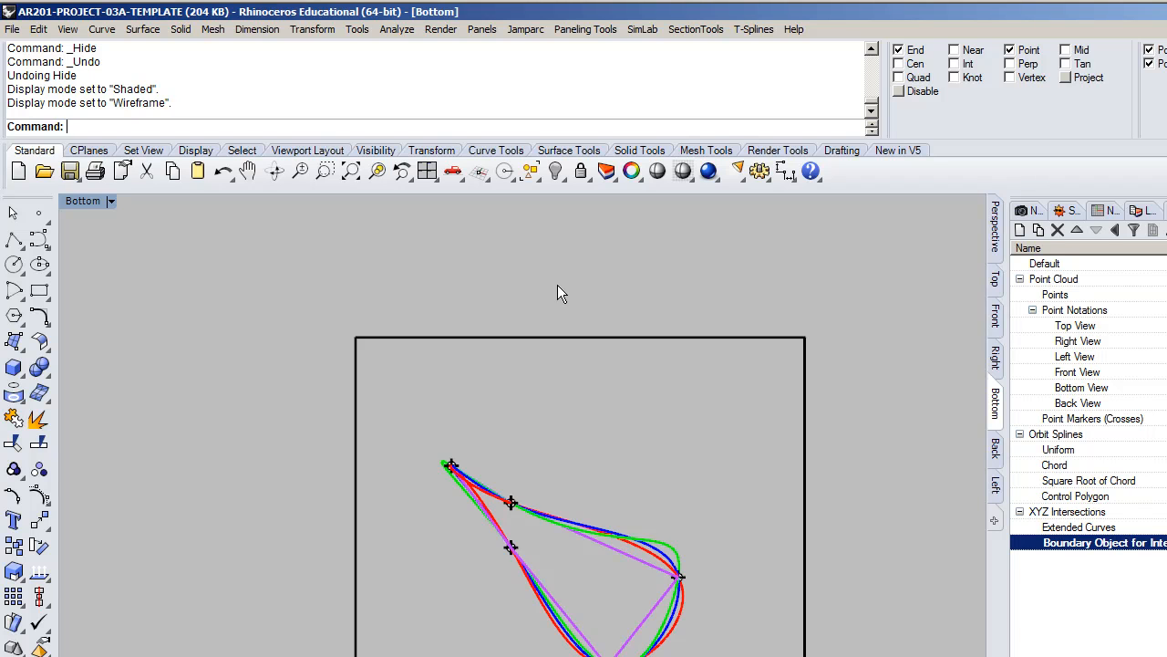
click(110, 202)
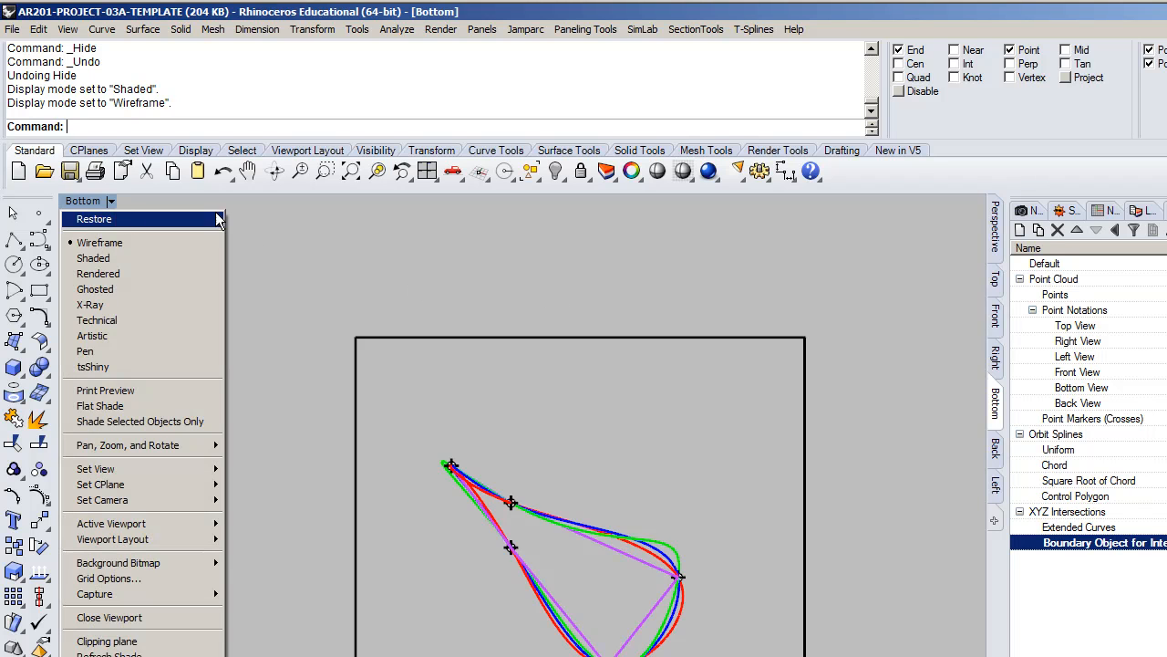
click(817, 259)
Step: Set the Perspective view to Wireframe display so the splines inside the boundary box can be seen
click(995, 226)
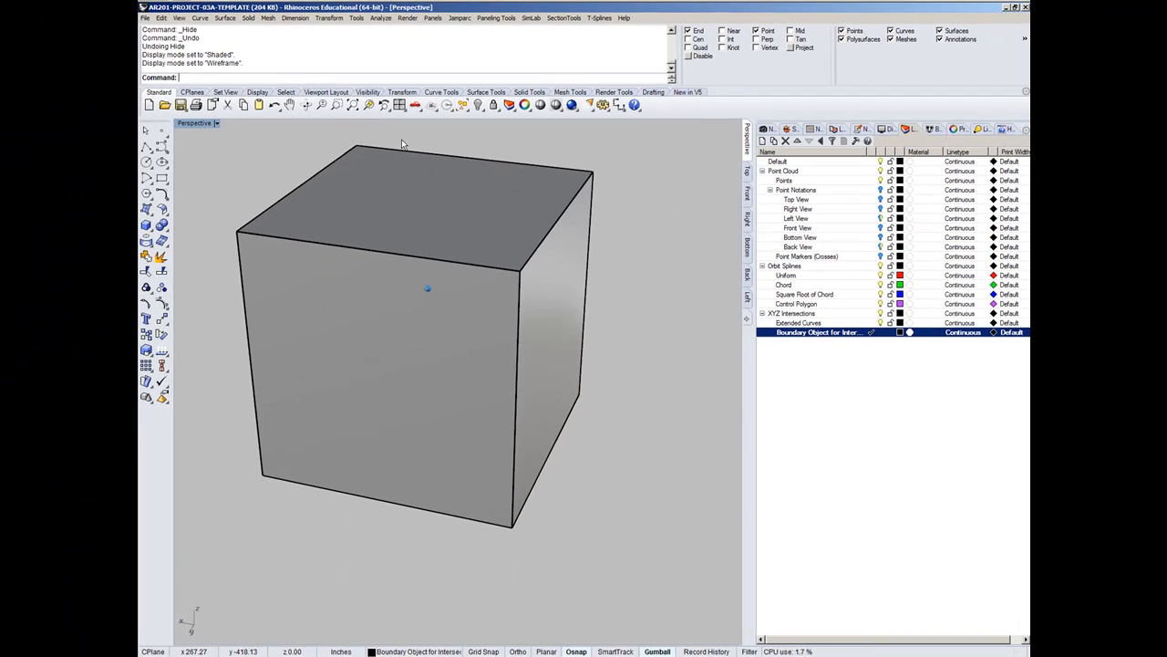
click(172, 162)
click(221, 149)
right_drag(625, 292, 553, 297)
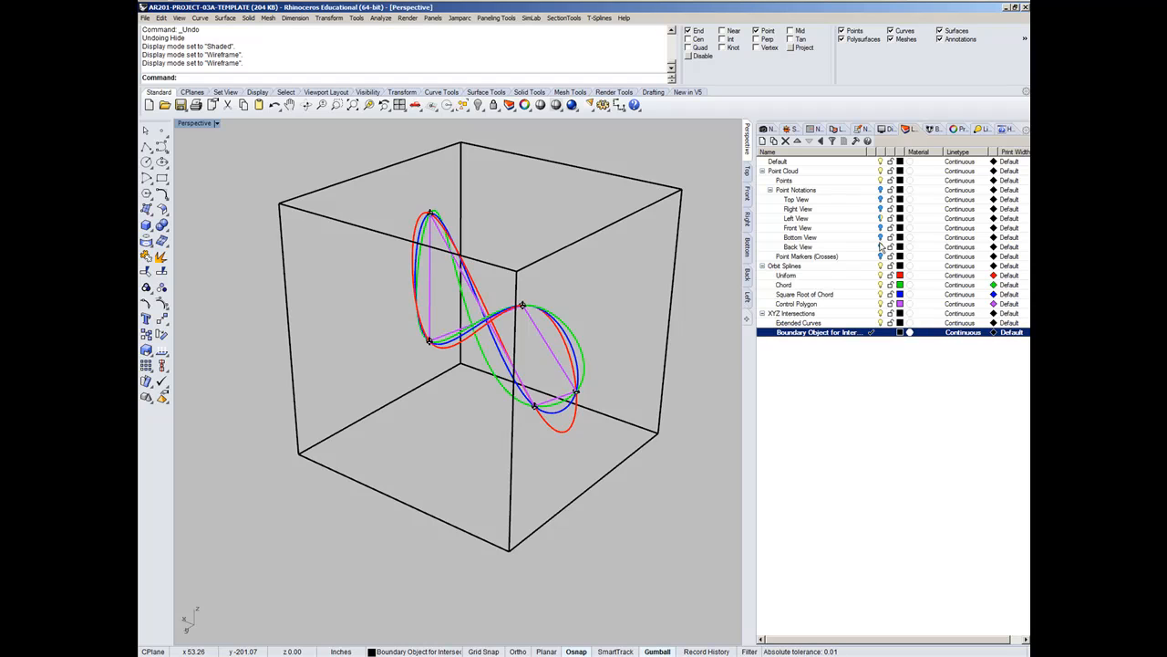
Step: Turn off the Orbit Splines layer, leaving the cross markers and the boundary box for the curve extensions
click(881, 266)
right_drag(638, 372, 565, 374)
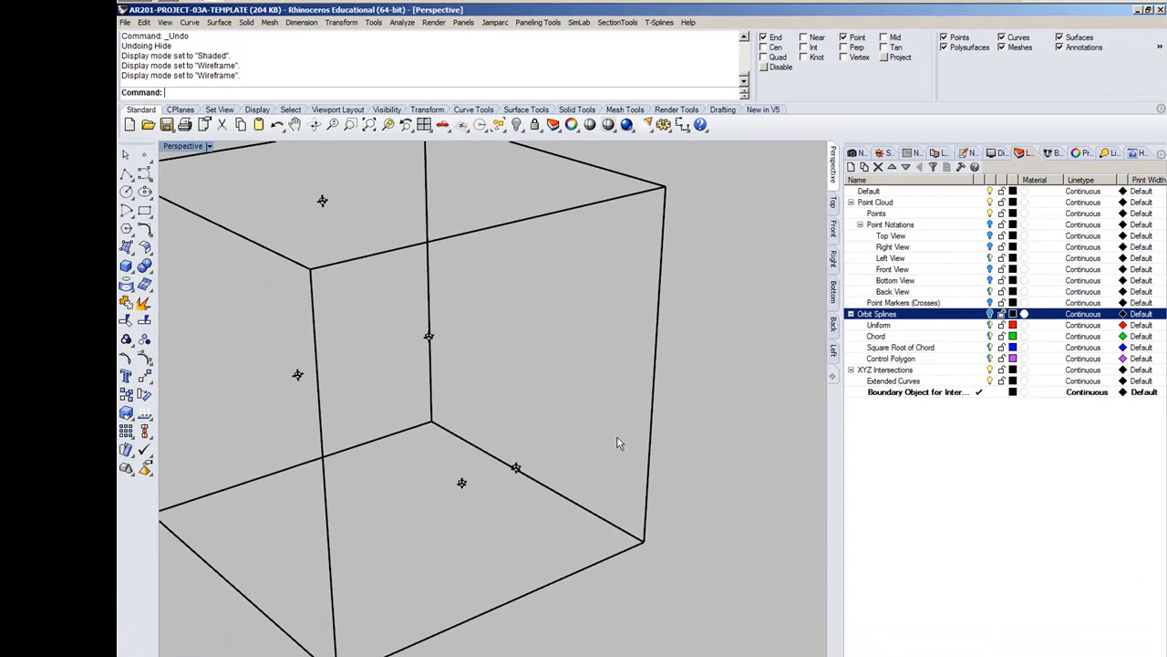
right_drag(617, 437, 663, 439)
scroll(523, 402, down, 2)
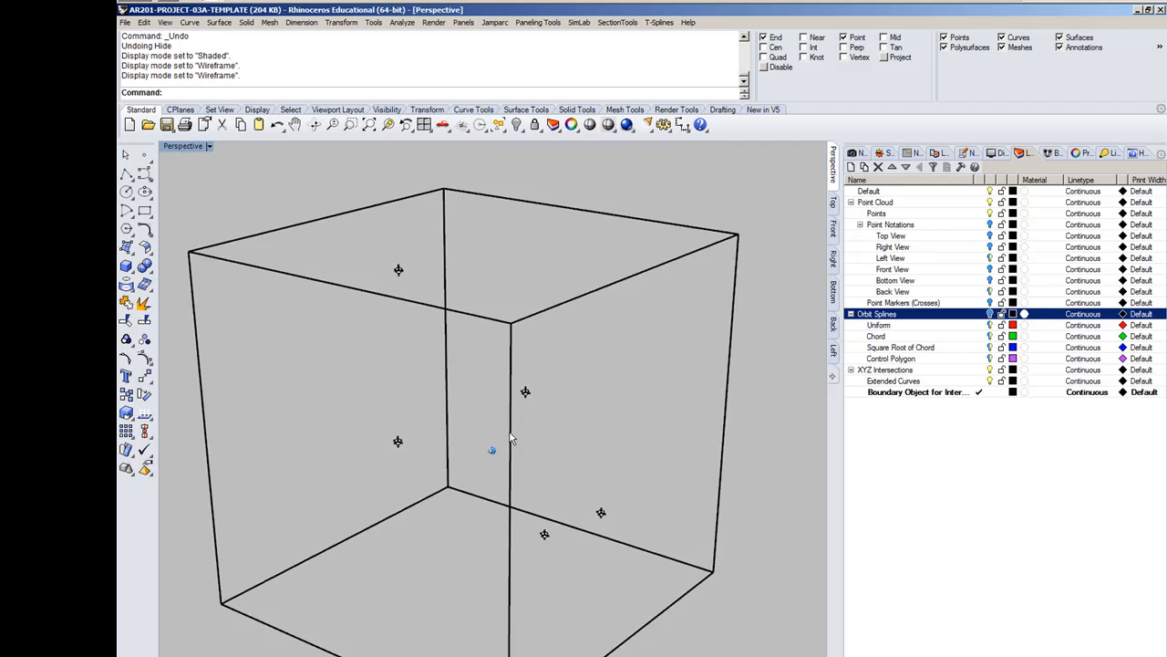
right_drag(480, 445, 511, 430)
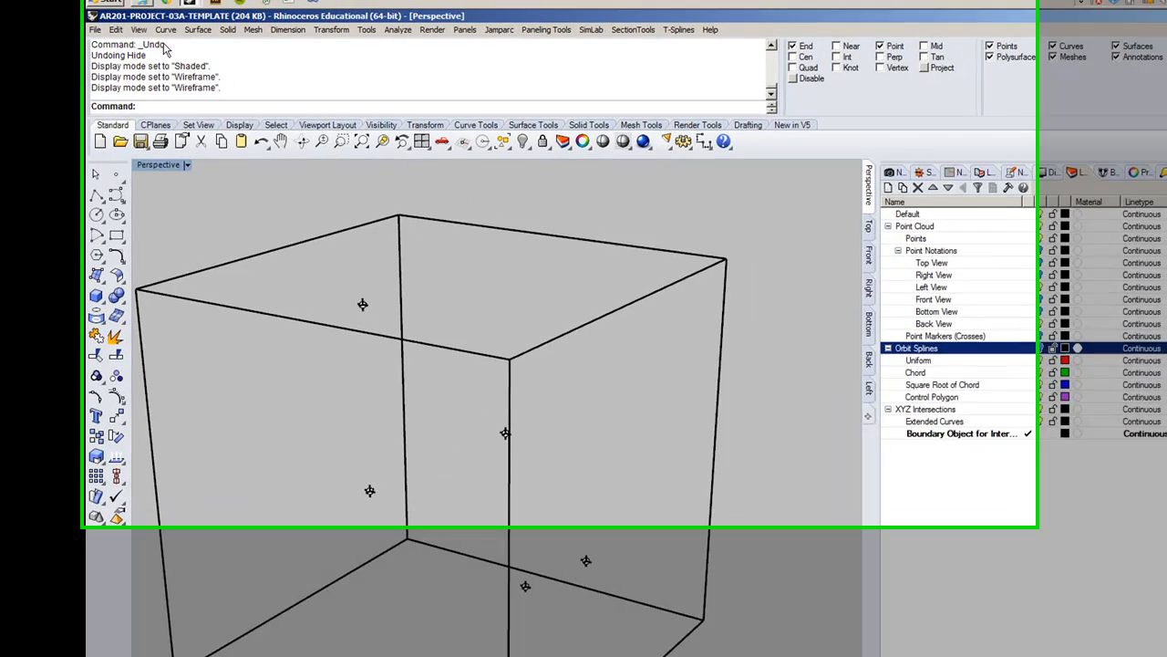
Step: Start Extend Curve with Natural extension and set the boundary box as the boundary object
click(190, 23)
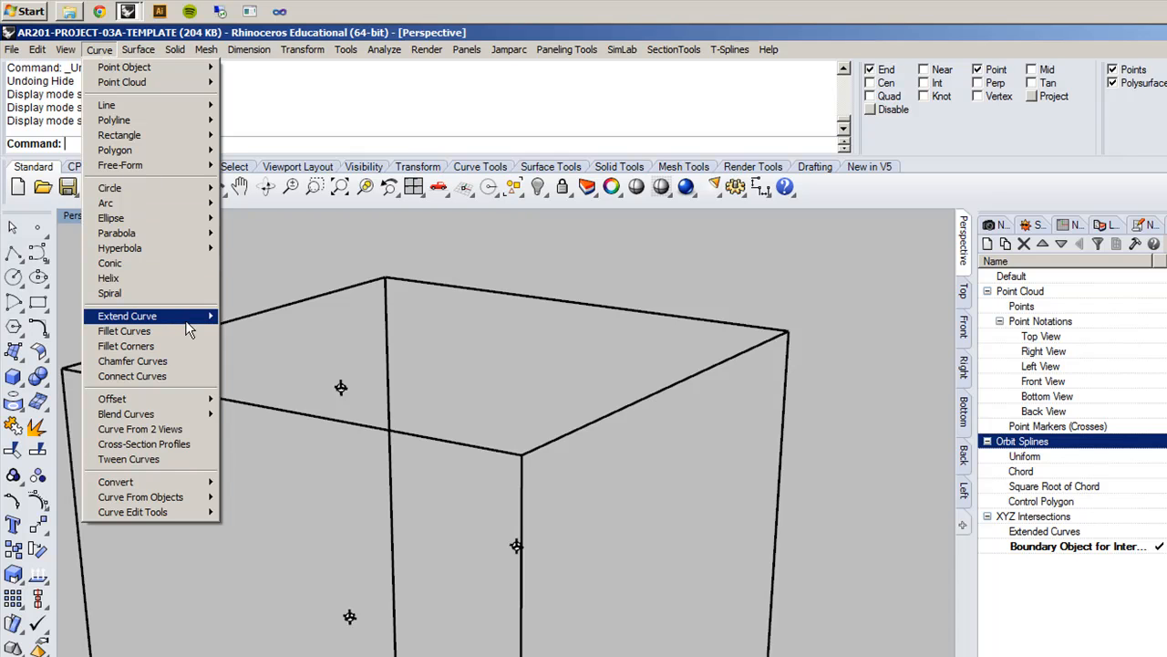
mouse_move(185, 319)
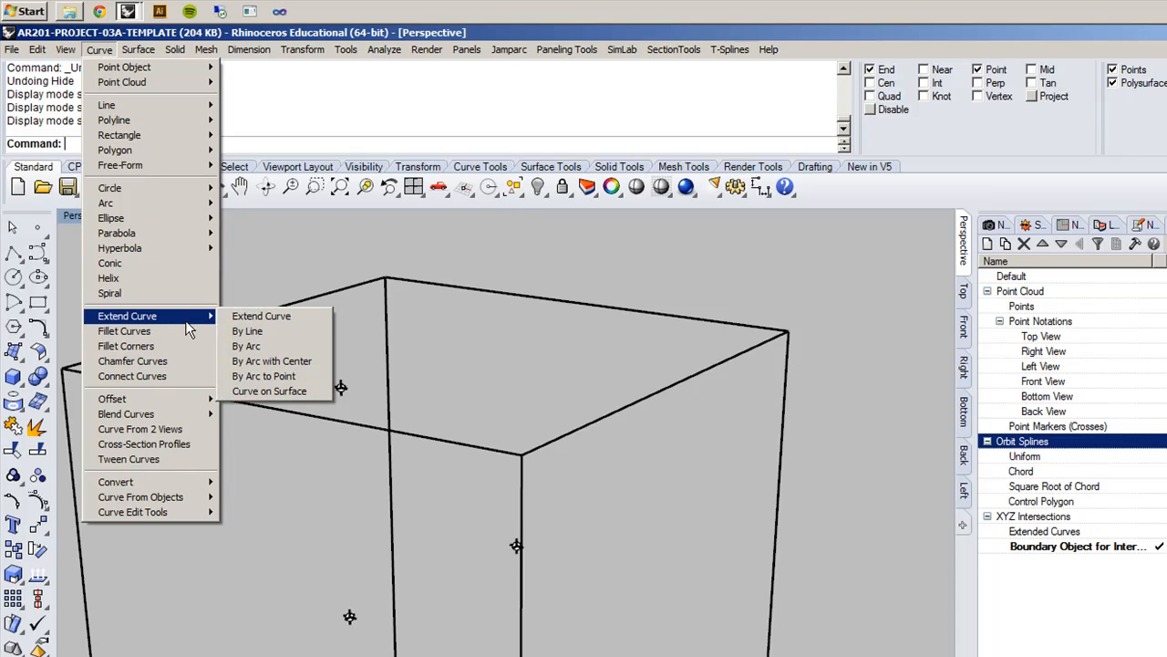
click(264, 318)
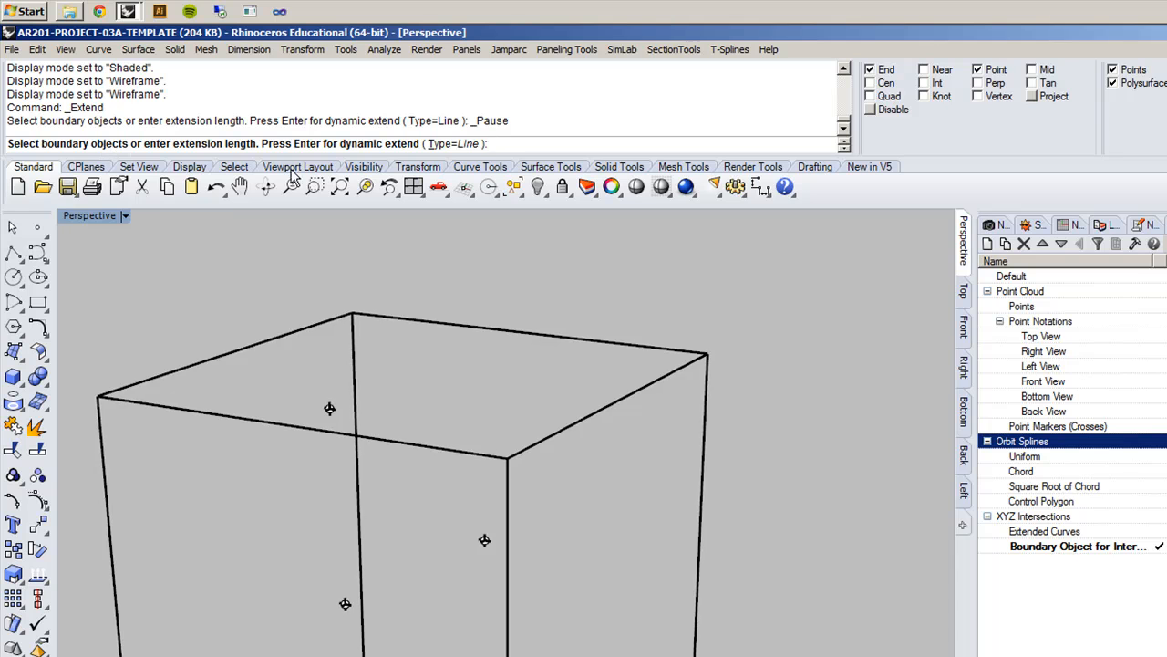
click(518, 335)
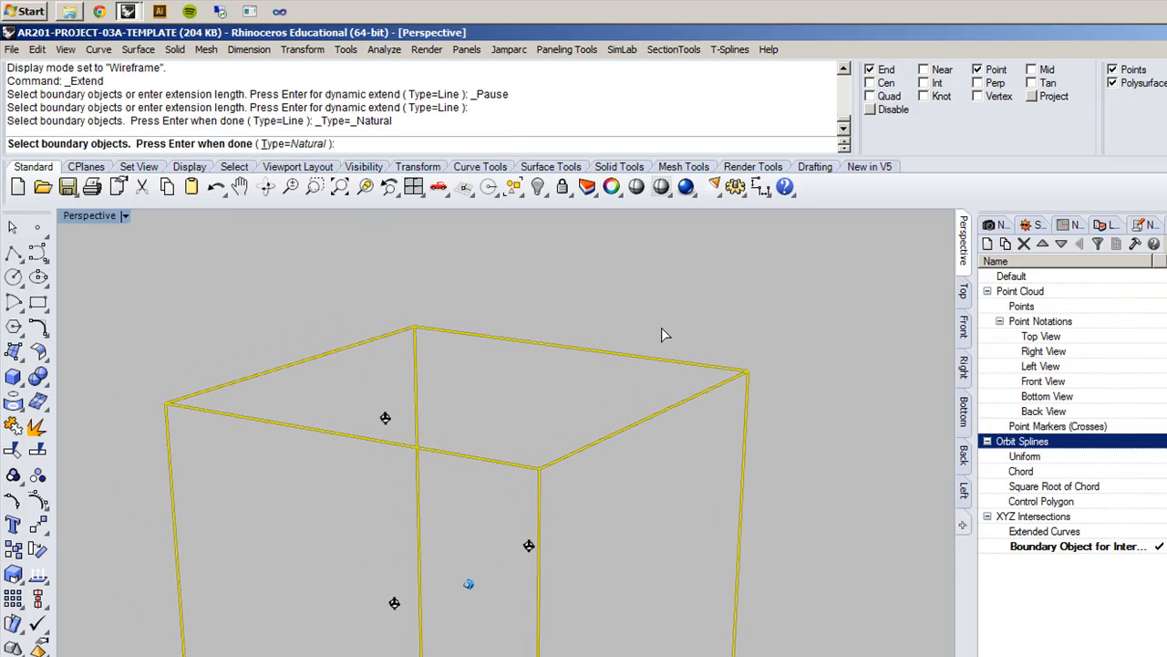
key(Return)
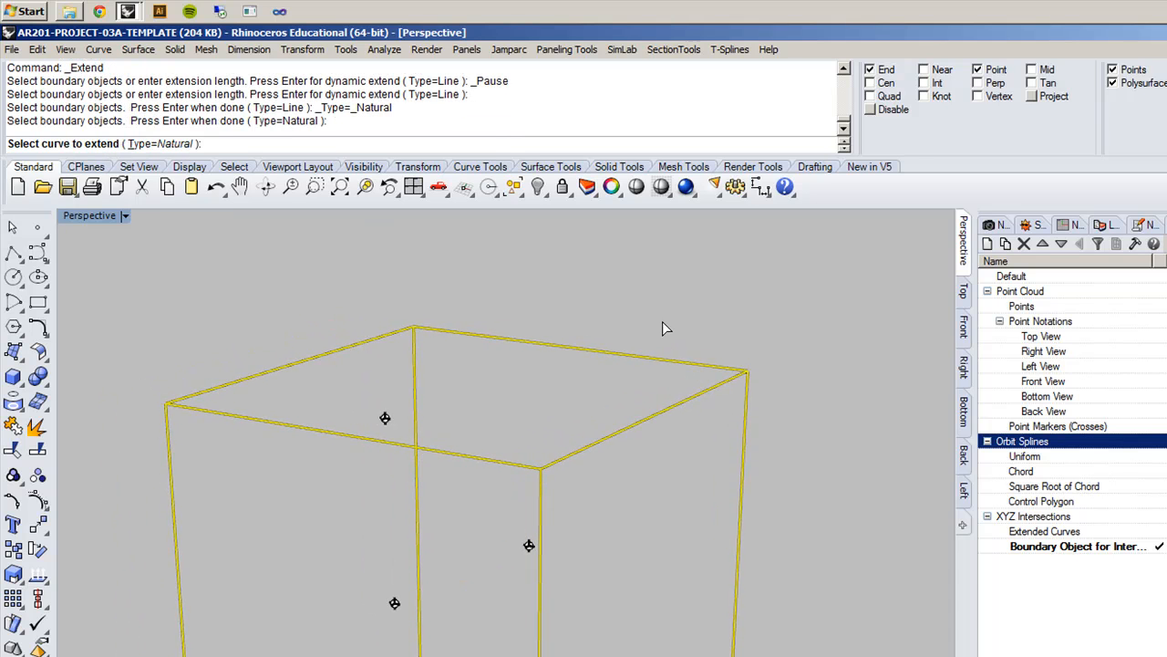
Step: Extend both ends of all three lines of the uppermost cross marker to the boundary box
right_drag(462, 383, 338, 404)
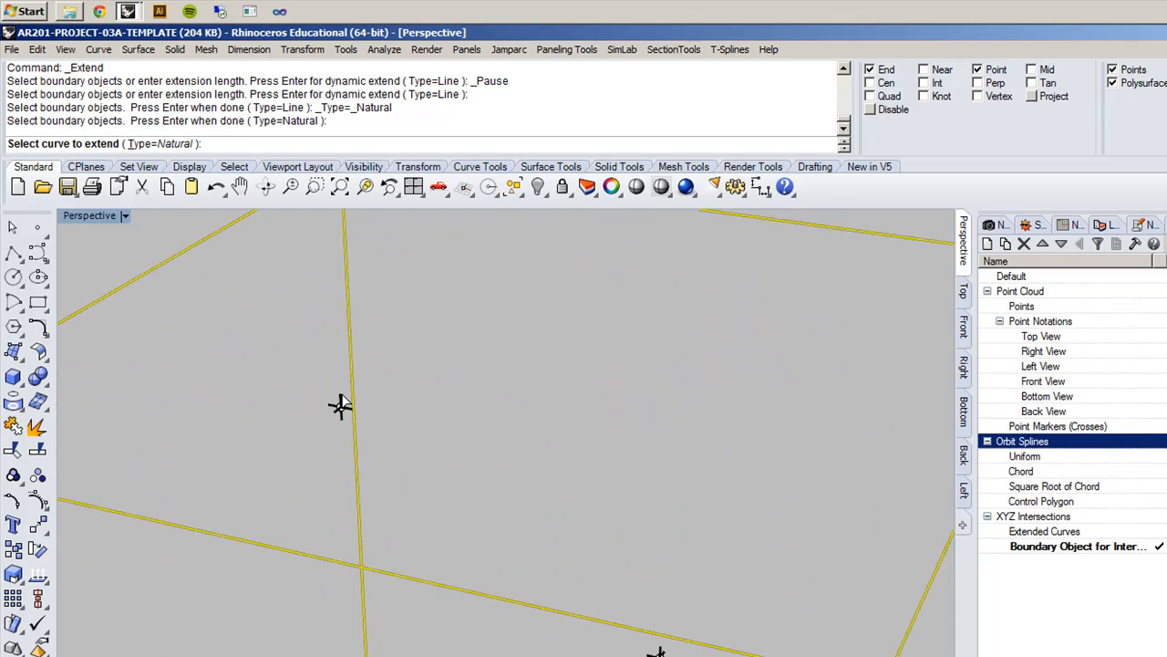
click(339, 407)
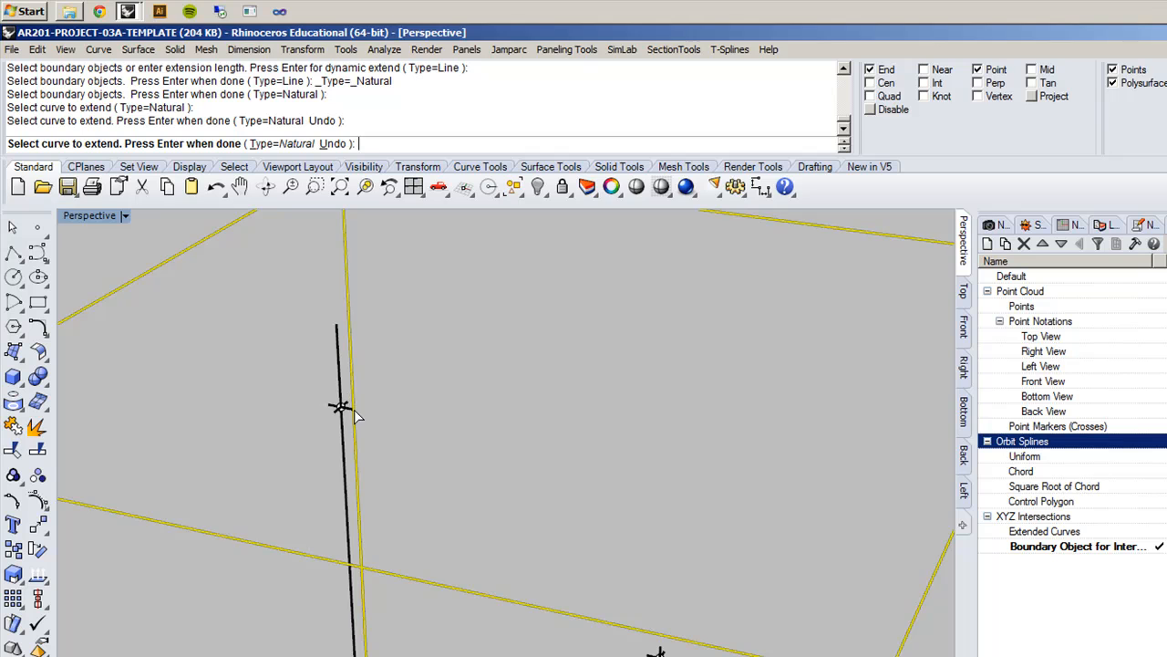
click(341, 408)
click(399, 451)
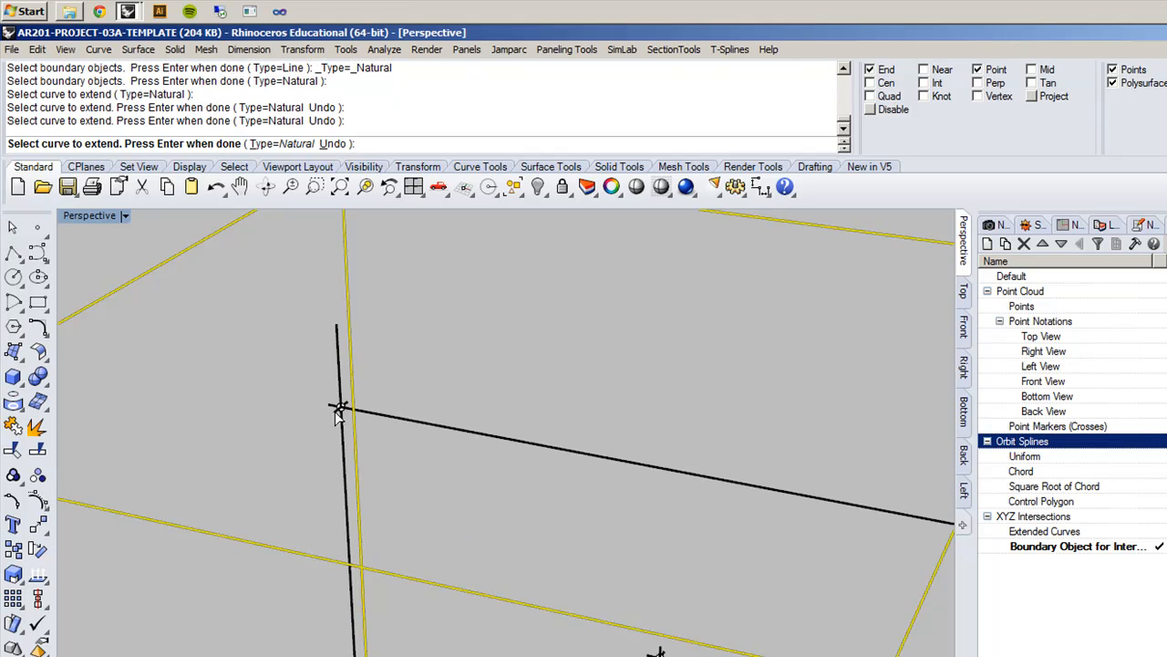
right_drag(370, 410, 300, 399)
scroll(296, 398, down, 7)
scroll(526, 386, up, 10)
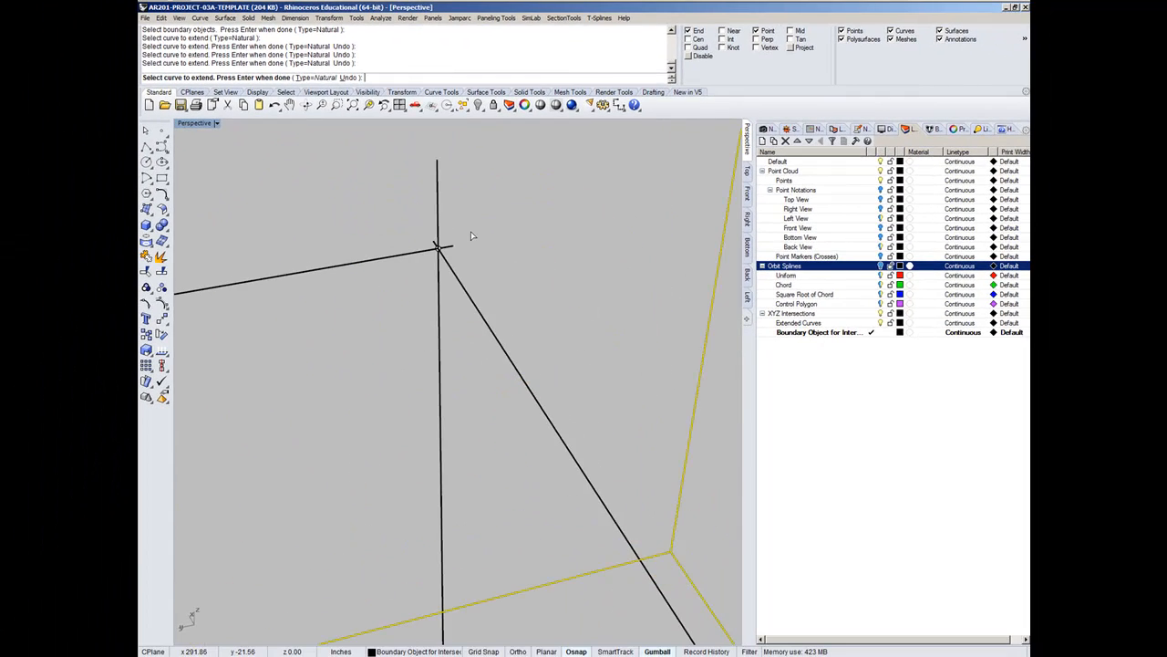
scroll(470, 232, down, 3)
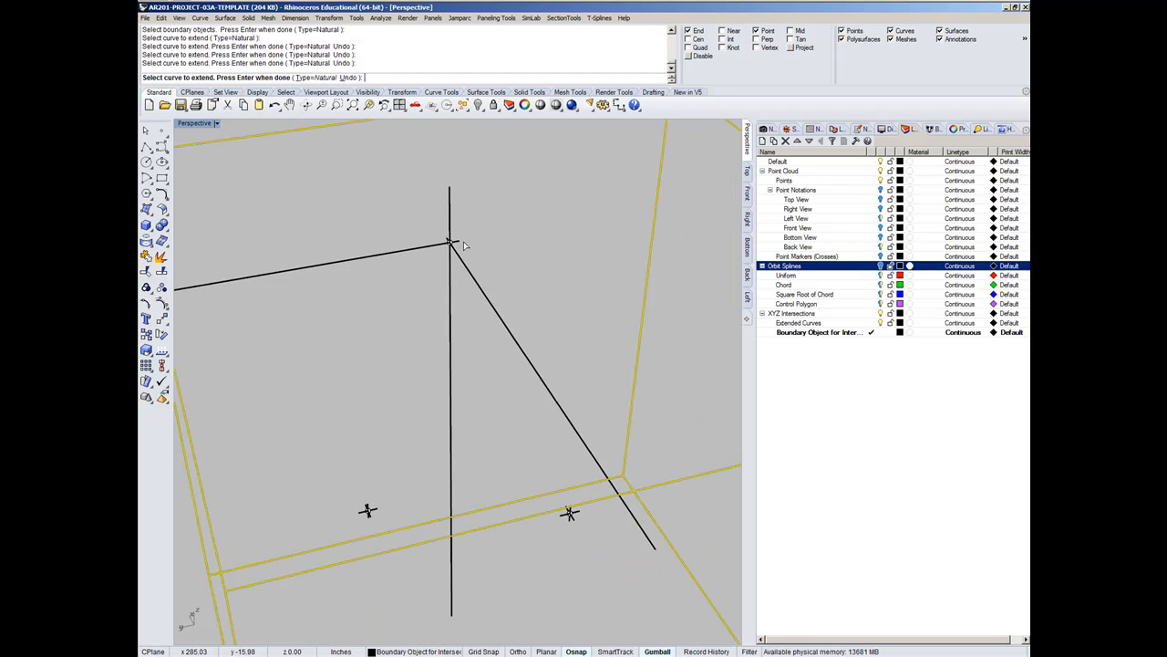
click(463, 243)
click(460, 244)
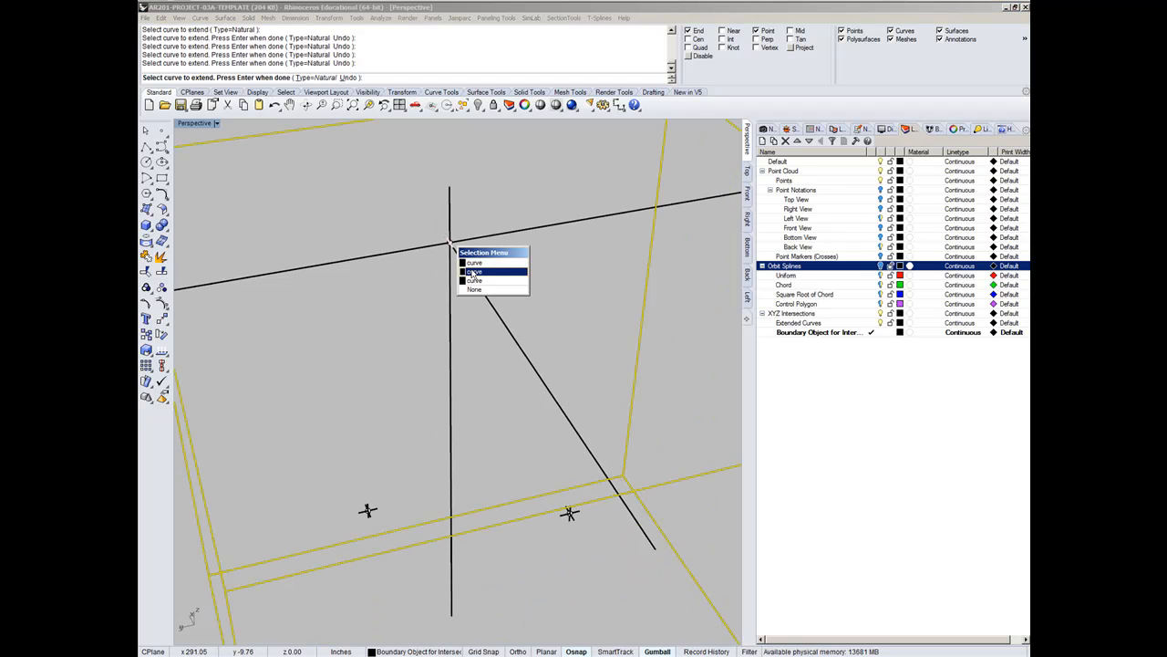
click(472, 264)
Step: Extend the three lines of the cross marker at mid-height, nearest below the uppermost one, in both directions to the boundary box
scroll(410, 263, down, 9)
right_drag(464, 357, 500, 343)
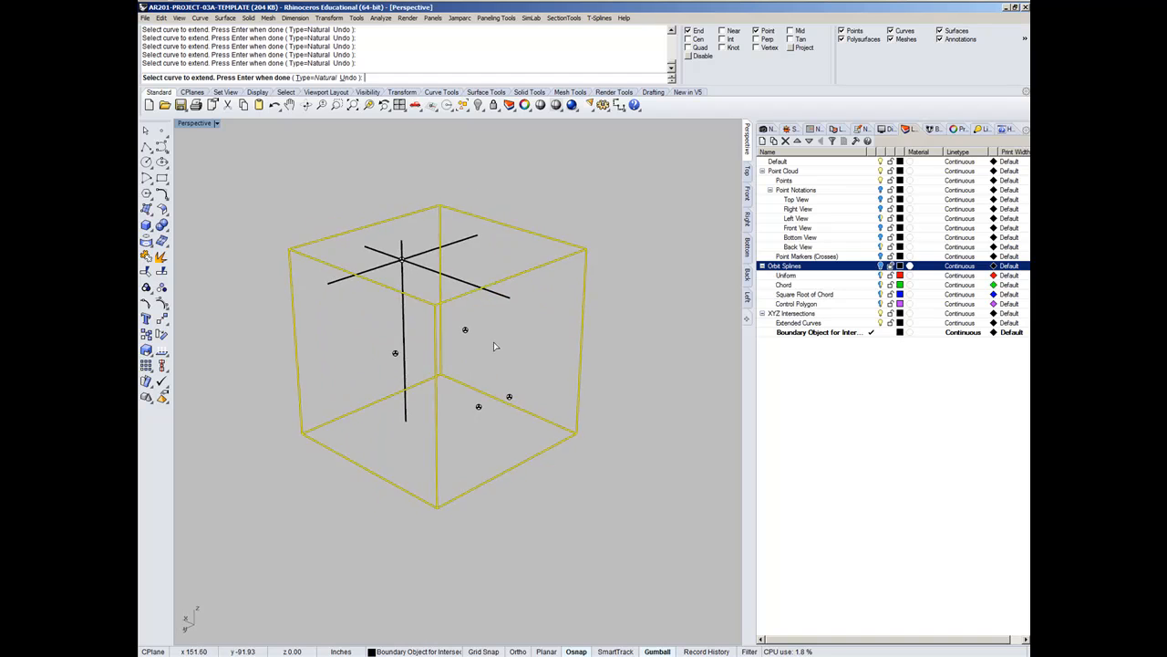
scroll(497, 342, up, 8)
click(430, 320)
click(445, 336)
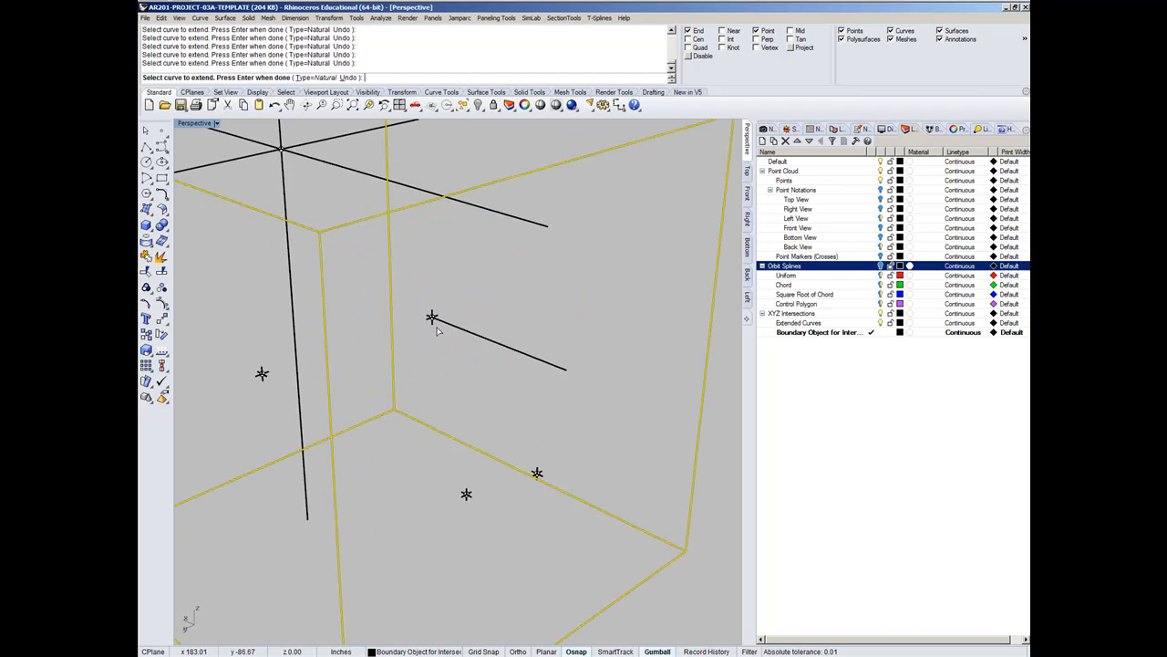
click(428, 321)
click(437, 316)
scroll(432, 315, up, 7)
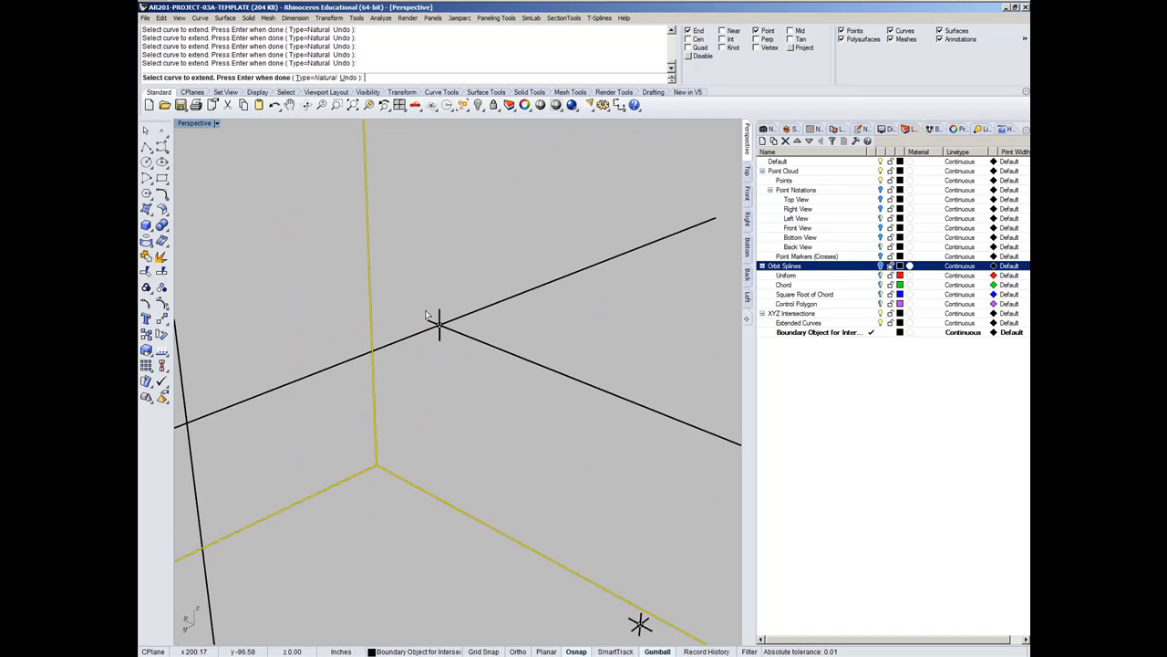
click(437, 324)
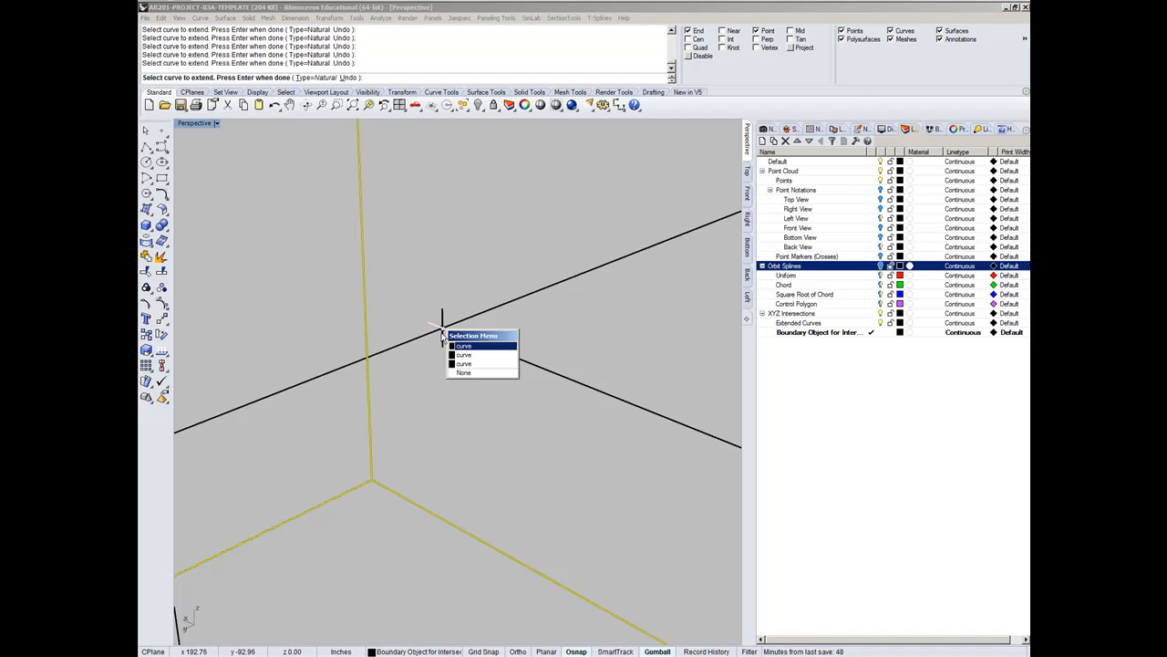
click(452, 345)
click(442, 313)
click(443, 344)
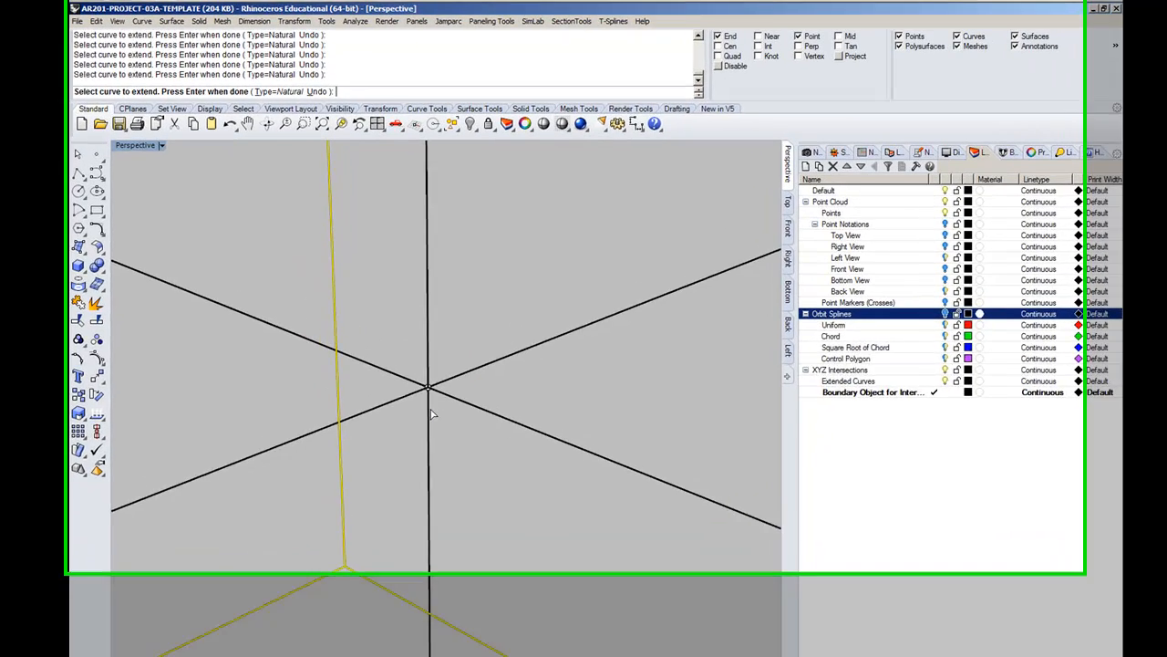
Step: Extend the three lines of the lower cross marker nearest the box's base edge in both directions to the boundary box
scroll(406, 350, down, 10)
right_drag(406, 350, 429, 386)
scroll(378, 350, up, 7)
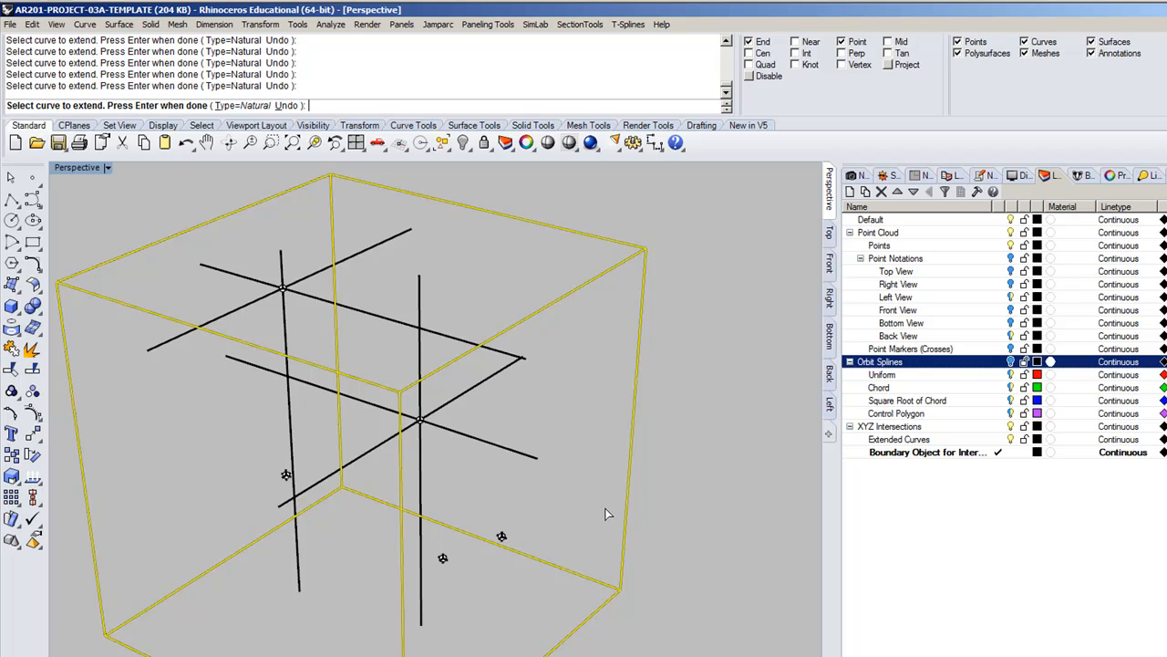
right_drag(600, 497, 479, 508)
scroll(514, 566, up, 6)
click(515, 541)
click(514, 524)
click(518, 528)
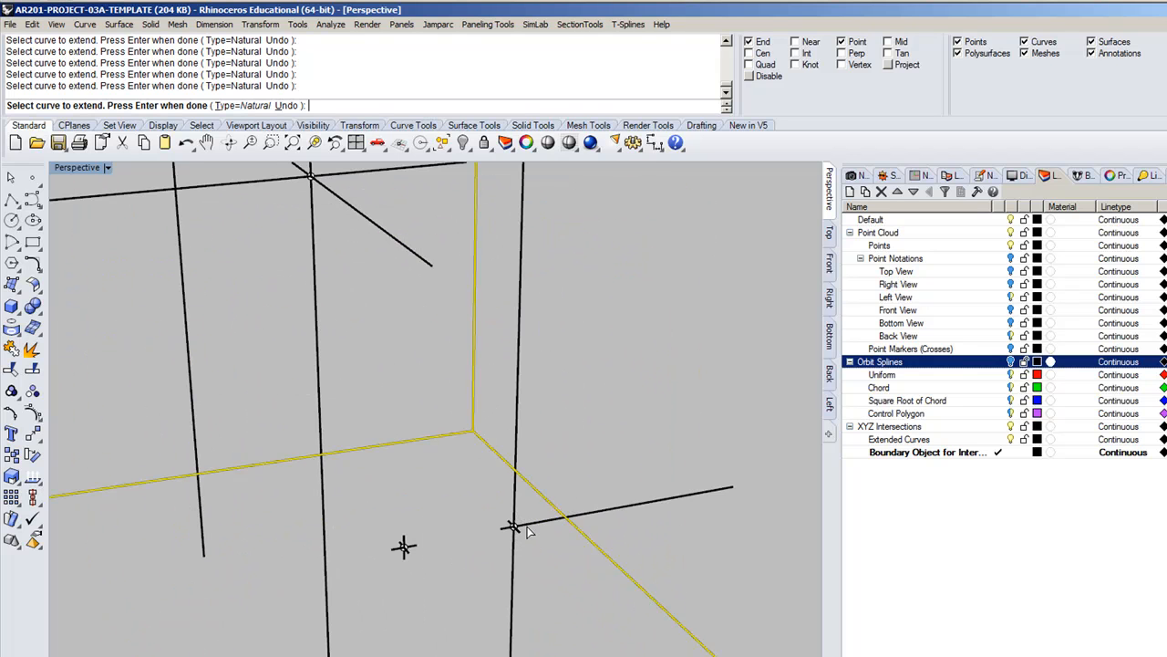
click(510, 531)
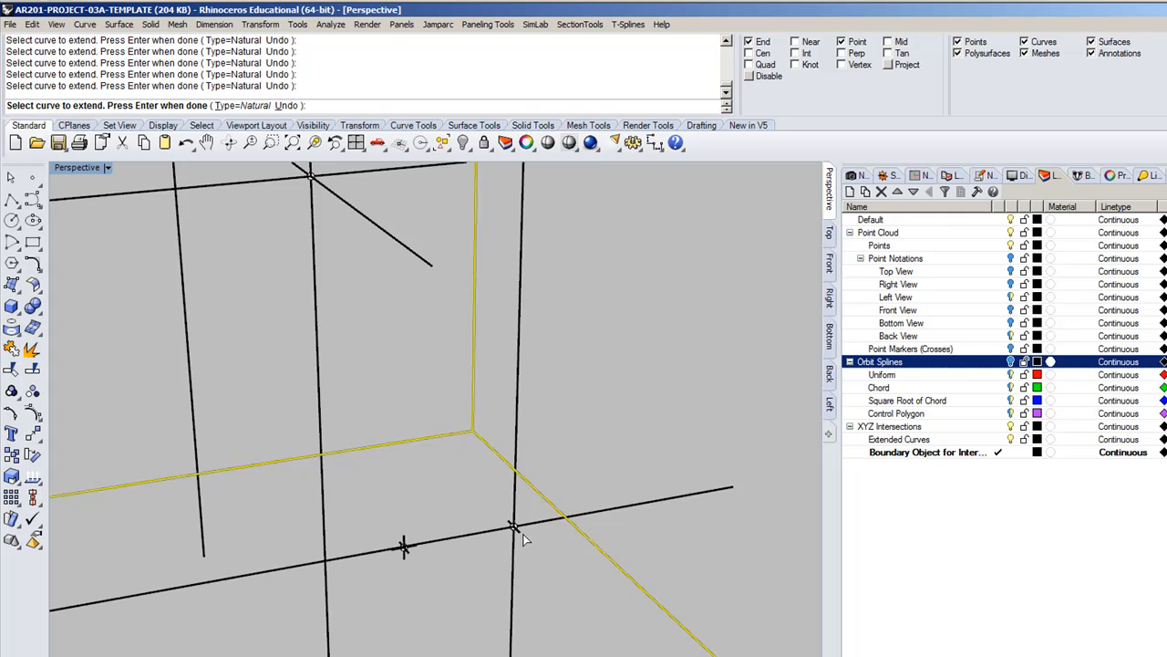
click(513, 535)
click(548, 570)
right_drag(548, 571, 508, 536)
scroll(484, 494, up, 2)
click(491, 505)
click(530, 524)
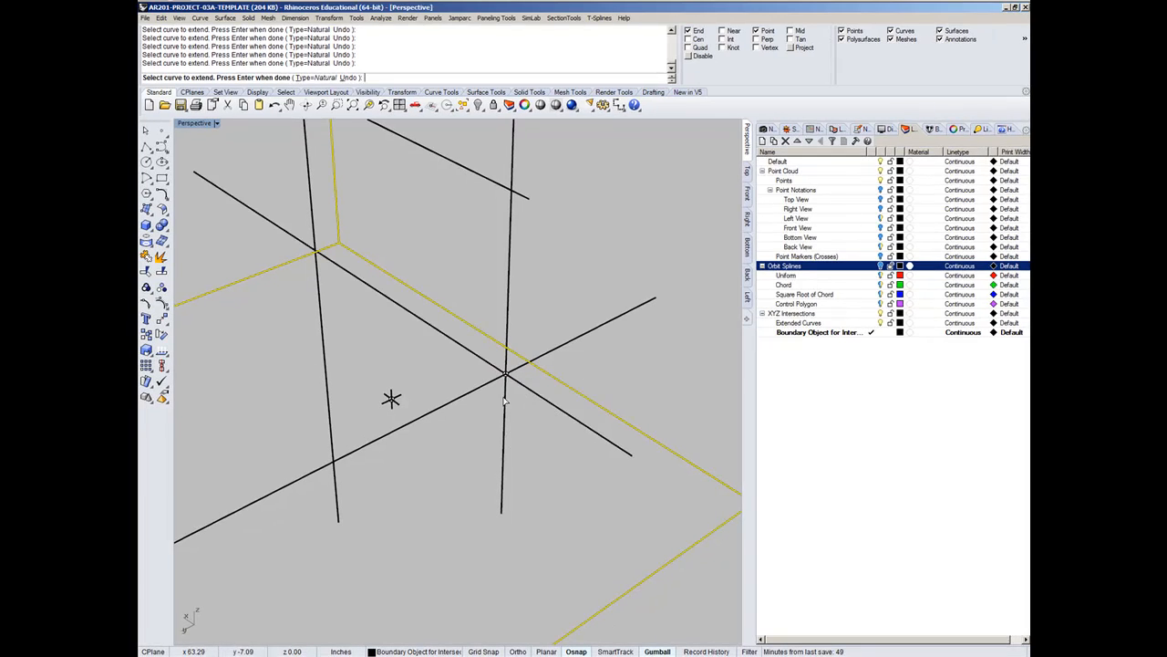
Step: Extend the three lines of the neighbouring lower cross marker in both directions to the boundary box
click(363, 542)
key(Down)
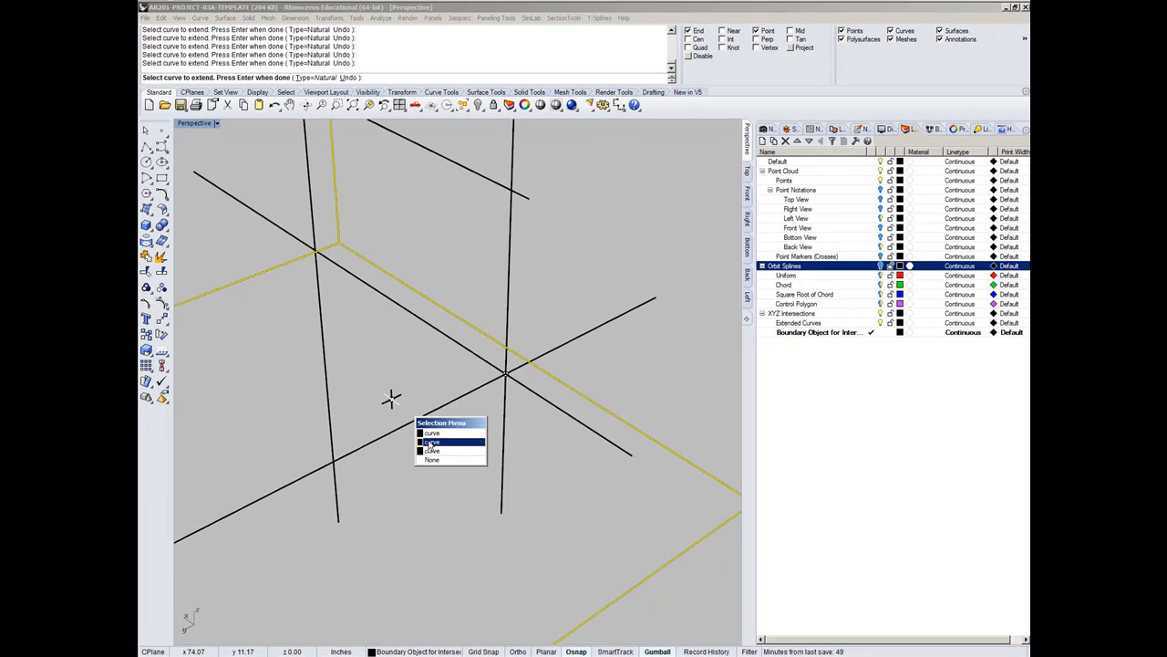
click(431, 443)
click(392, 401)
key(Down)
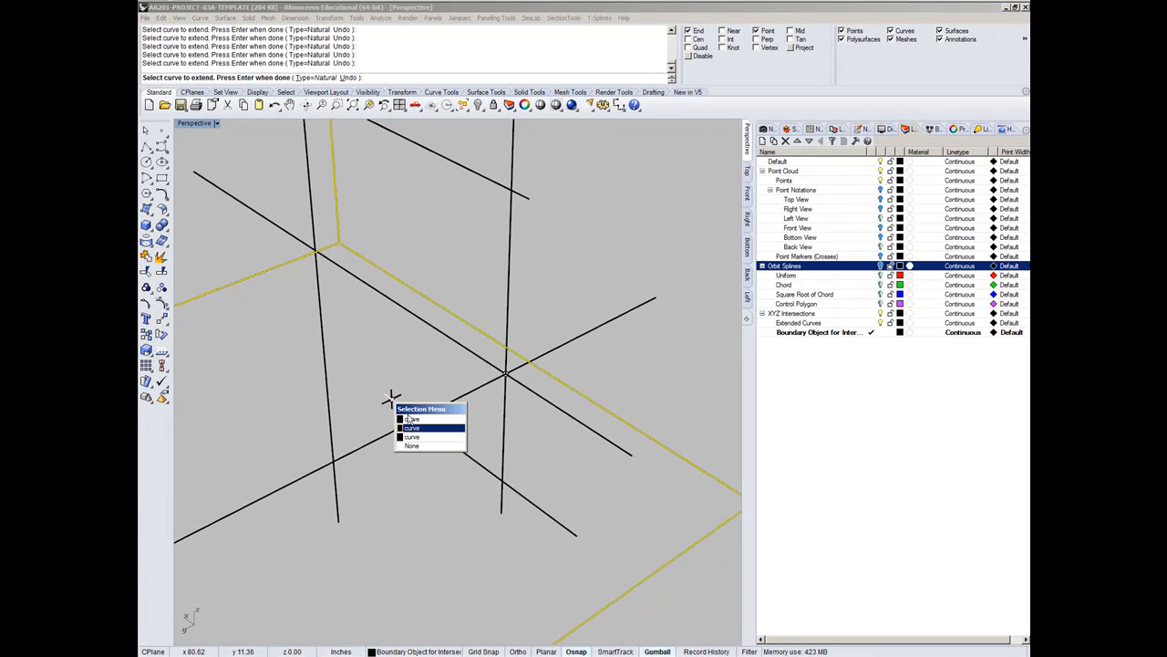
click(414, 428)
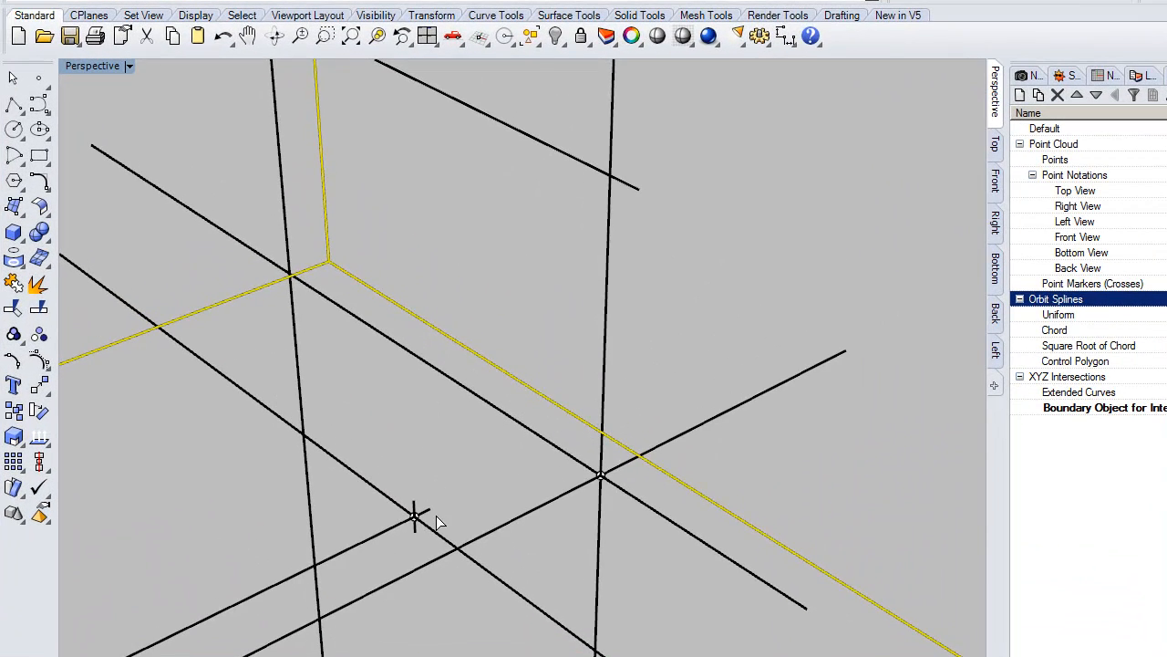
scroll(430, 518, up, 3)
click(406, 475)
click(416, 583)
Step: Extend the three lines of the last remaining cross marker in both directions to the boundary box
scroll(421, 572, down, 10)
scroll(410, 581, up, 8)
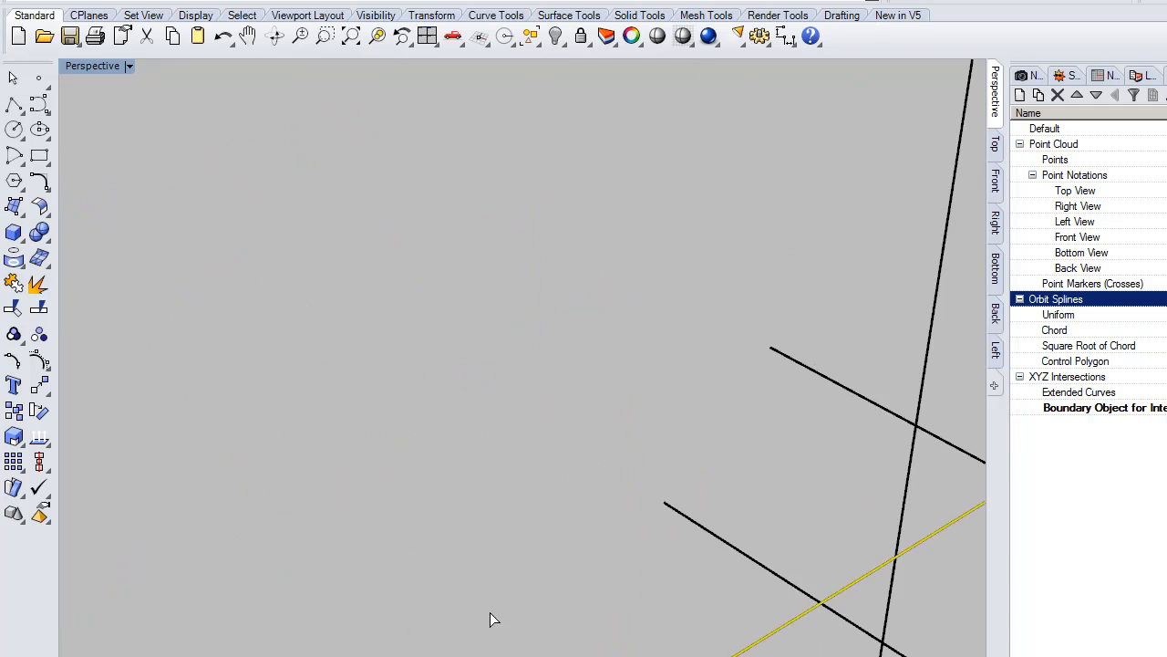
click(521, 600)
click(517, 562)
click(504, 584)
click(535, 569)
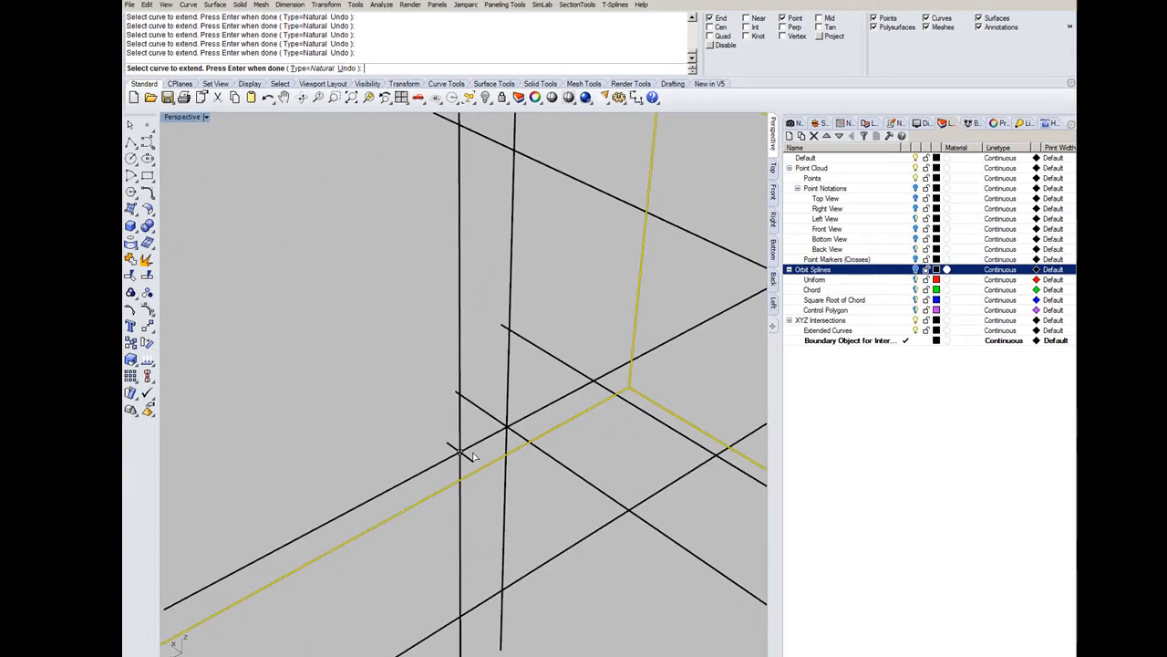
click(471, 453)
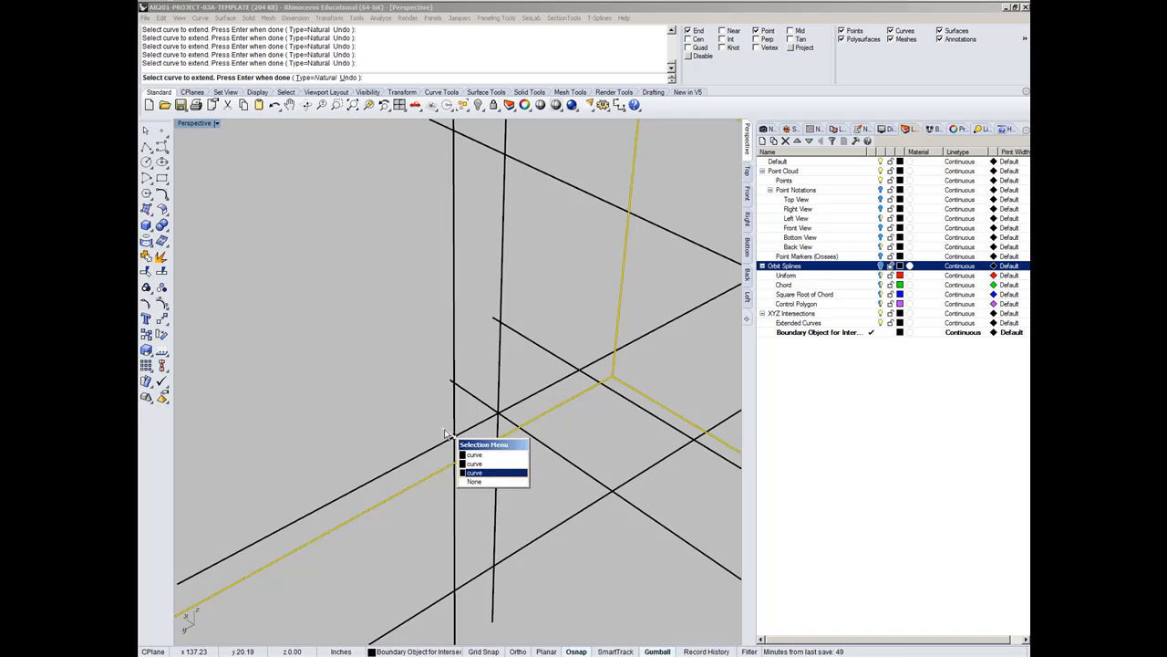
click(445, 434)
click(469, 448)
click(470, 448)
click(468, 447)
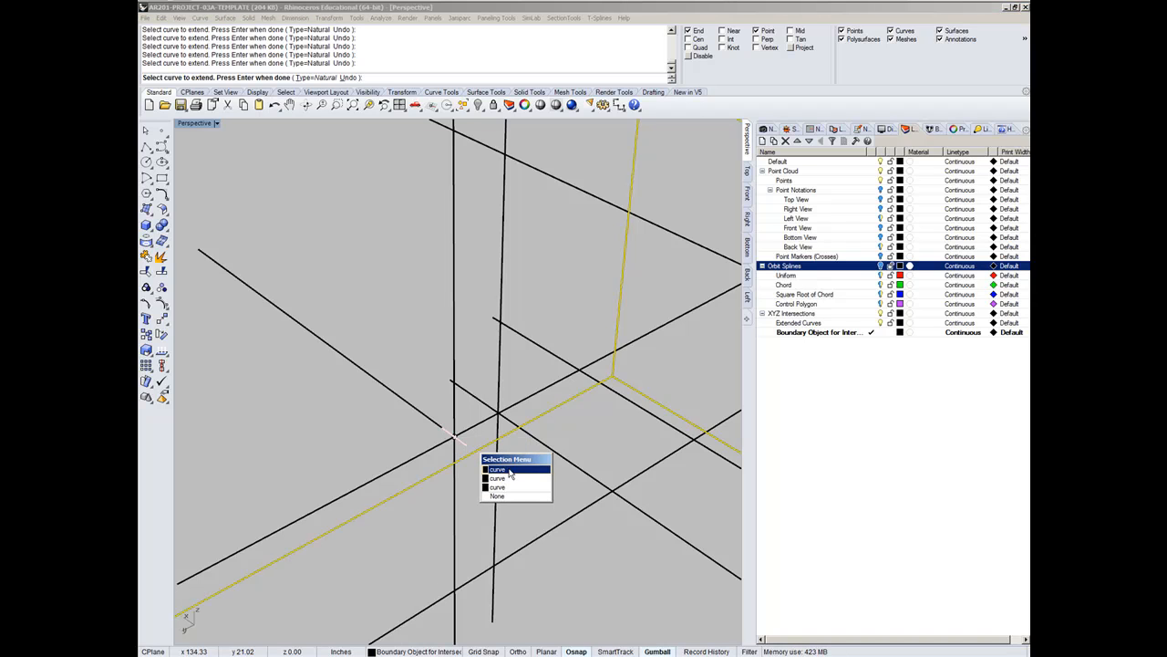
click(508, 471)
Step: Turn off the Extended Curves layer, leaving only the points and the boundary box displayed
scroll(344, 341, down, 7)
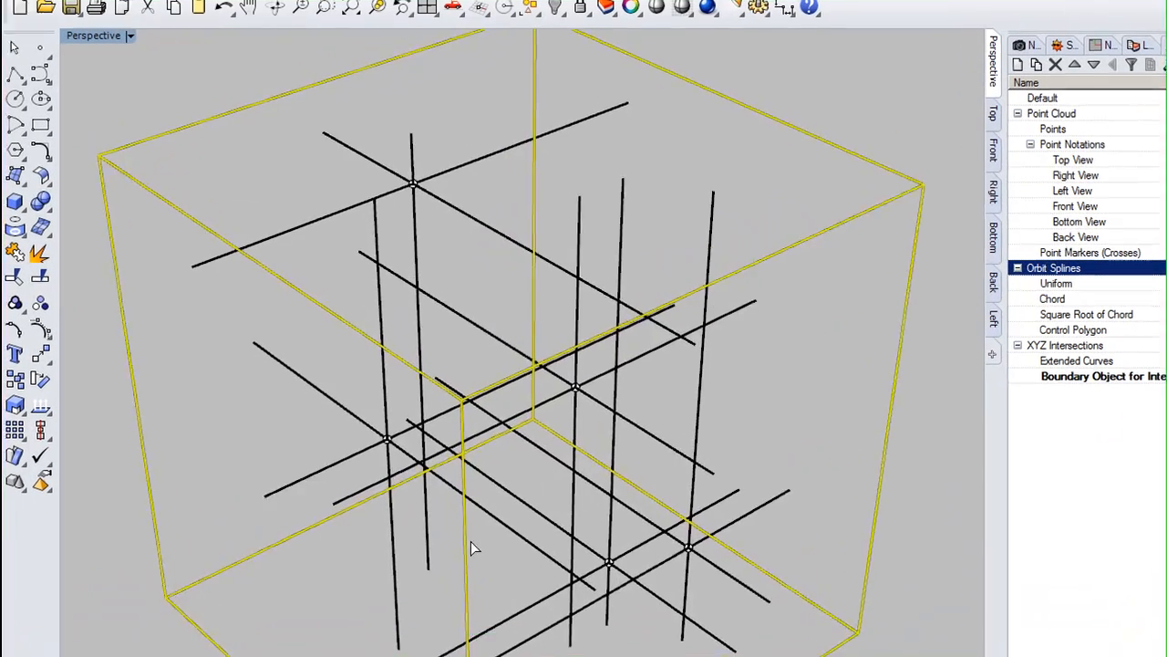
scroll(439, 482, up, 8)
right_drag(723, 566, 509, 481)
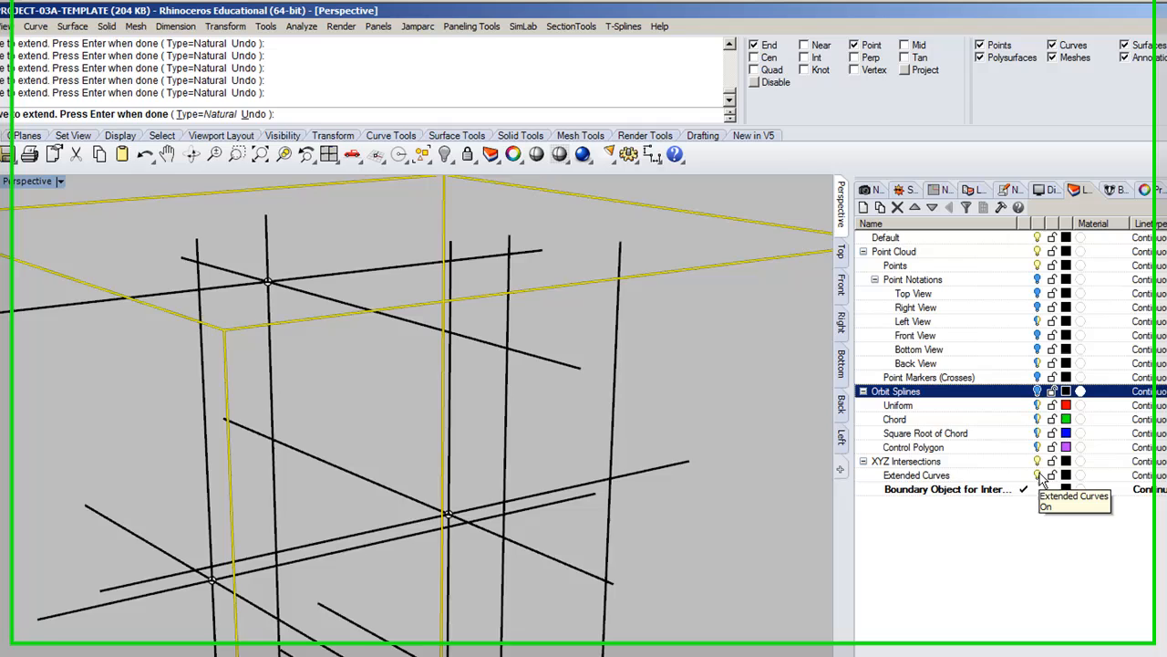
click(882, 325)
click(1054, 489)
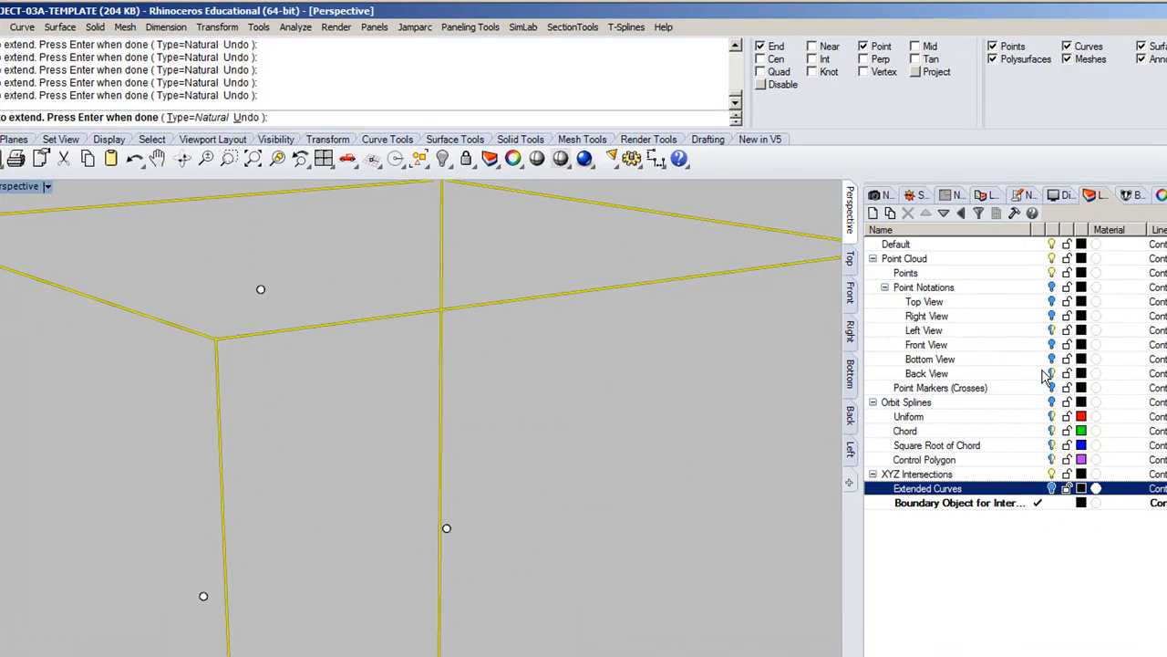
Step: Toggle the Point Markers (Crosses) layer on and off again to check the original crosses
click(1052, 387)
click(1052, 387)
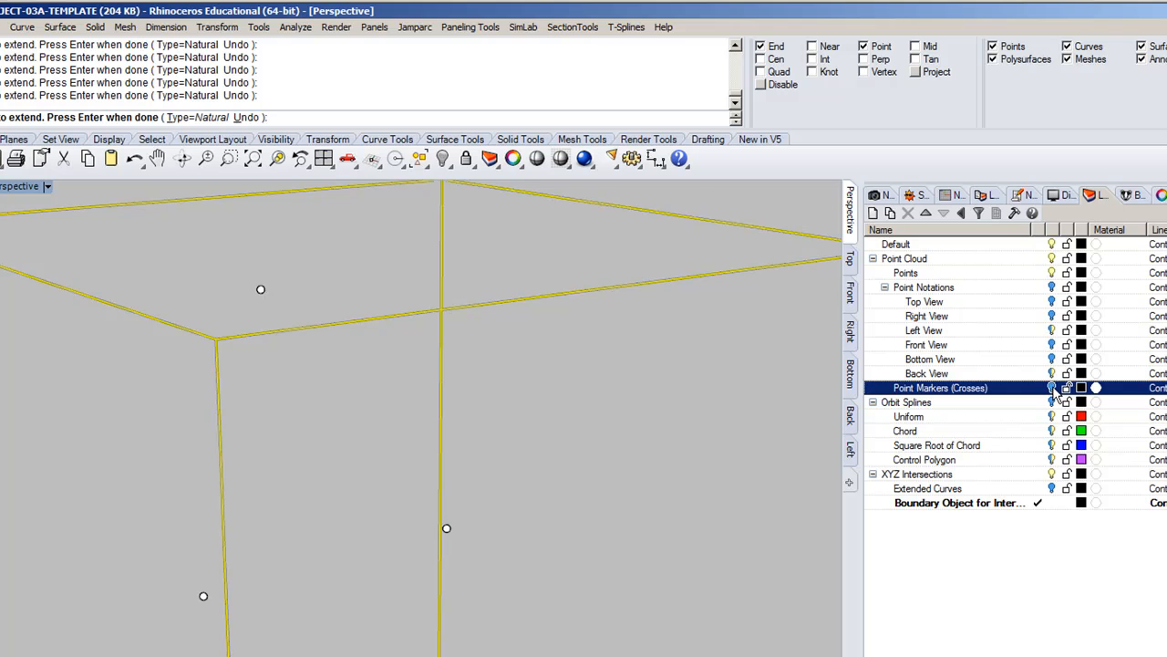
click(1052, 388)
click(1052, 388)
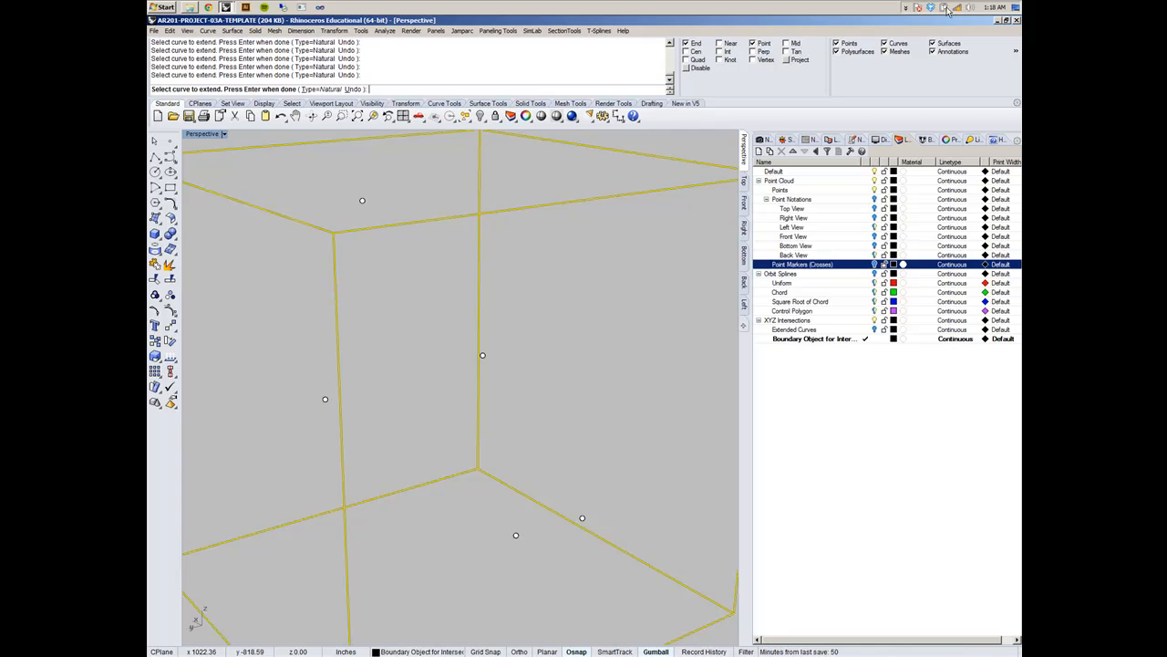
click(906, 8)
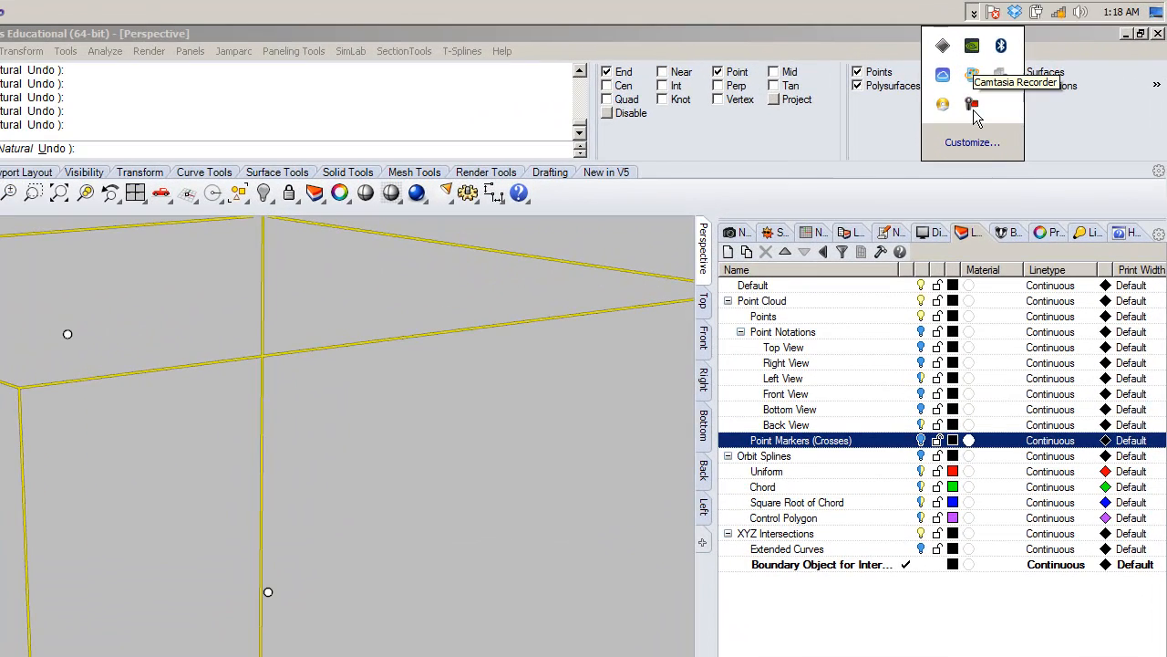
click(971, 109)
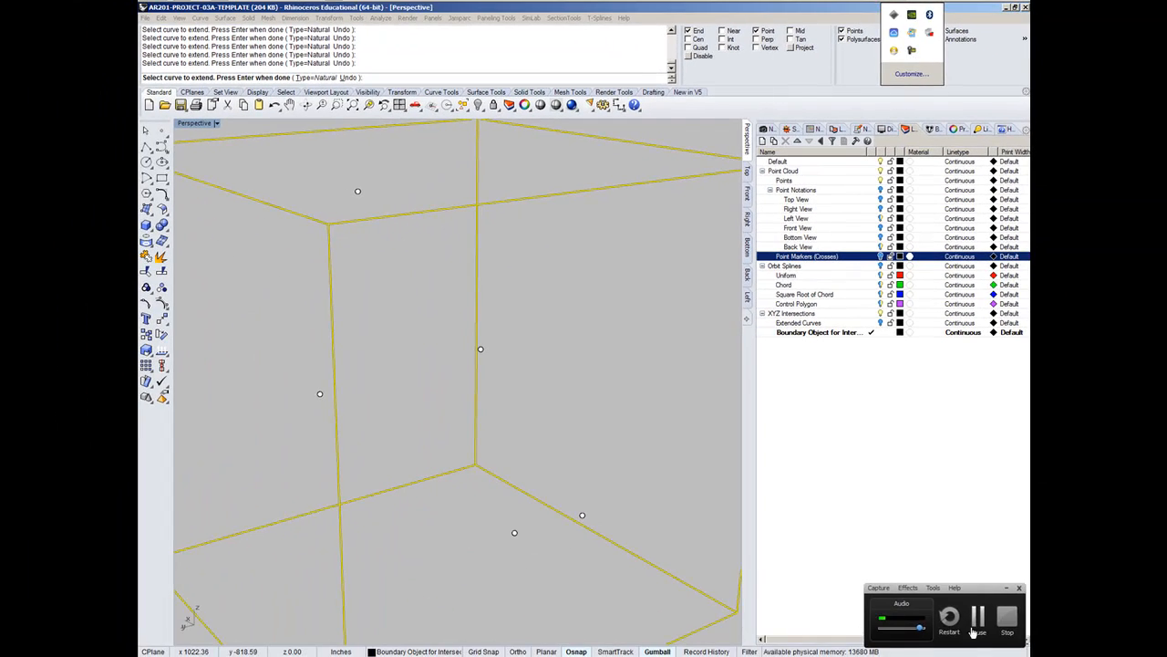
click(976, 622)
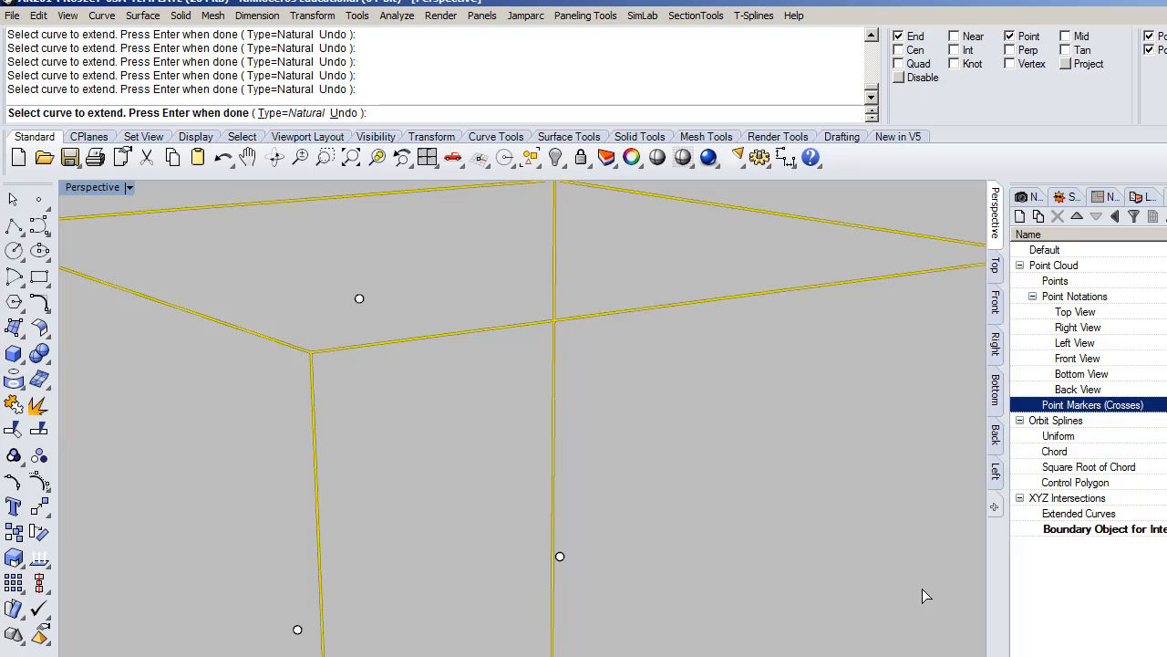
Step: Show the Extended Curves layer in the Top view alongside the points and the boundary box
scroll(922, 595, down, 6)
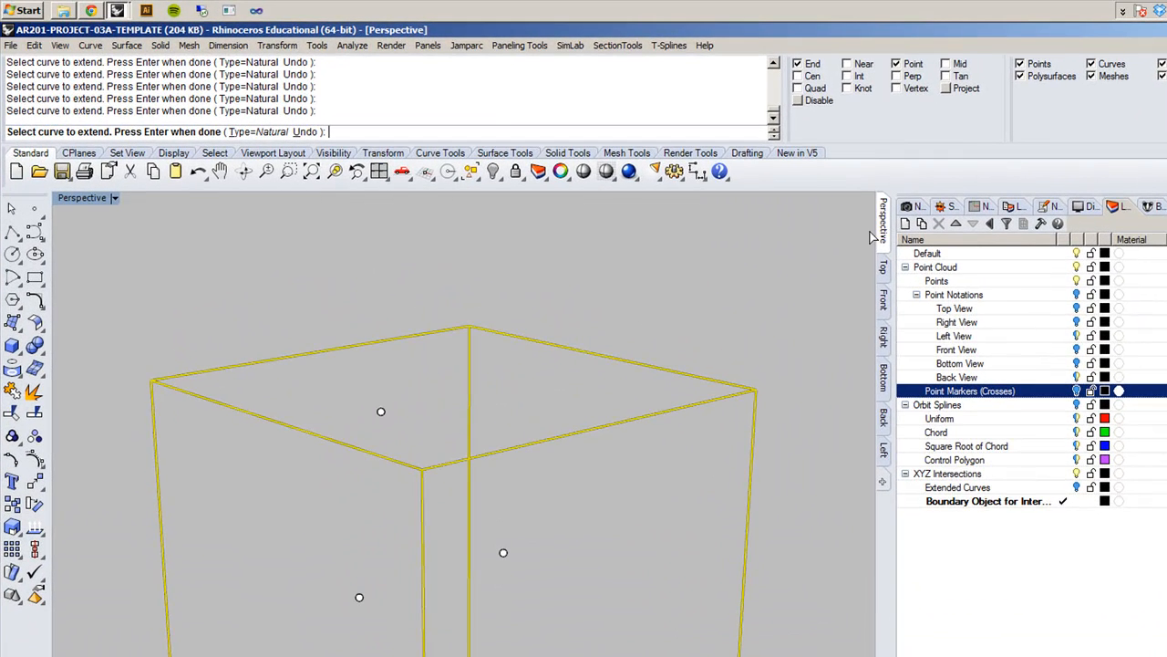
click(884, 269)
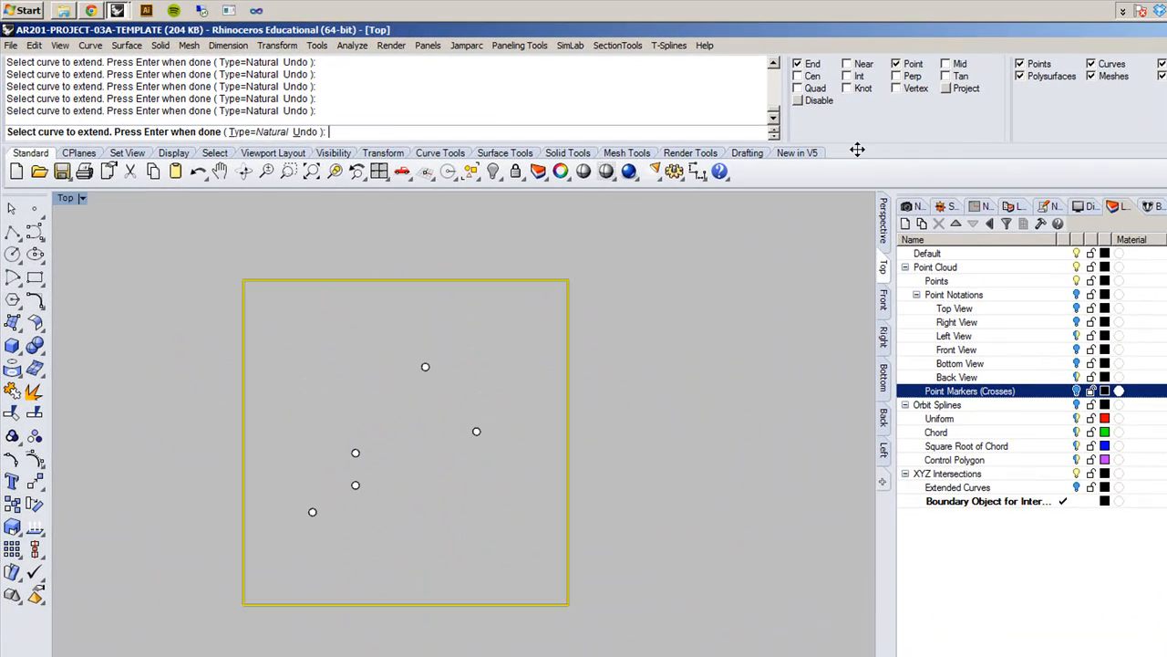
click(1078, 488)
scroll(521, 553, up, 4)
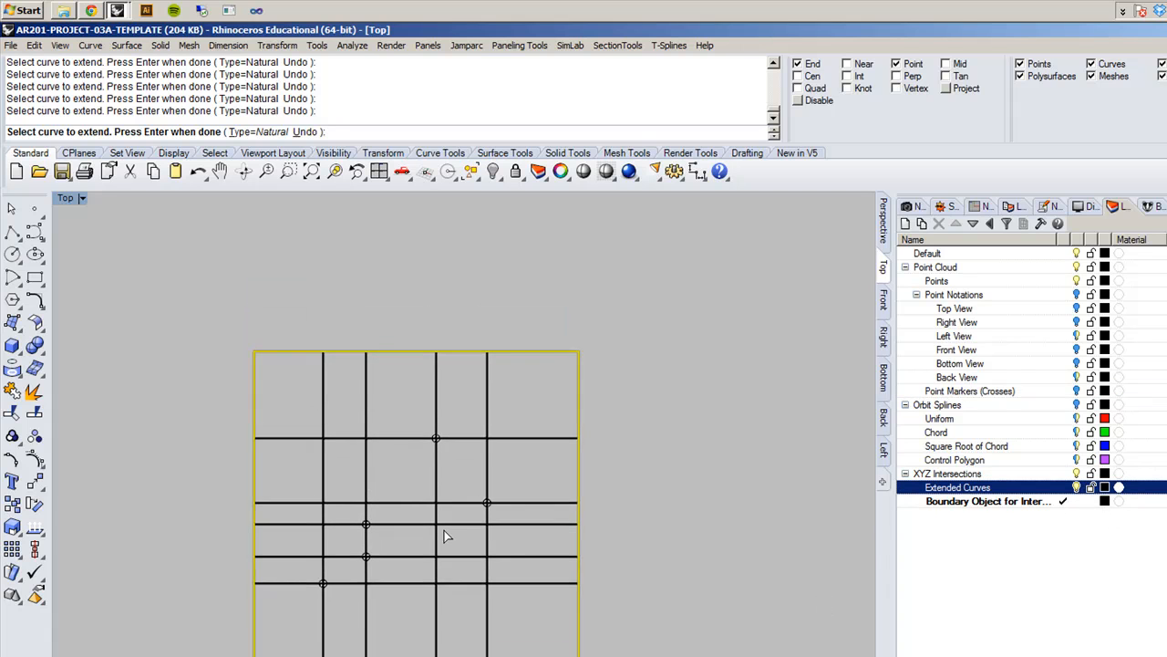
right_drag(414, 521, 428, 597)
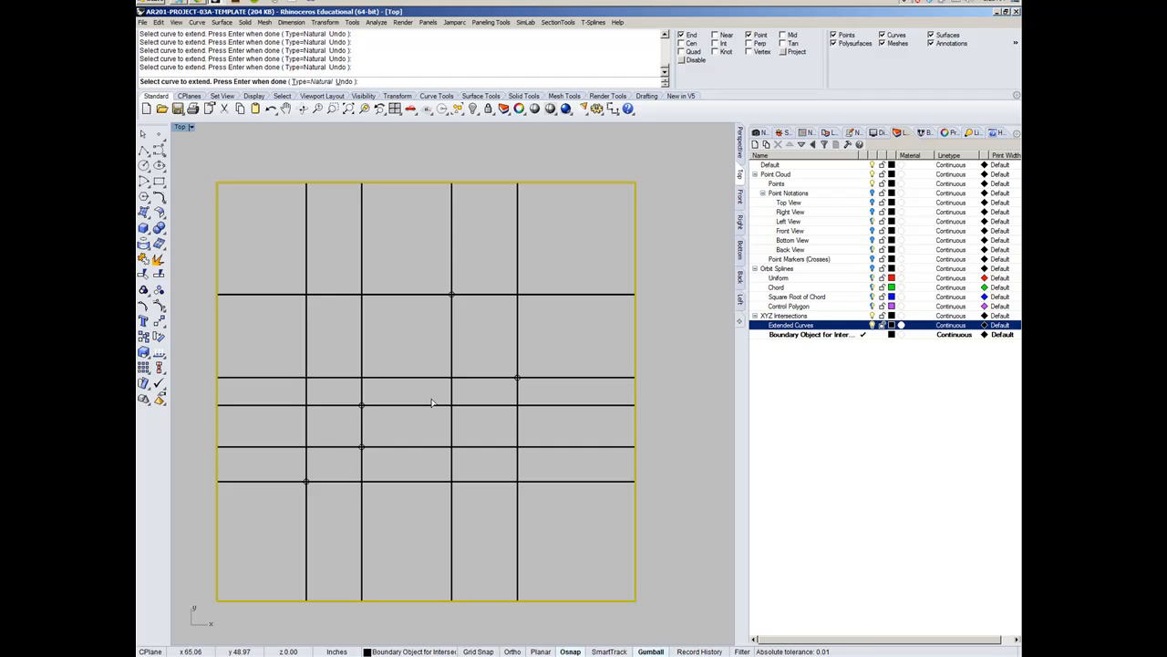
Step: Display the Orbit Splines layer over the extended curves in the Top view
click(740, 150)
right_drag(629, 483, 674, 493)
scroll(674, 493, down, 8)
scroll(584, 472, up, 9)
mouse_move(584, 473)
right_down()
mouse_move(611, 487)
mouse_move(566, 472)
right_up()
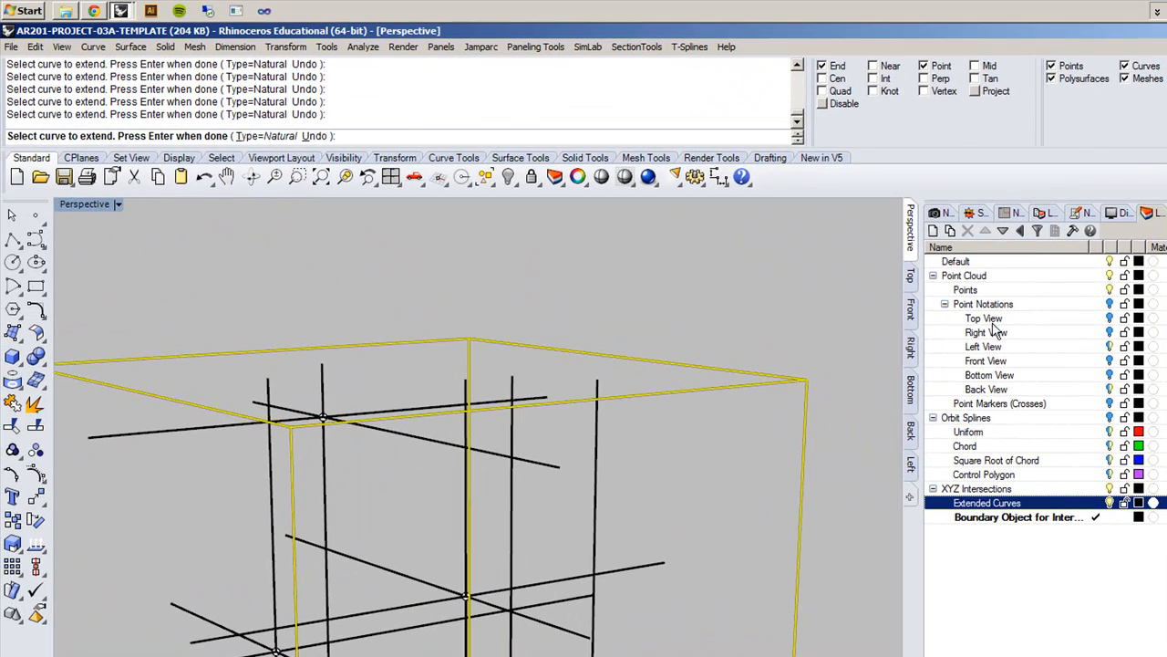
click(910, 276)
right_drag(756, 444, 777, 485)
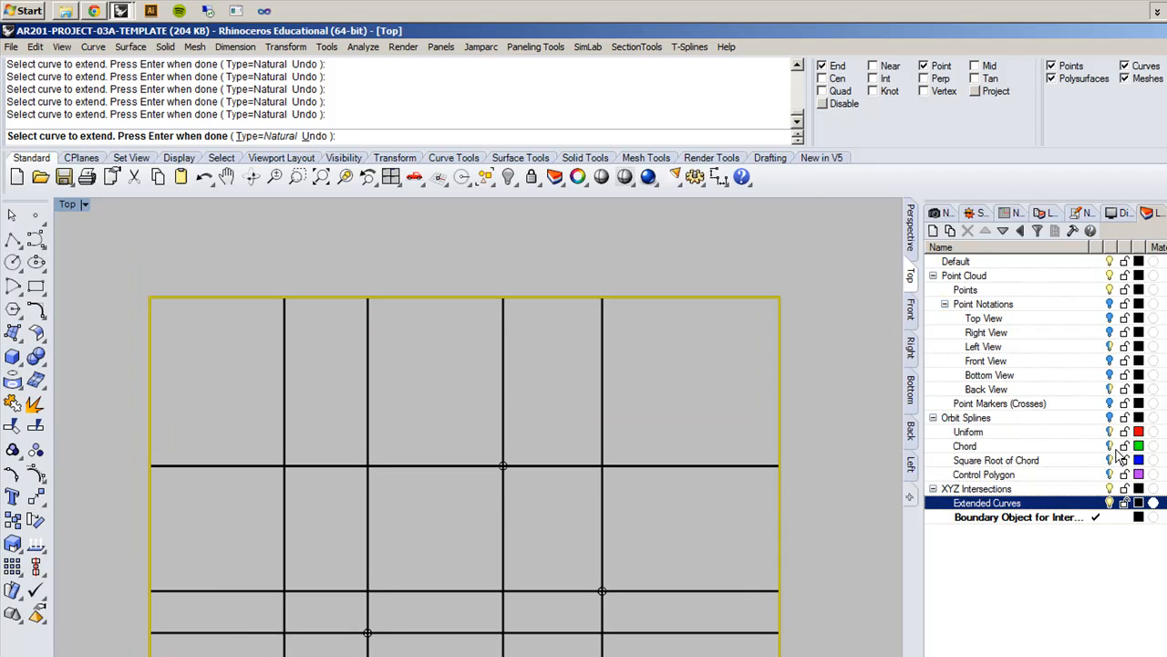
click(1109, 418)
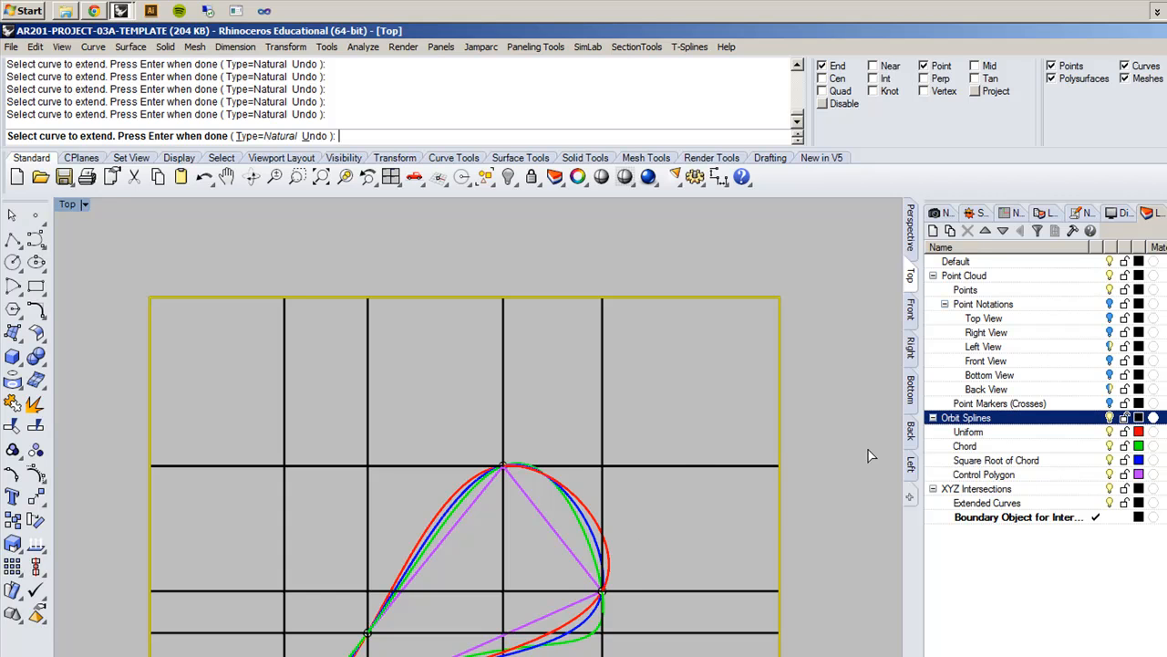
scroll(493, 468, up, 3)
scroll(493, 468, down, 2)
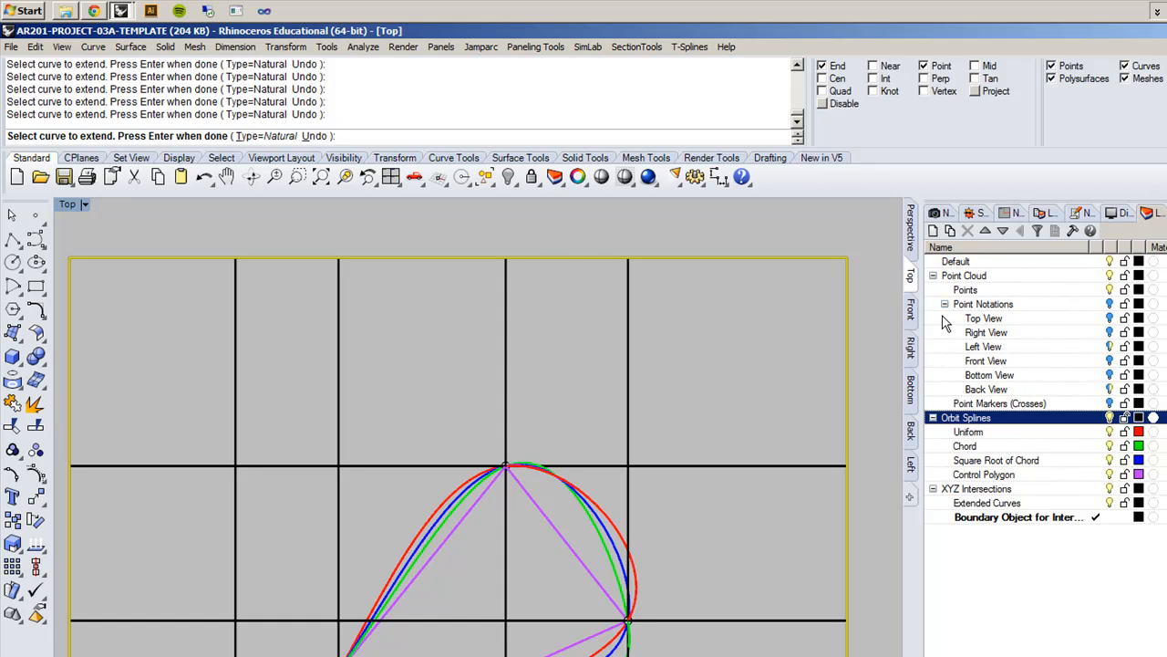
Step: Turn on the Point Notations and their Top View layer, and turn off the Left View and Back View notation layers
click(1111, 319)
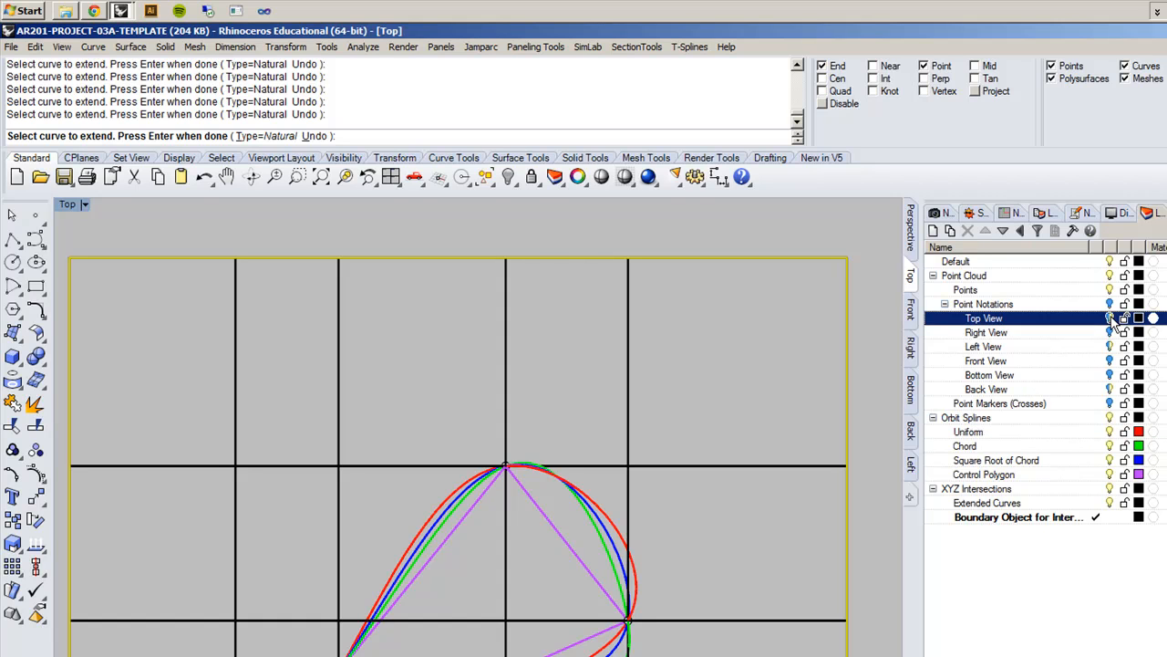
click(1110, 305)
click(1111, 347)
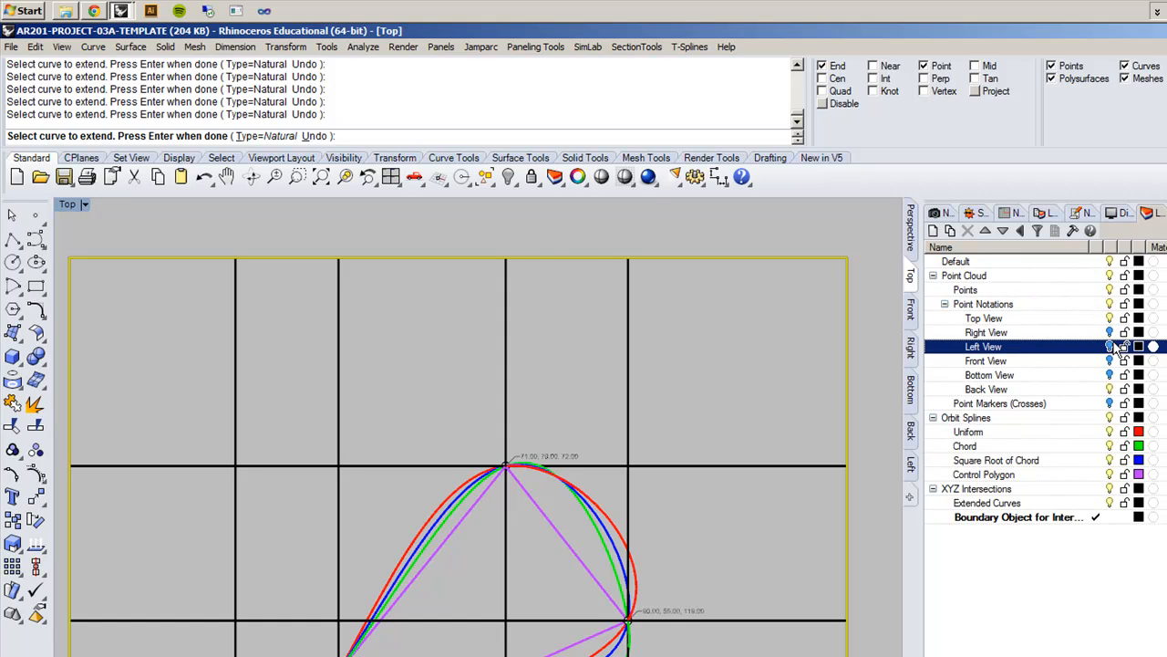
click(1115, 389)
scroll(515, 438, up, 3)
right_drag(536, 460, 555, 331)
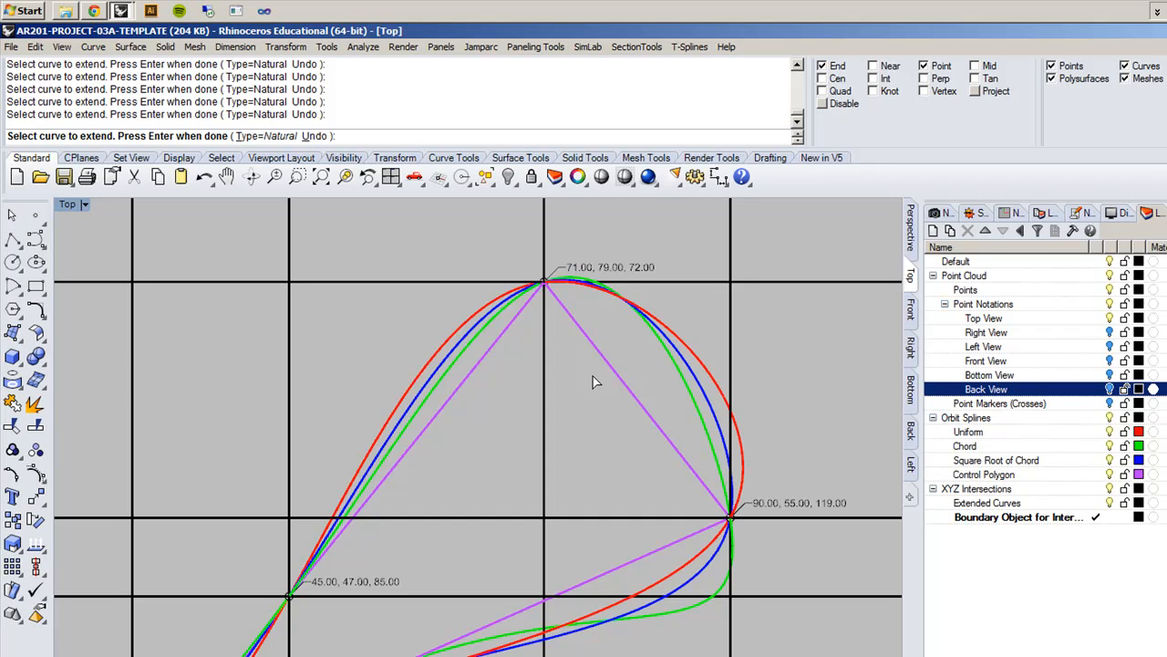
Step: Try to extend an edge of the boundary box beyond its outline, and end the curve extension command
scroll(640, 389, down, 4)
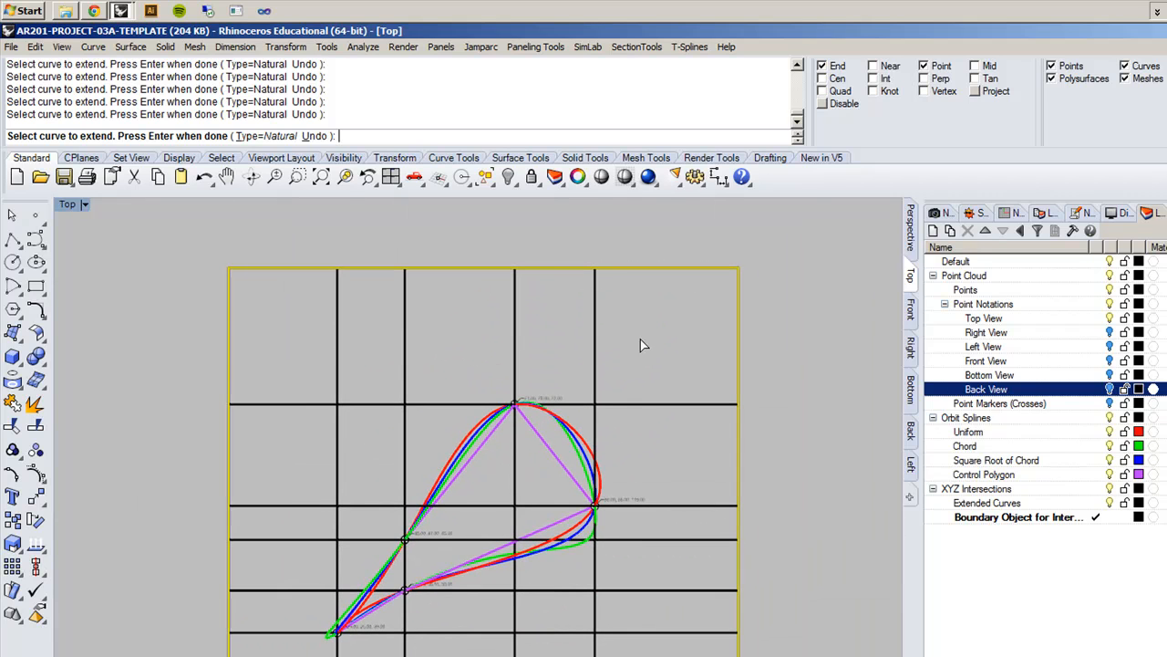
right_drag(560, 281, 561, 312)
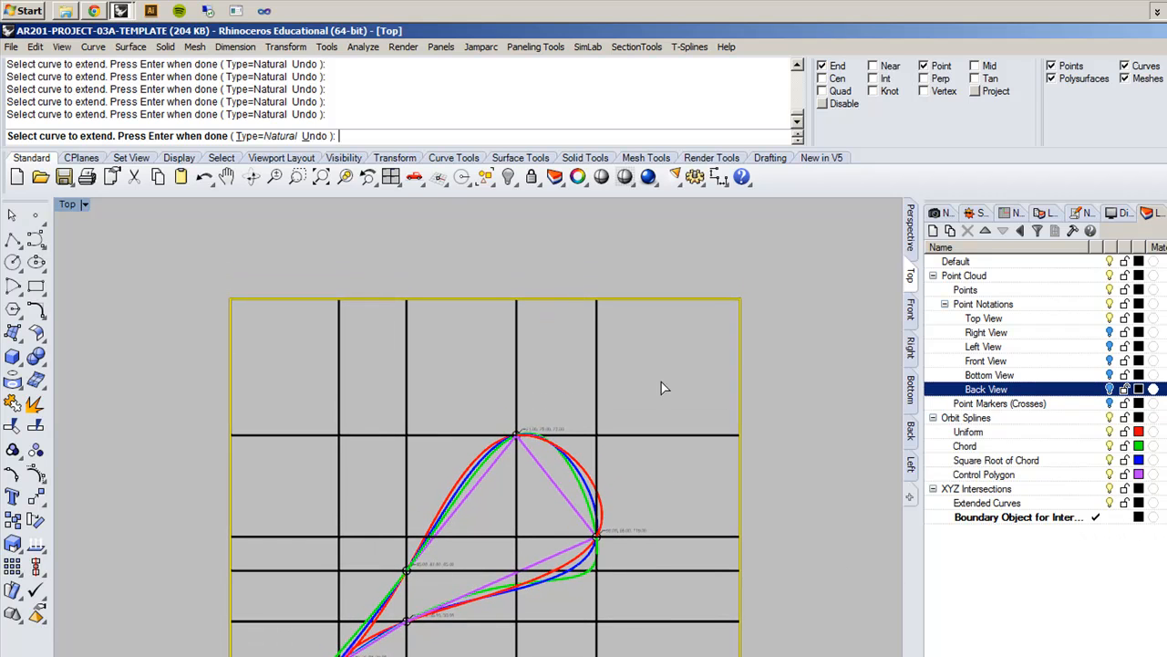
click(687, 297)
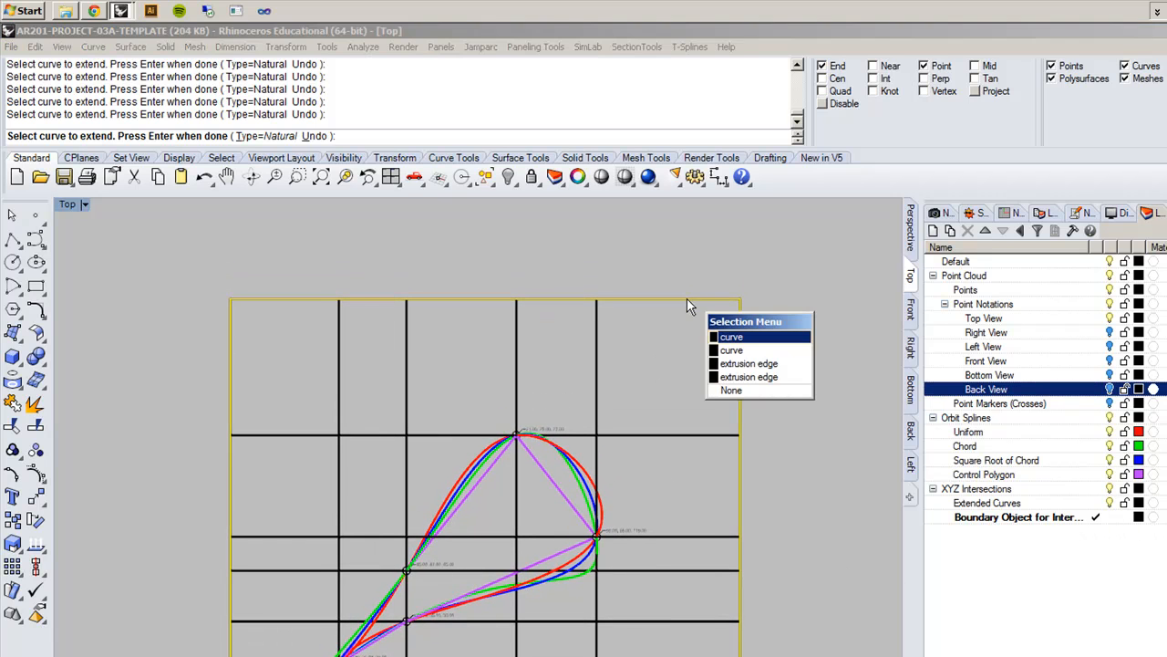
click(735, 376)
click(703, 271)
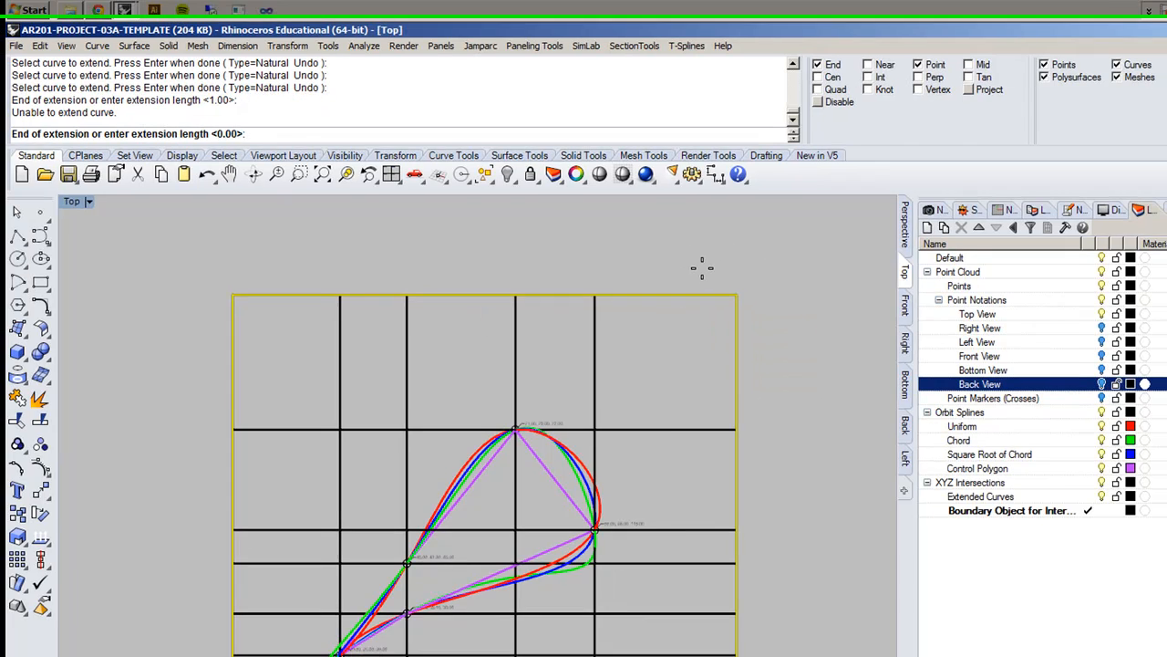
key(Escape)
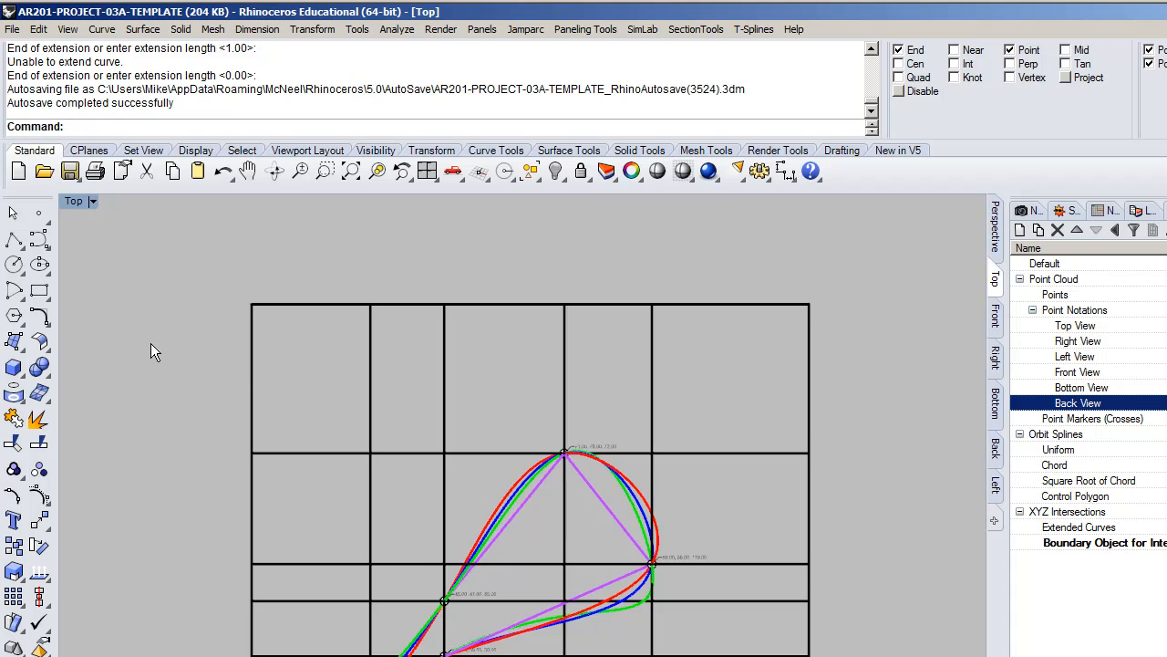
Step: Set the Perspective view to Shaded display to inspect the boundary box as a solid
right_drag(252, 365, 258, 326)
scroll(505, 308, up, 2)
scroll(505, 308, down, 2)
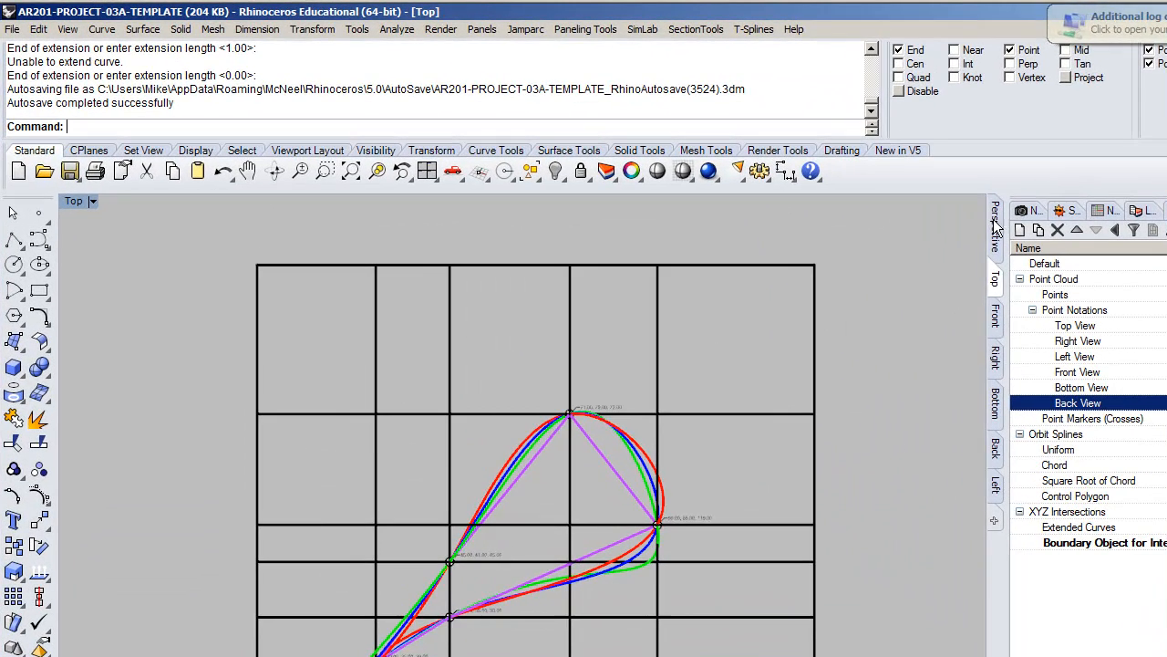
click(941, 207)
right_drag(786, 378, 777, 448)
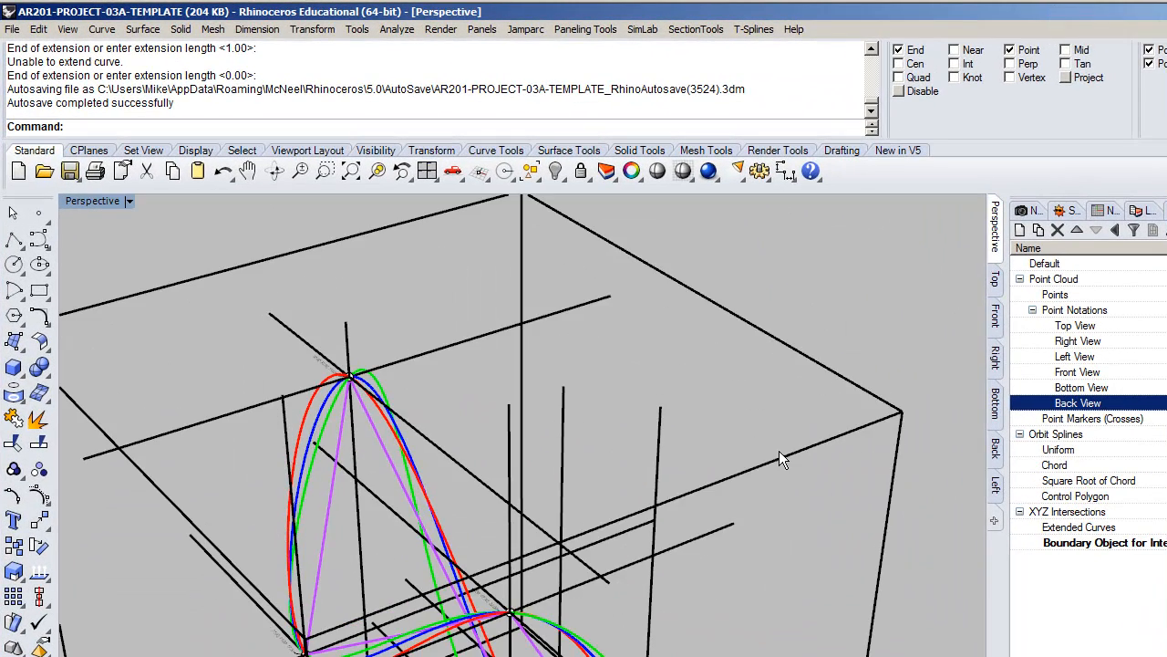
click(780, 453)
click(853, 518)
scroll(773, 463, down, 5)
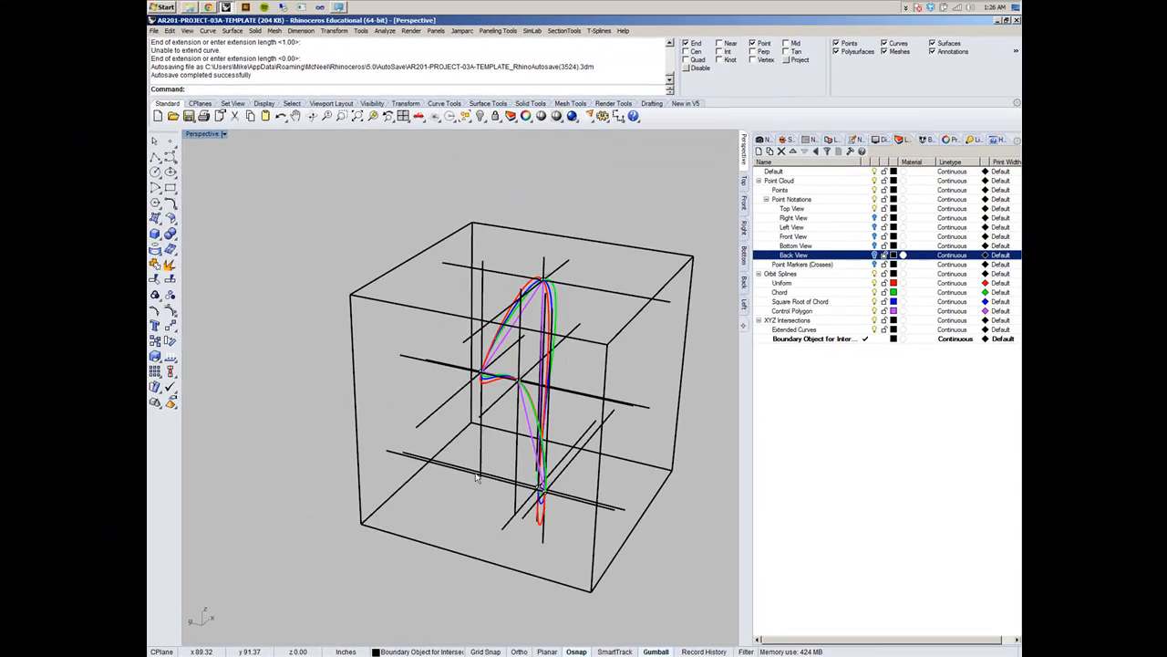
click(223, 134)
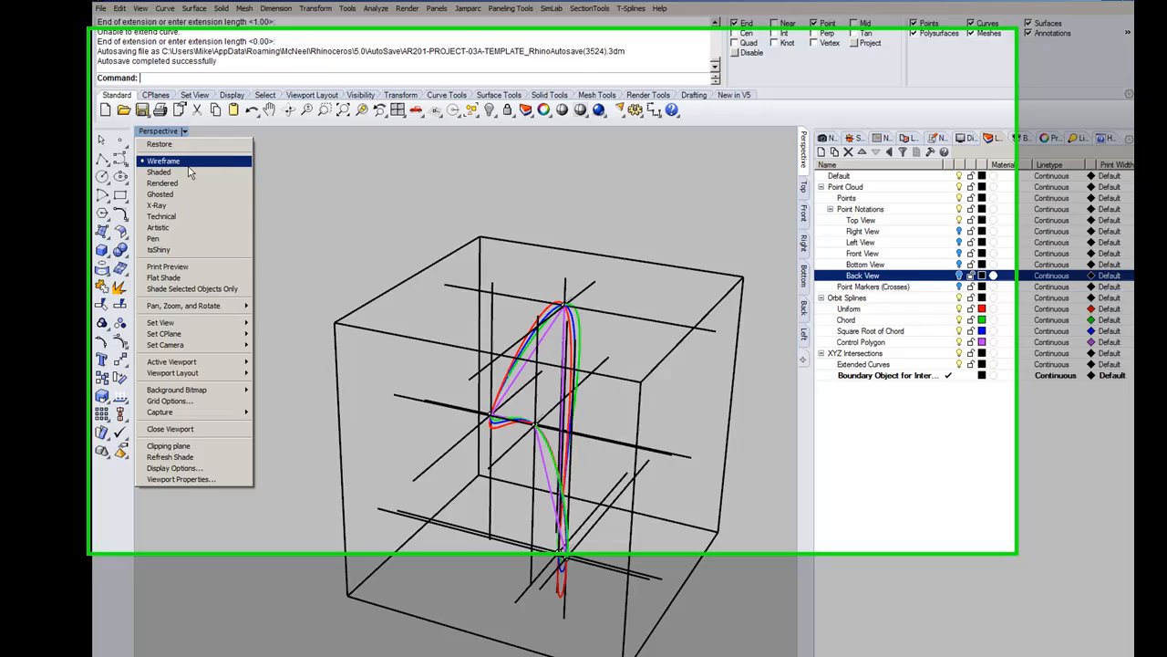
click(189, 170)
Step: Try scaling the boundary box along one axis with the gumball, and undo the change
right_drag(337, 329, 425, 345)
click(426, 346)
right_drag(511, 342, 581, 403)
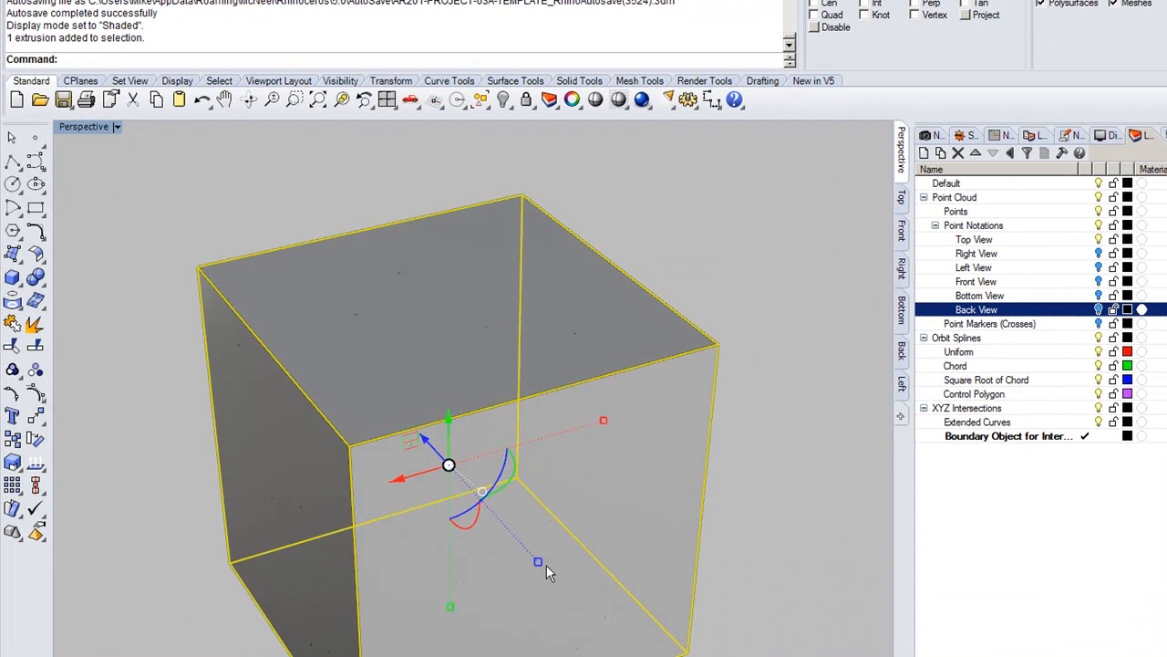
drag(540, 565, 635, 429)
key(ctrl+z)
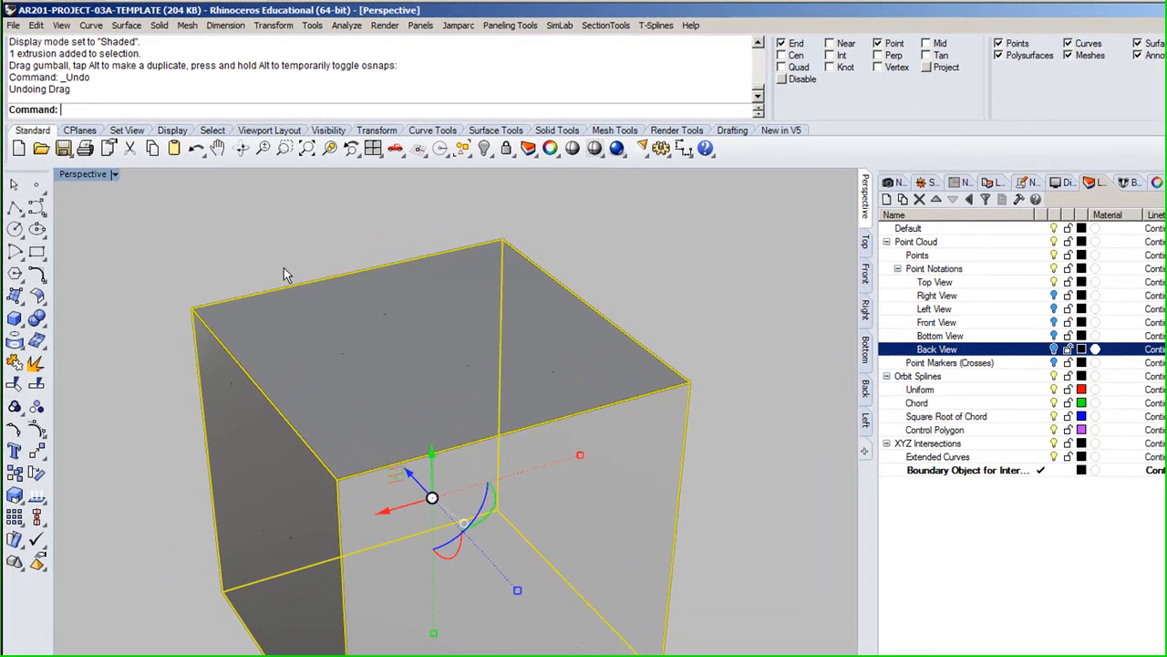
Step: Turn on the control points of the 45.00, 35.00, 30.00 leader in the Top view
click(867, 244)
scroll(656, 343, down, 1)
scroll(656, 343, up, 5)
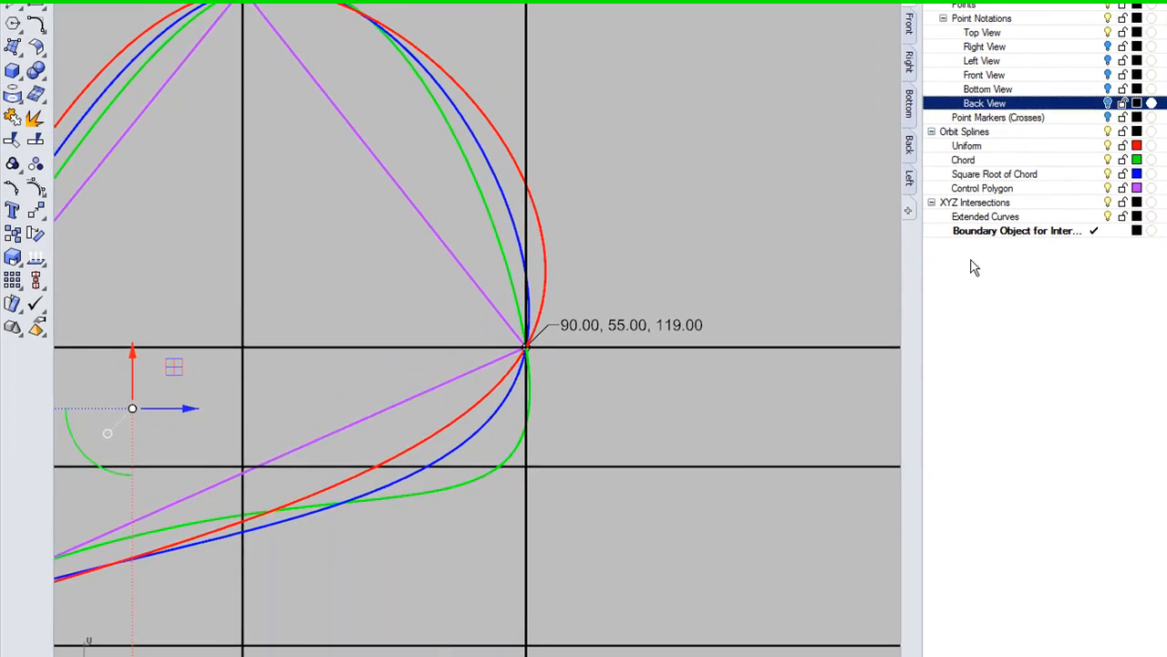
right_drag(60, 399, 335, 368)
right_drag(352, 115, 522, 26)
right_drag(362, 477, 365, 286)
scroll(364, 321, up, 10)
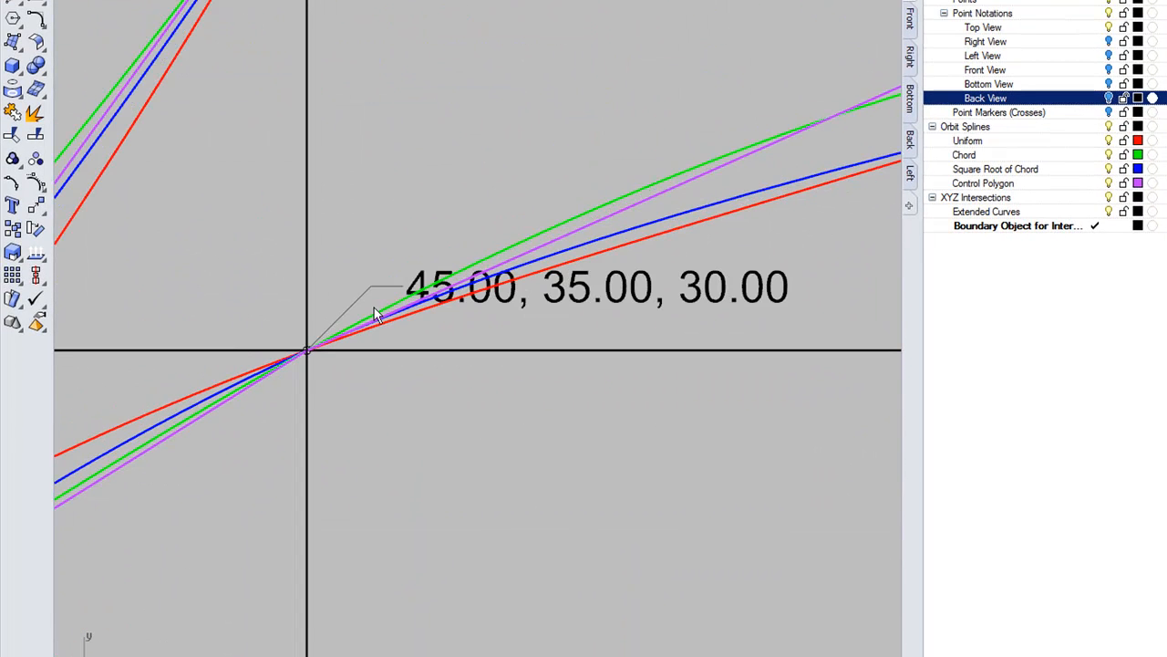
click(477, 306)
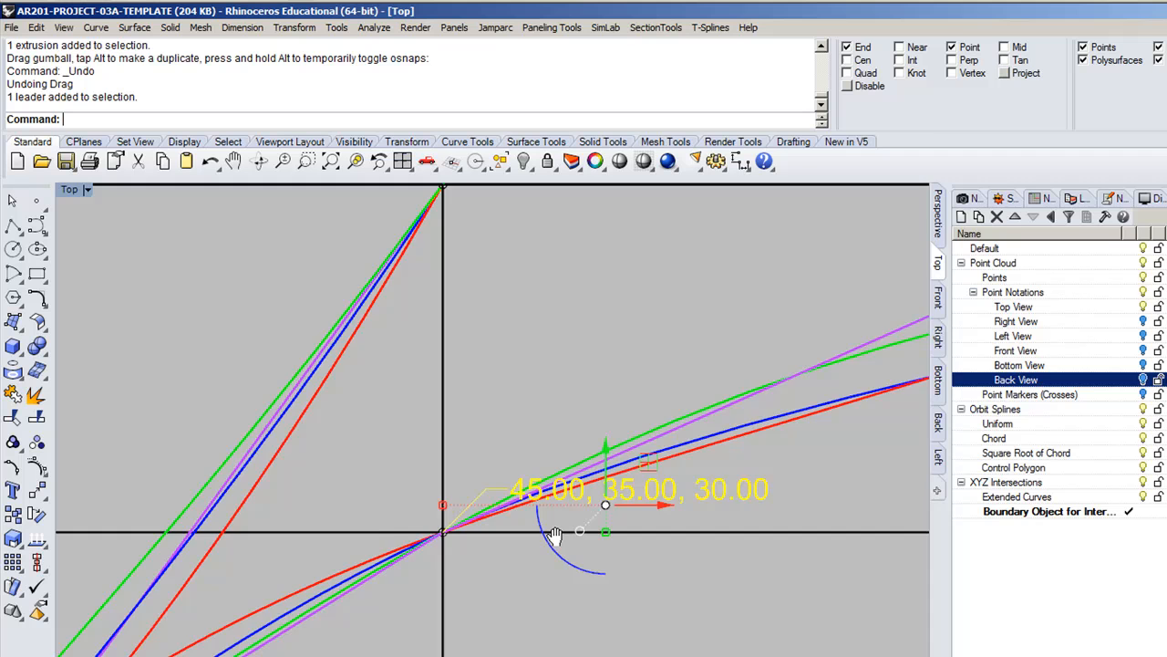
scroll(558, 503, up, 3)
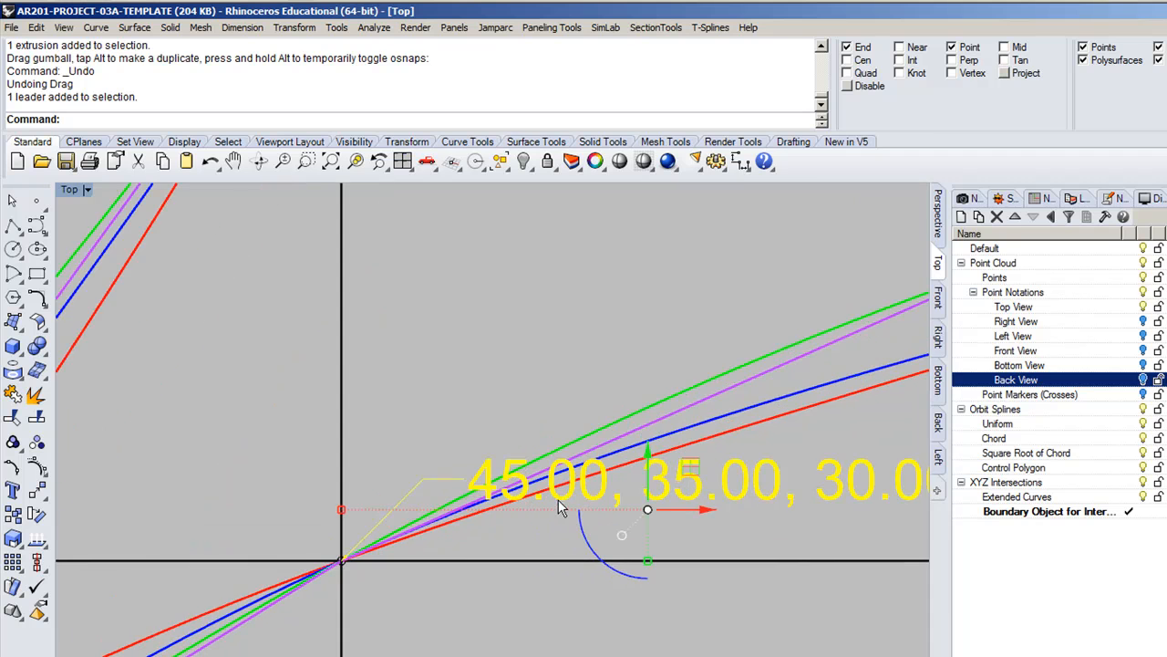
click(36, 466)
Step: Move the two text-end points of the 45.00, 35.00, 30.00 leader upward so the label clears the splines
right_drag(512, 539, 510, 495)
scroll(453, 447, up, 8)
drag(352, 355, 505, 428)
scroll(498, 428, down, 4)
scroll(497, 429, down, 2)
right_drag(497, 428, 469, 503)
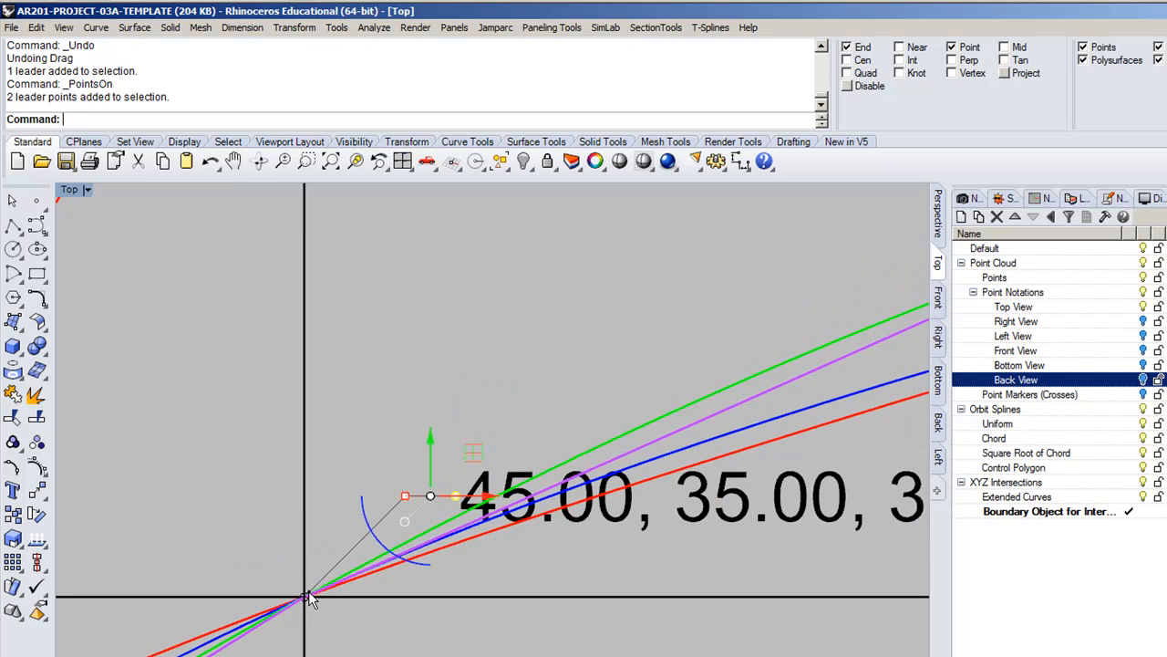
drag(473, 456, 428, 302)
right_drag(432, 328, 404, 442)
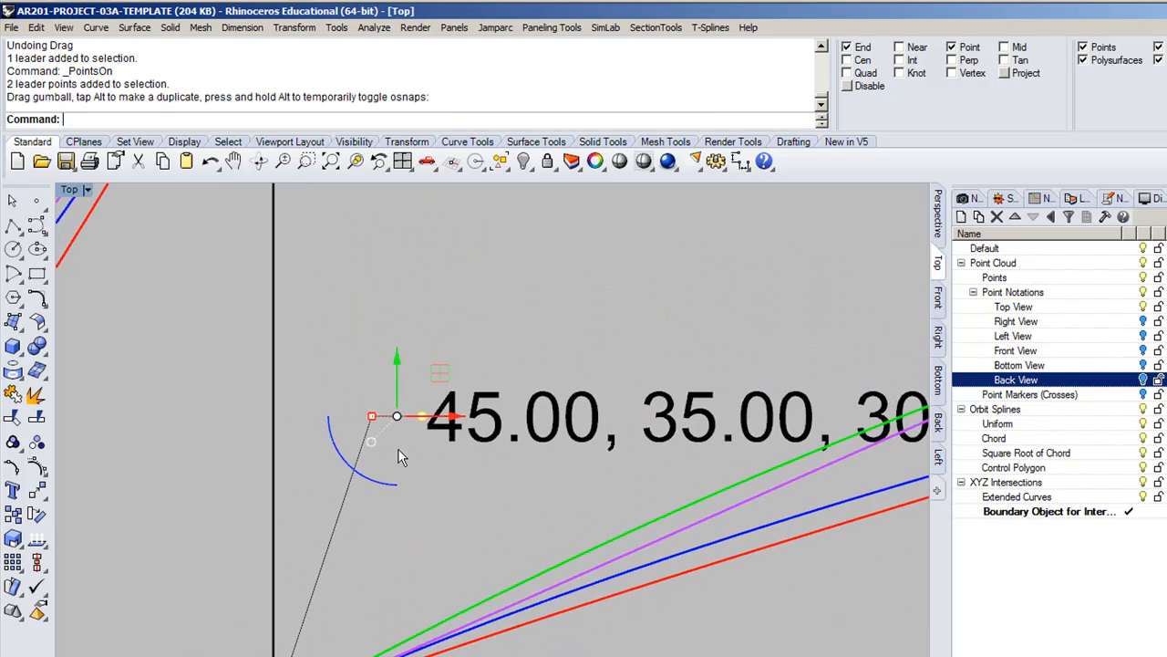
scroll(403, 445, down, 6)
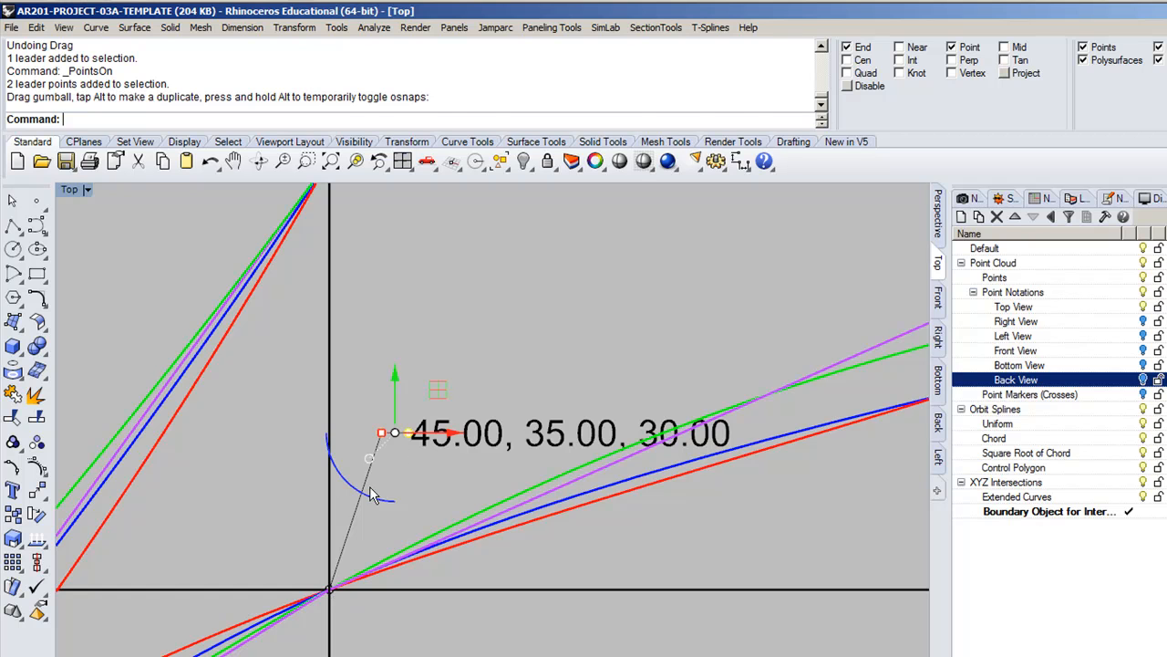
drag(396, 434, 453, 360)
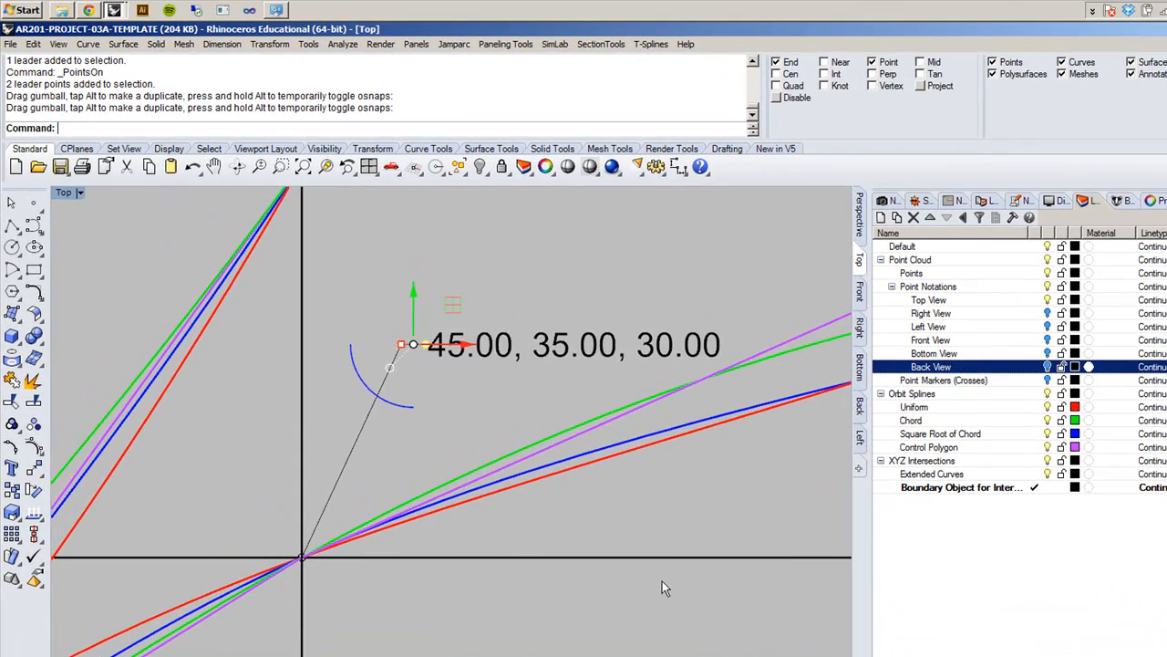
scroll(594, 406, down, 5)
scroll(641, 593, down, 6)
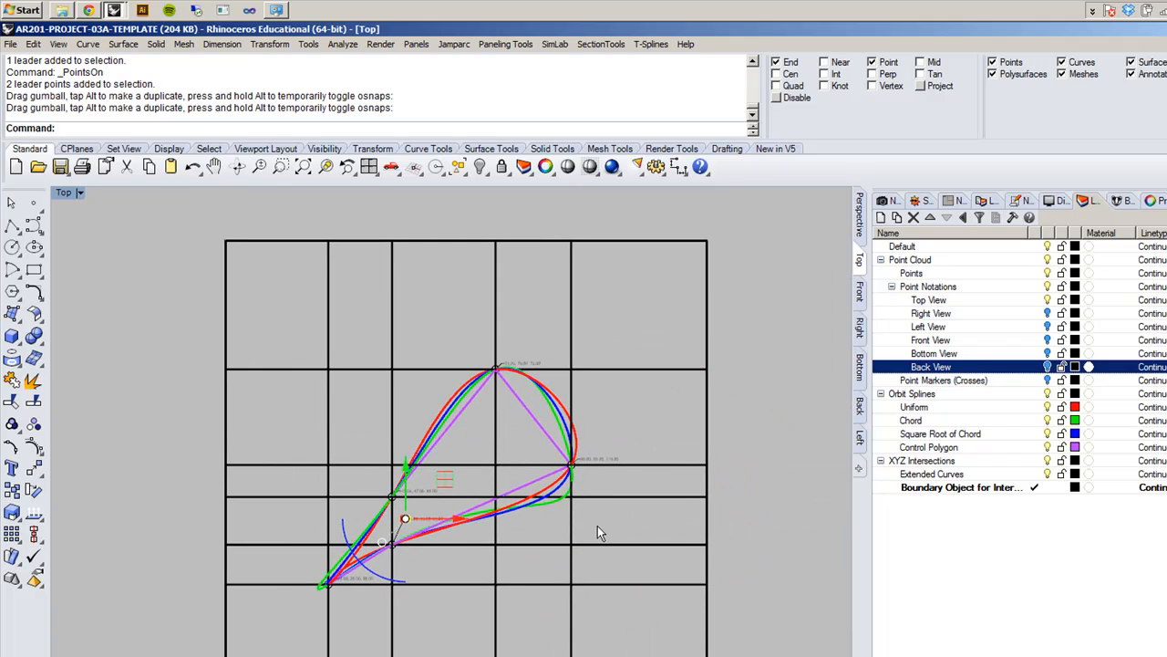
Step: Select the boundary box in the Perspective view and set the view's display mode to Wireframe
click(860, 214)
scroll(620, 432, down, 3)
click(613, 450)
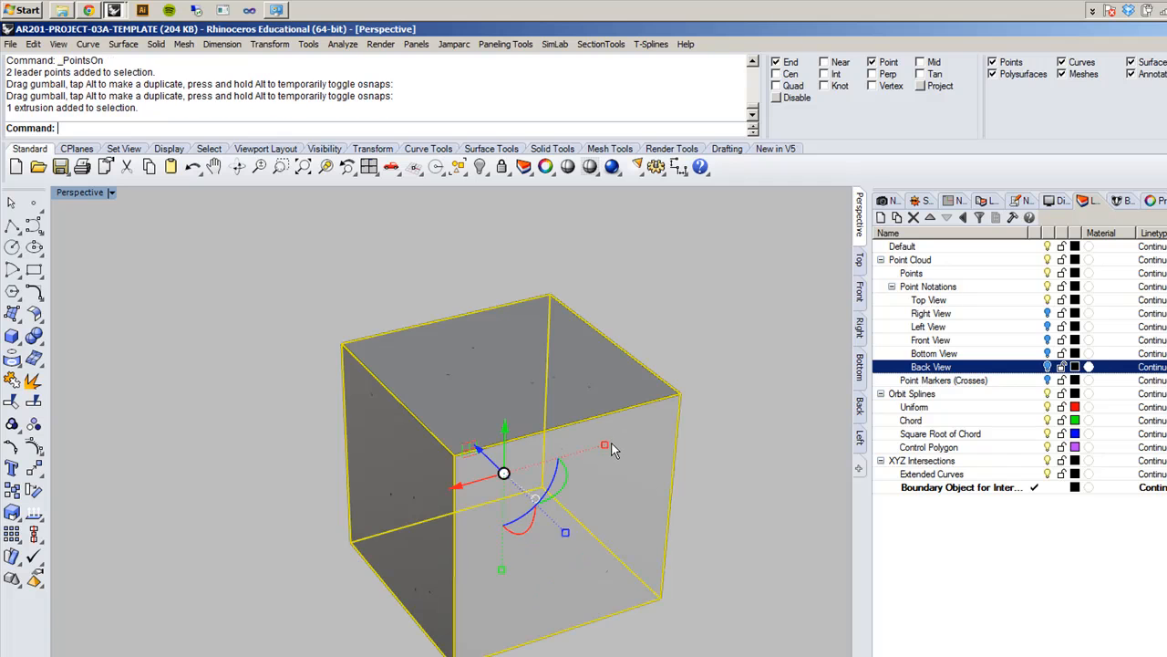
click(116, 195)
click(117, 229)
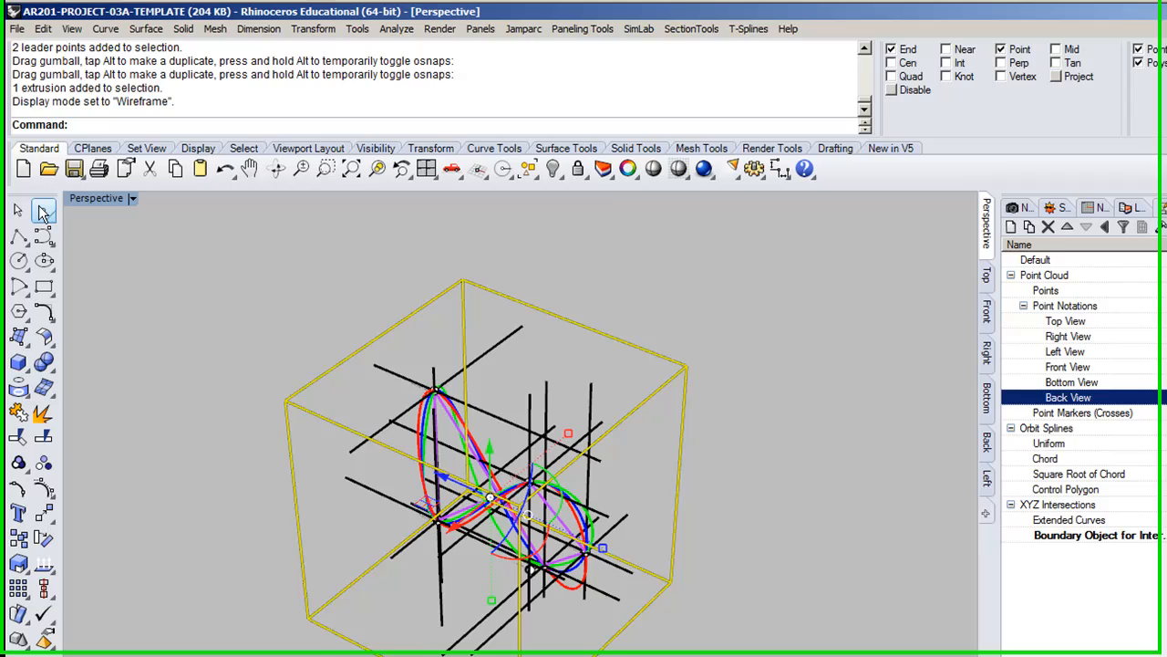
Step: Place six separate point objects at scattered spots outside the boundary box in the Top view
click(43, 211)
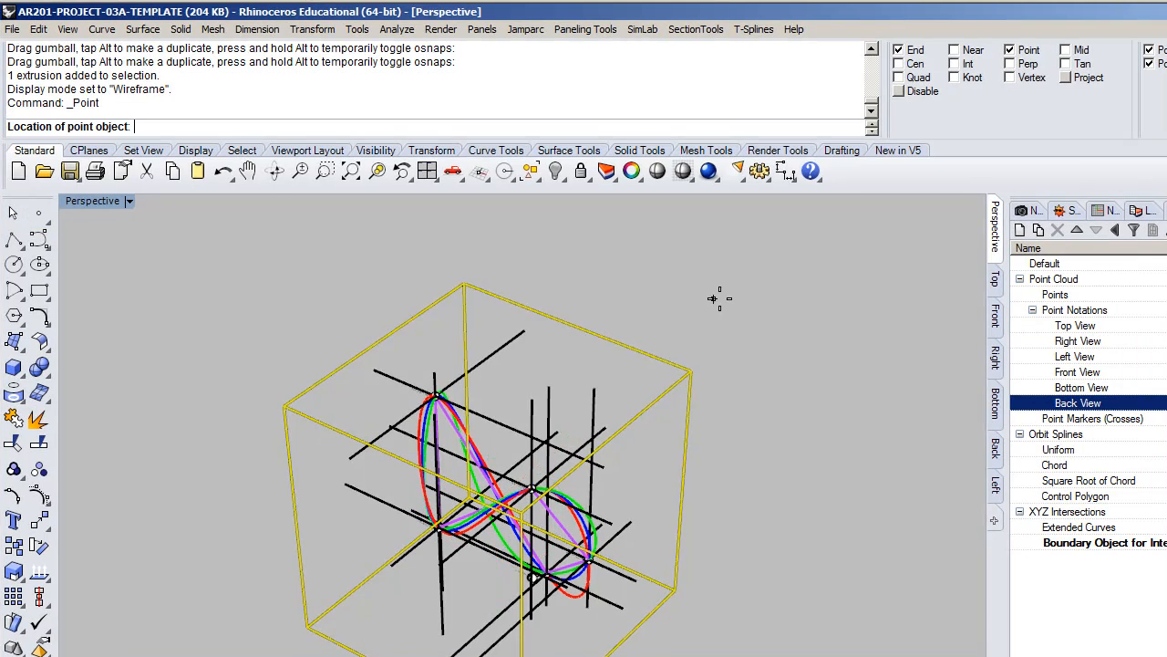
click(987, 276)
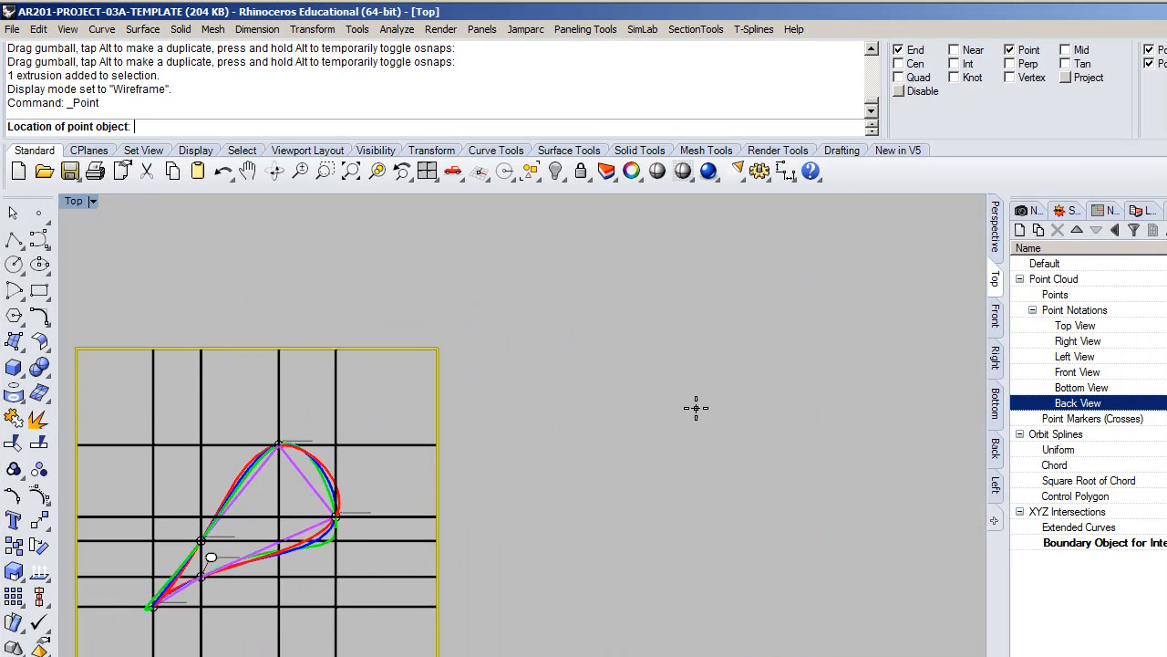
click(696, 409)
key(Return)
click(771, 432)
key(Return)
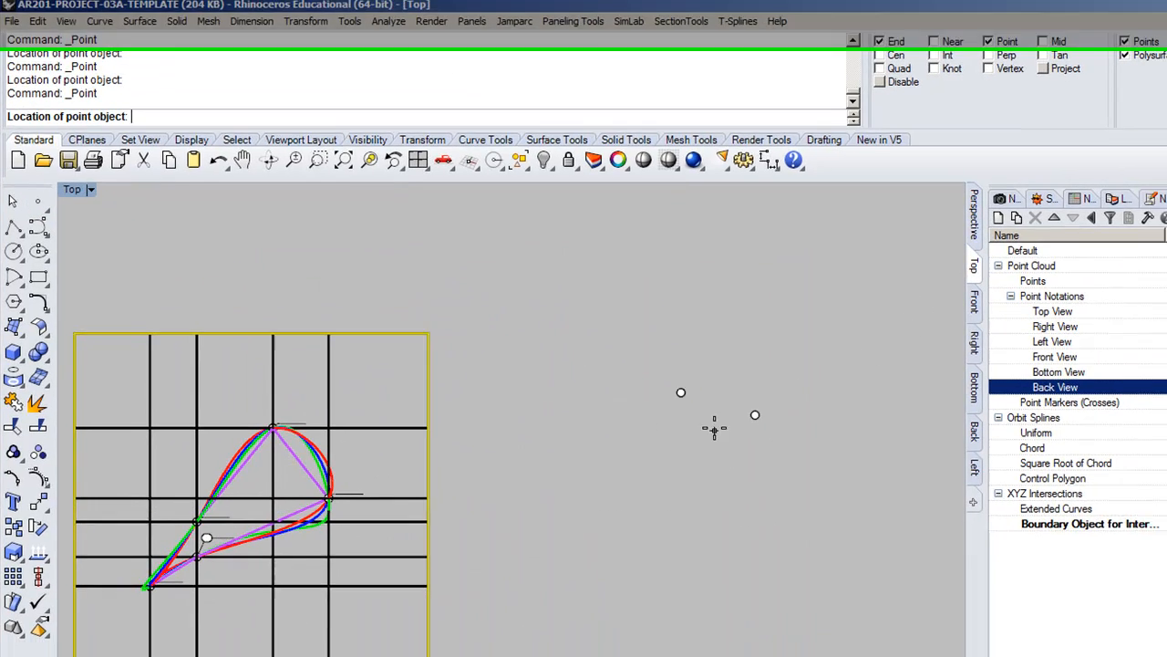
click(750, 441)
key(Return)
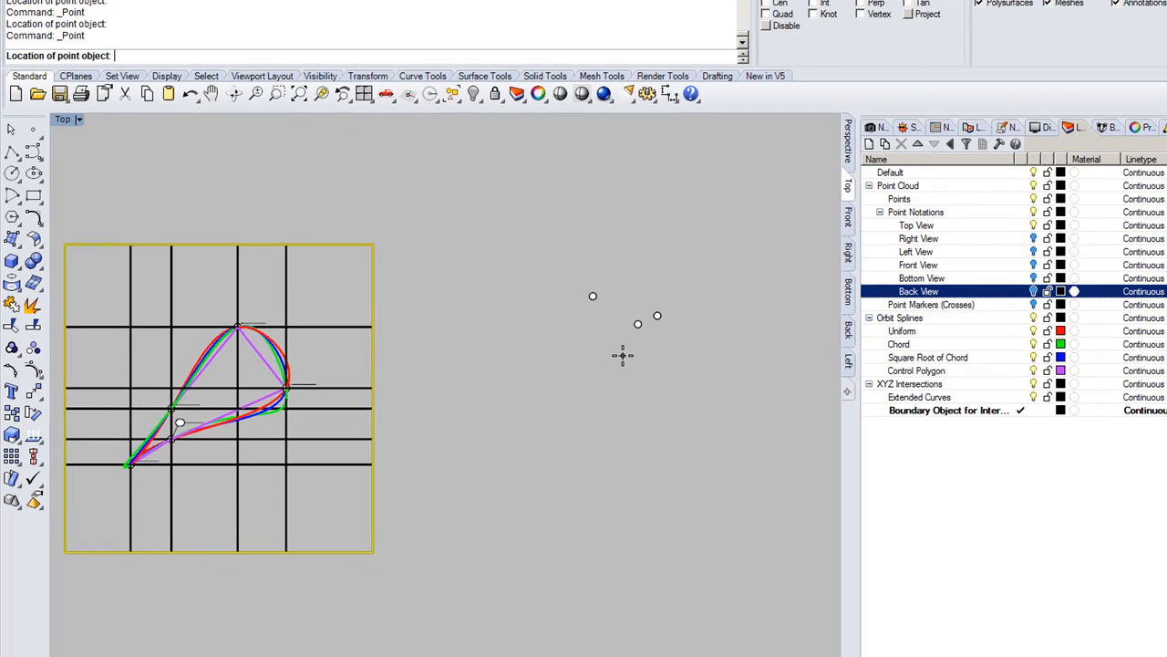
click(642, 407)
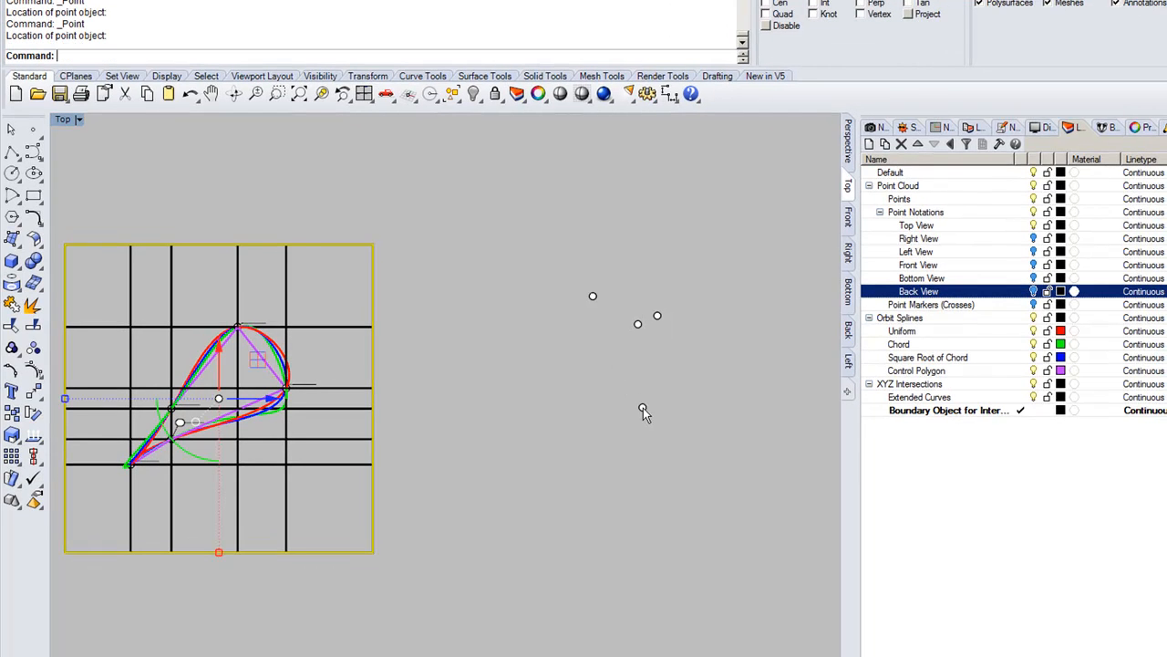
key(Return)
click(563, 378)
scroll(602, 331, up, 3)
key(Return)
click(605, 345)
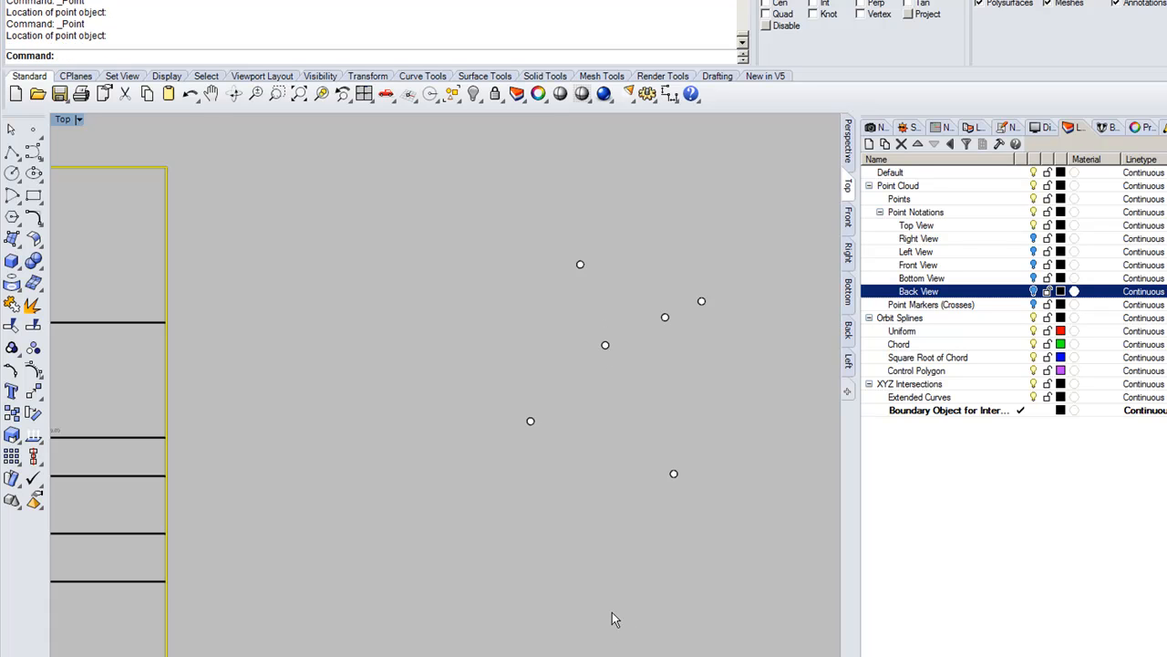
Step: Try a closed degree-1 interpolated curve through all six scattered points, and cancel it
right_drag(511, 261, 466, 248)
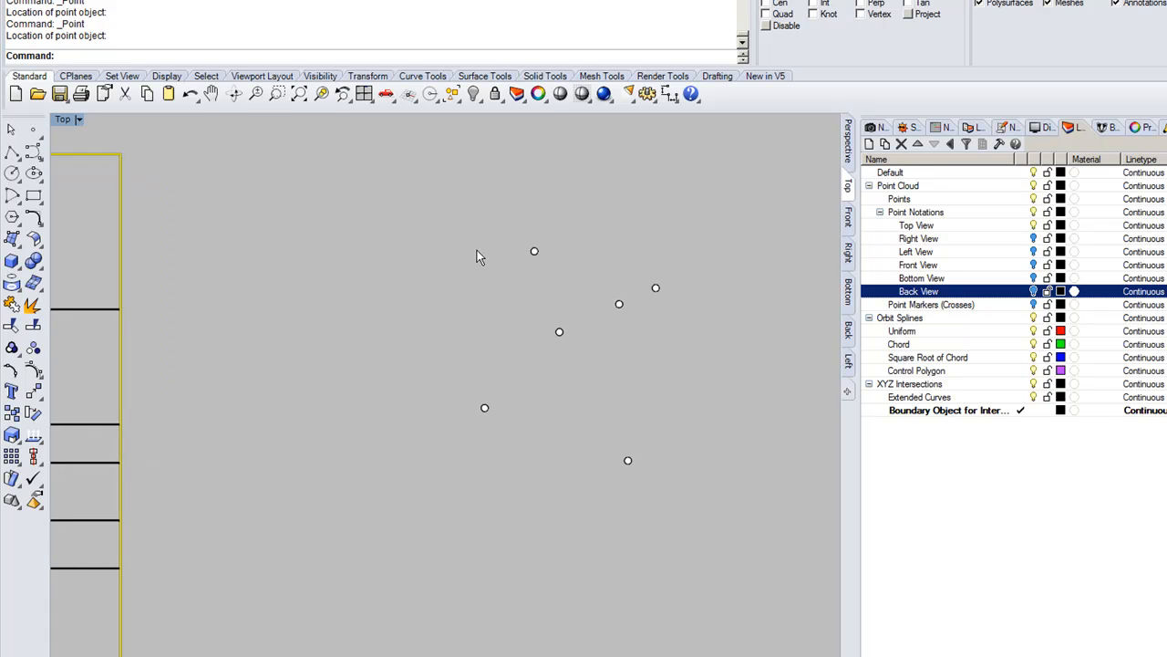
drag(460, 201, 740, 567)
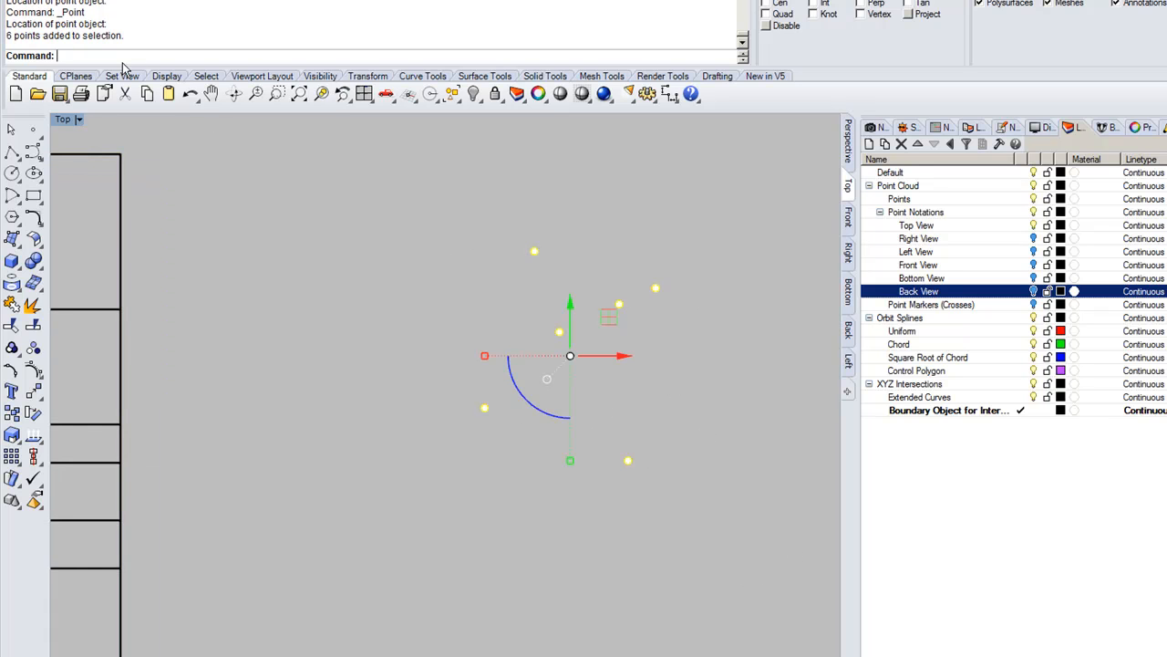
right_click(33, 154)
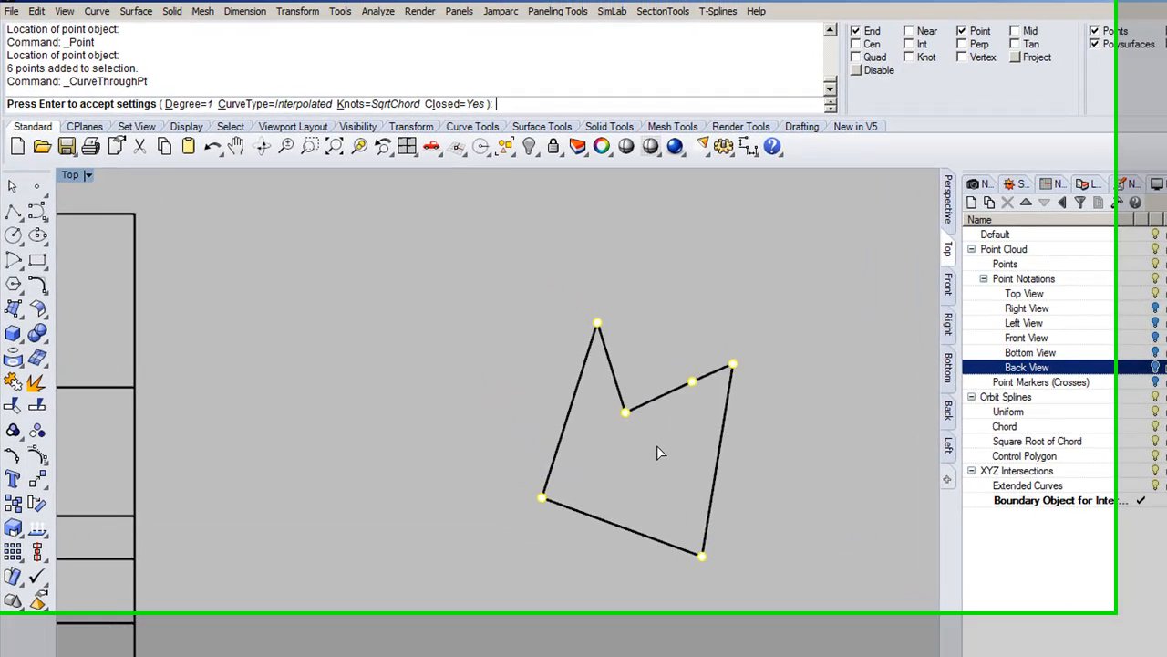
key(Escape)
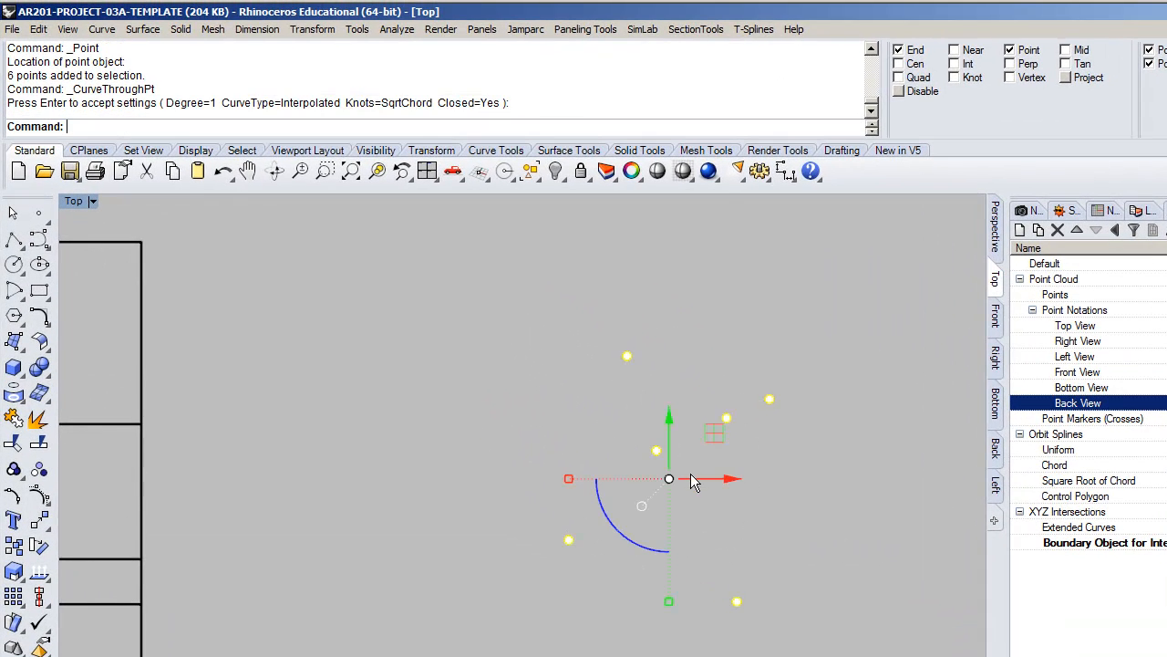
Step: Examine how the six loose points are arranged in the Perspective and Top views, and clear the selection
click(995, 241)
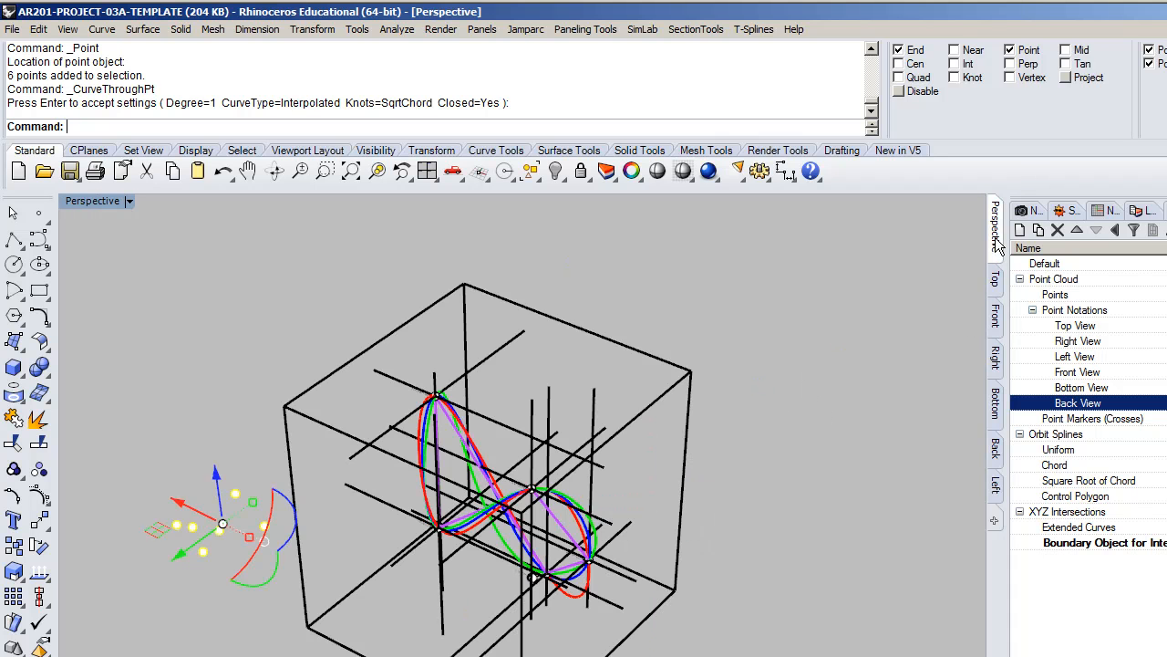
right_drag(817, 404, 766, 415)
click(995, 279)
scroll(737, 443, up, 3)
right_drag(574, 508, 588, 459)
key(Escape)
scroll(649, 479, down, 1)
right_drag(649, 478, 618, 529)
drag(495, 351, 643, 510)
click(593, 392)
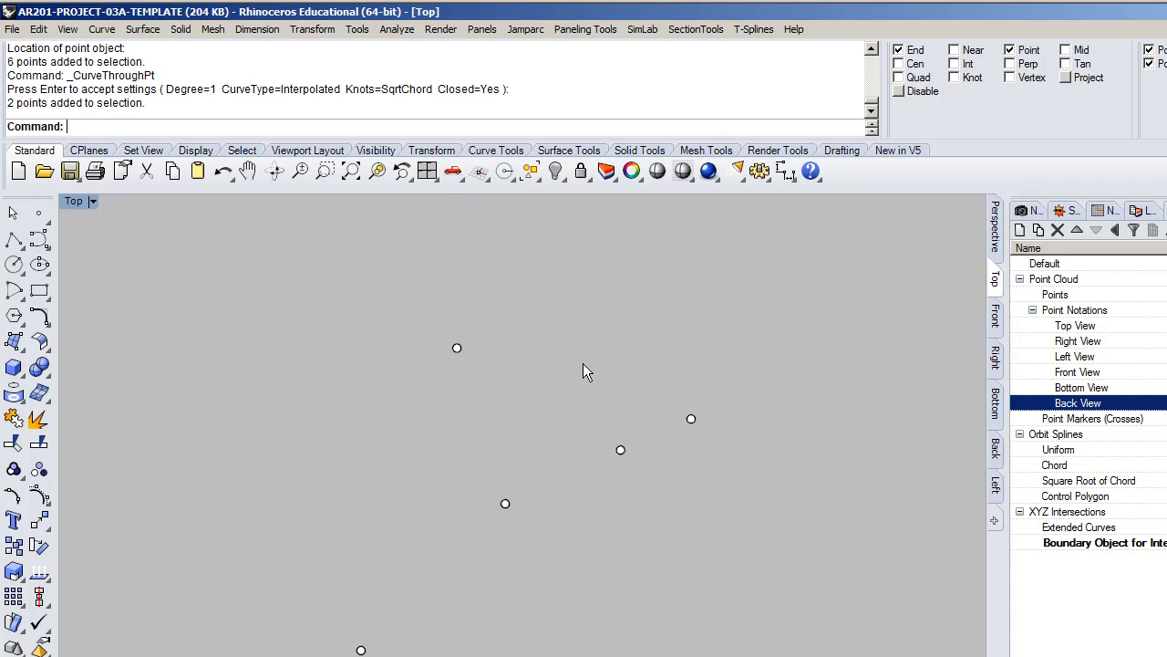
Step: Move the inner point near the far-side point with the gumball so it sits close beside the other inner point
click(621, 449)
drag(621, 450, 725, 444)
scroll(662, 386, up, 8)
scroll(687, 410, down, 10)
scroll(659, 484, down, 2)
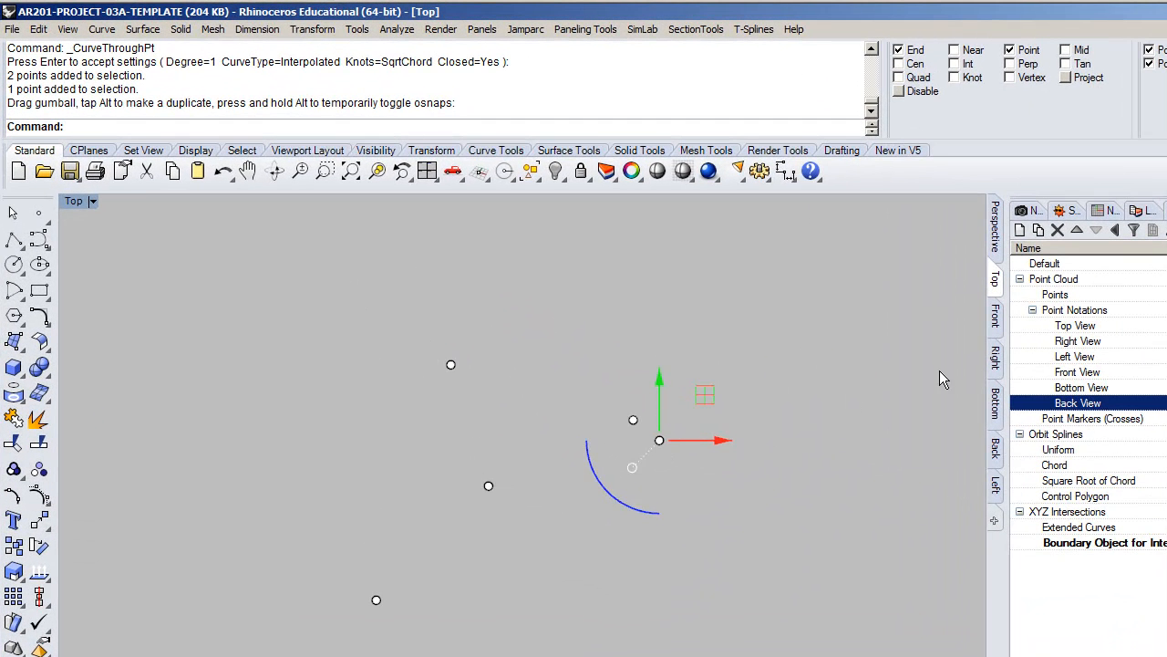
drag(702, 396, 552, 427)
click(453, 305)
Step: Try the curve through points again on the rearranged set of six points, cancel it and clear the selection
drag(256, 187, 649, 544)
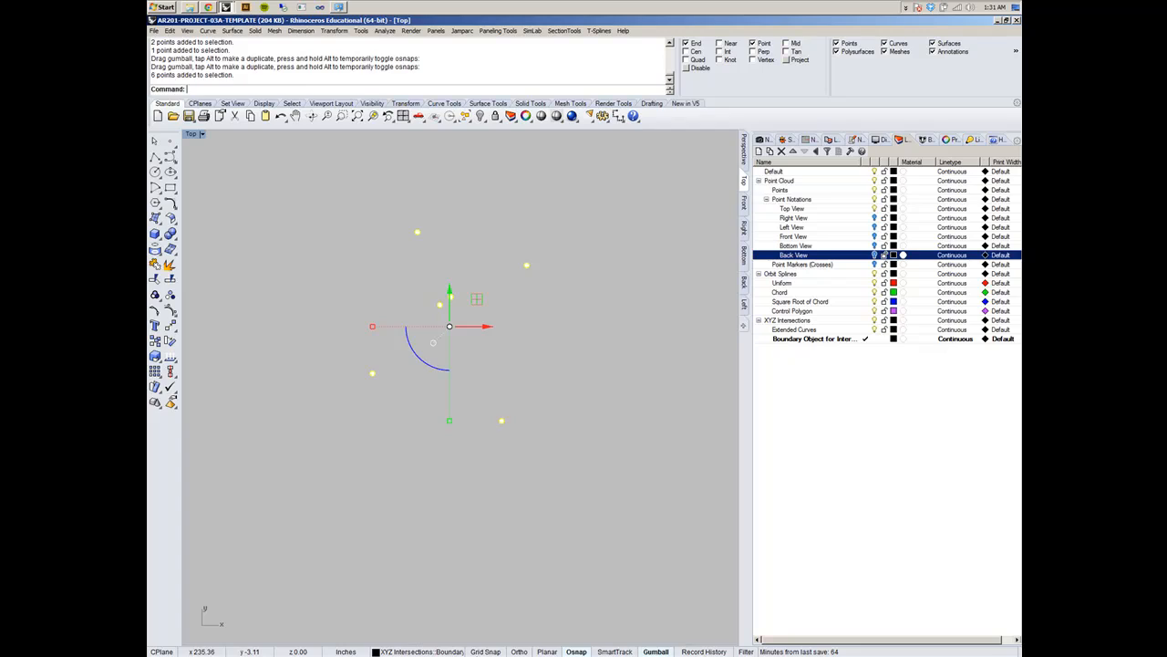
right_click(404, 281)
scroll(409, 281, up, 8)
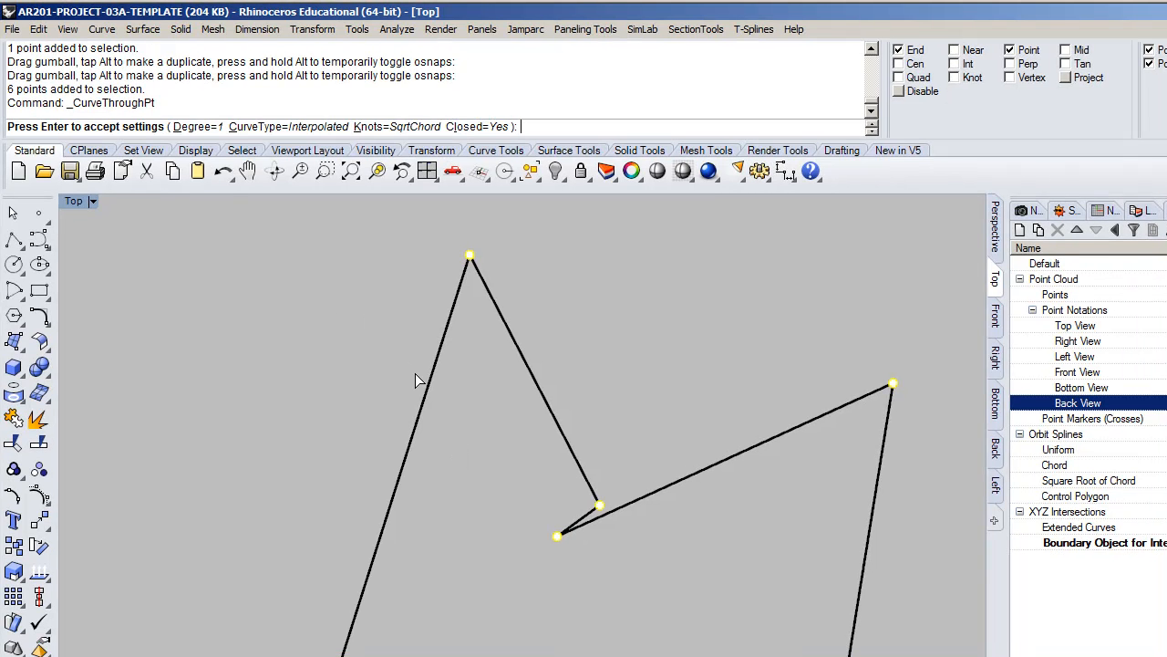
key(Escape)
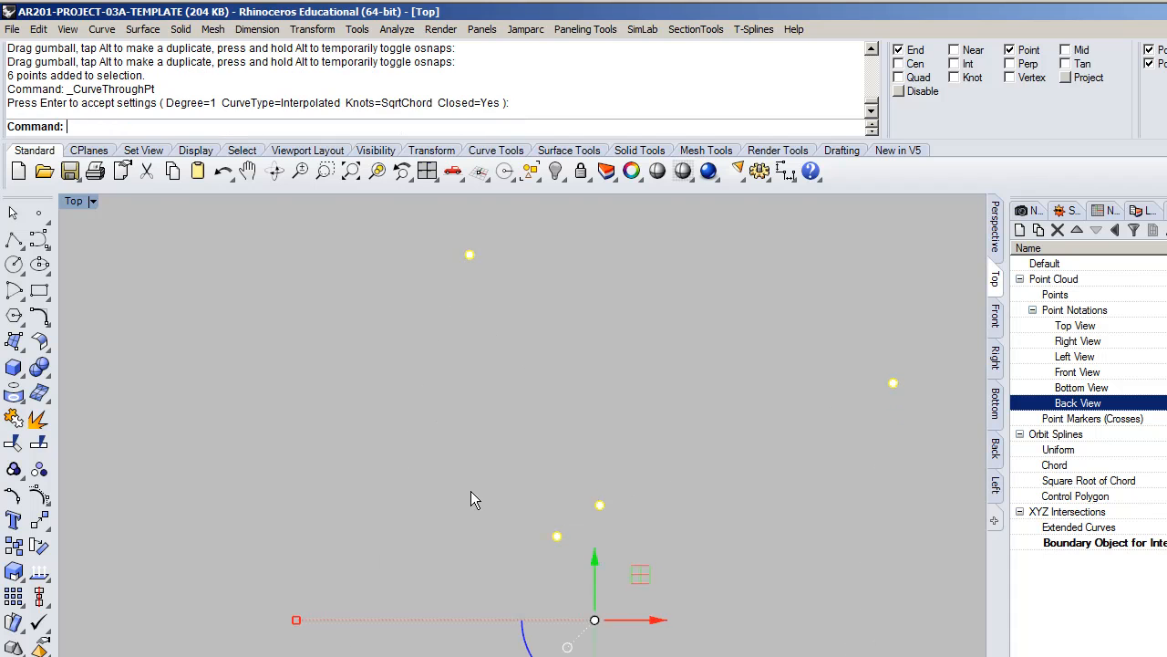
key(Escape)
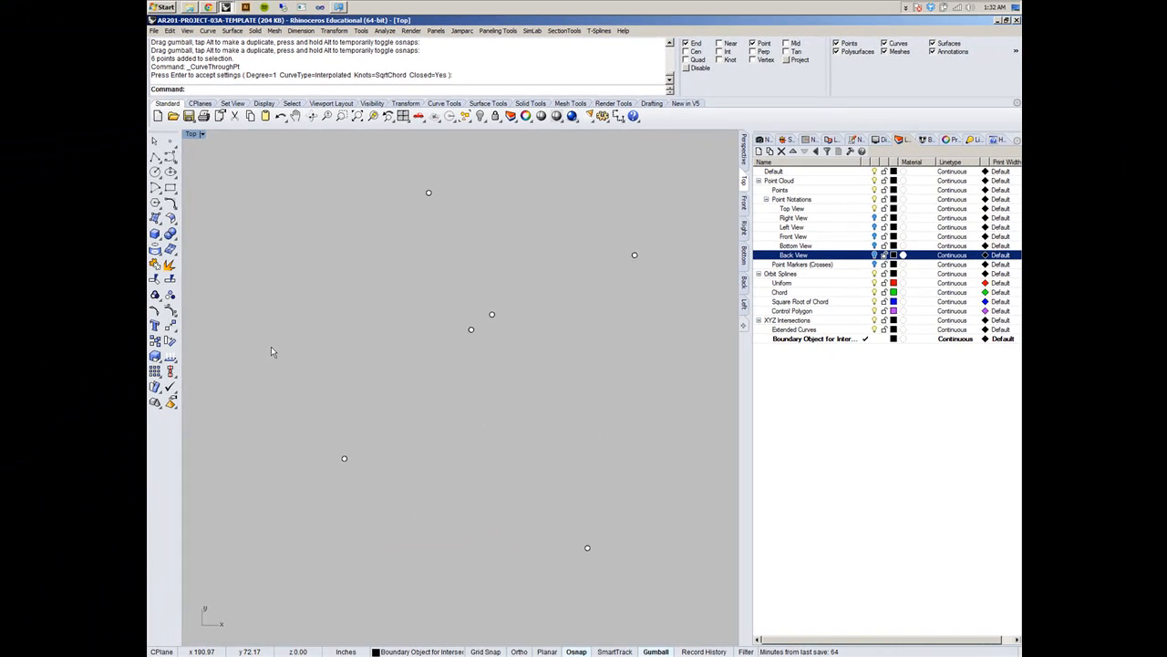
Step: Draw a closed degree-3 interpolated curve with Chord knots by snapping to the six points in sequence around the shape and back to the start
click(172, 161)
click(214, 31)
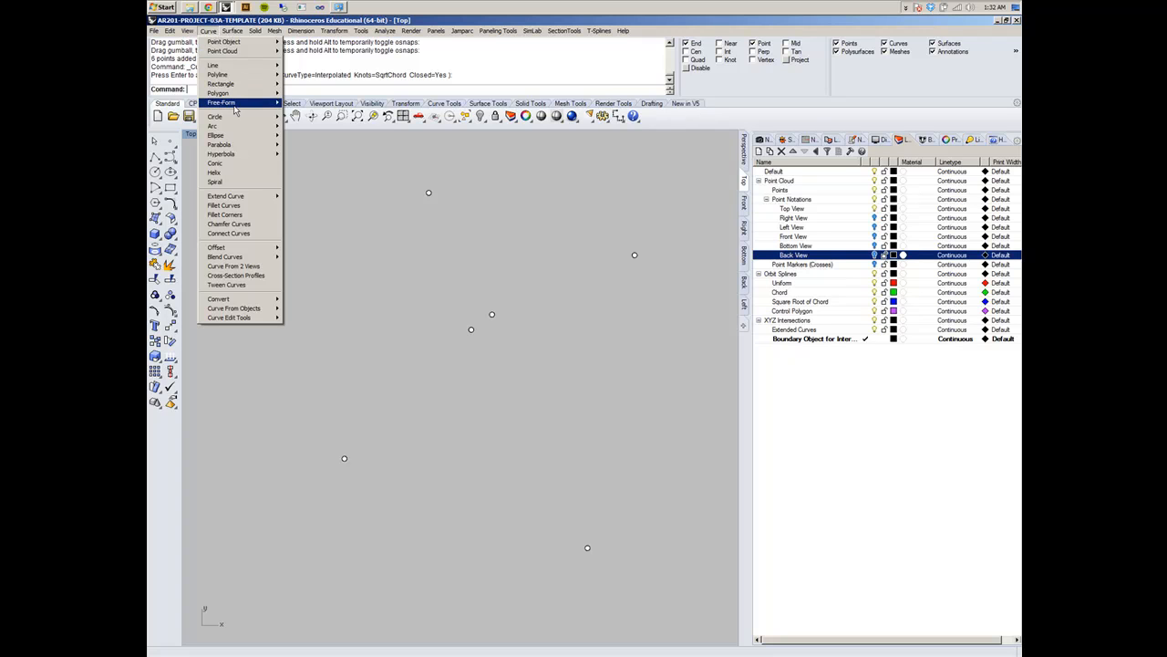
mouse_move(235, 106)
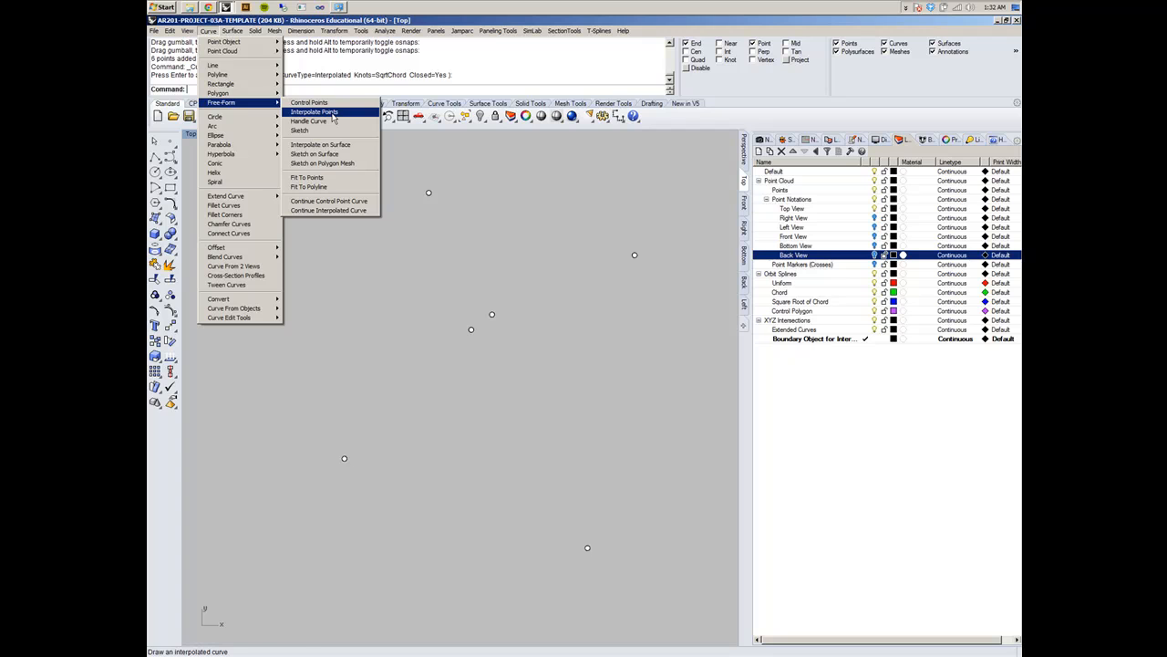
click(336, 116)
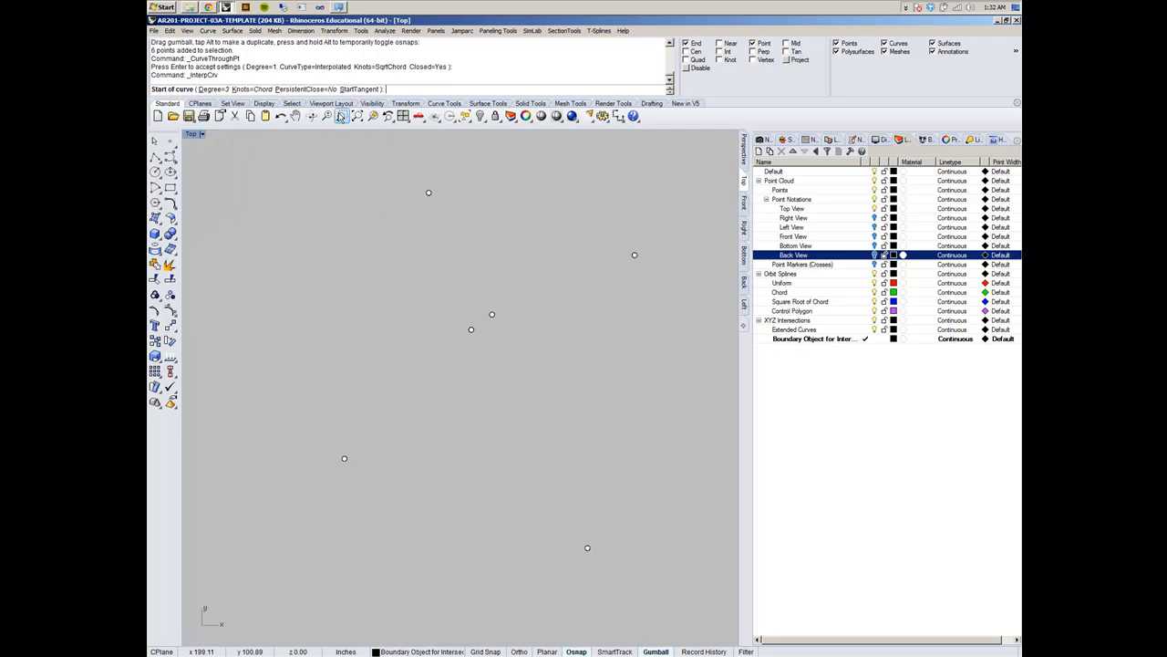
click(343, 458)
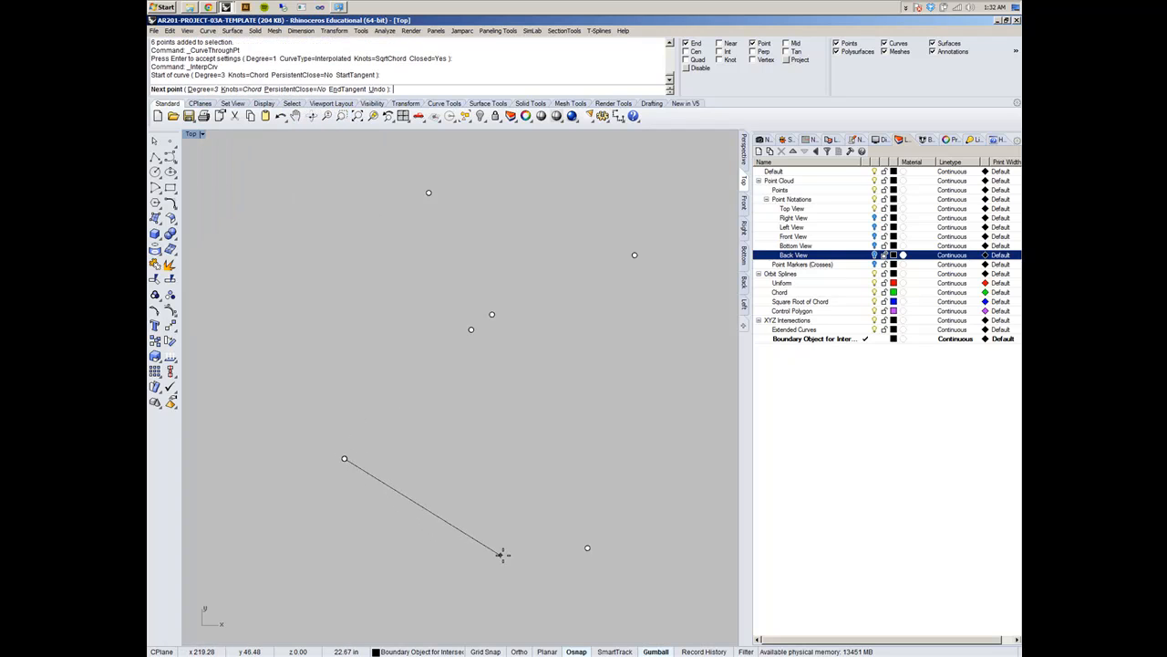
click(588, 548)
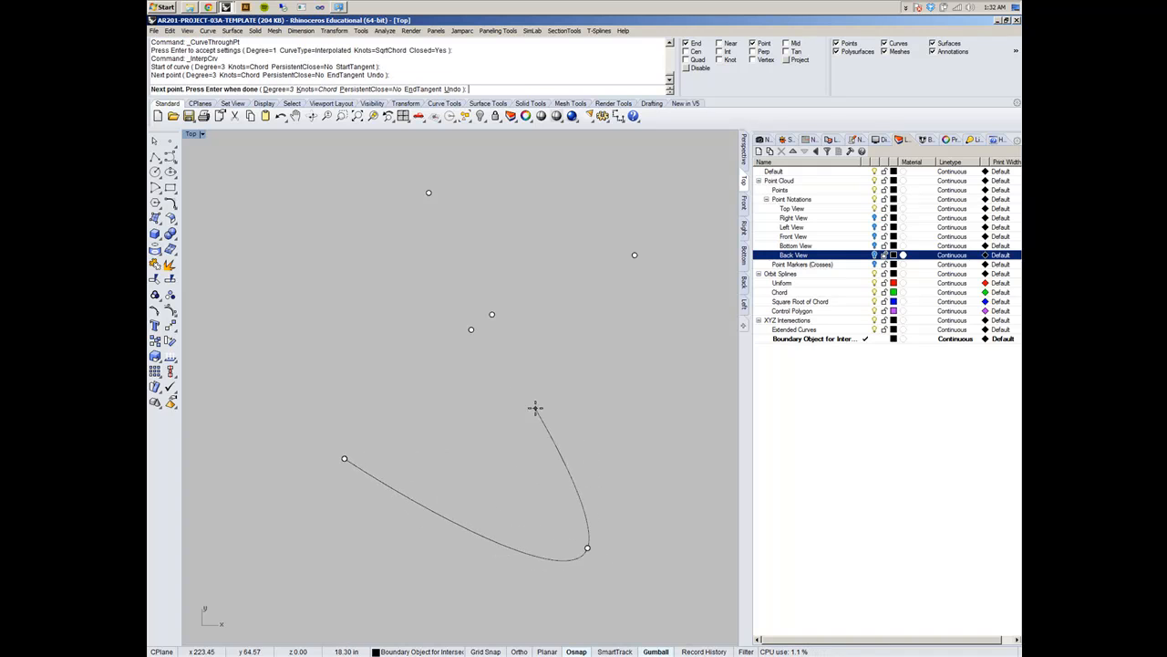
click(471, 330)
click(493, 315)
click(635, 255)
click(429, 192)
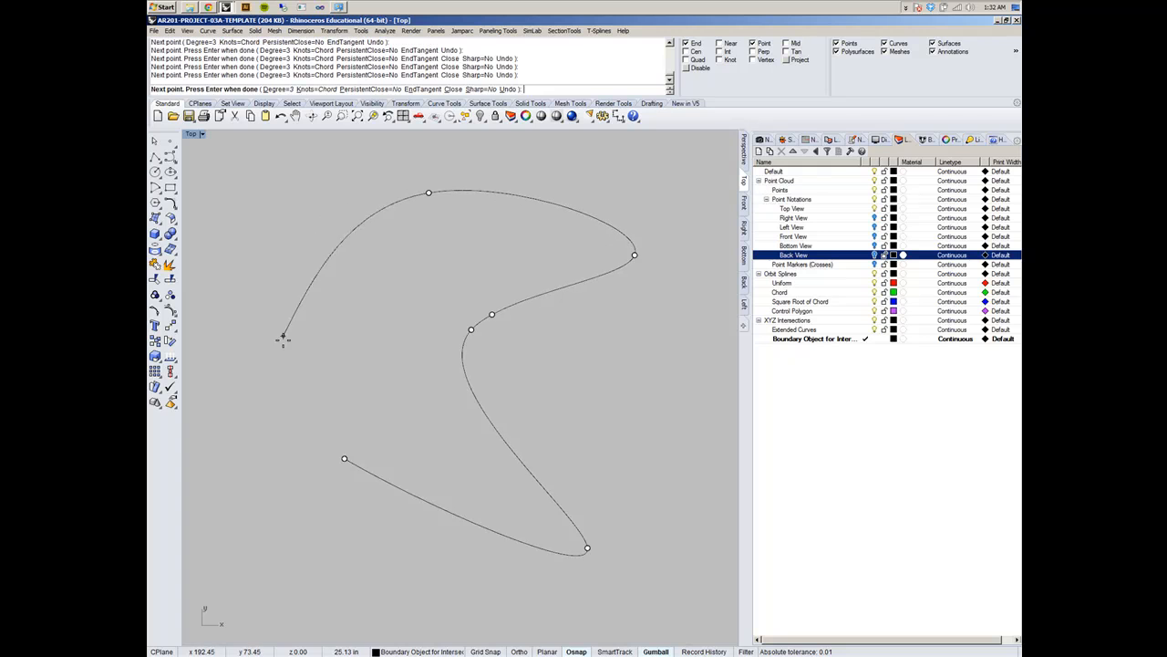
click(343, 458)
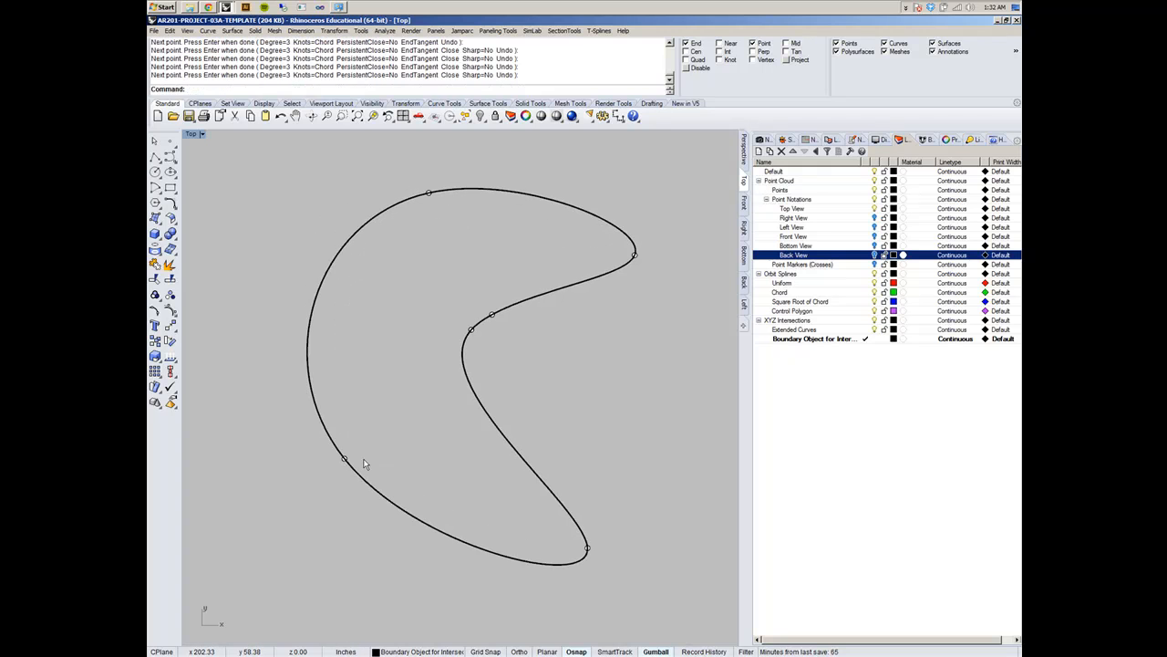